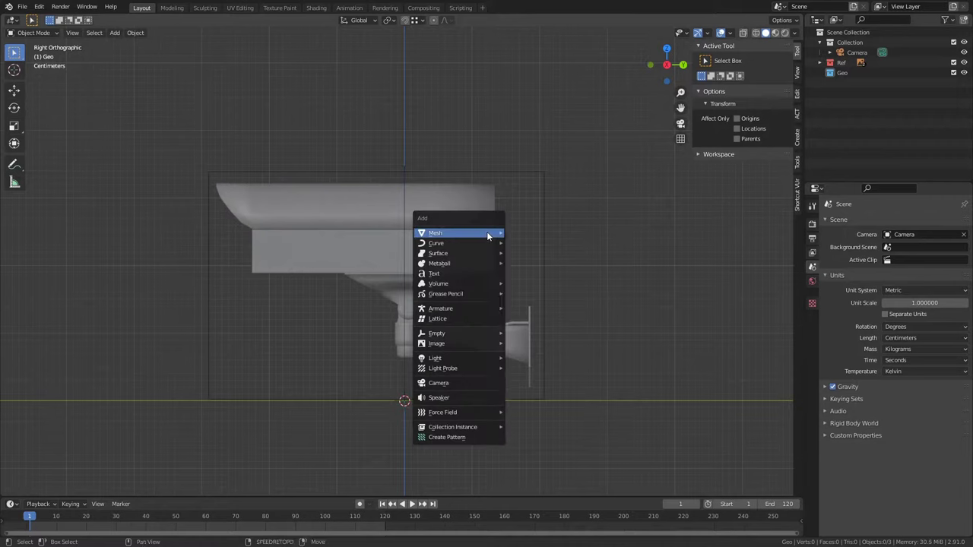
- Add an 8 cm cube and set its height dimension to 12 cm
click(563, 245)
drag(163, 400, 152, 402)
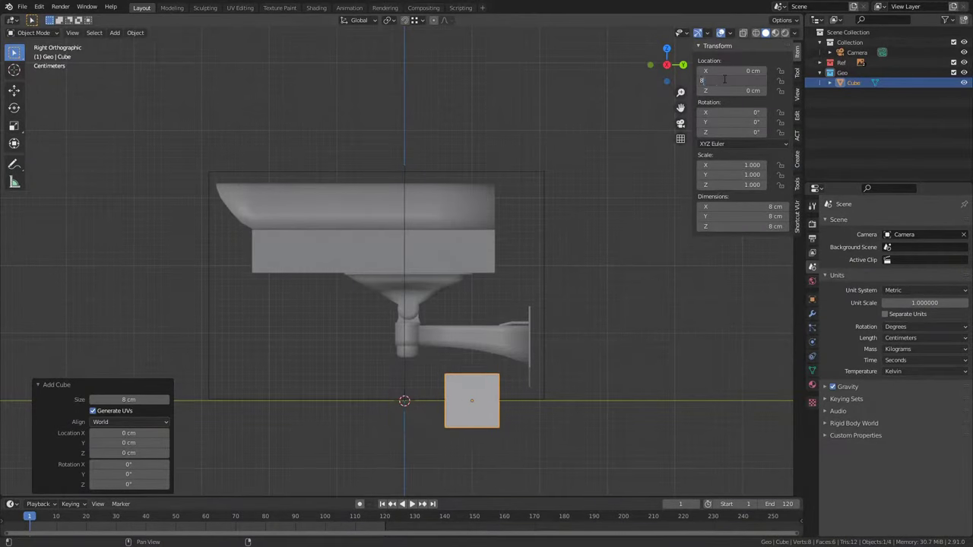
text(18.8)
key(KP_1)
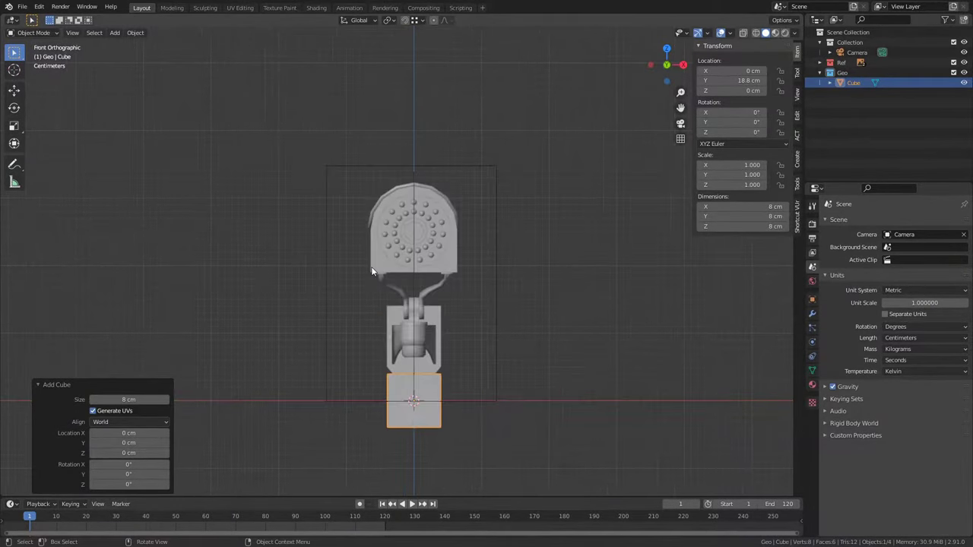
scroll(535, 364, up, 5)
key(g)
key(z)
double_click(752, 217)
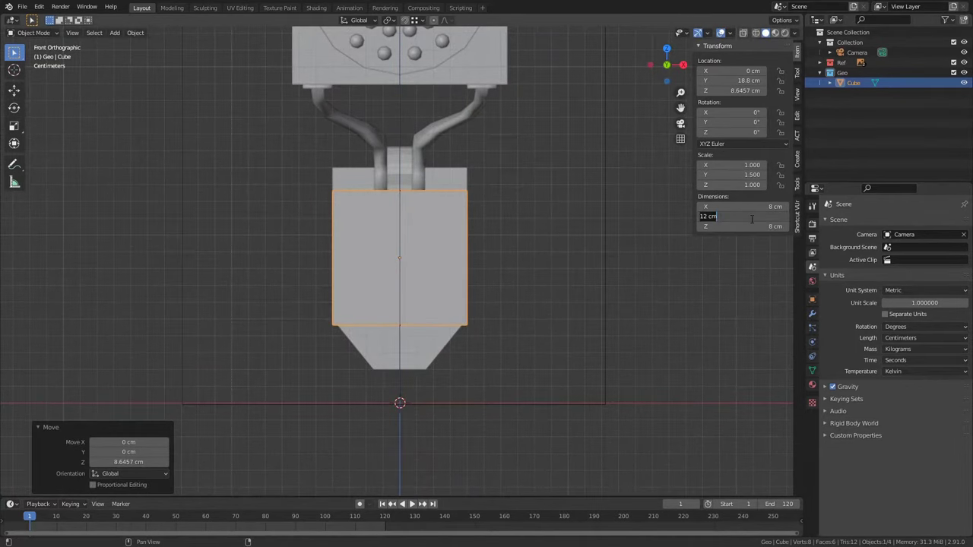
text(12)
key(Return)
key(alt+z)
scroll(449, 183, up, 1)
key(g)
key(z)
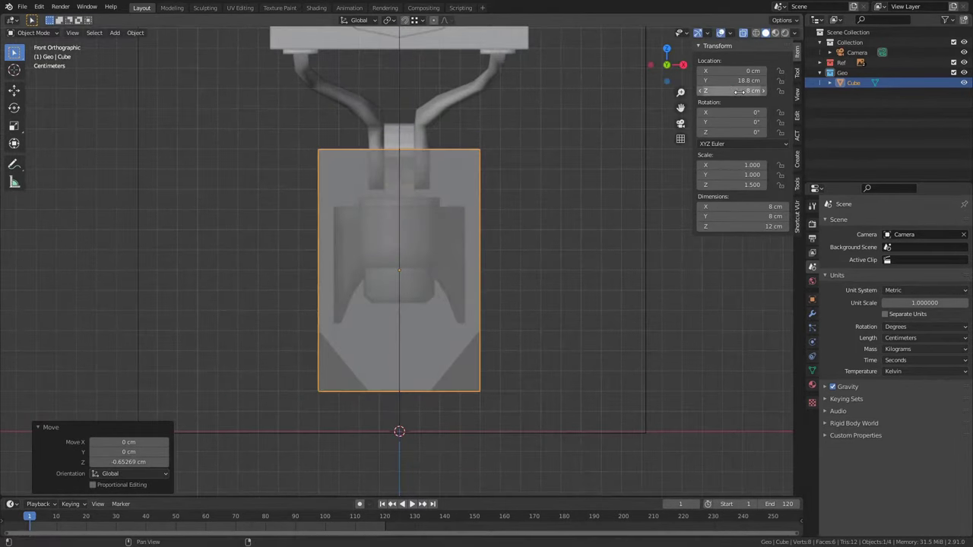
- Make the plate 0.25 cm thick and slide it against the bracket arm's end
key(KP_3)
text(5)
key(Return)
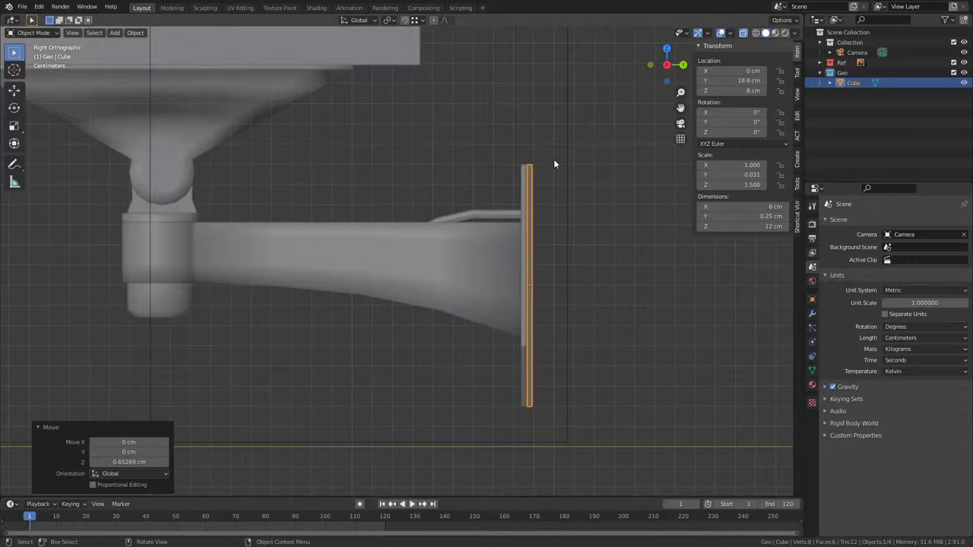
scroll(554, 159, up, 2)
key(g)
key(x)
click(564, 127)
- Apply the wall plate's scale
scroll(402, 176, down, 3)
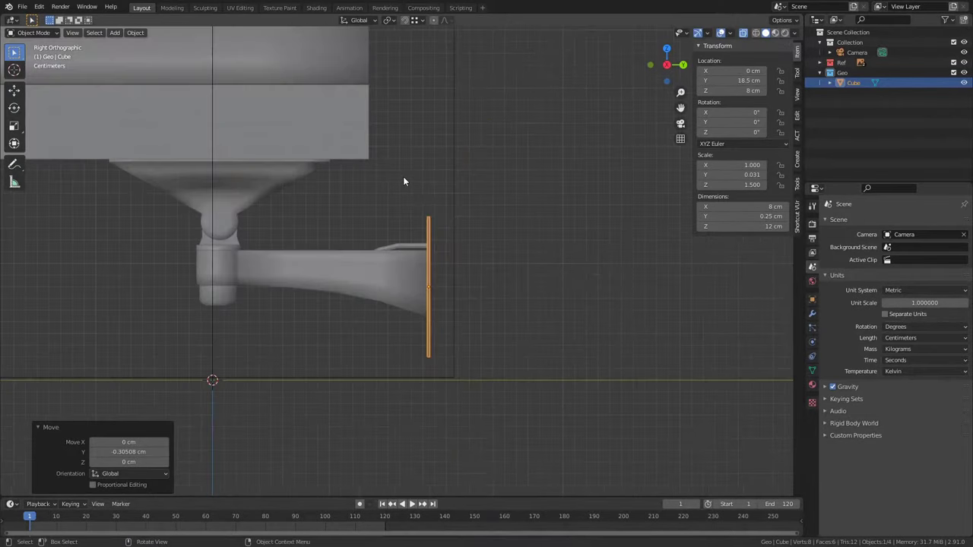
key(ctrl+a)
click(411, 220)
shift+middle_drag(414, 222, 485, 298)
- Add a circle mesh and place it at the bracket arm joint
key(shift+a)
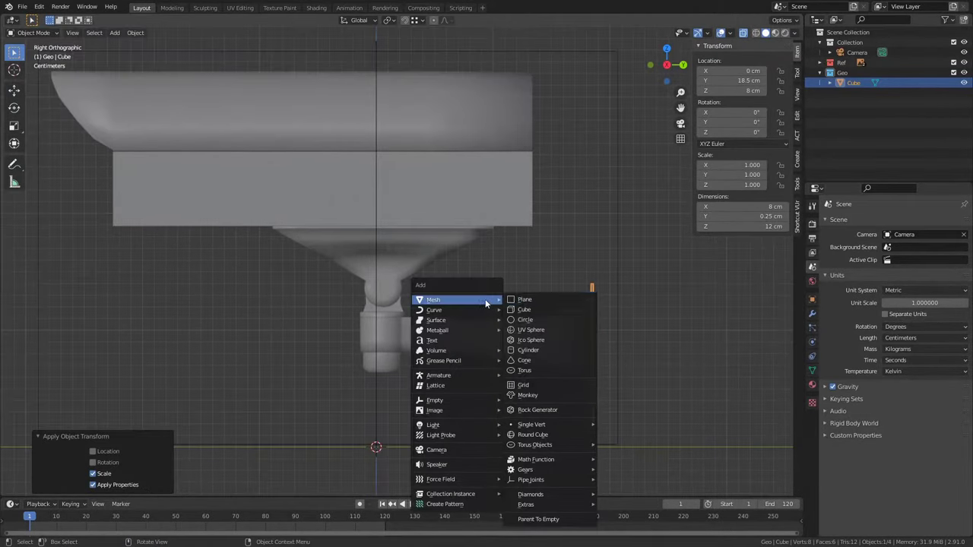
click(555, 320)
key(g)
click(408, 359)
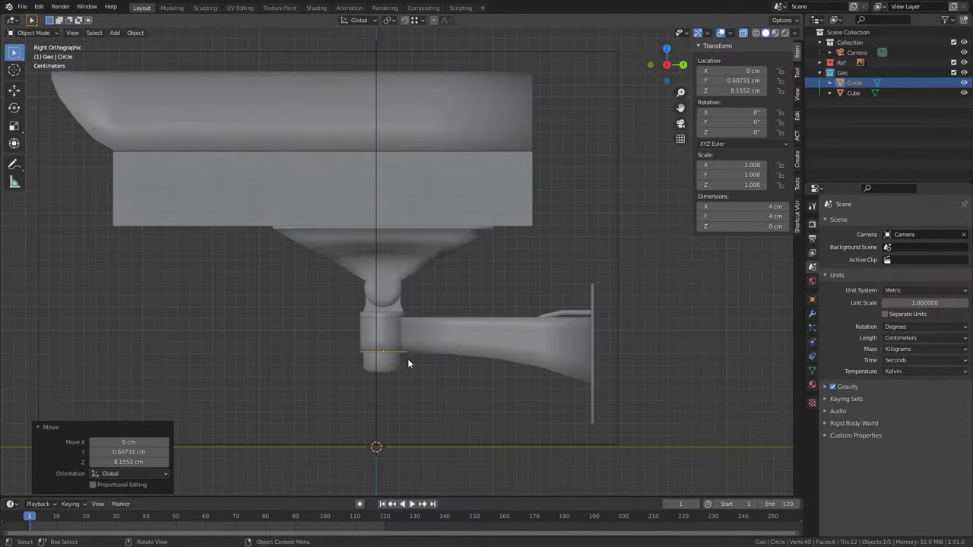
scroll(408, 358, up, 3)
key(KP_1)
key(KP_3)
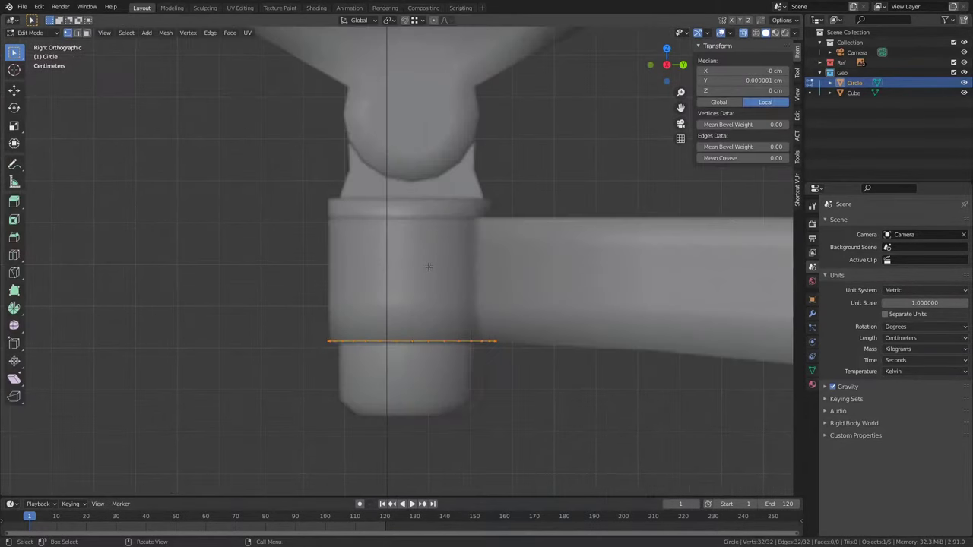
- Extrude the circle 3 cm upward into a cylinder and snap the 3D cursor to its top
key(Tab)
text(ez3)
key(Return)
key(shift+s)
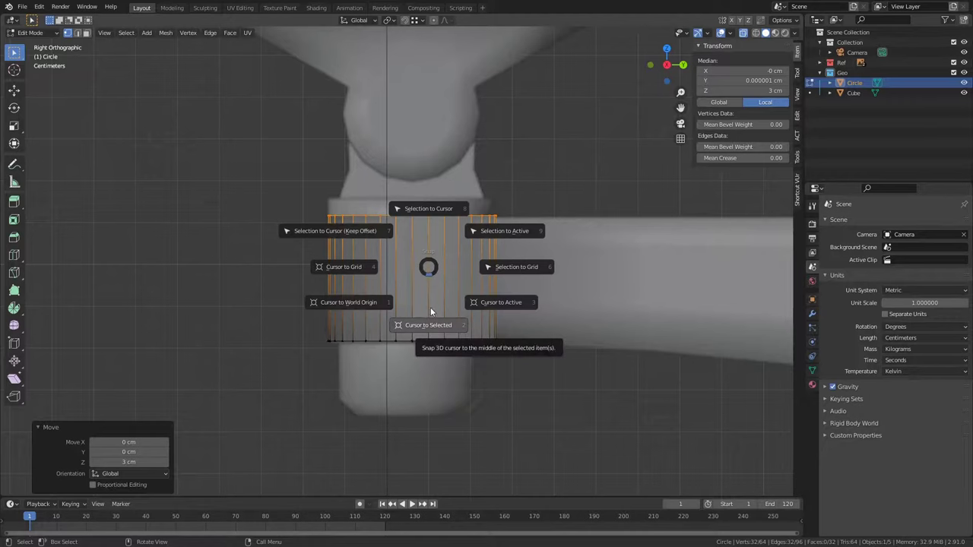
click(430, 307)
key(Tab)
- Add a second 32-vertex, 4 cm circle at the cylinder top and extrude it 0.416 cm upward
key(shift+a)
click(499, 269)
click(154, 378)
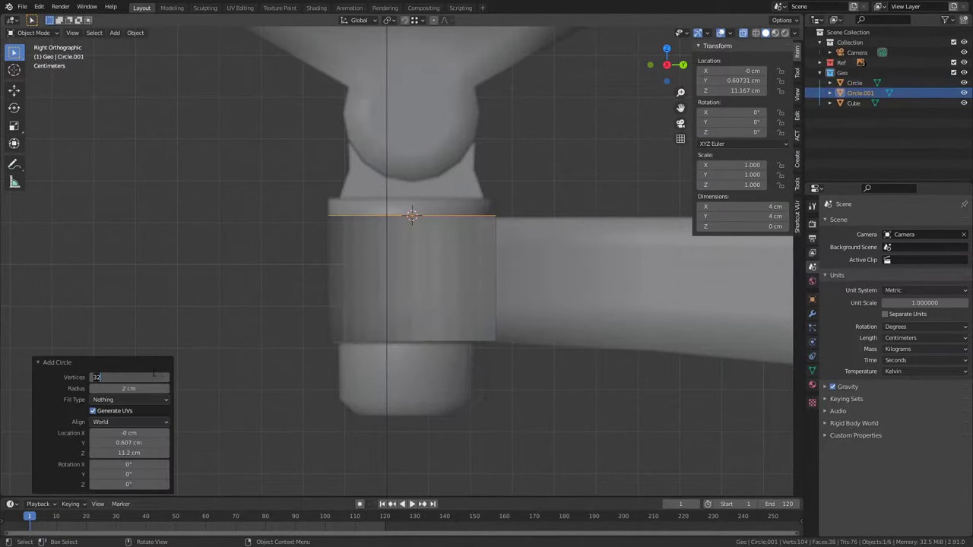
key(Tab)
scroll(304, 202, up, 6)
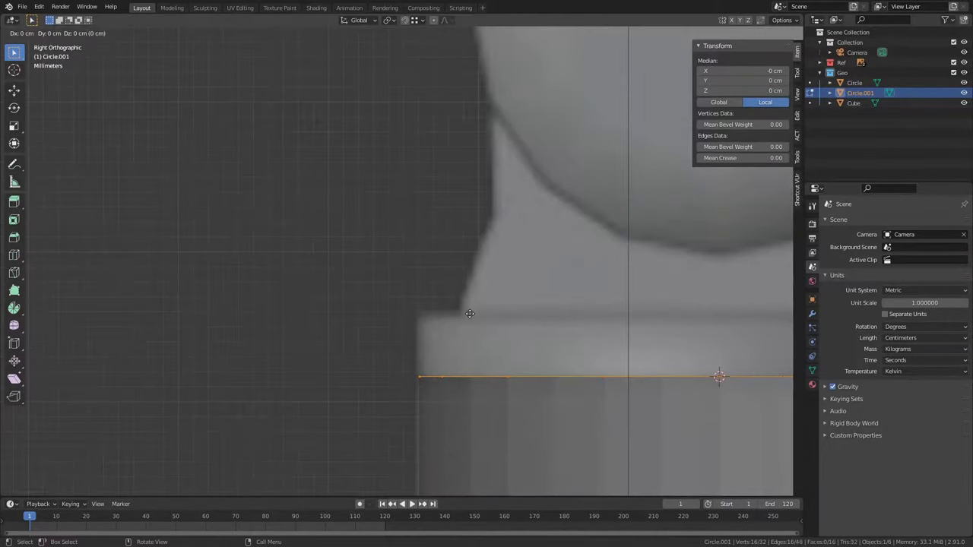
right_click(470, 313)
key(g)
key(z)
click(462, 254)
middle_drag(462, 254, 395, 271)
- Select the new ring's edge loop and Grid Fill it into a solid cap disc
key(KP_1)
click(469, 295)
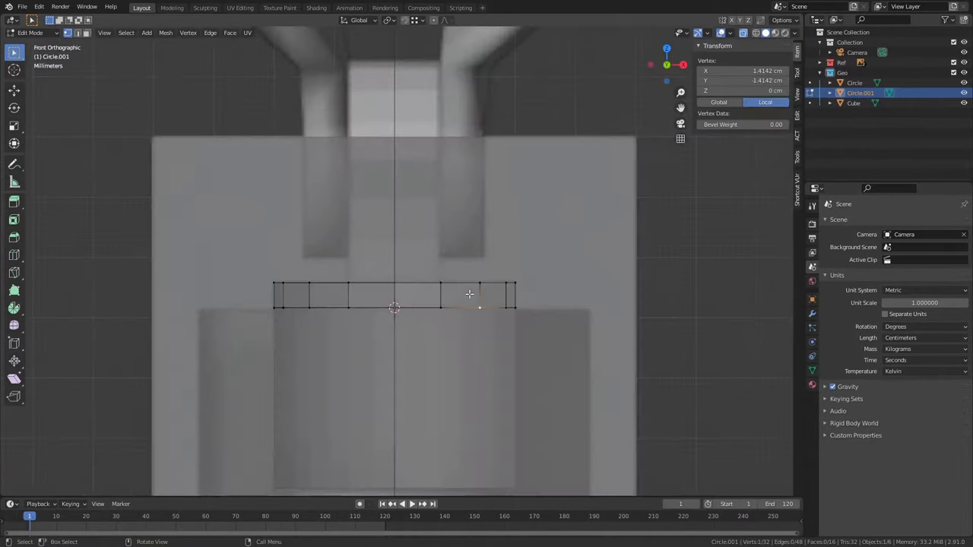
middle_drag(470, 294, 461, 276)
key(2)
alt+click(388, 298)
key(ctrl+KP_1)
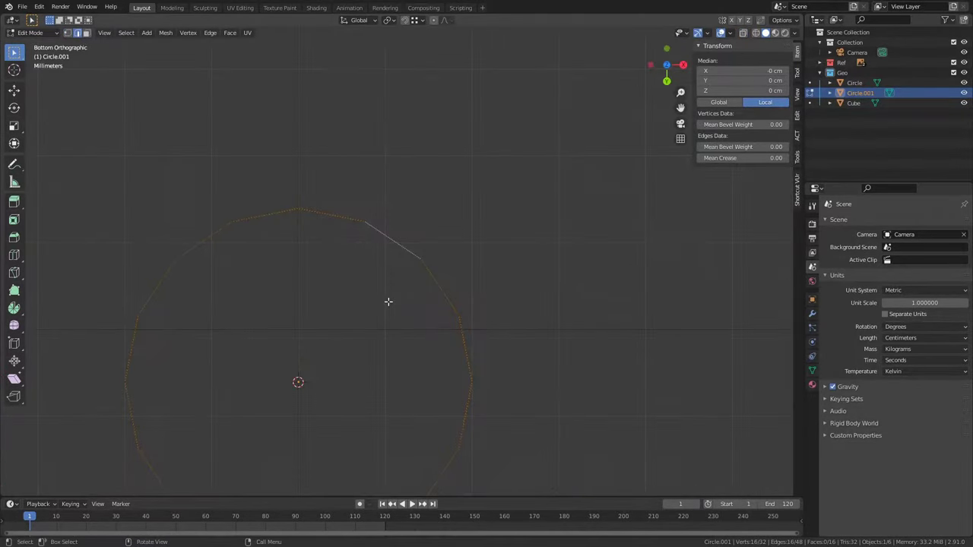
key(ctrl+f)
click(380, 304)
key(KP_Decimal)
- Clear the selection, exit Edit Mode and check the mount from the side
middle_drag(529, 220, 471, 361)
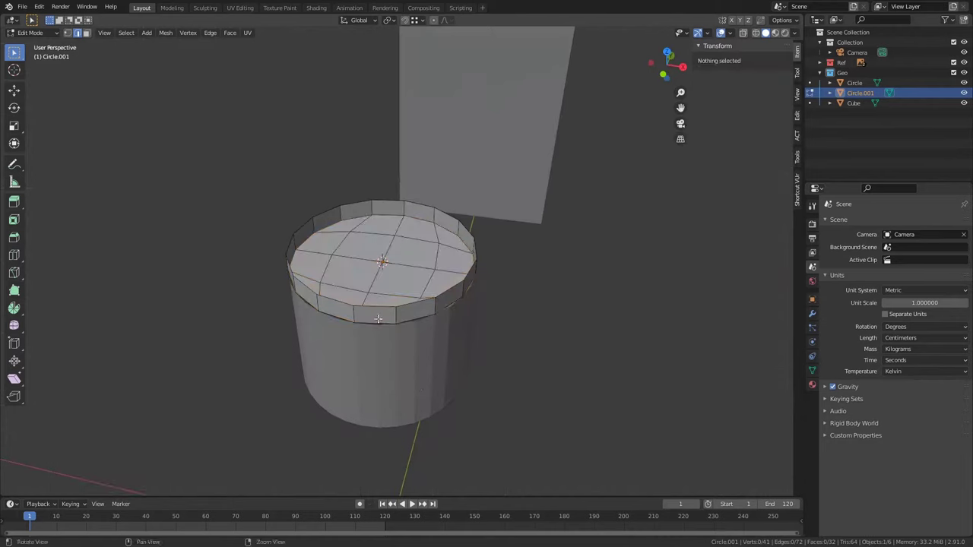
key(alt+a)
key(Tab)
middle_drag(555, 330, 438, 251)
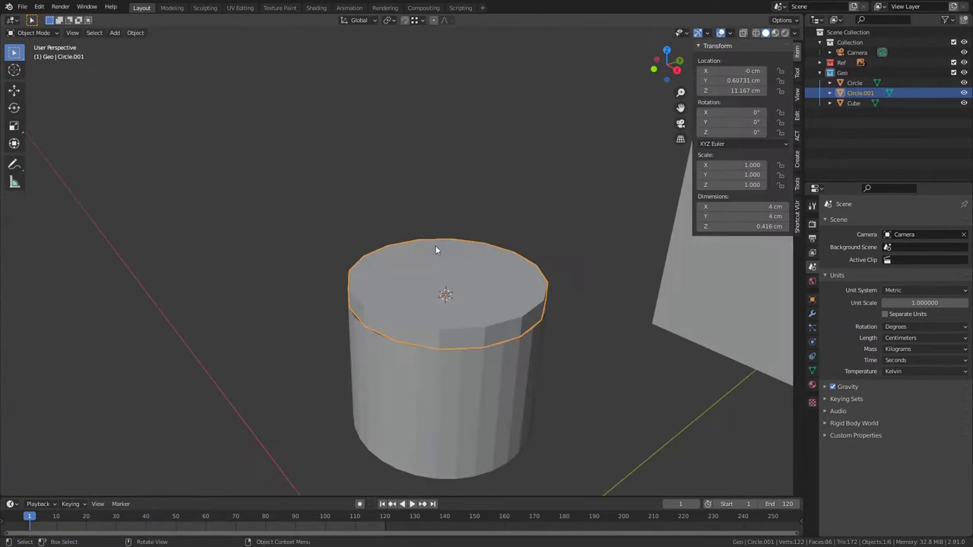
key(KP_3)
key(shift+a)
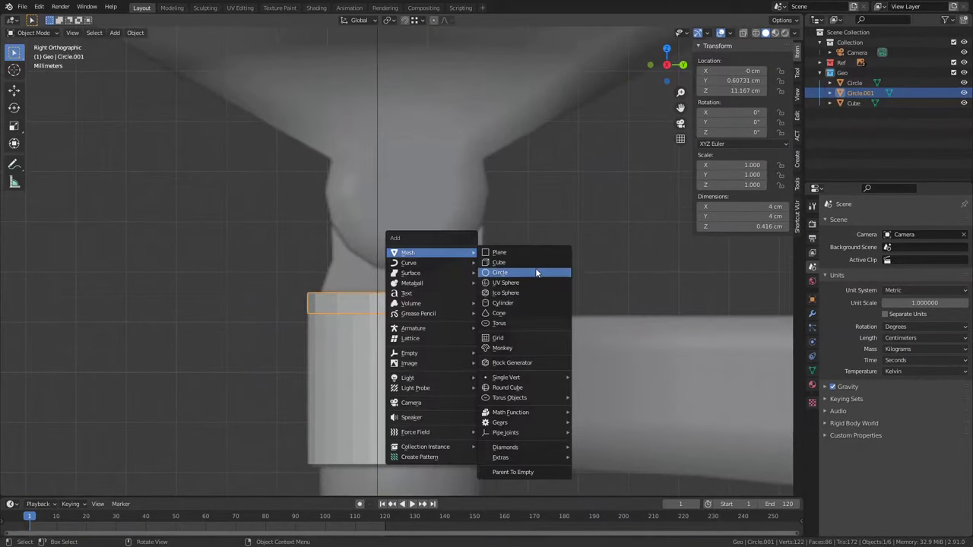
- Add a 16-vertex circle rotated 90° on Y, then extrude and scale it into a 0.75 cm band
click(525, 273)
text(1.6)
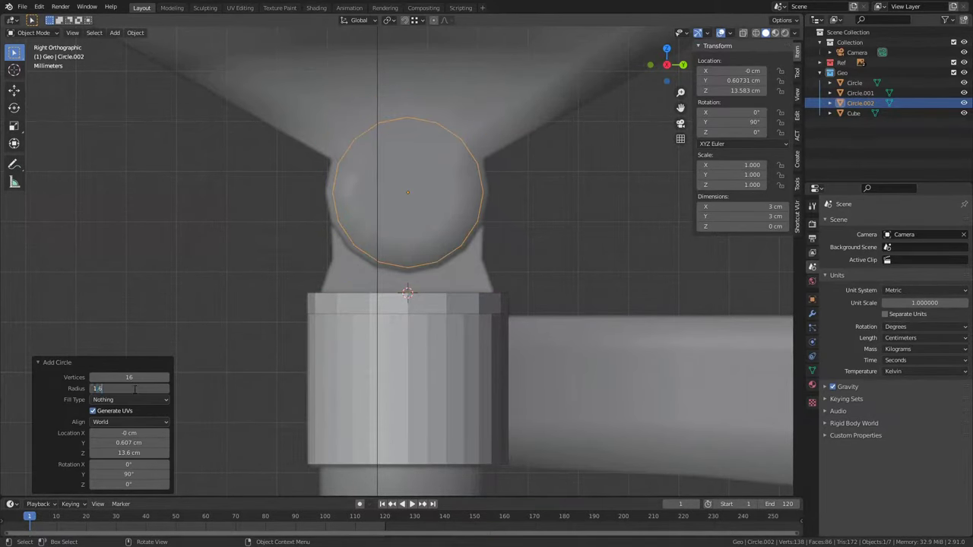
key(KP_1)
key(Tab)
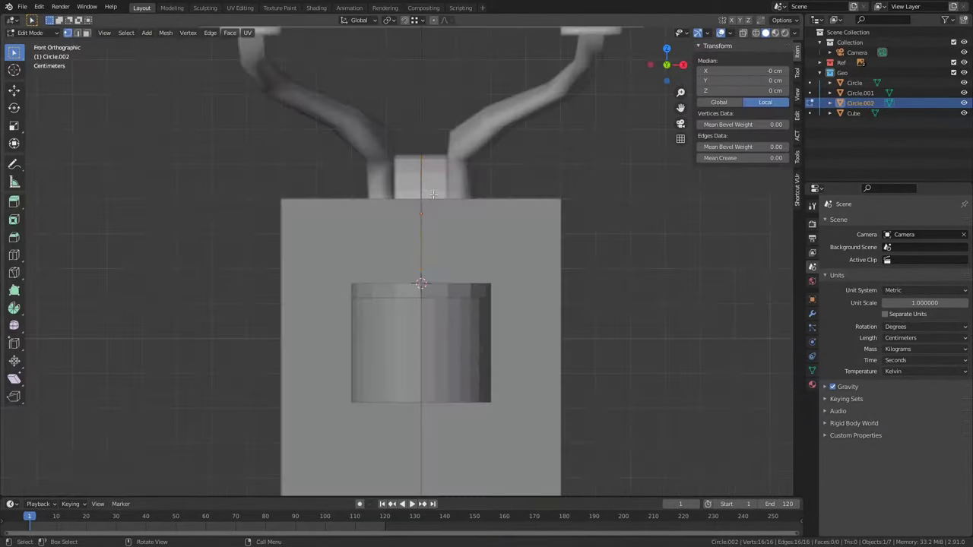
key(e)
click(399, 188)
key(a)
key(s)
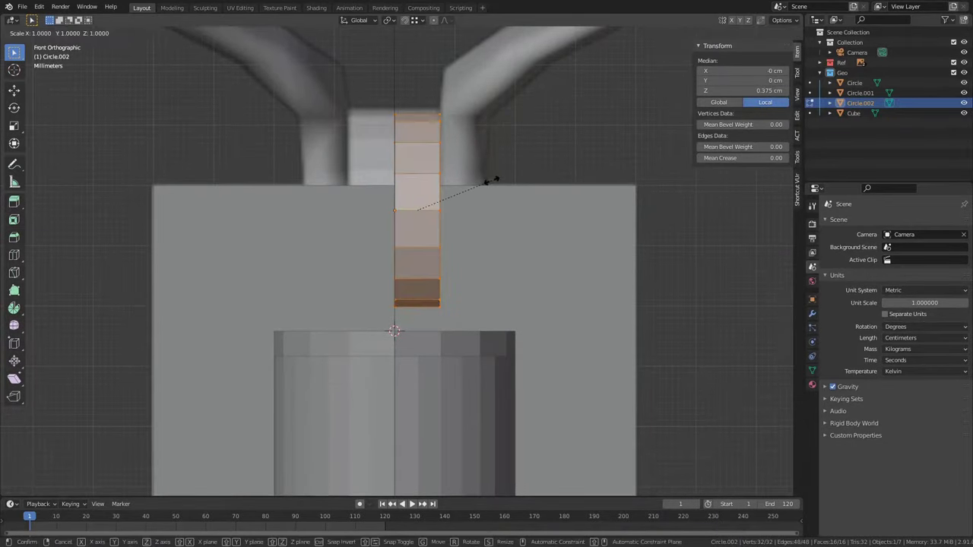
click(495, 179)
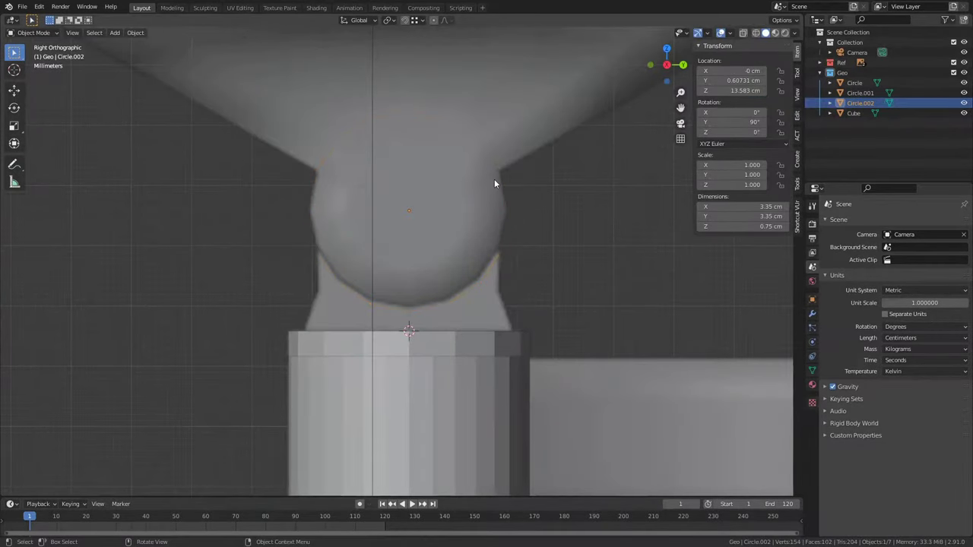
mouse_move(494, 179)
middle_down()
mouse_move(479, 237)
mouse_move(426, 221)
middle_up()
key(Tab)
- Duplicate the ring, shift the copy 0.75 cm along X and rotate it 90° on Y to lie flat
key(shift+d)
key(Tab)
key(KP_3)
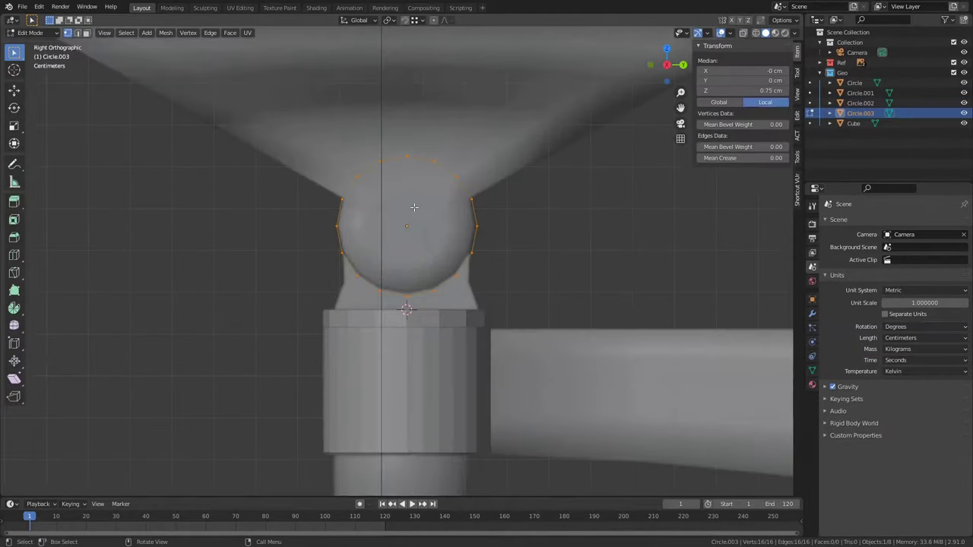
scroll(391, 208, up, 3)
text(gx.75)
key(Return)
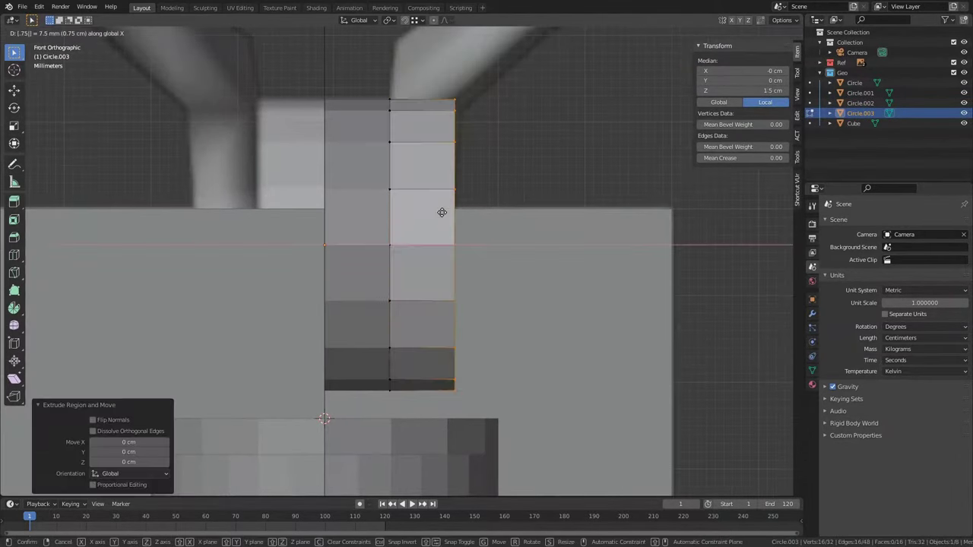
middle_drag(391, 208, 321, 237)
key(r)
key(y)
key(9)
key(0)
key(Return)
- Fill the flat ring with a single face instead of a grid fill
scroll(406, 243, up, 3)
key(2)
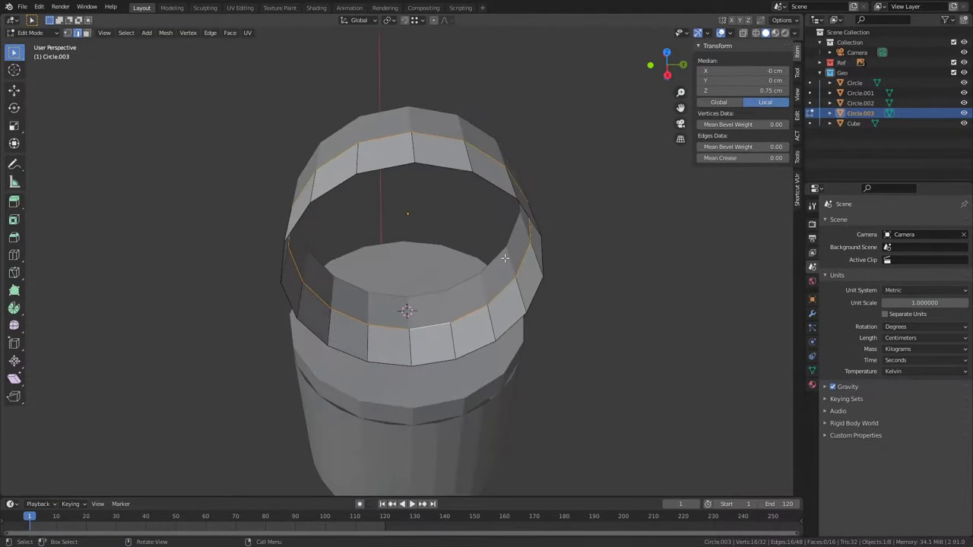
key(ctrl+f)
click(451, 245)
key(ctrl+z)
key(ctrl+f)
click(482, 261)
key(Tab)
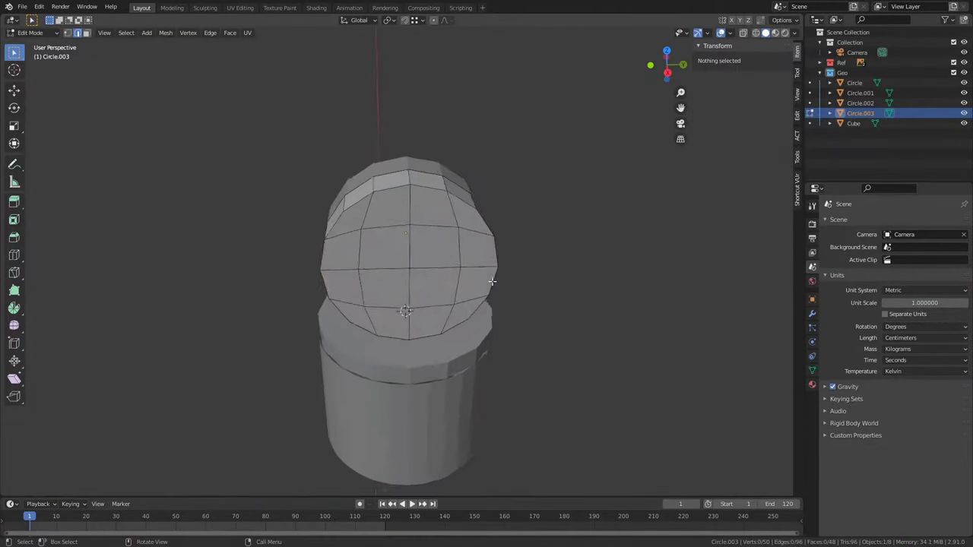
- Select the lower faces of the sideways ring in face mode
click(416, 238)
mouse_move(456, 251)
middle_down()
mouse_move(417, 238)
mouse_move(448, 249)
mouse_move(399, 257)
mouse_move(380, 289)
mouse_move(430, 348)
mouse_move(333, 321)
middle_up()
key(Tab)
key(ctrl+f)
click(447, 249)
key(alt+a)
key(3)
alt+click(413, 304)
- Extrude the ring's lower faces straight down to meet the mount cap
key(e)
right_click(363, 311)
key(g)
key(z)
click(363, 311)
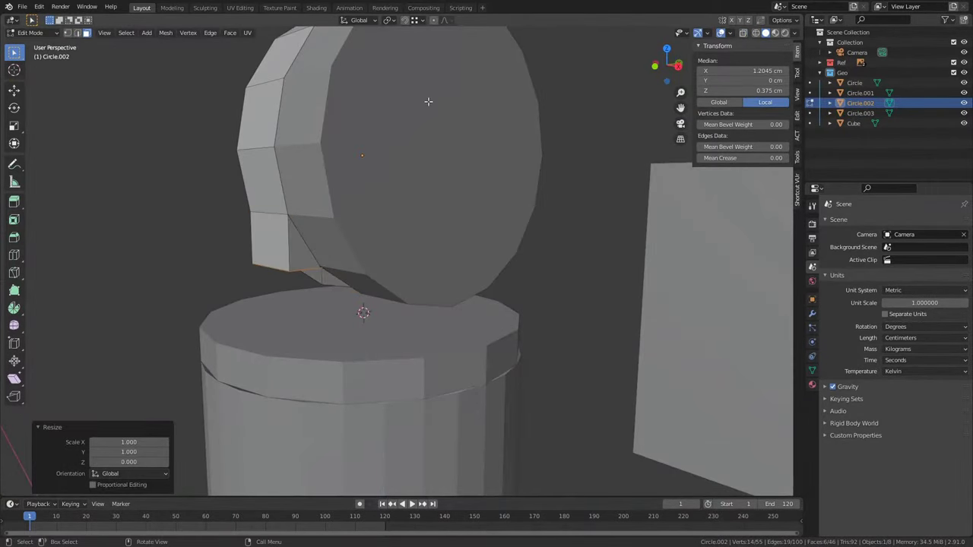
alt+middle_drag(391, 305, 325, 287)
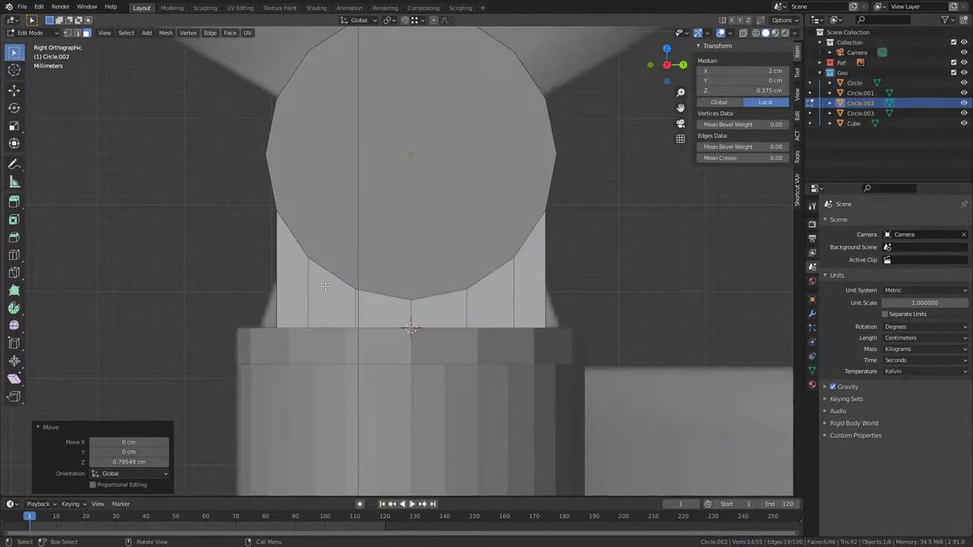
right_click(575, 297)
mouse_move(575, 297)
middle_down()
mouse_move(373, 278)
mouse_move(717, 238)
middle_up()
- Narrow the extruded tab along Y and apply the ring's rotation
key(s)
key(y)
click(520, 268)
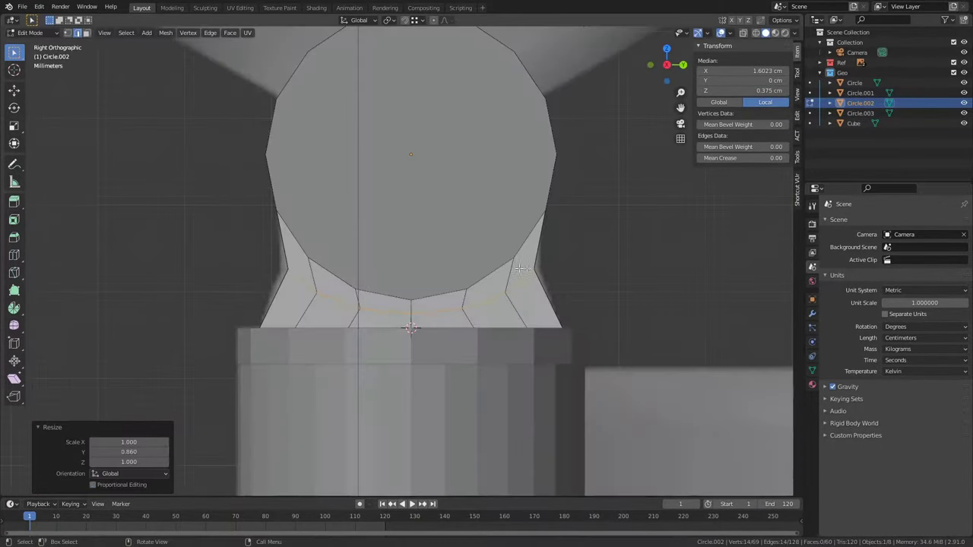
key(Escape)
key(Tab)
mouse_move(371, 258)
middle_down()
mouse_move(500, 255)
mouse_move(491, 231)
middle_up()
key(ctrl+a)
click(535, 266)
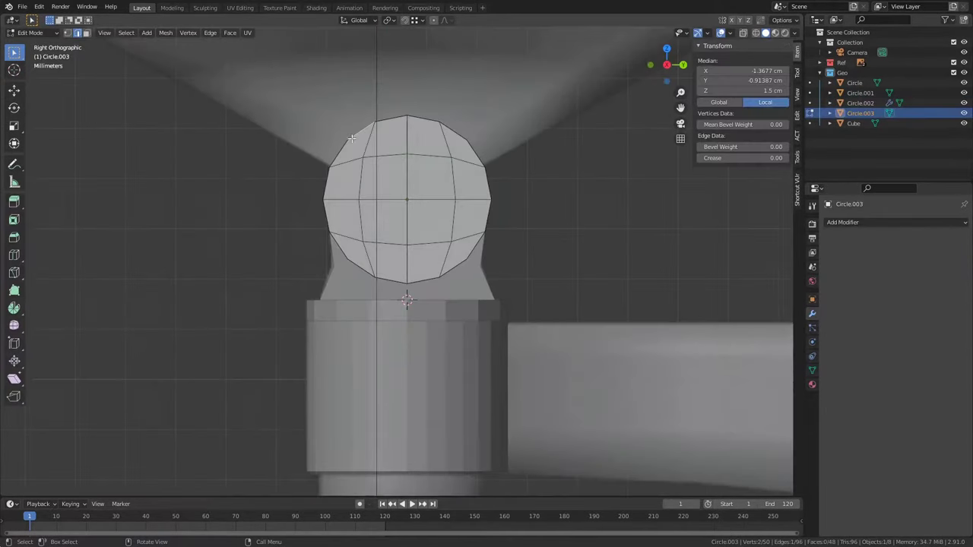
- Flatten the top face above the ball joint vertically with a Z scale of 0
click(370, 142)
alt+middle_drag(370, 142, 446, 202)
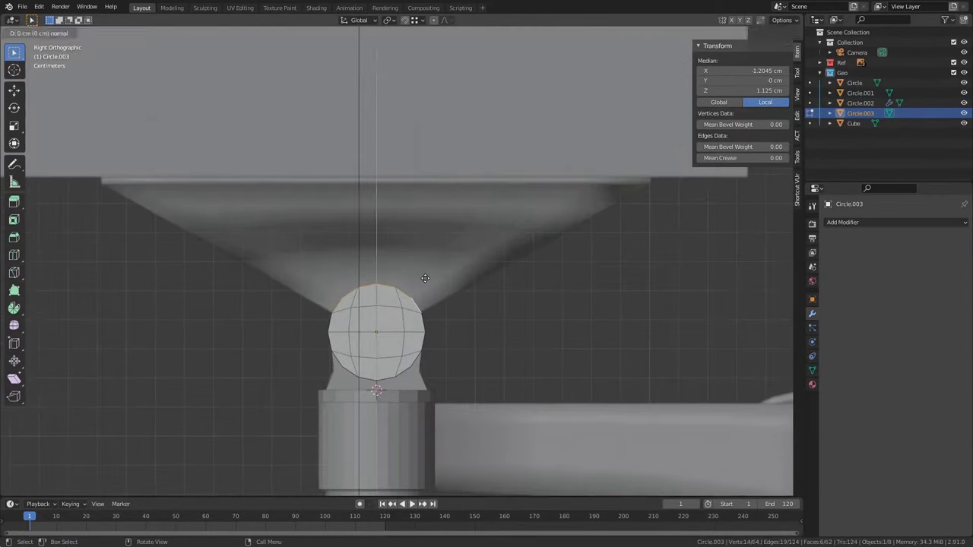
key(s)
key(z)
key(0)
click(553, 227)
scroll(553, 226, down, 2)
- Extrude the flattened face upward and widen it along Y into a flared plate
key(e)
scroll(433, 224, up, 3)
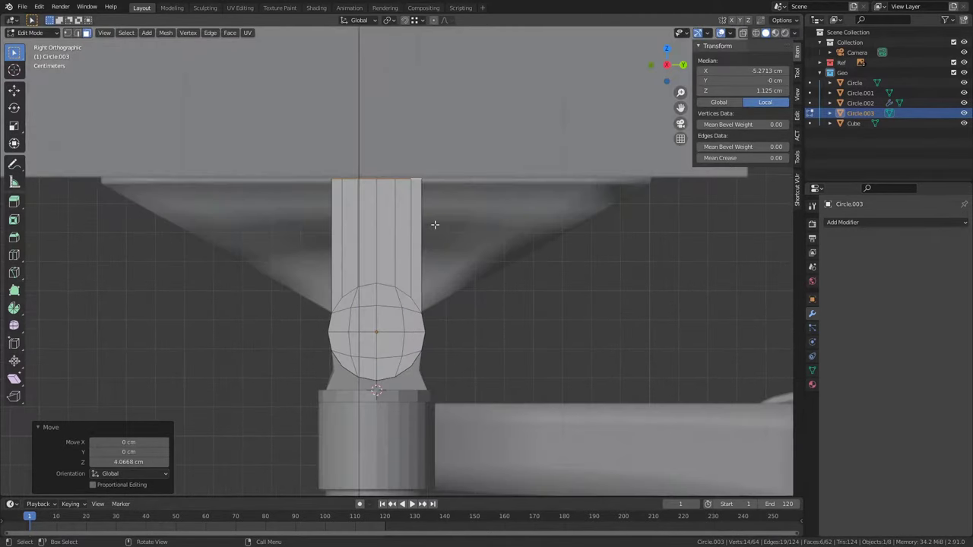
scroll(432, 224, down, 2)
key(s)
key(y)
click(601, 266)
key(alt+a)
middle_drag(601, 266, 606, 266)
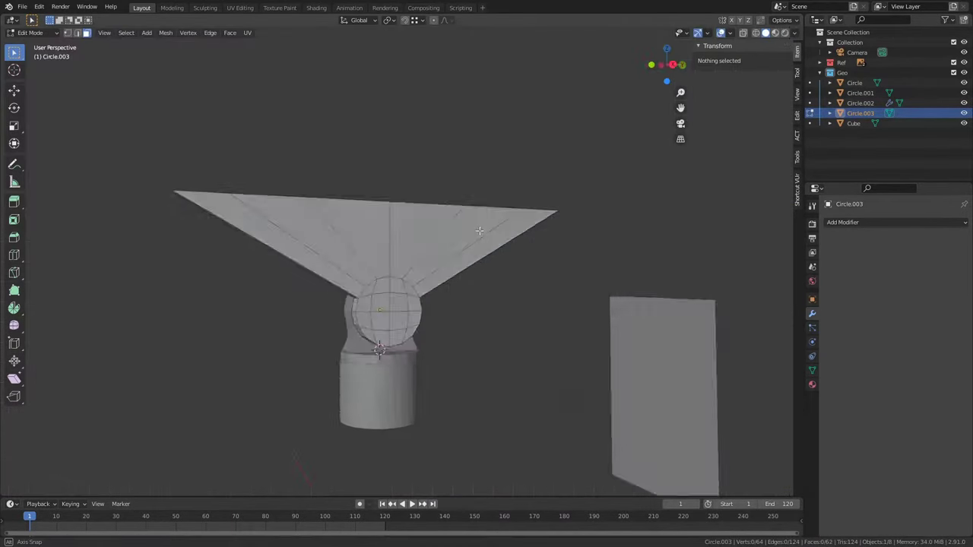
- Raise the flared plate's top edge 0.25 along Z and extrude it in place
ctrl+click(336, 165)
text(gz.25)
key(Return)
key(KP_3)
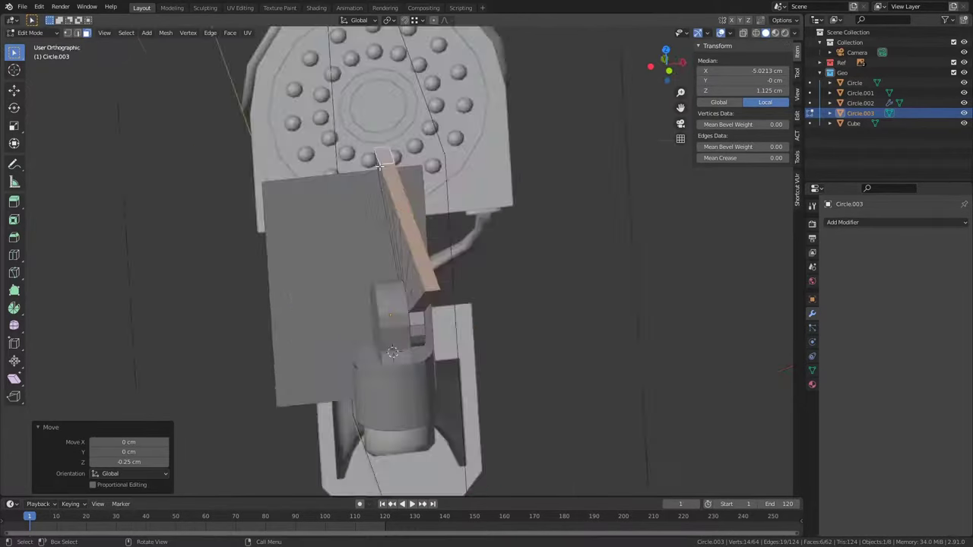
mouse_move(335, 172)
middle_down()
mouse_move(302, 177)
mouse_move(612, 177)
middle_up()
key(e)
right_click(301, 177)
- Shift the selected top strip sideways along X under the housing's right side
right_click(301, 180)
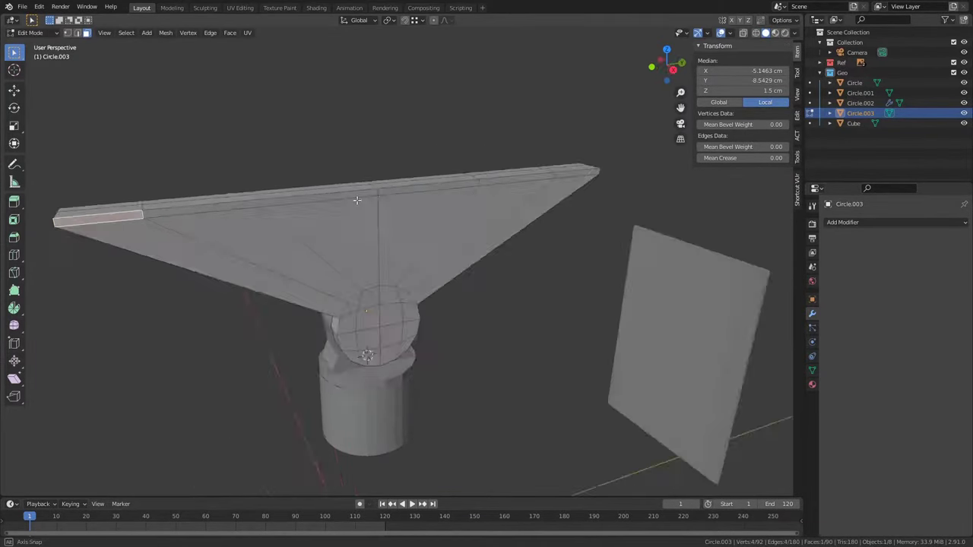
ctrl+click(612, 177)
key(Return)
key(KP_1)
scroll(466, 254, up, 2)
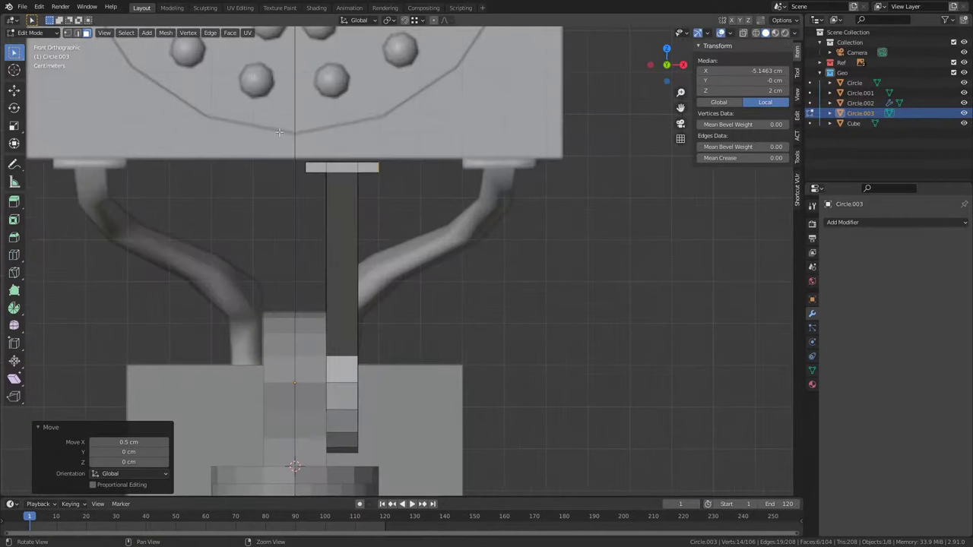
key(g)
key(x)
click(596, 183)
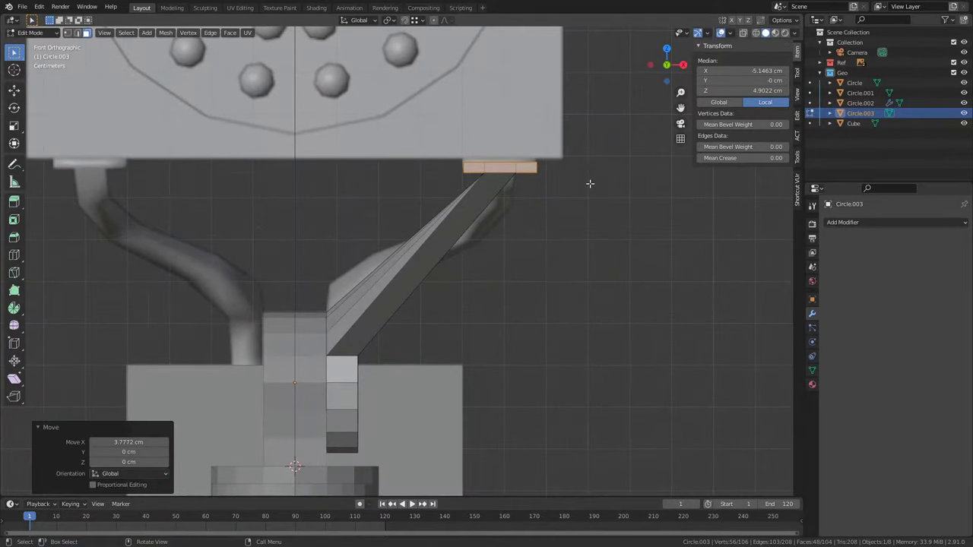
- Move the top piece along Z so it sits flush under the housing
scroll(590, 183, down, 2)
key(g)
key(z)
click(558, 180)
scroll(558, 181, up, 3)
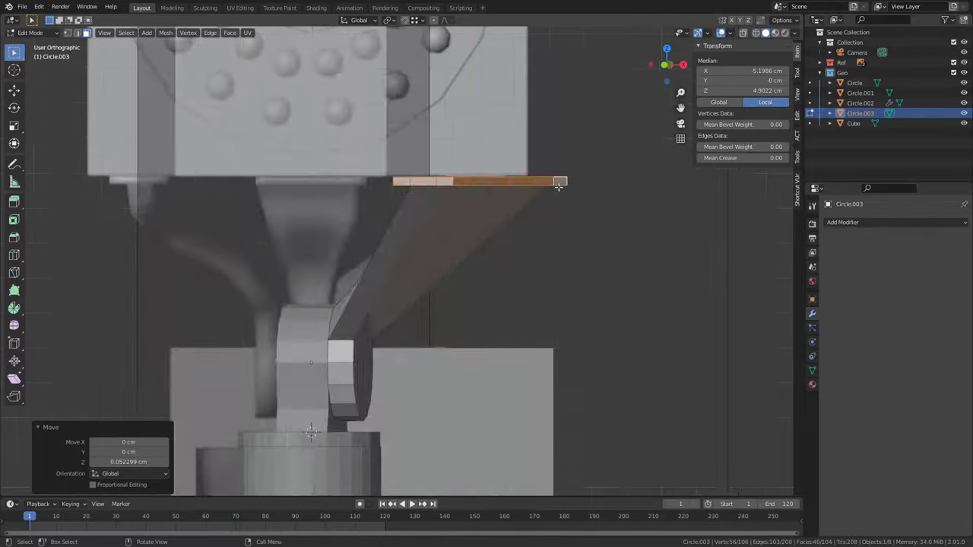
scroll(516, 206, down, 2)
scroll(430, 287, up, 2)
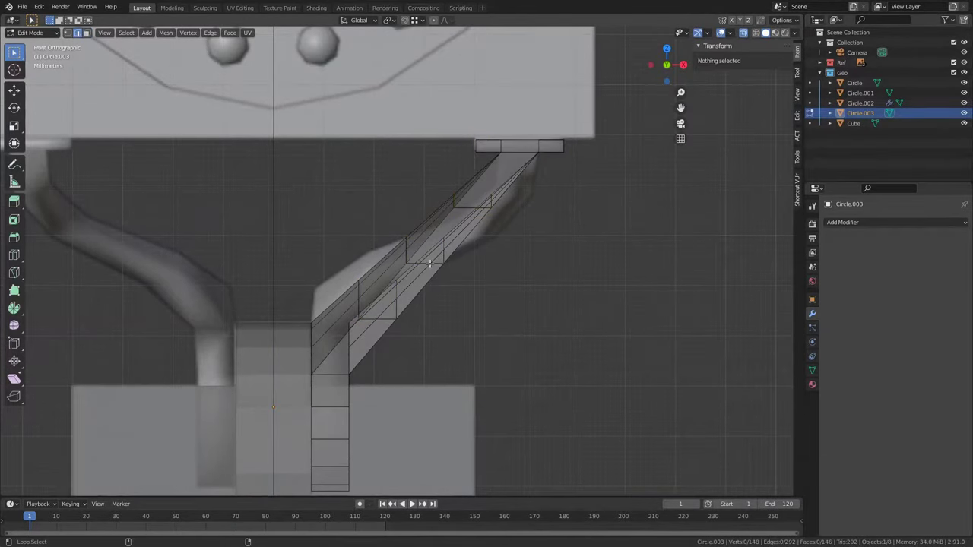
- Reposition an edge of the diagonal arm along X and along the arm
click(472, 207)
key(g)
key(x)
click(580, 178)
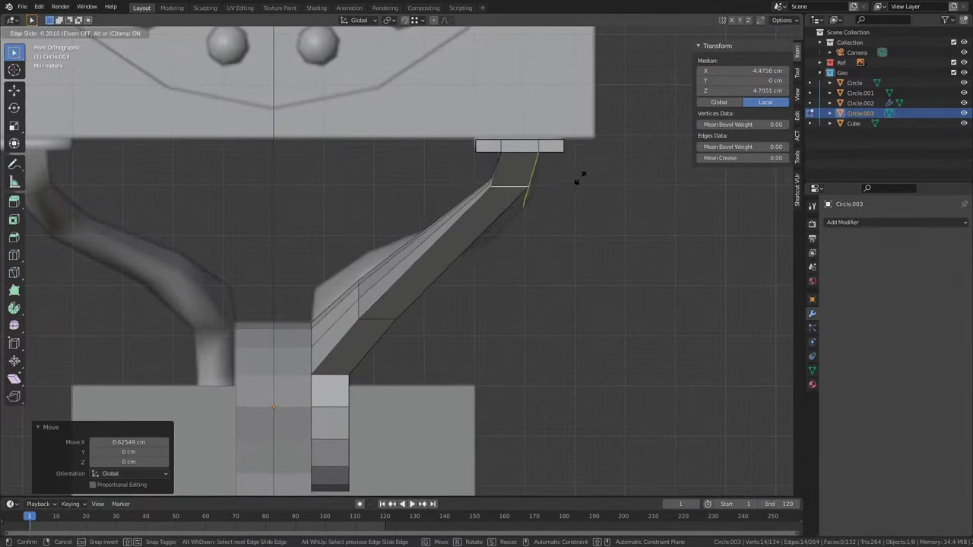
key(g)
click(404, 309)
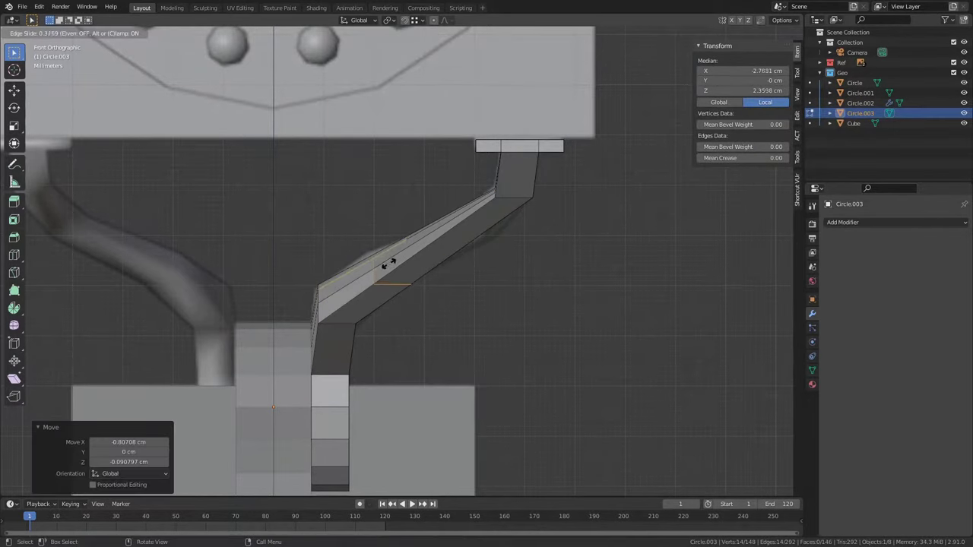
- Add an edge loop across the arm and leave Edit Mode
key(ctrl+r)
click(463, 233)
mouse_move(463, 233)
middle_down()
mouse_move(385, 218)
mouse_move(563, 214)
mouse_move(470, 228)
mouse_move(391, 268)
mouse_move(357, 319)
middle_up()
key(Tab)
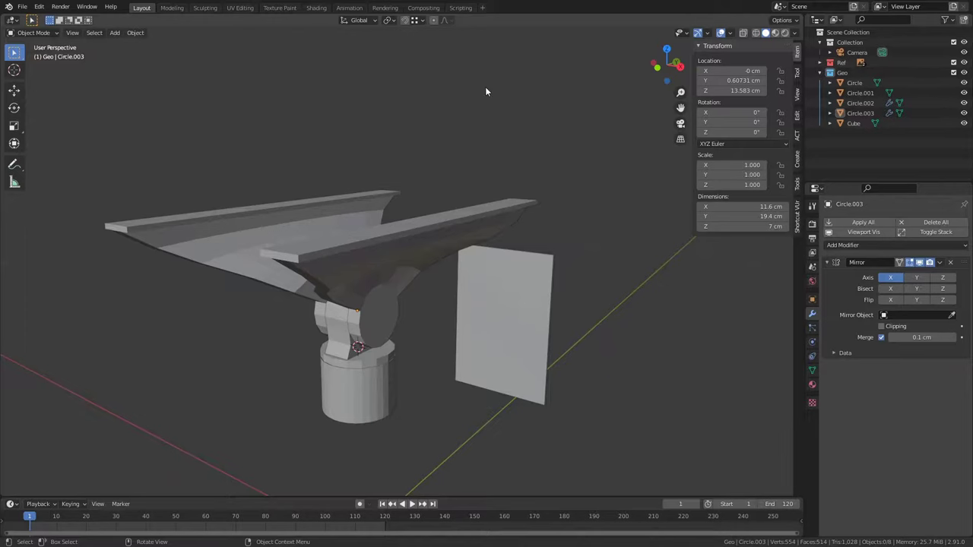
key(KP_1)
- Add a 16-vertex circle, delete its left half, and rotate the remainder 90°
key(shift+a)
click(494, 274)
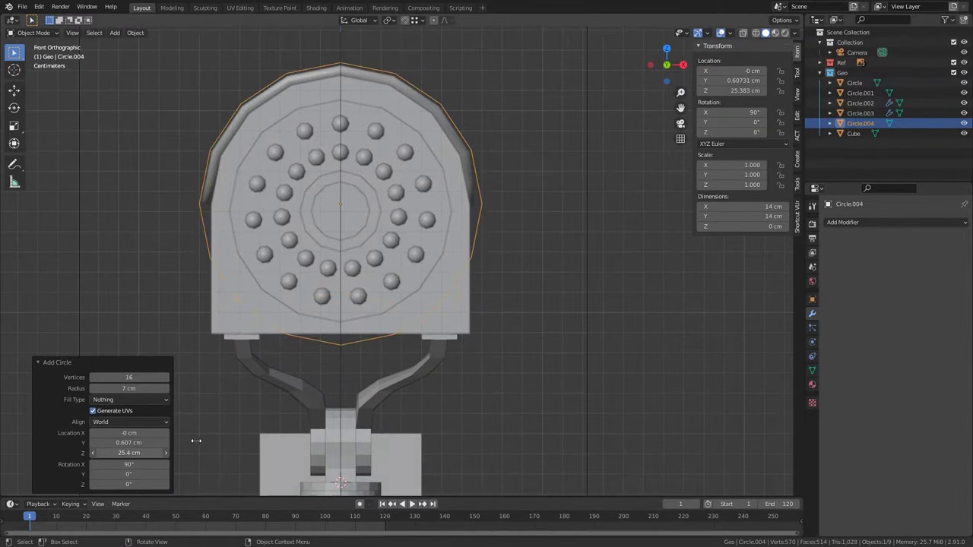
key(Tab)
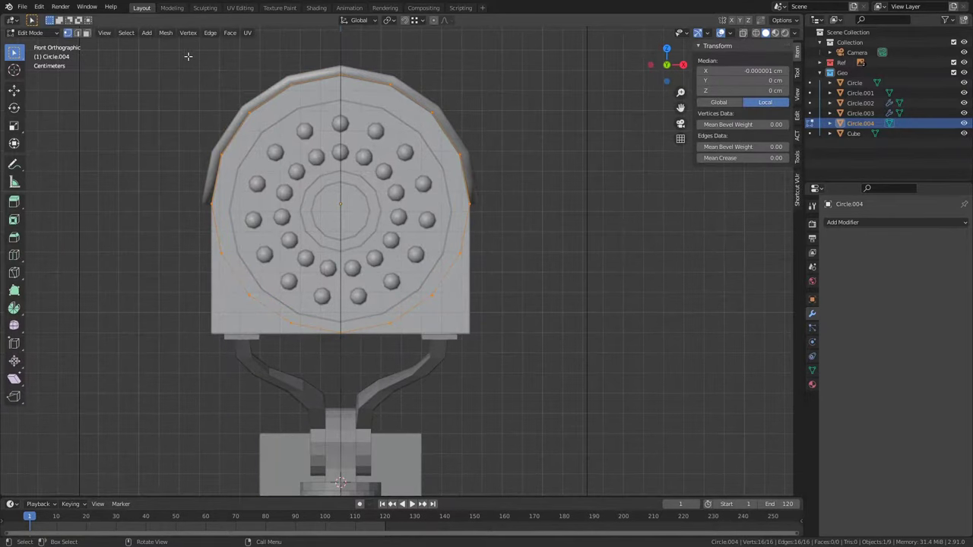
drag(188, 56, 334, 395)
key(x)
click(347, 48)
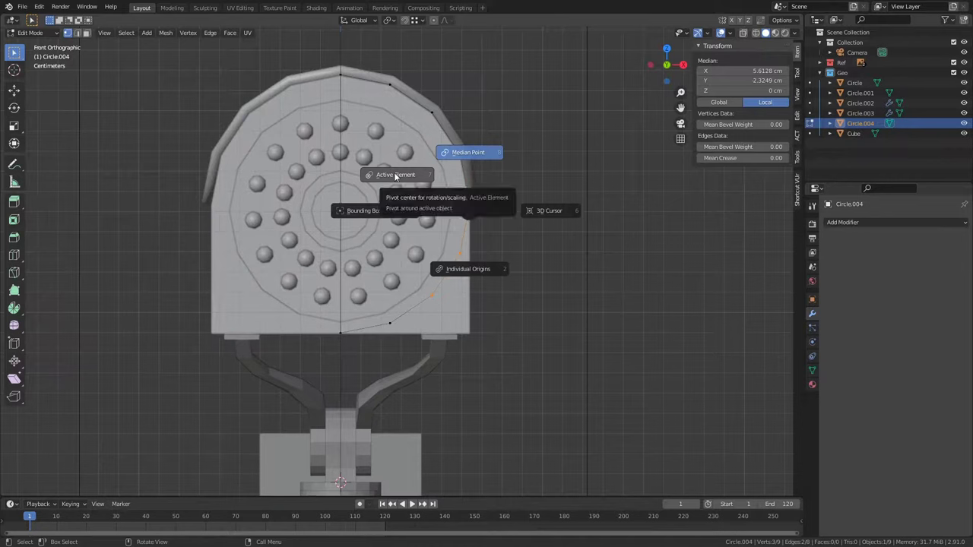
click(394, 177)
text(r90)
key(Return)
key(Return)
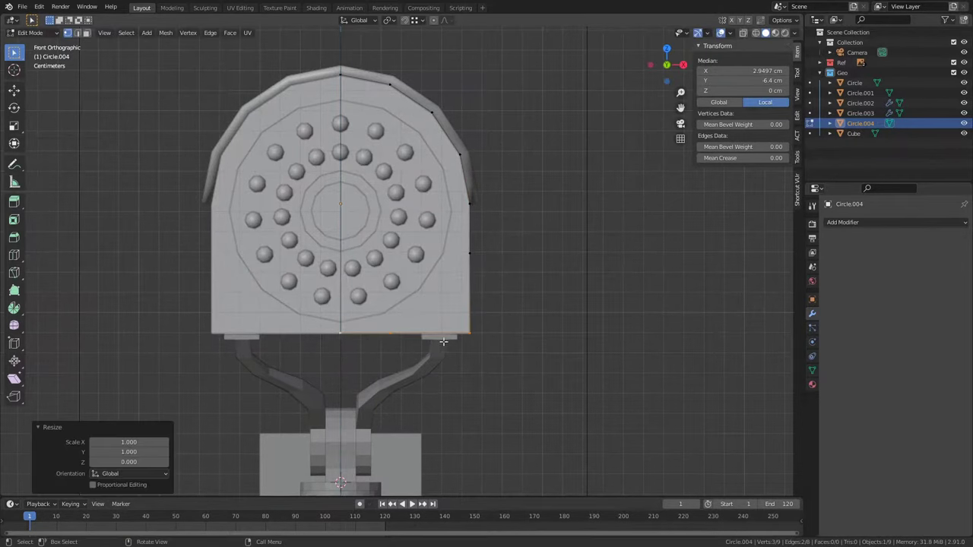
- Mirror the half into a full outline, fill it, and round the inner face with LoopTools Circle at 0.917 scale
key(q)
click(499, 233)
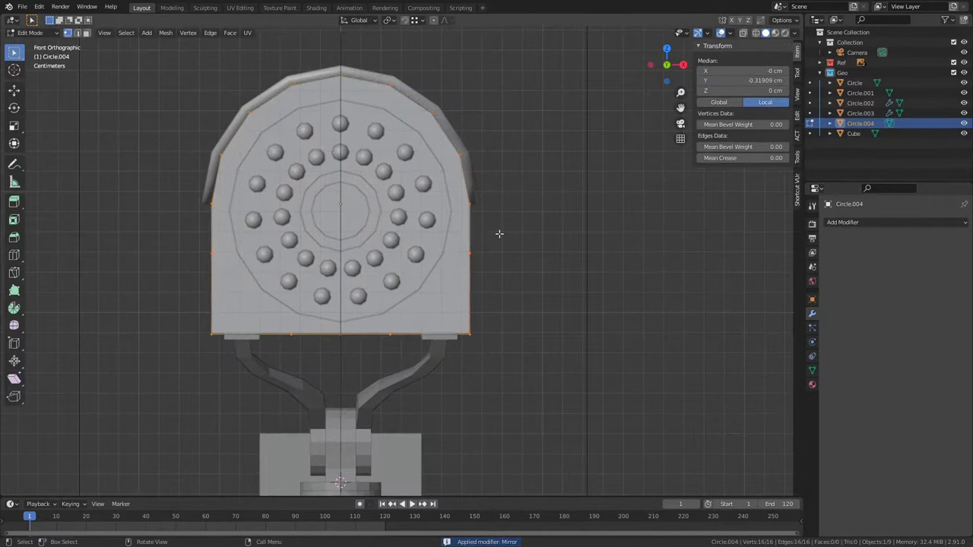
key(f)
right_click(387, 179)
click(519, 192)
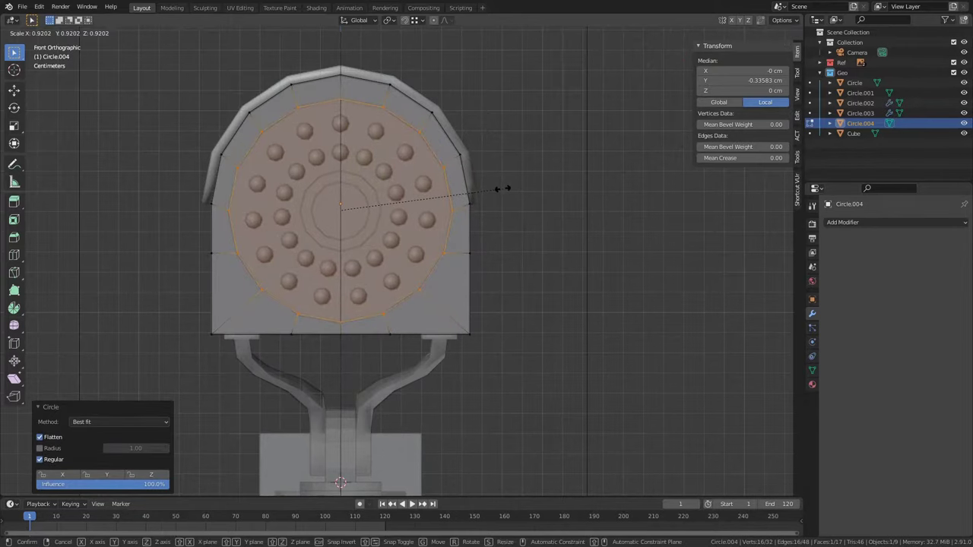
click(502, 189)
middle_drag(502, 188, 327, 270)
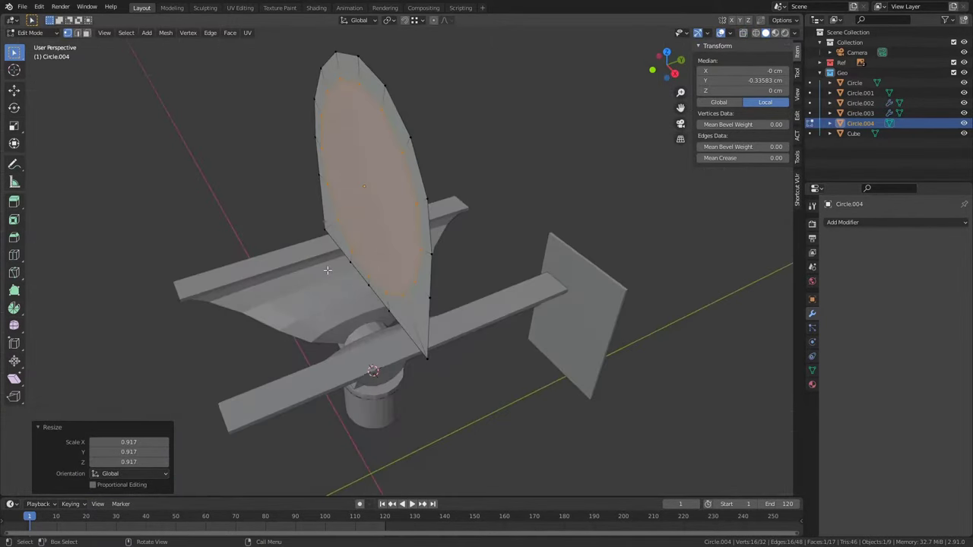
key(KP_3)
- Move the outline along Y to the housing front and extrude it back into a shell
key(g)
key(y)
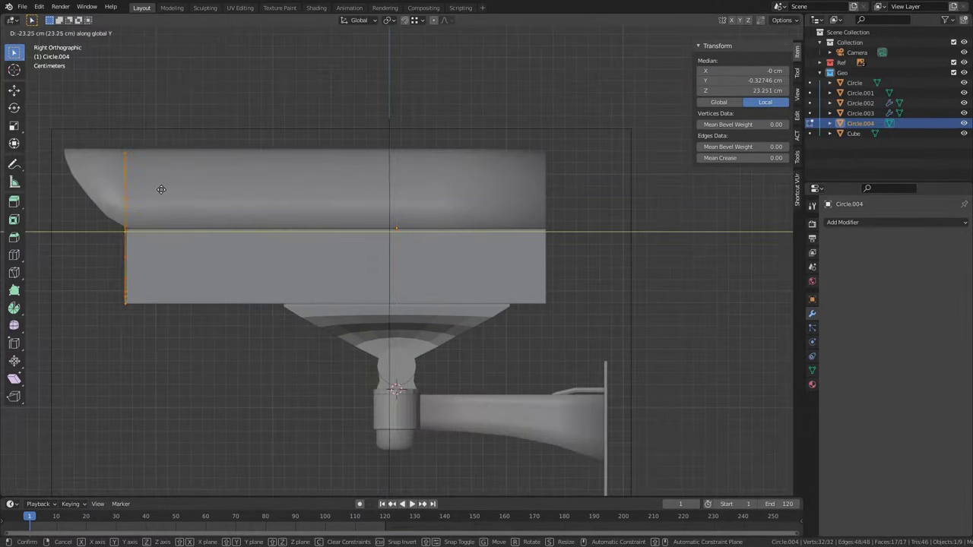
click(163, 189)
key(e)
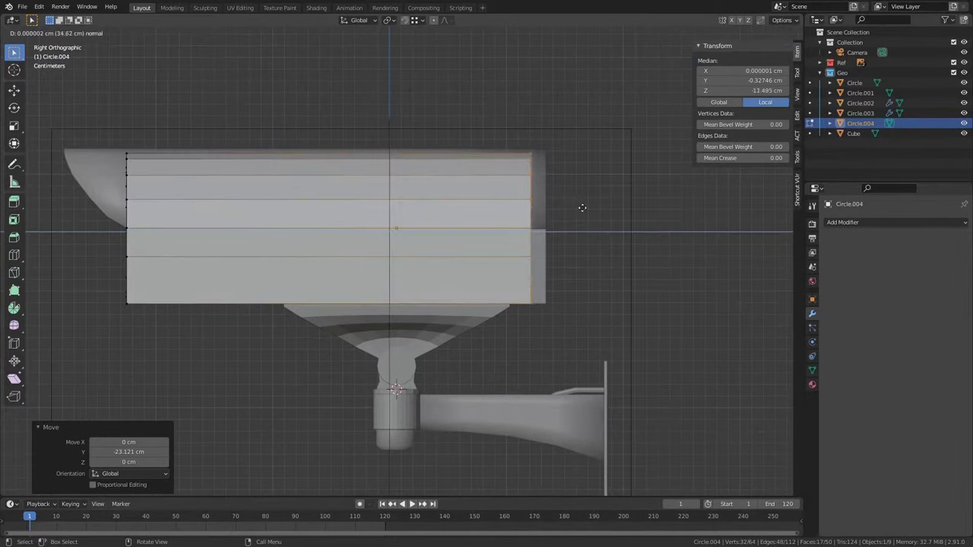
right_click(586, 209)
middle_drag(587, 208, 486, 273)
- Select the housing's end-ring edges and dissolve them
right_click(489, 276)
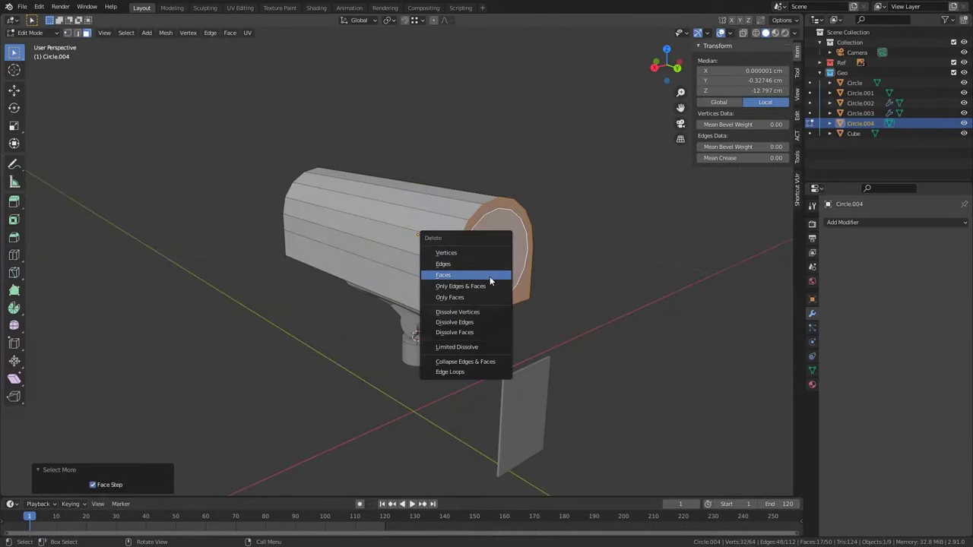
click(489, 276)
alt+shift+click(447, 303)
key(x)
key(Escape)
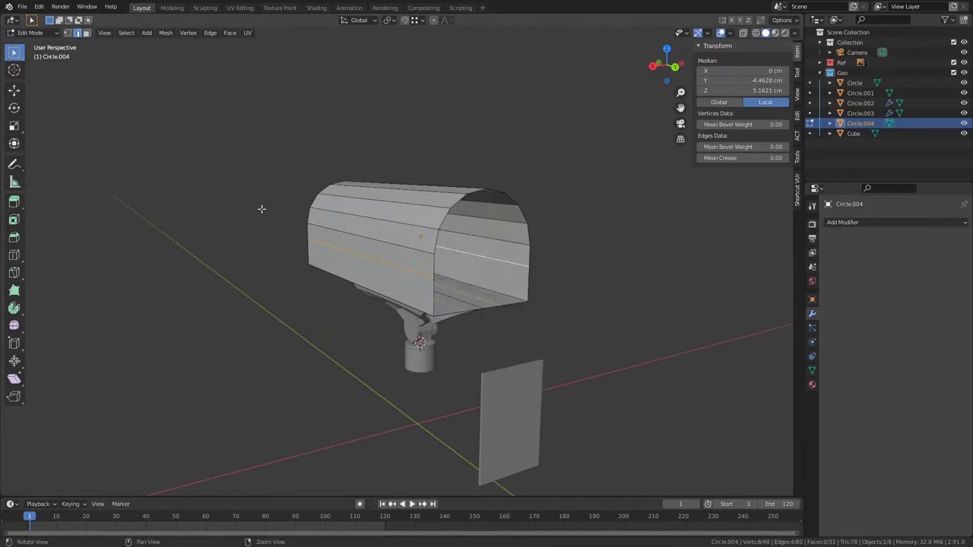
mouse_move(261, 211)
middle_down()
mouse_move(463, 213)
mouse_move(467, 196)
middle_up()
key(x)
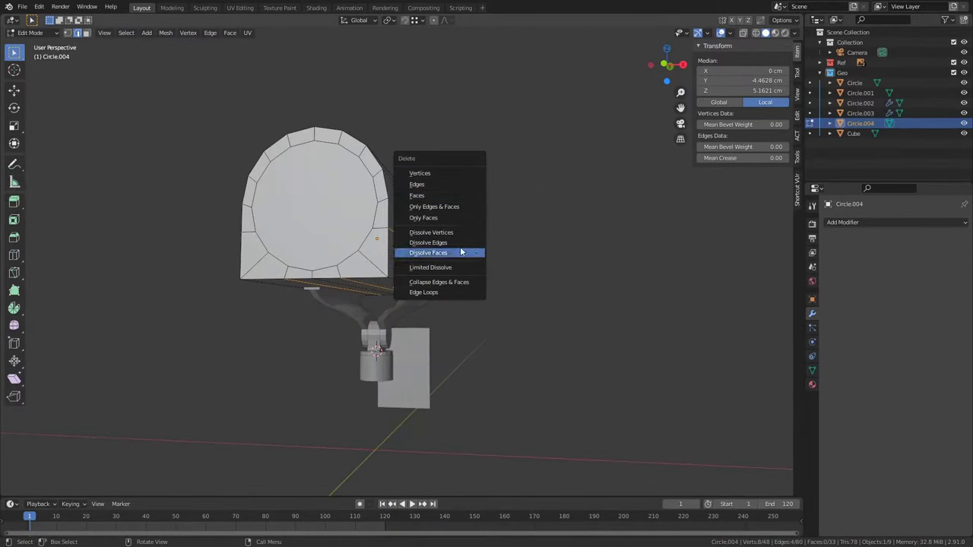
click(429, 242)
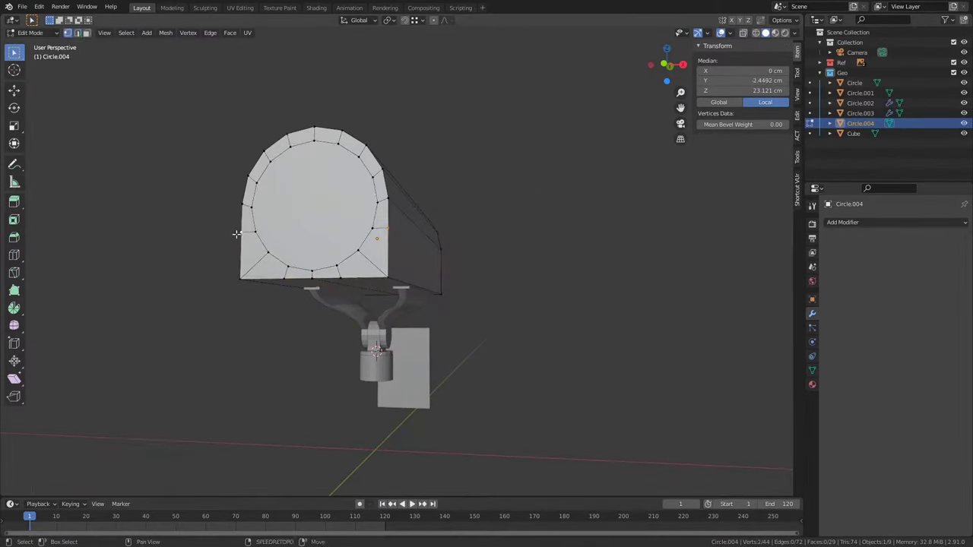
- Delete the left half of the housing's faces in front view
middle_drag(237, 234, 330, 223)
key(3)
key(alt+a)
key(KP_1)
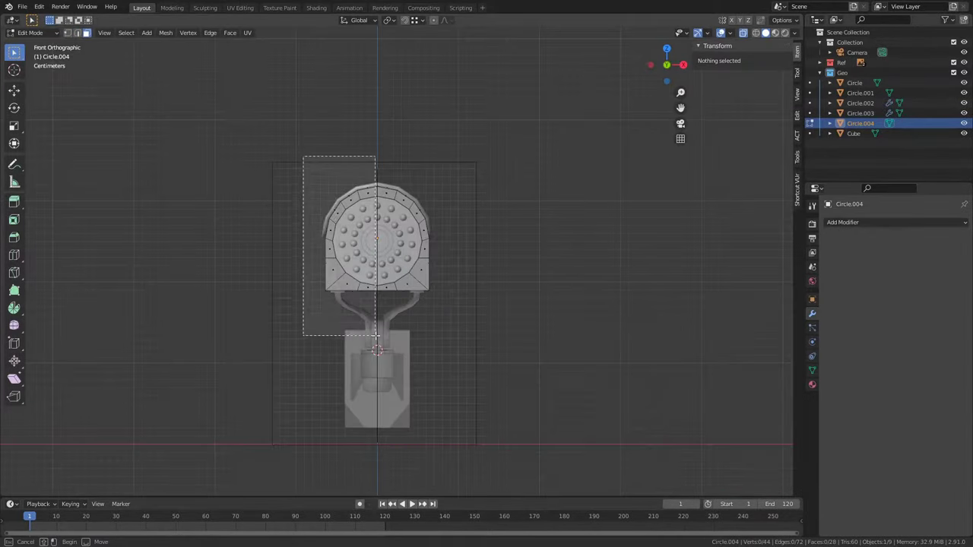
drag(302, 157, 375, 334)
middle_drag(375, 335, 343, 217)
key(x)
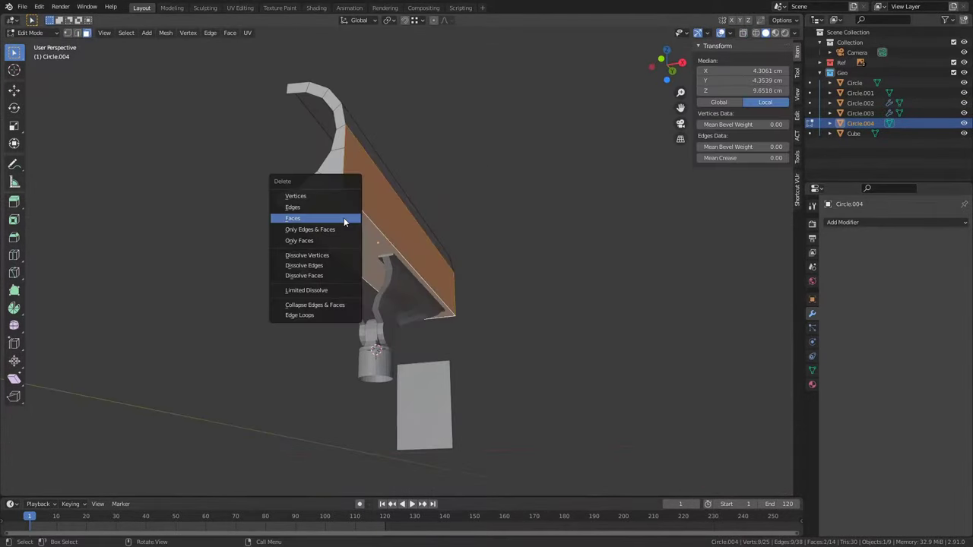
click(343, 219)
- Fill the hole and select the open end's vertex loop
middle_drag(549, 217, 277, 247)
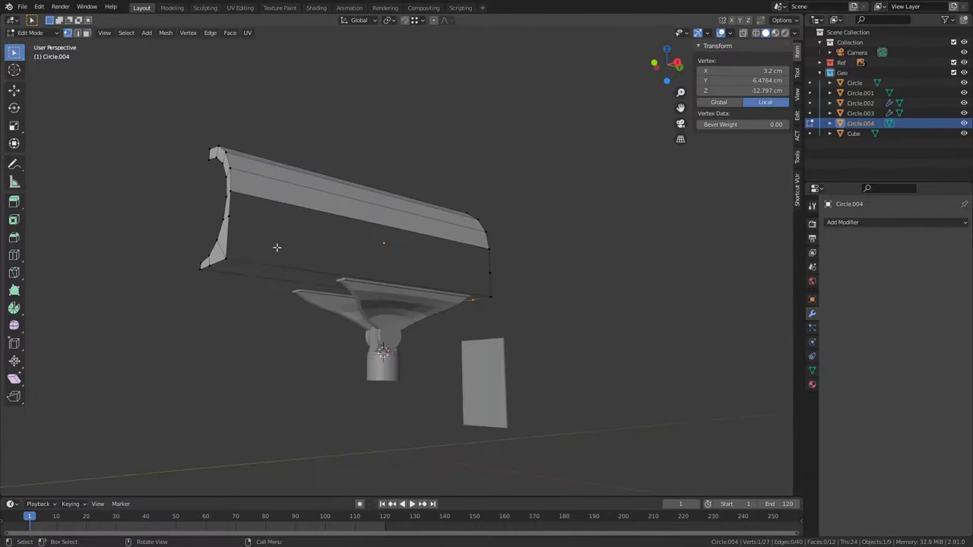
key(f)
middle_drag(324, 210, 511, 265)
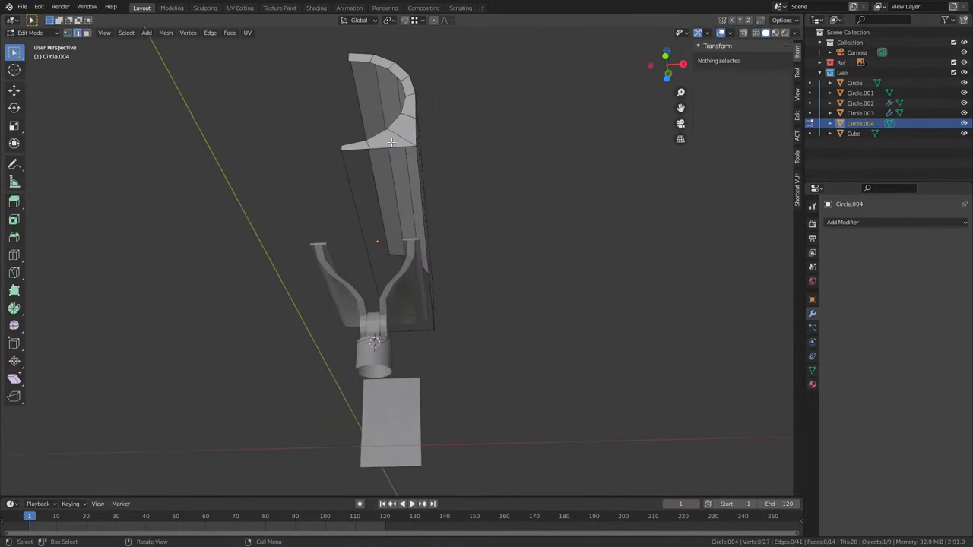
key(1)
click(476, 325)
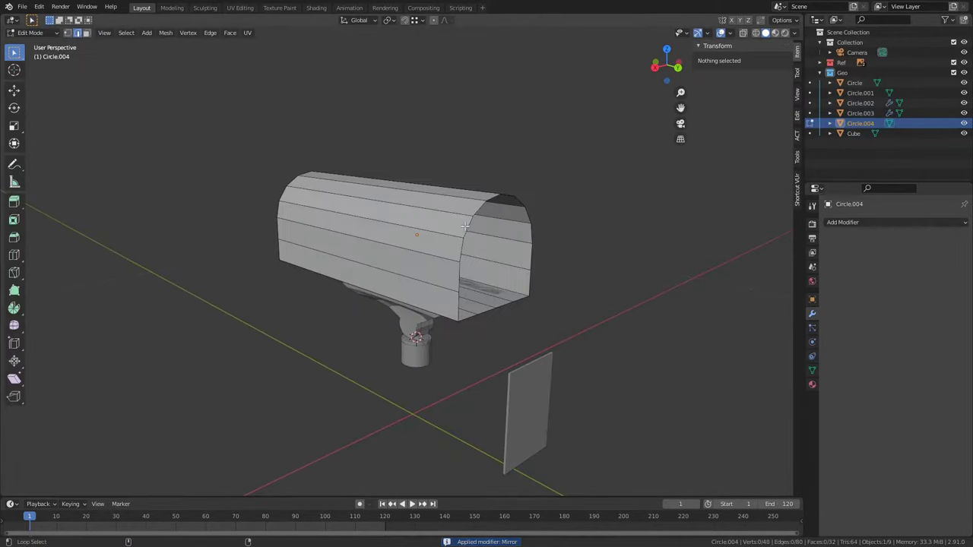
alt+click(465, 226)
middle_drag(465, 226, 544, 242)
mouse_move(426, 258)
middle_down()
mouse_move(504, 261)
mouse_move(456, 319)
middle_up()
- Extrude the housing's front face inward and split it off as a separate disc
key(KP_1)
key(e)
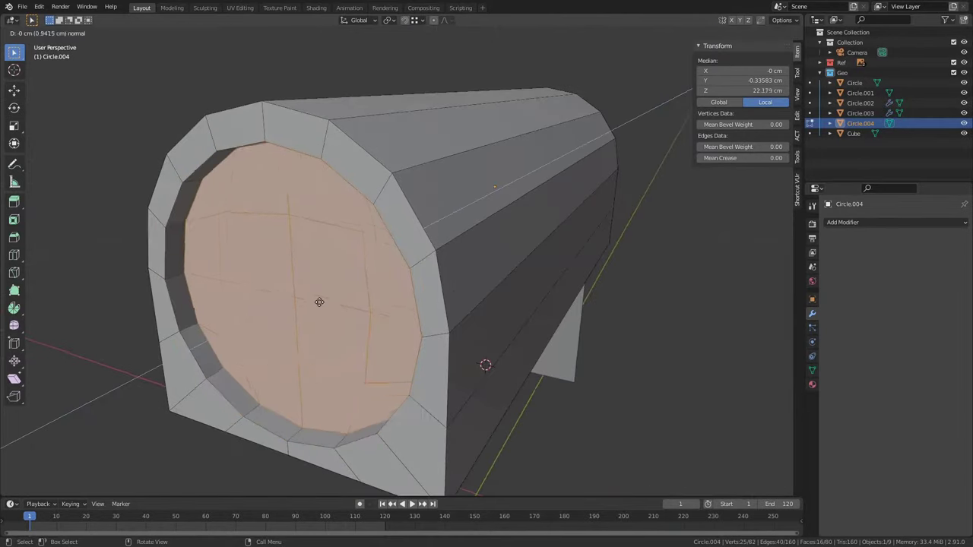
click(328, 295)
click(330, 295)
key(Tab)
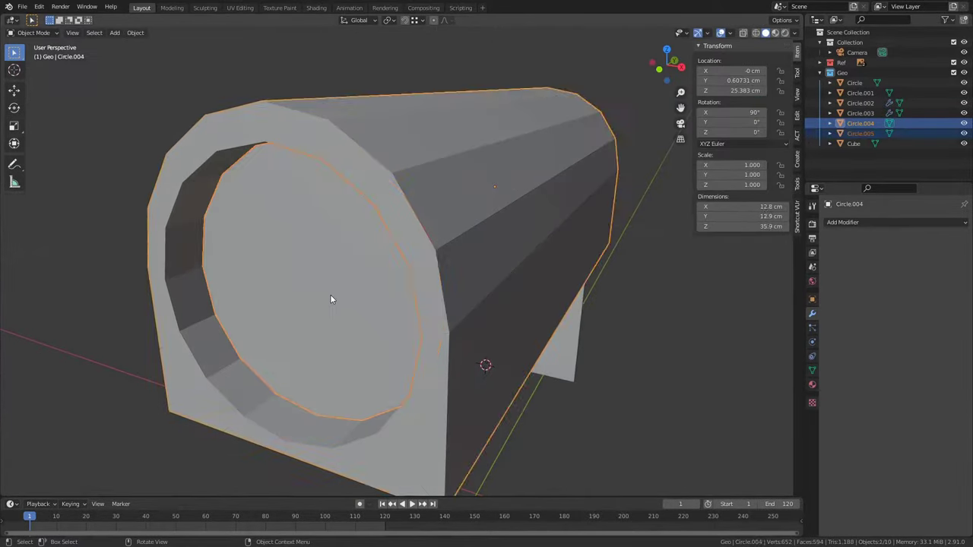
mouse_move(329, 295)
middle_down()
mouse_move(350, 331)
mouse_move(443, 285)
middle_up()
click(350, 330)
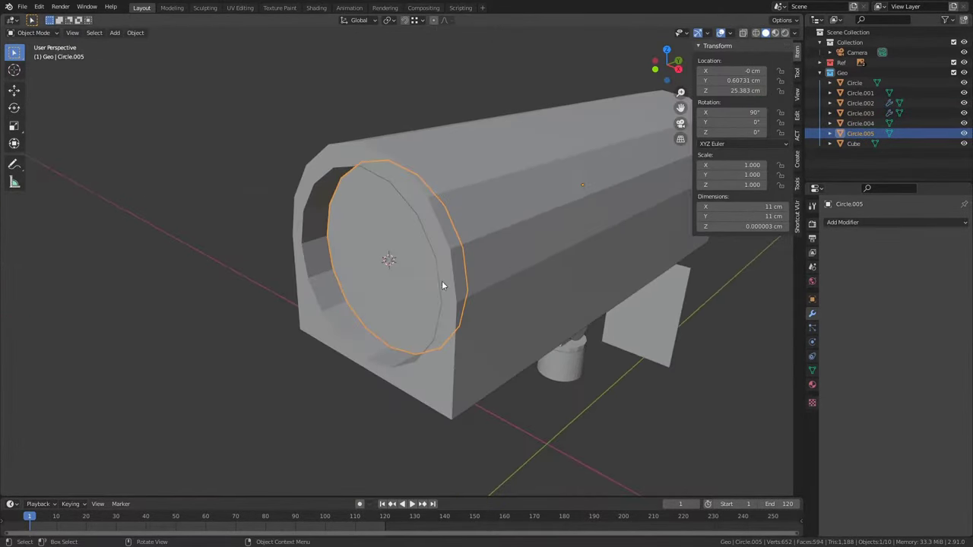
- Duplicate the front disc and move the copy along the housing's length
key(KP_3)
scroll(398, 277, up, 5)
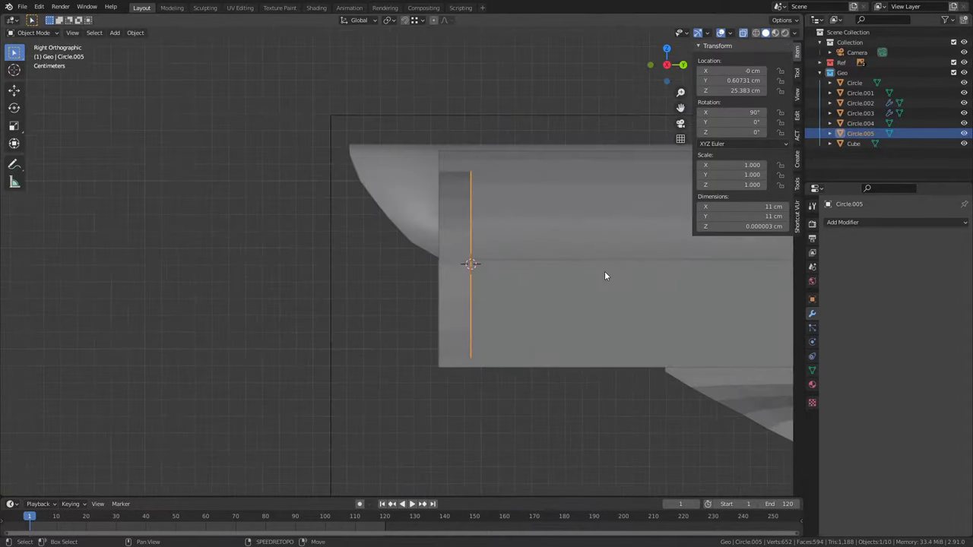
key(shift+d)
key(Escape)
key(Tab)
click(445, 169)
key(Tab)
- Give the disc copy a Solidify modifier with 0.2 cm thickness
click(896, 222)
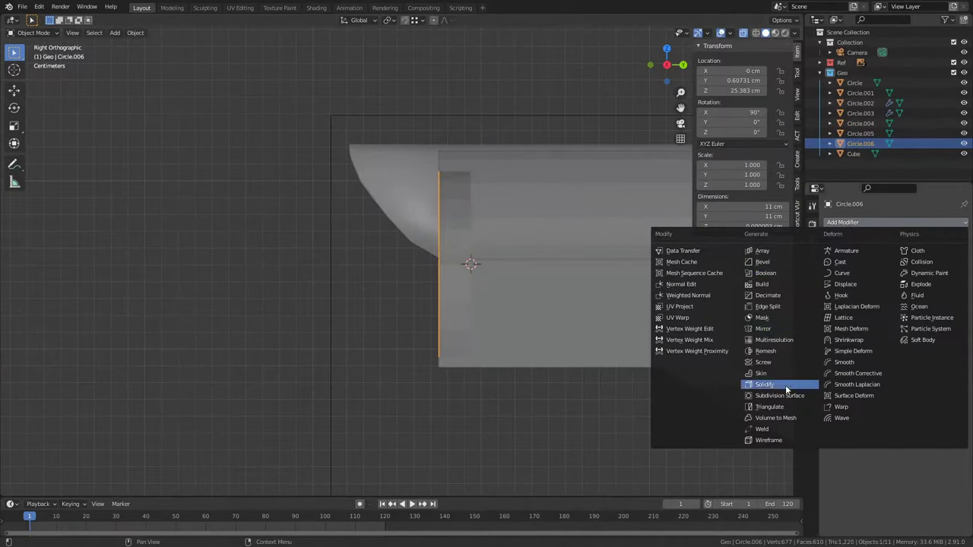
click(785, 384)
double_click(937, 291)
click(420, 371)
middle_drag(420, 371, 453, 302)
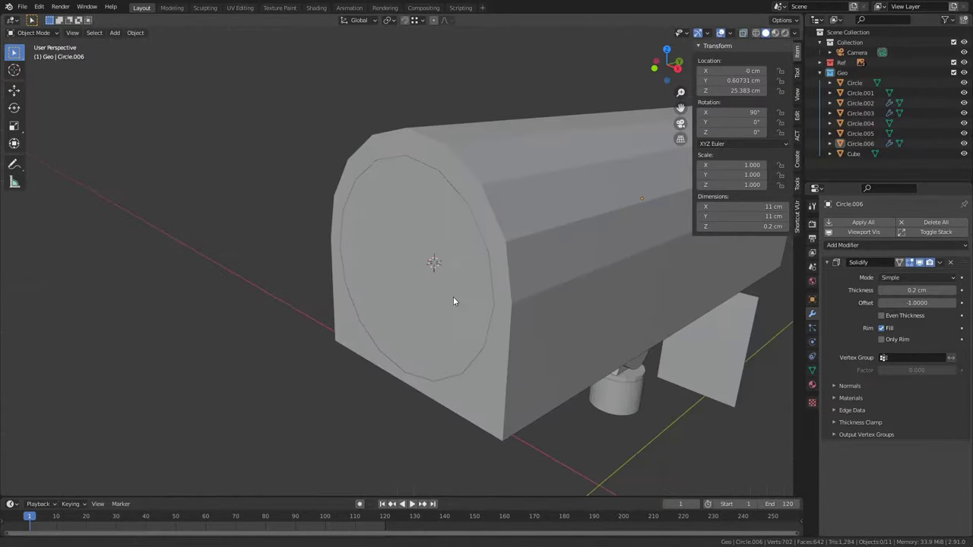
scroll(444, 263, up, 3)
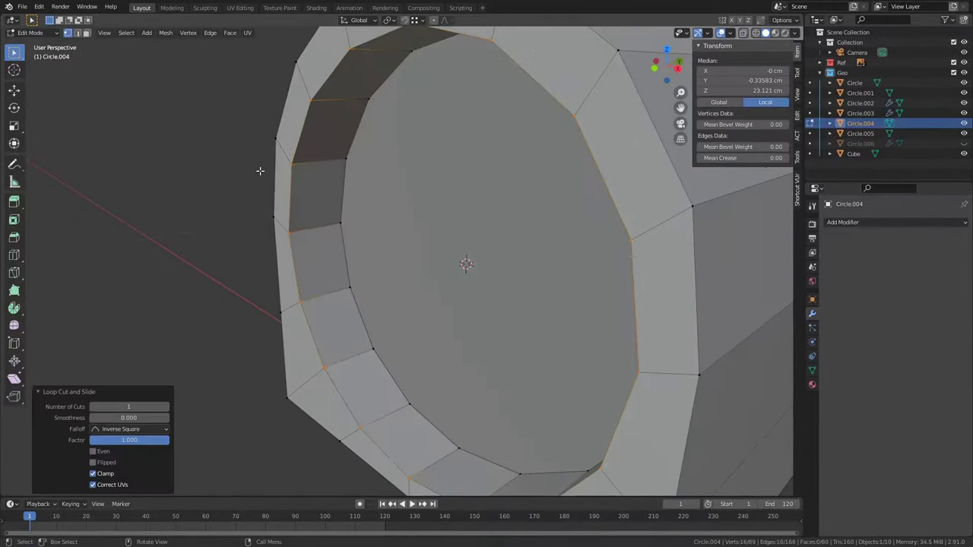
key(Tab)
- Add a 12-vertex circle rotated to face the front view
key(shift+a)
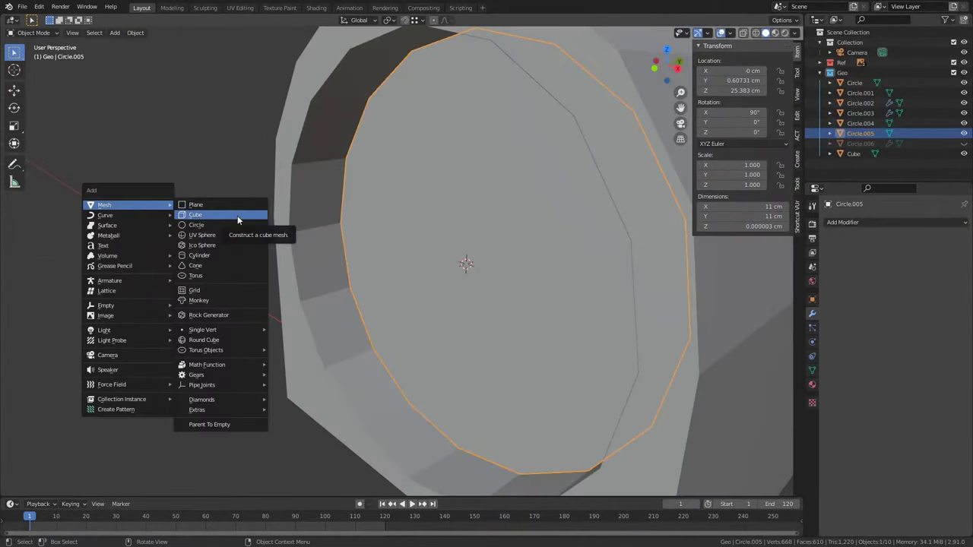
click(238, 215)
text(0)
key(Return)
key(KP_1)
double_click(134, 377)
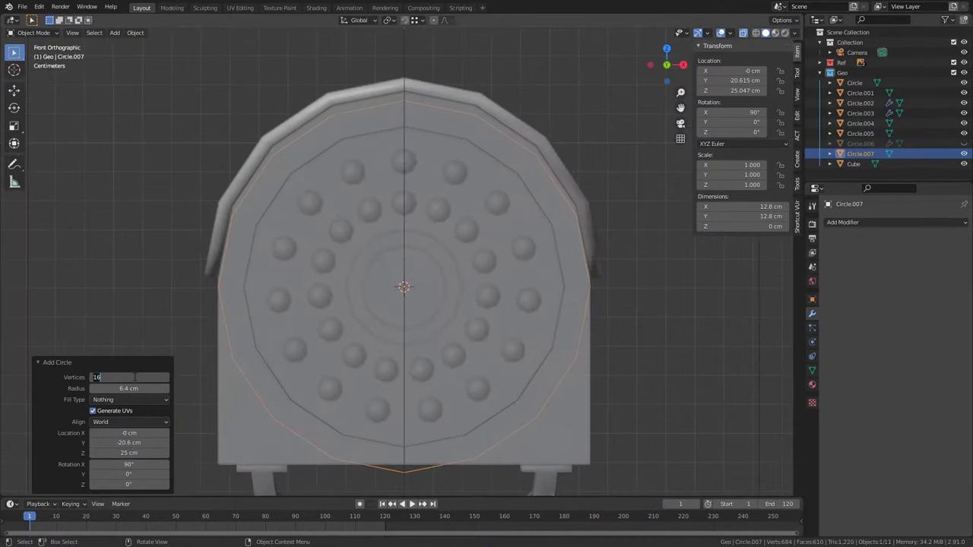
text(12)
- Extrude the circle into a ring, push it along its depth, and inset its end
middle_drag(190, 357, 348, 307)
scroll(264, 317, up, 3)
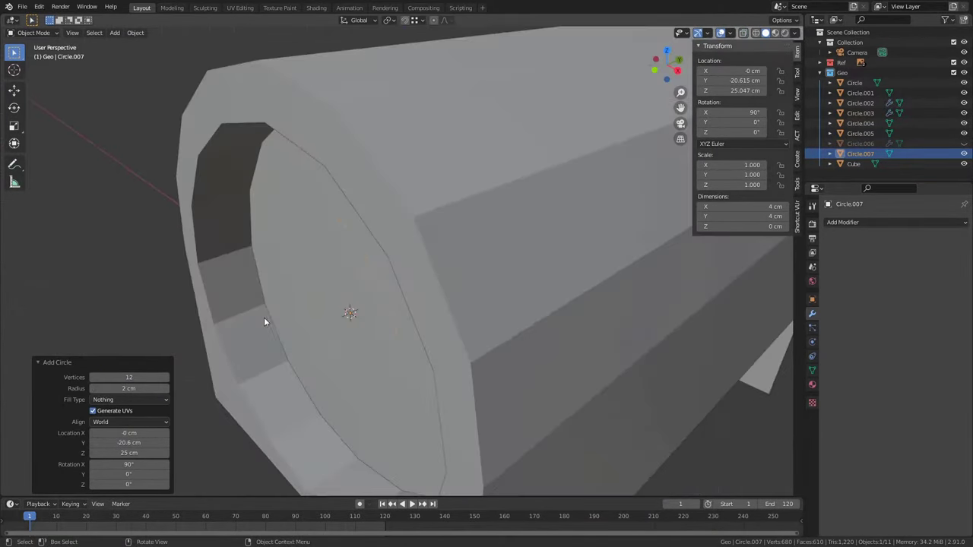
key(Tab)
click(216, 269)
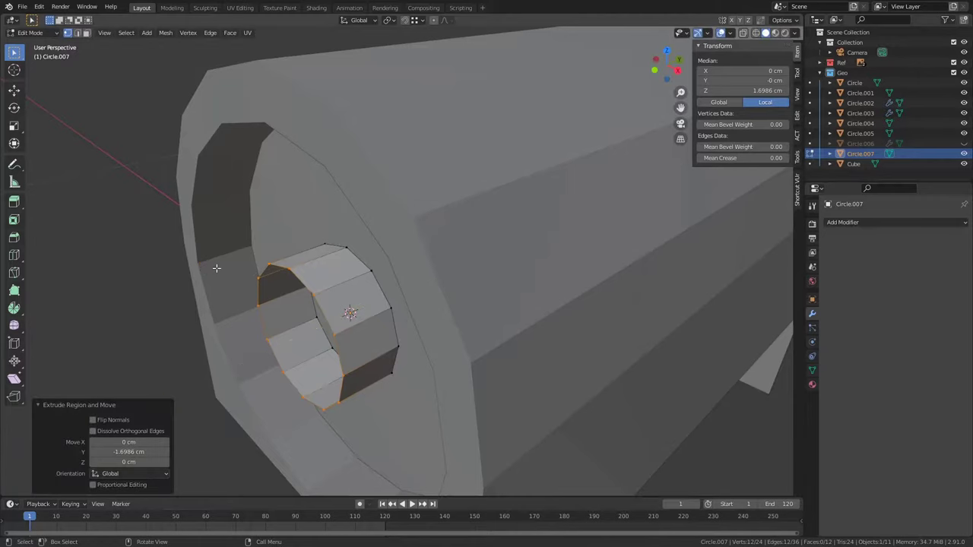
click(224, 266)
key(KP_3)
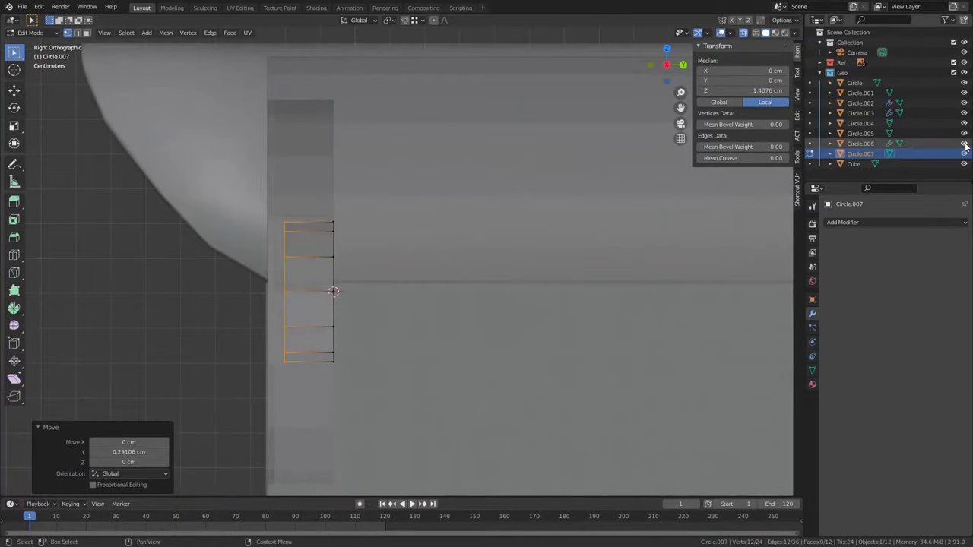
click(964, 144)
mouse_move(478, 251)
middle_down()
mouse_move(449, 200)
mouse_move(426, 228)
mouse_move(365, 243)
middle_up()
key(KP_1)
click(505, 193)
- Delete the ring's inner faces to open a hole, then add a loop cut across it
key(x)
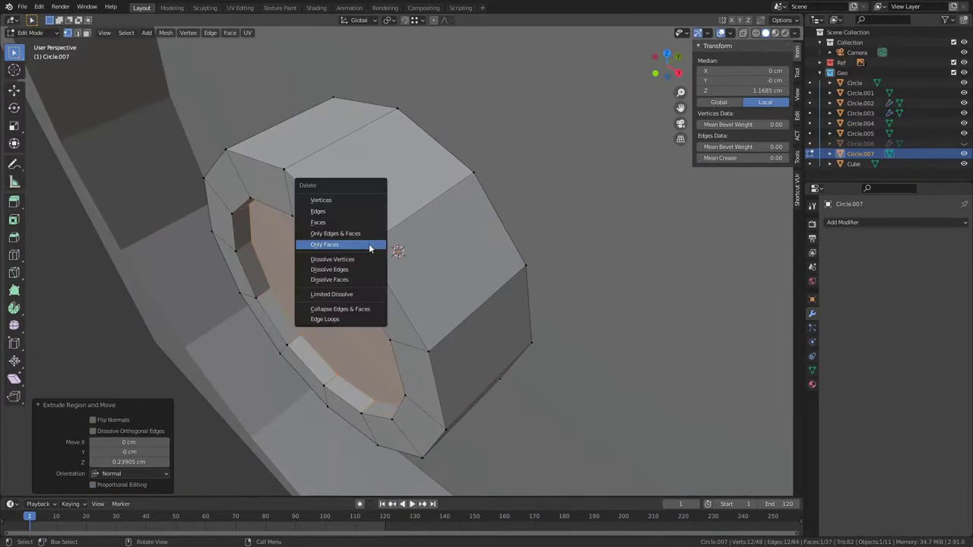
click(369, 244)
key(alt+f)
mouse_move(257, 263)
alt+middle_down()
mouse_move(358, 226)
mouse_move(539, 317)
alt+middle_up()
key(ctrl+z)
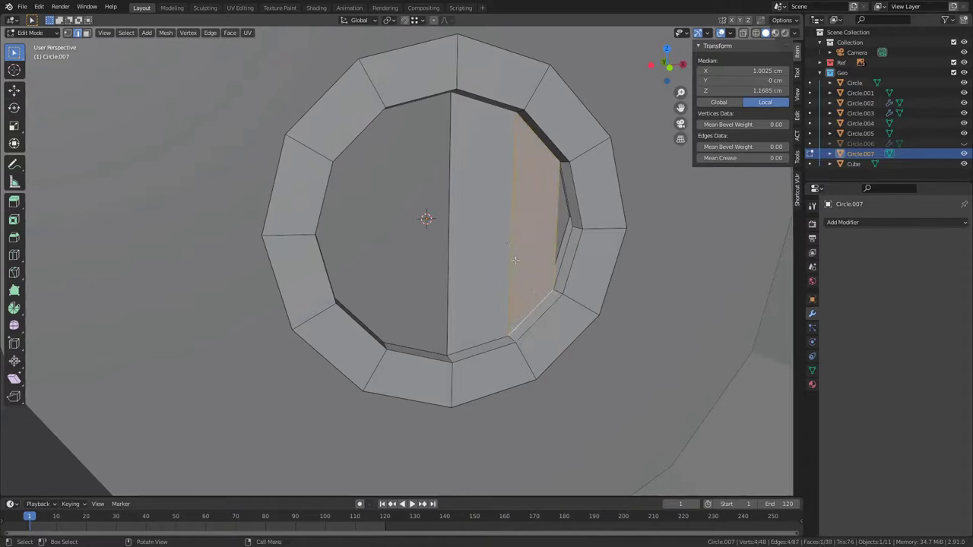
click(509, 242)
click(537, 247)
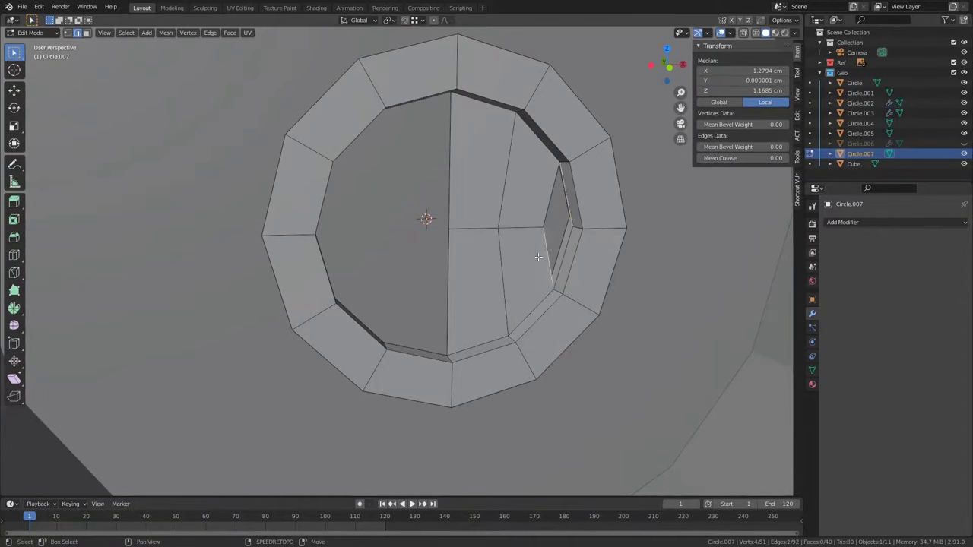
- Separate the right-half inner faces into their own disc object with P
key(3)
click(538, 257)
middle_drag(538, 257, 504, 242)
ctrl+click(503, 242)
key(p)
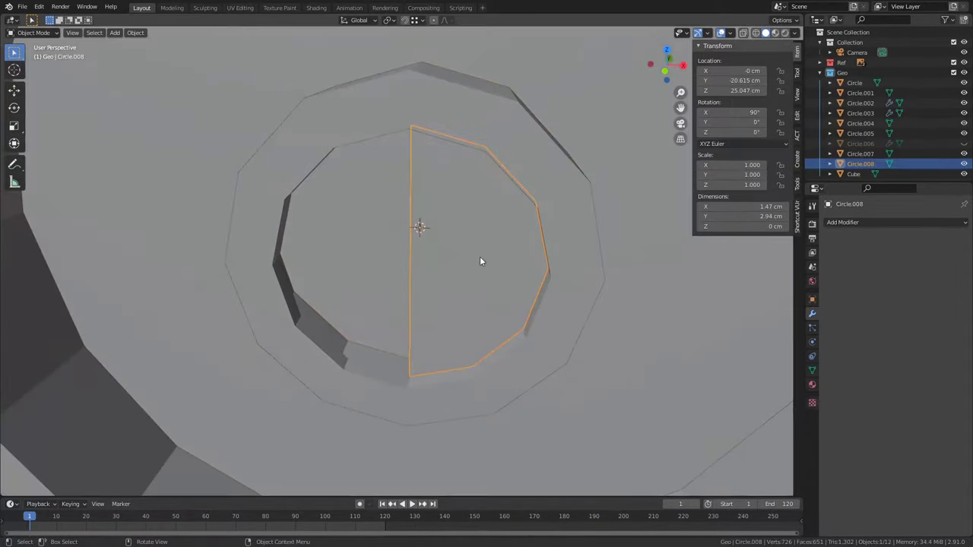
key(Tab)
- Reselect the housing body and check its mesh from the front view
scroll(441, 258, down, 3)
mouse_move(404, 263)
middle_down()
mouse_move(354, 266)
mouse_move(313, 246)
middle_up()
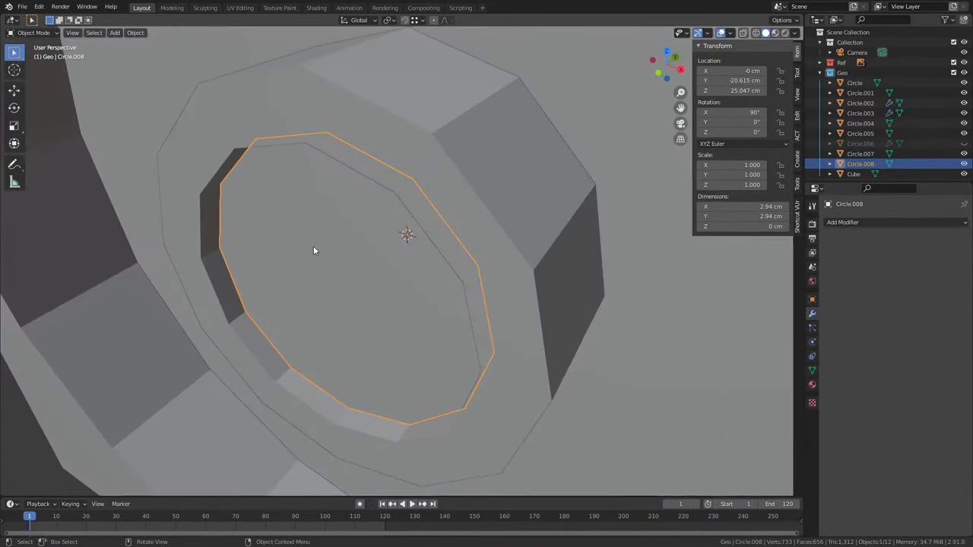
scroll(297, 250, down, 5)
click(389, 284)
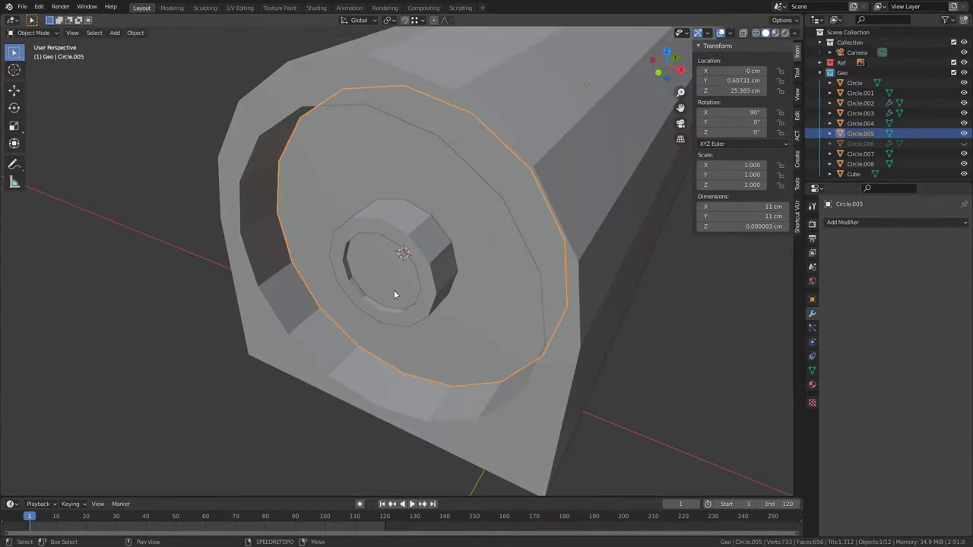
middle_drag(393, 294, 373, 202)
click(372, 201)
key(Tab)
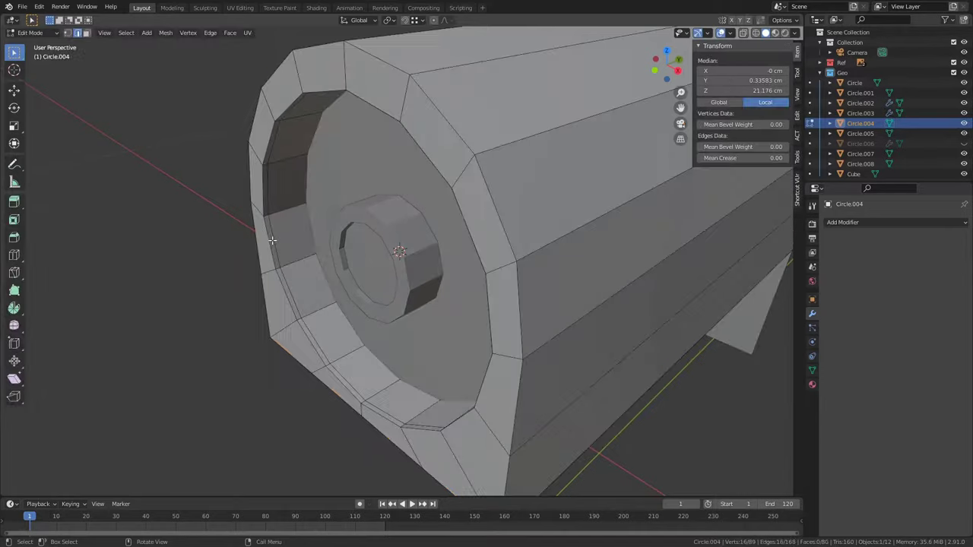
key(x)
key(Escape)
key(Tab)
key(KP_1)
- Add a small cube, subdivide it, round it with a Cast modifier, and apply all modifiers
key(shift+a)
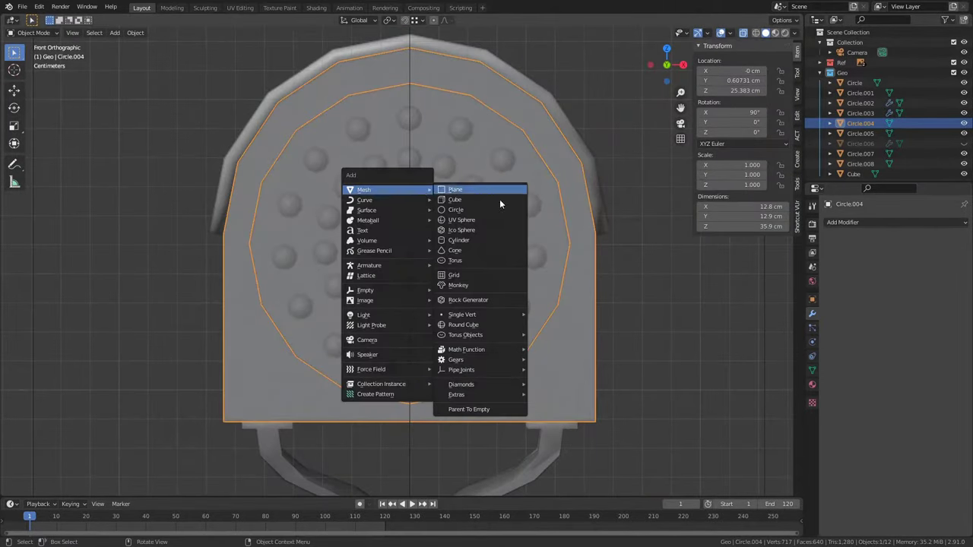
click(454, 199)
key(s)
click(440, 229)
key(ctrl+1)
click(863, 245)
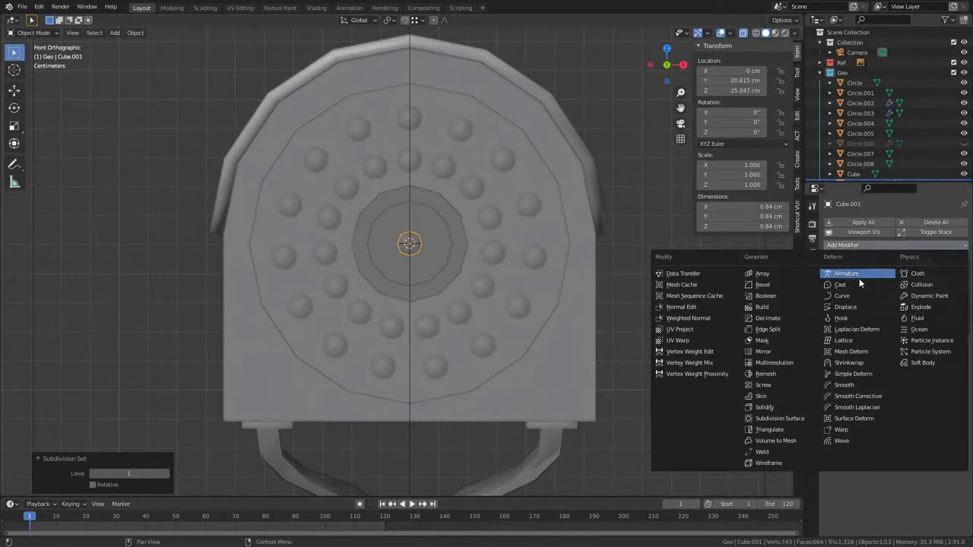
click(859, 285)
click(939, 382)
click(877, 220)
- Move the LED bump up to sit above the lens
key(Tab)
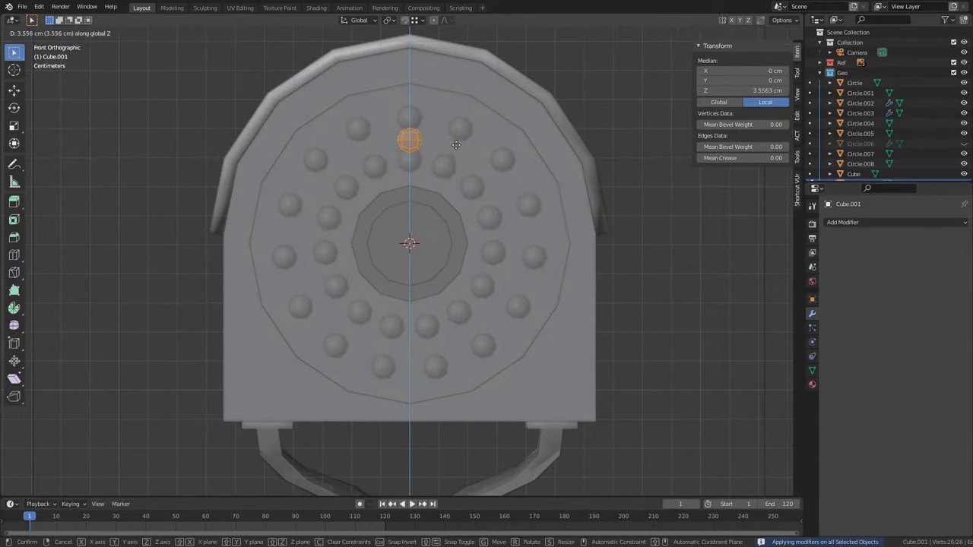
click(474, 195)
scroll(464, 228, up, 1)
scroll(439, 294, up, 2)
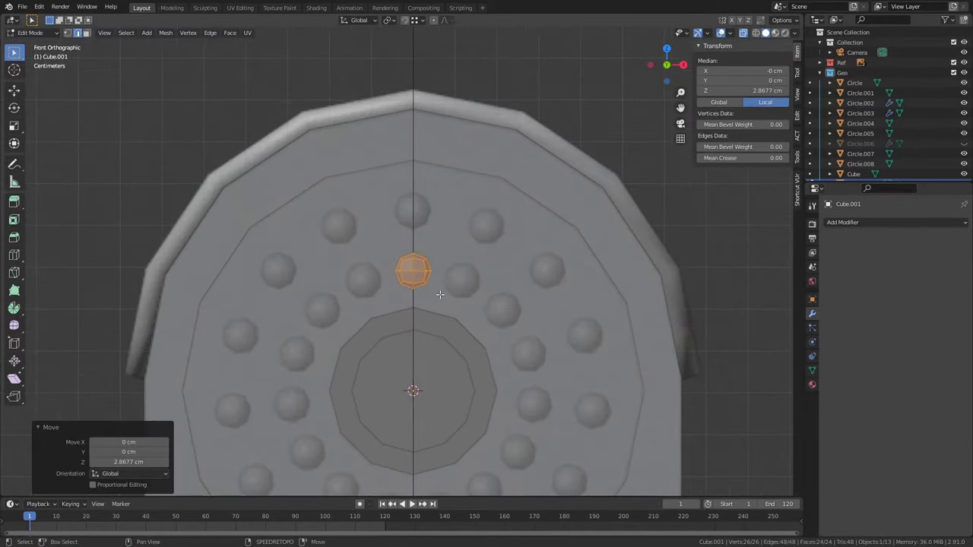
click(445, 242)
key(Tab)
scroll(452, 277, down, 3)
middle_drag(453, 277, 449, 228)
- Add a Plain Axes empty at the lens centre and rename it Array_Light
key(shift+a)
click(532, 343)
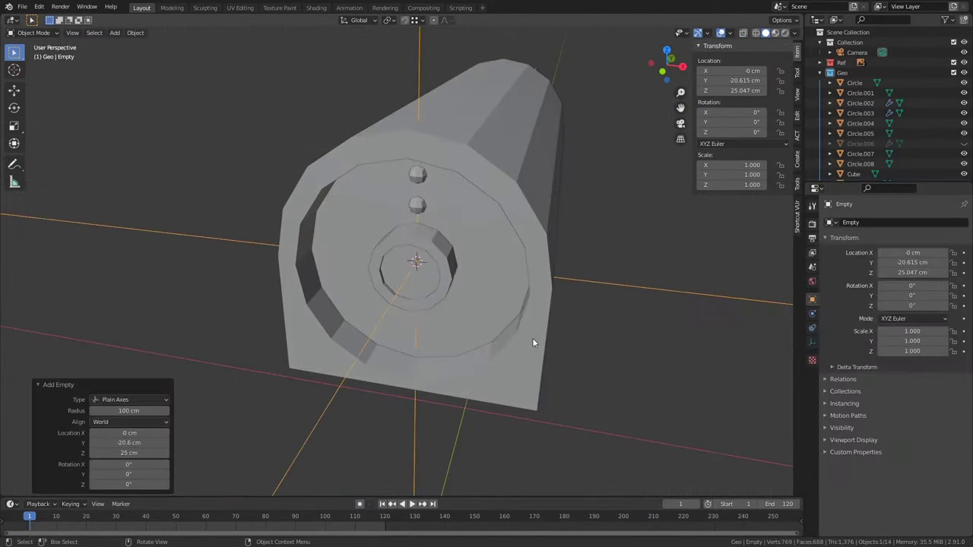
key(F2)
text(Array_Light)
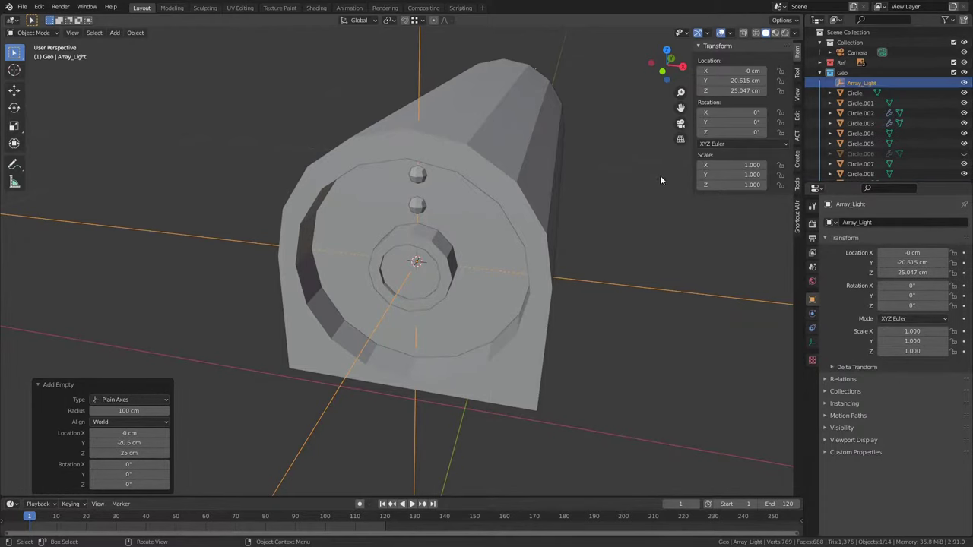
- Give the bump an Array modifier of 15 copies offset by the Array_Light empty
click(419, 205)
click(843, 245)
click(761, 242)
click(841, 368)
click(916, 383)
click(904, 396)
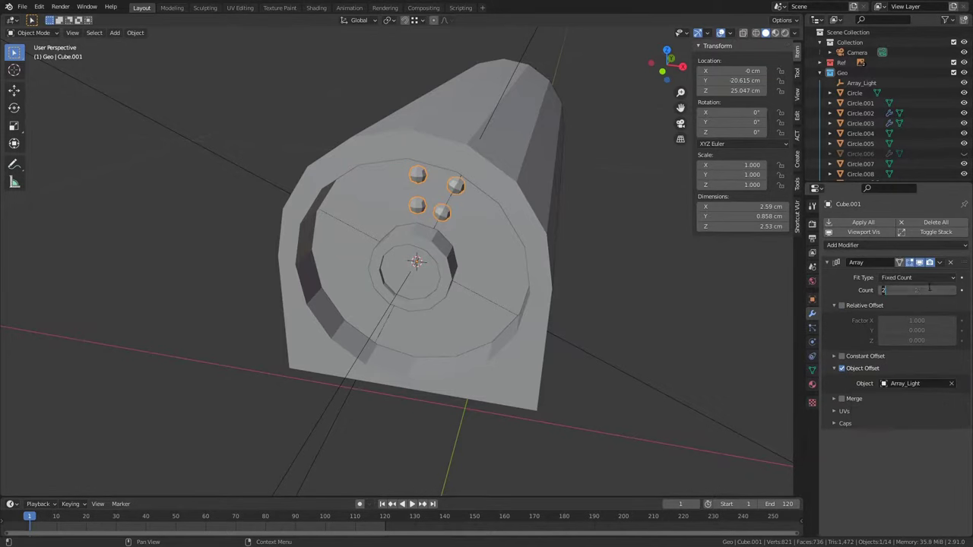
click(246, 161)
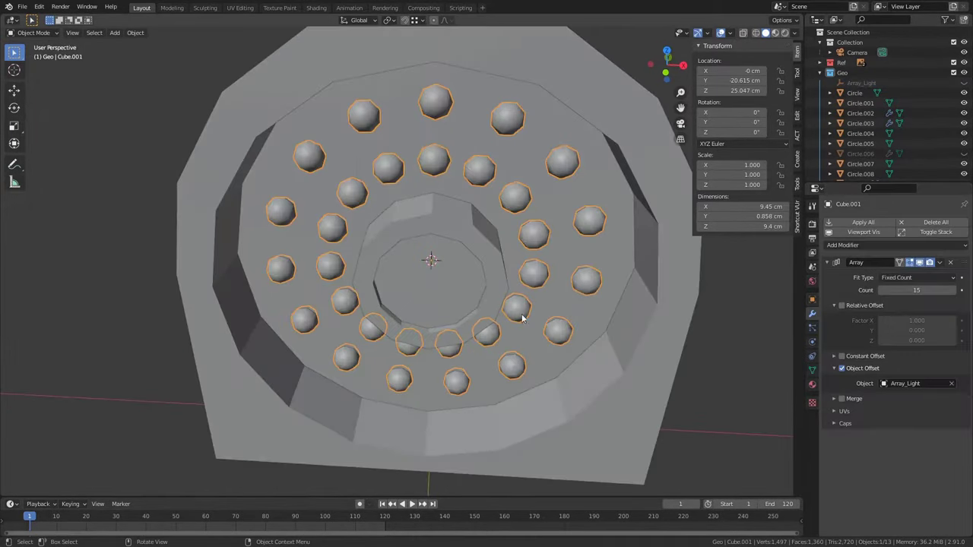
- Delete the housing's left half and mirror the remaining half across X with clipping
key(KP_1)
key(Tab)
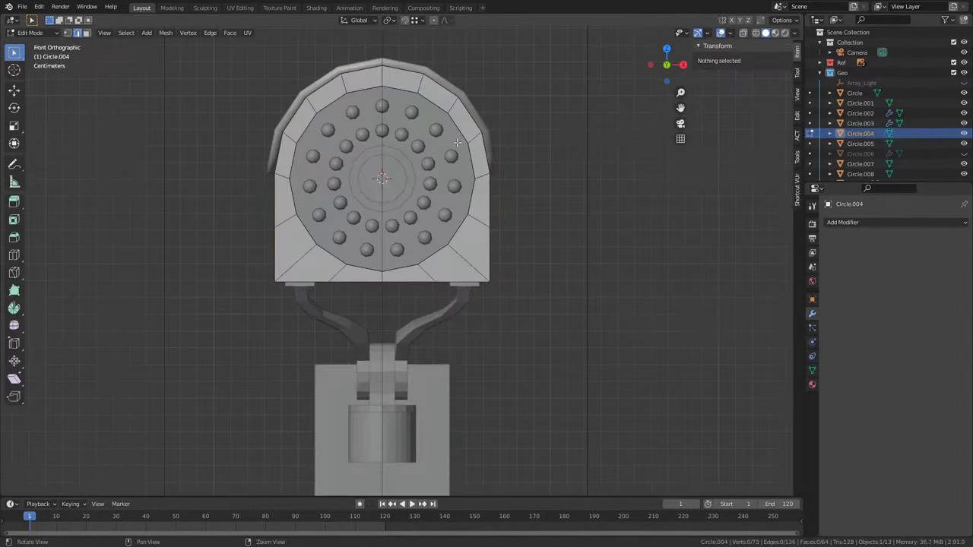
key(alt+z)
drag(251, 46, 382, 304)
key(alt+a)
mouse_move(414, 129)
middle_down()
mouse_move(406, 218)
mouse_move(376, 203)
middle_up()
key(Tab)
click(902, 329)
middle_drag(456, 228, 426, 251)
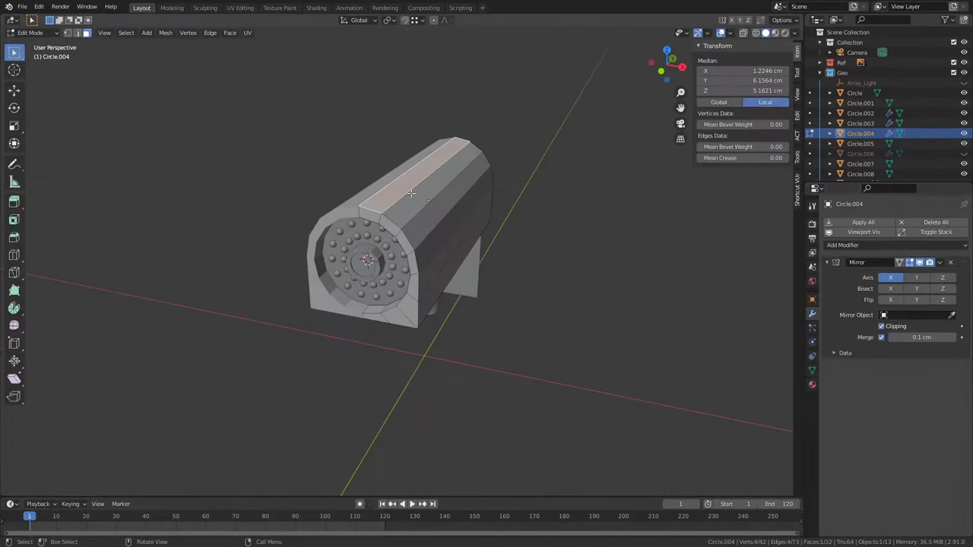
- Separate the housing's top faces into a new hood object
key(Tab)
ctrl+click(403, 269)
key(KP_1)
click(498, 207)
key(Tab)
middle_drag(487, 205, 443, 200)
click(444, 200)
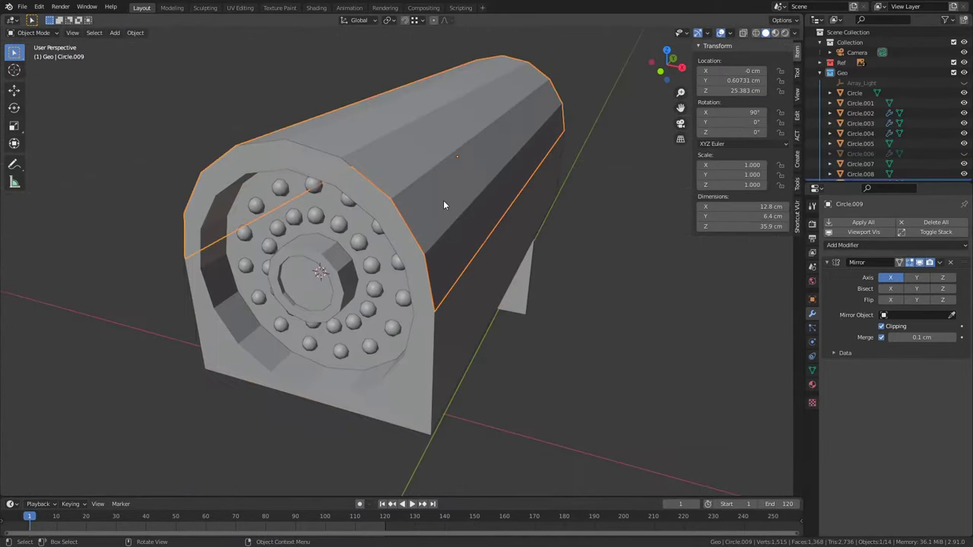
- Apply the hood's Mirror modifier and add Solidify with thickness -2
key(ctrl+a)
click(874, 245)
click(749, 385)
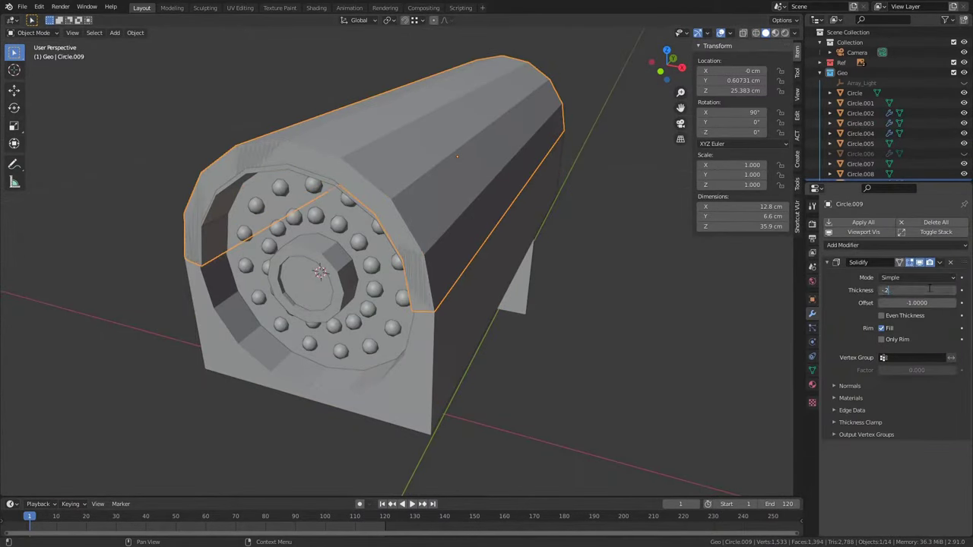
key(KP_1)
click(909, 290)
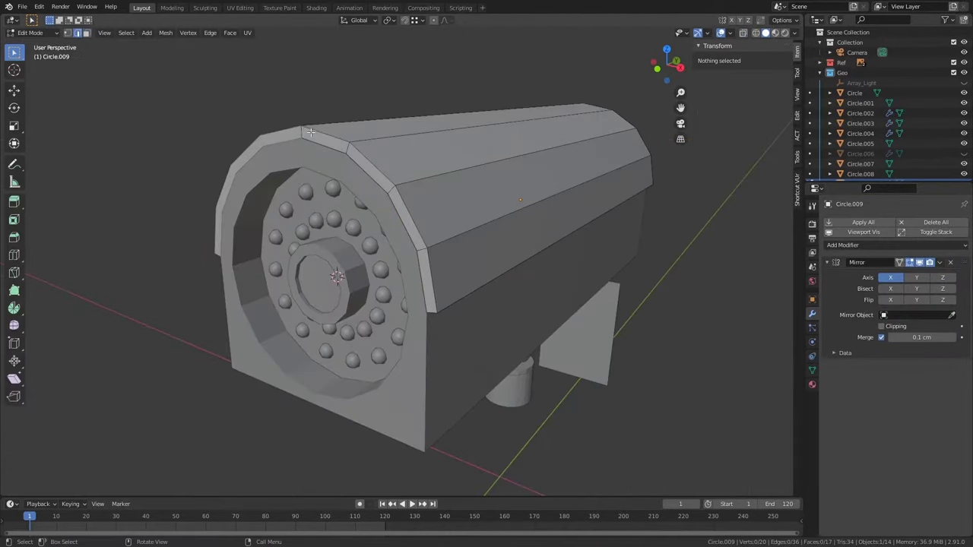
- In Right Ortho, move and bevel the hood's front edges so the lip slopes past the lens
click(311, 132)
key(KP_3)
click(197, 125)
key(alt+z)
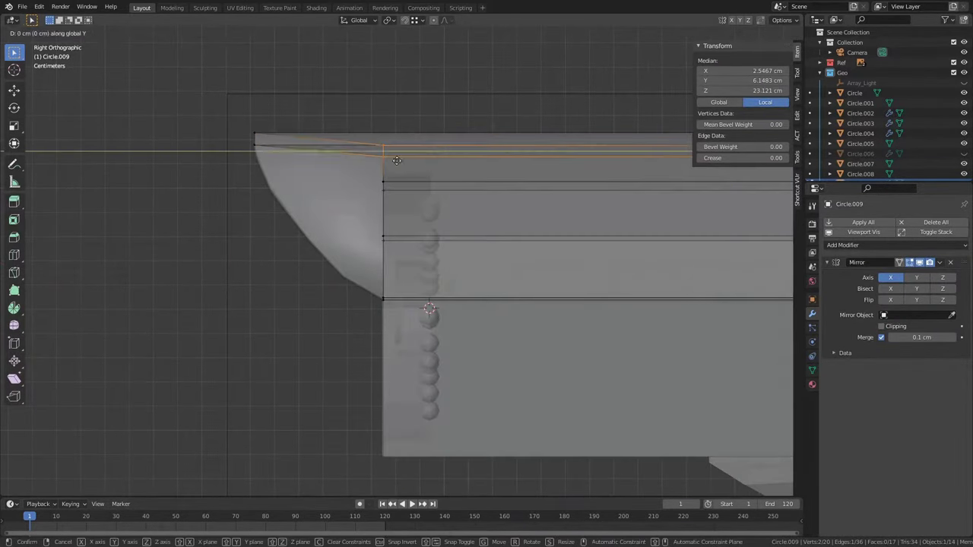
click(339, 165)
click(312, 200)
click(431, 253)
key(g)
key(y)
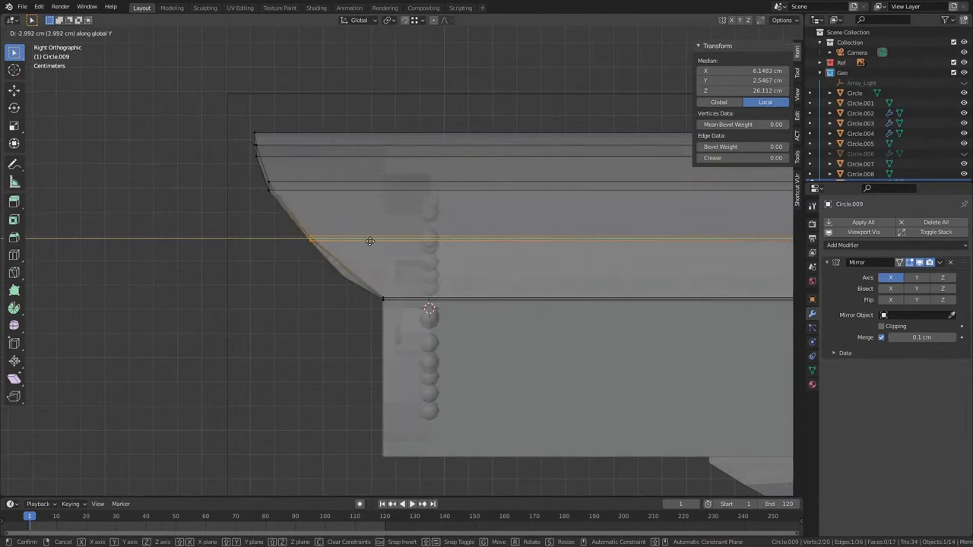
click(428, 308)
click(468, 325)
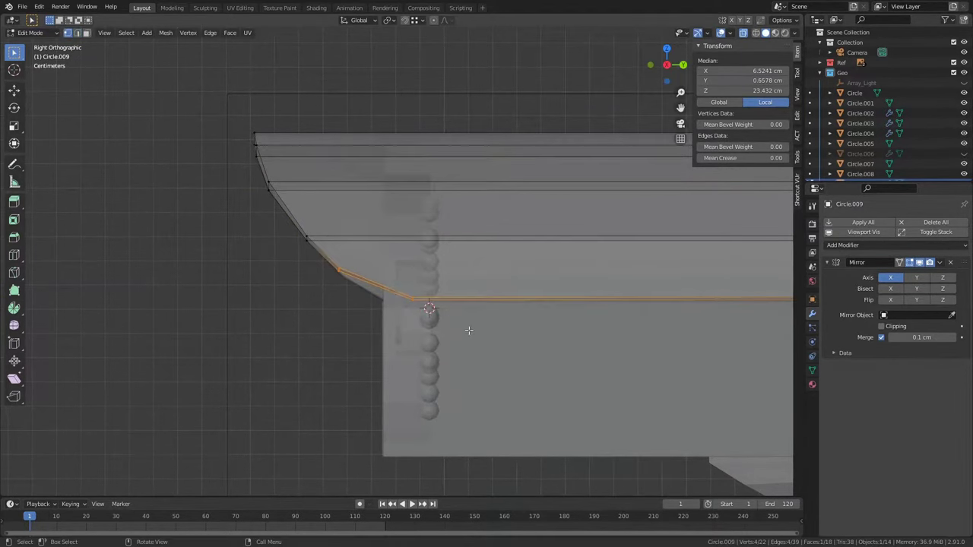
click(469, 316)
- Isolate the hood, add a centred edge loop, and flatten it to zero along Y
middle_drag(469, 317, 411, 245)
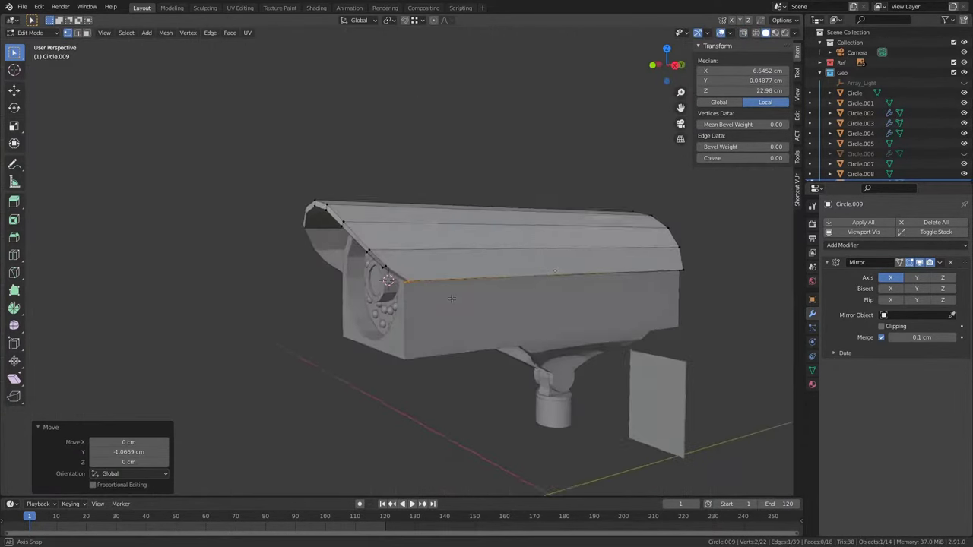
key(KP_Divide)
key(ctrl+r)
click(411, 245)
right_click(411, 244)
middle_drag(442, 205, 407, 245)
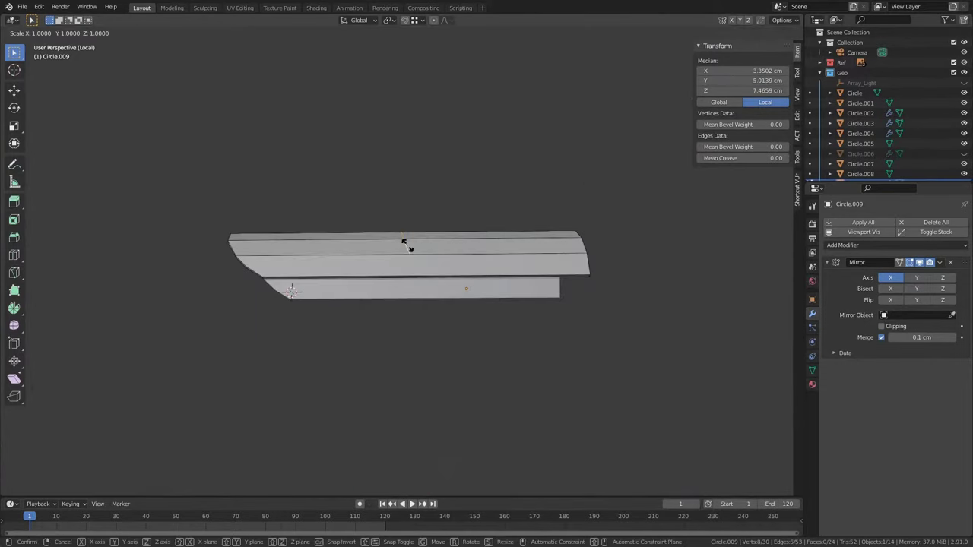
key(s)
key(y)
key(0)
key(Return)
- Select a bottom face of the hood, then bring back the full camera model
mouse_move(298, 252)
middle_down()
mouse_move(326, 348)
mouse_move(648, 284)
mouse_move(571, 300)
mouse_move(451, 232)
mouse_move(339, 272)
middle_up()
key(3)
click(327, 347)
key(2)
key(KP_Divide)
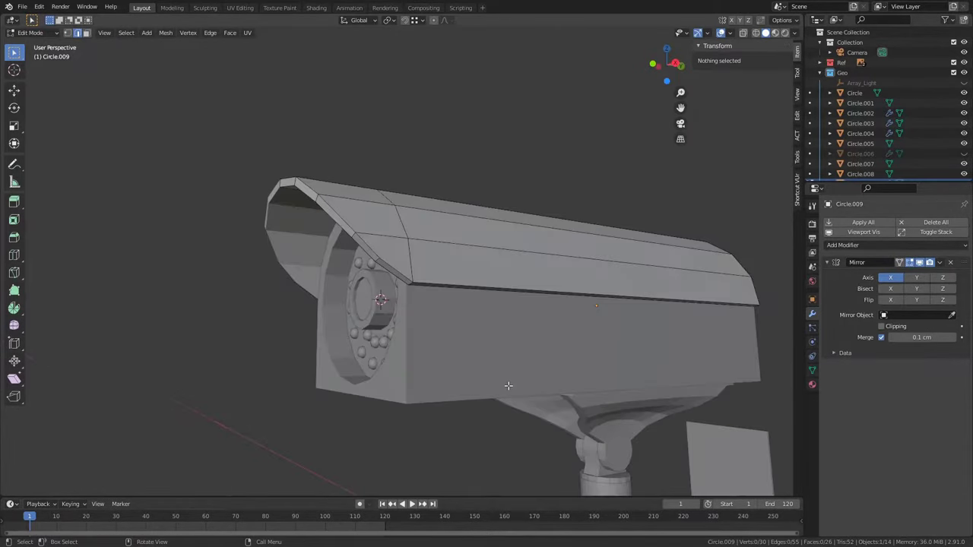
key(Tab)
- Slide an edge of the bracket along the X axis
click(471, 290)
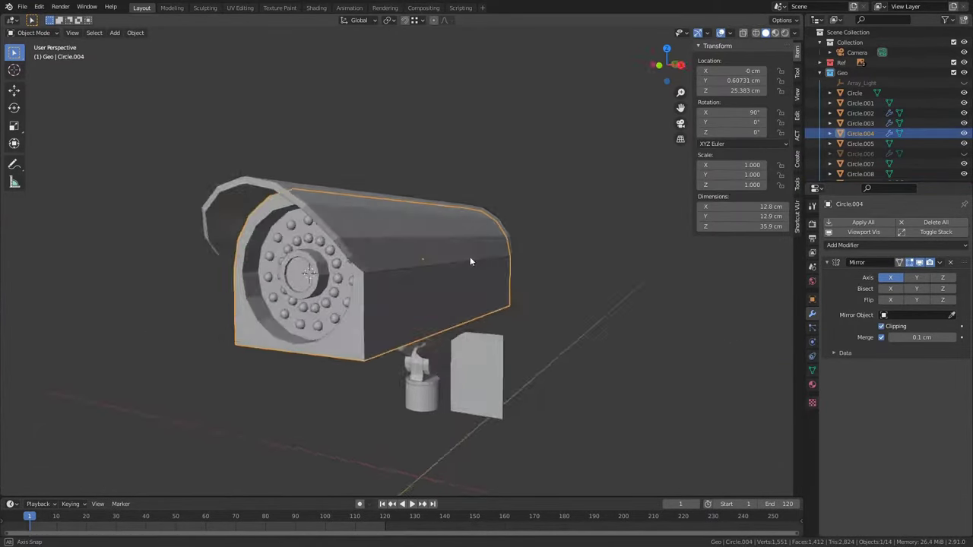
scroll(469, 256, up, 5)
key(Tab)
mouse_move(469, 256)
middle_down()
mouse_move(462, 125)
mouse_move(560, 403)
mouse_move(643, 351)
mouse_move(347, 337)
middle_up()
ctrl+click(461, 126)
key(g)
key(x)
scroll(560, 403, up, 4)
key(Tab)
- Select the swivel cylinder and frame it in X-ray right-side view
click(565, 390)
click(347, 337)
key(alt+z)
key(KP_Decimal)
key(KP_3)
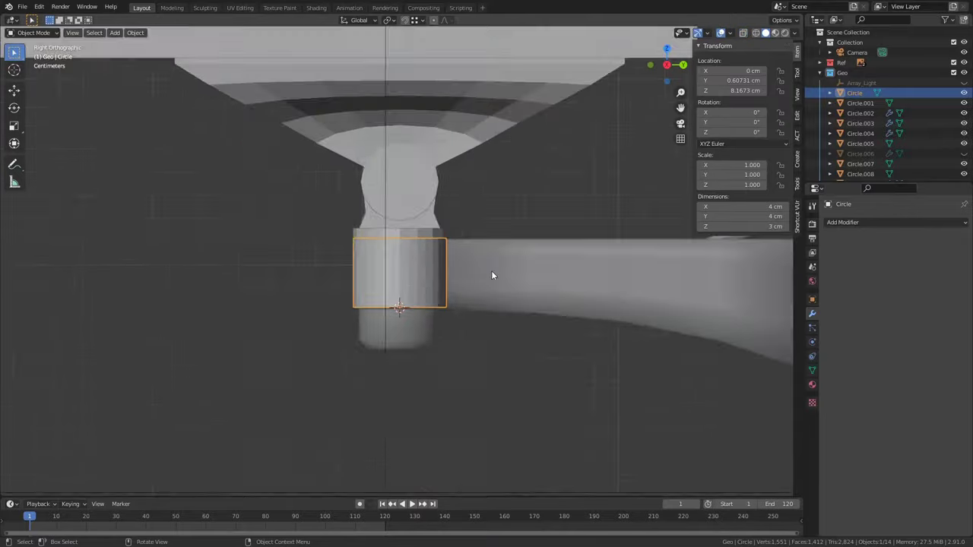
scroll(491, 274, up, 3)
- Add a 1 cm circle under the cylinder and extrude two rings downward
key(shift+a)
click(517, 211)
click(118, 389)
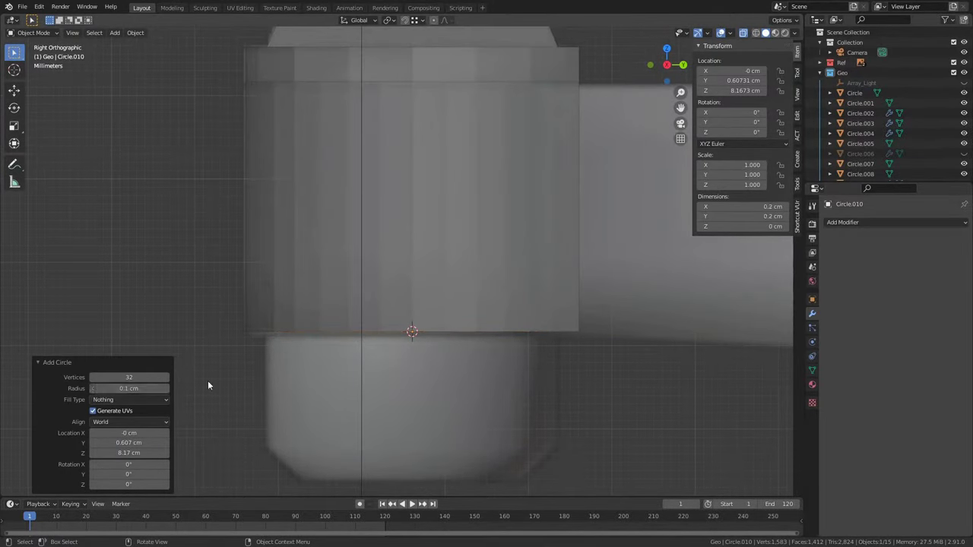
key(Tab)
key(a)
key(e)
click(502, 352)
key(e)
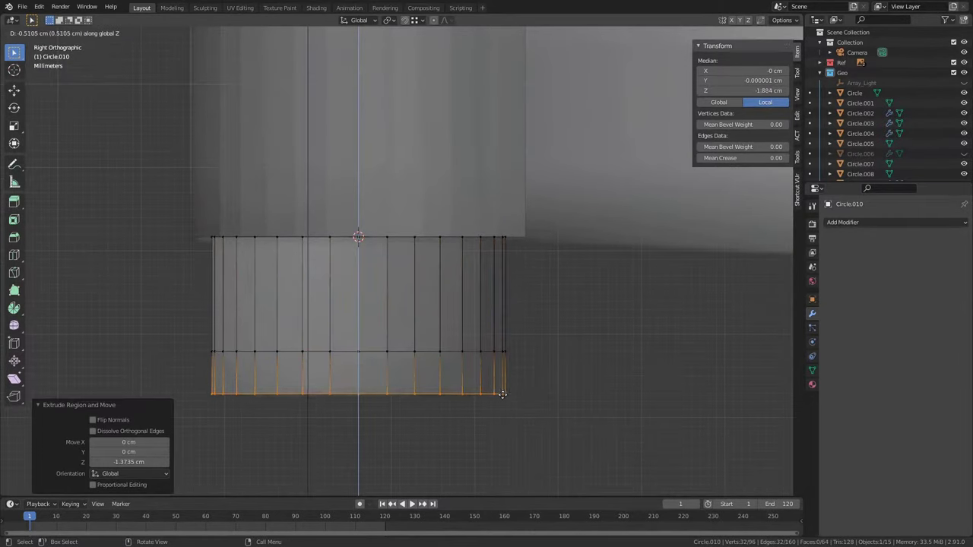
click(456, 383)
key(Tab)
middle_drag(429, 360, 457, 228)
- Replace it with a fresh circle, enlarged, extruded down and narrowed into a tapered cap
key(Delete)
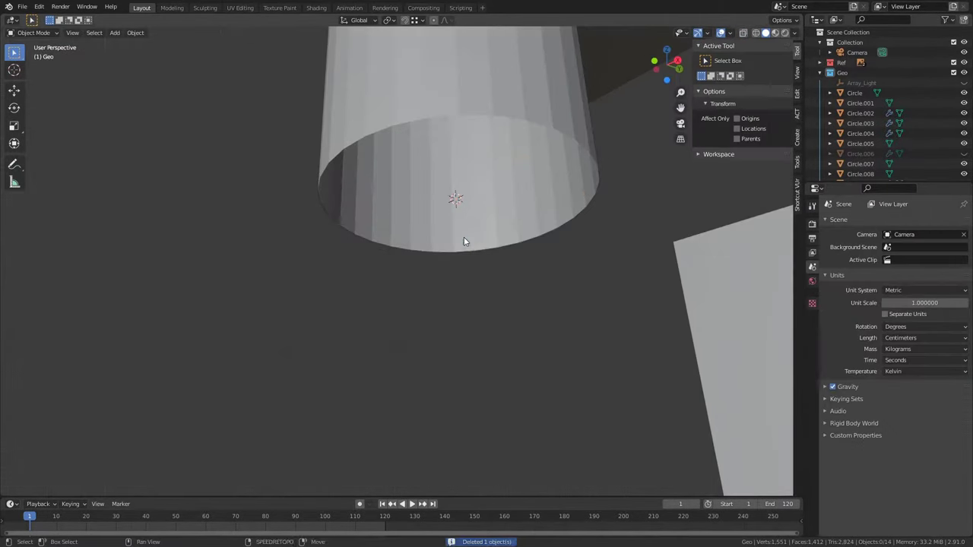
key(shift+a)
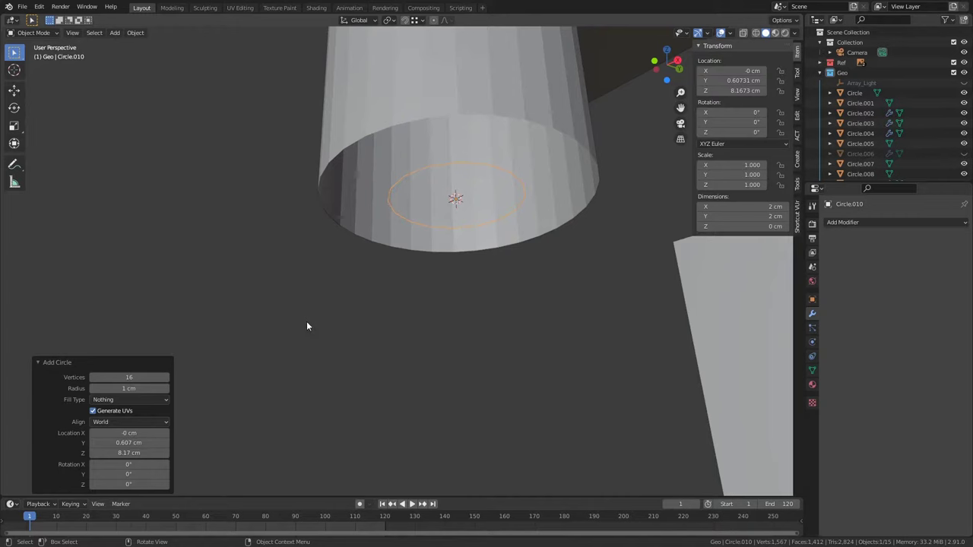
key(Tab)
key(KP_3)
click(562, 246)
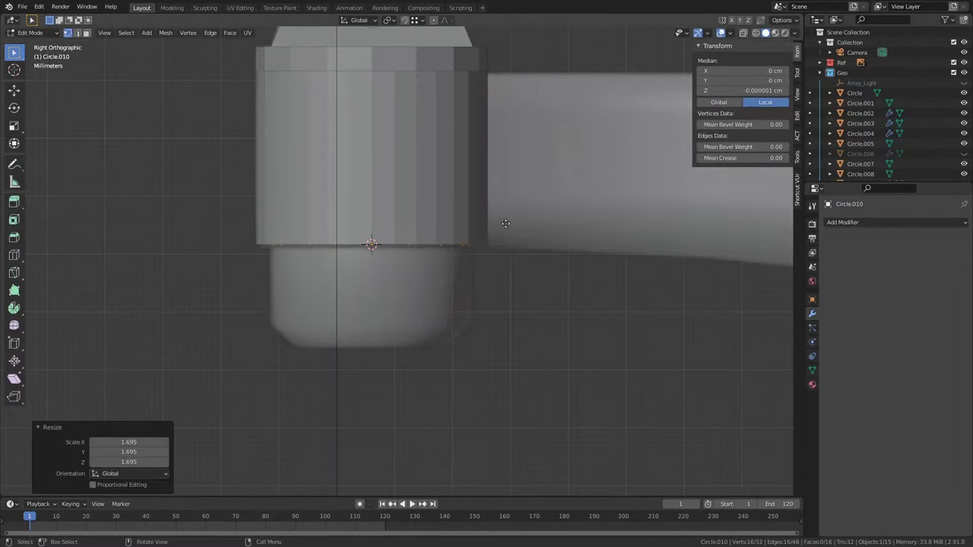
key(e)
click(475, 319)
scroll(500, 322, down, 3)
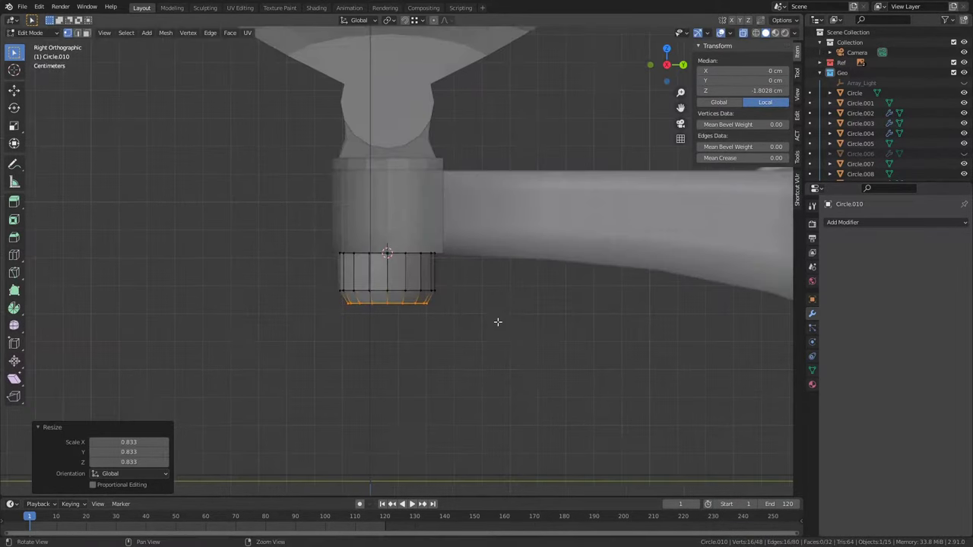
key(Tab)
mouse_move(456, 269)
middle_down()
mouse_move(357, 337)
mouse_move(385, 315)
mouse_move(382, 329)
middle_up()
click(357, 337)
key(KP_1)
key(KP_3)
- Build a wire path of vertices from a cube, running from the swivel mount to the wall plate
key(shift+a)
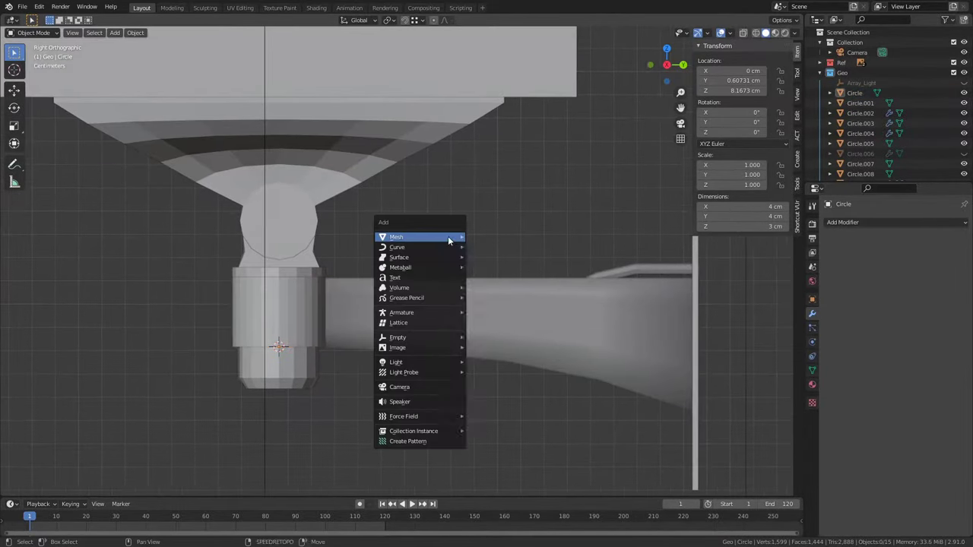
click(487, 251)
key(Tab)
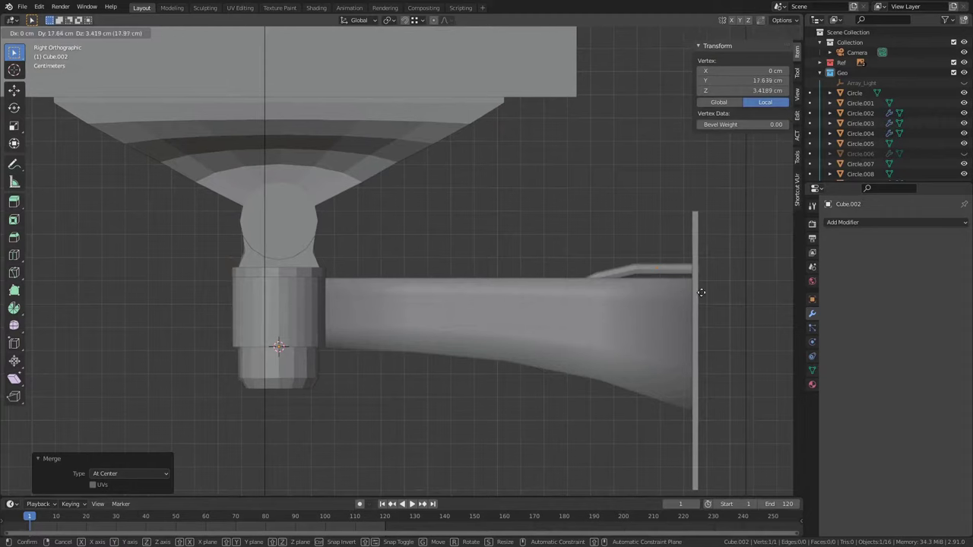
scroll(685, 294, up, 5)
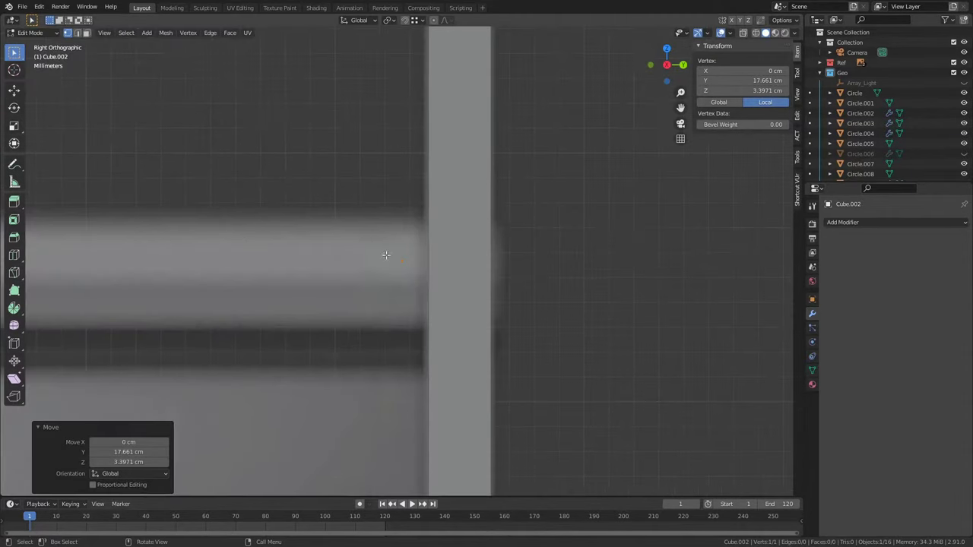
click(431, 274)
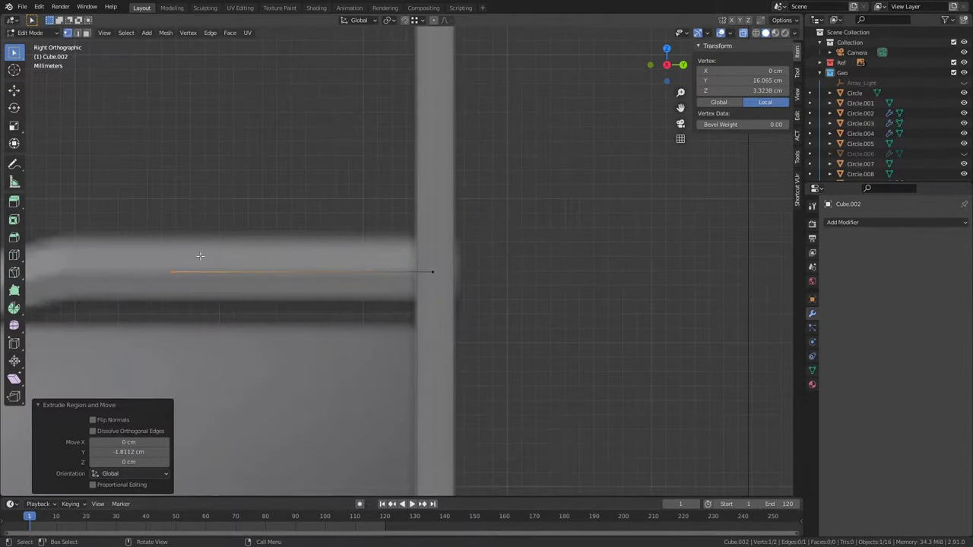
scroll(200, 256, down, 2)
key(g)
click(337, 246)
scroll(506, 207, down, 2)
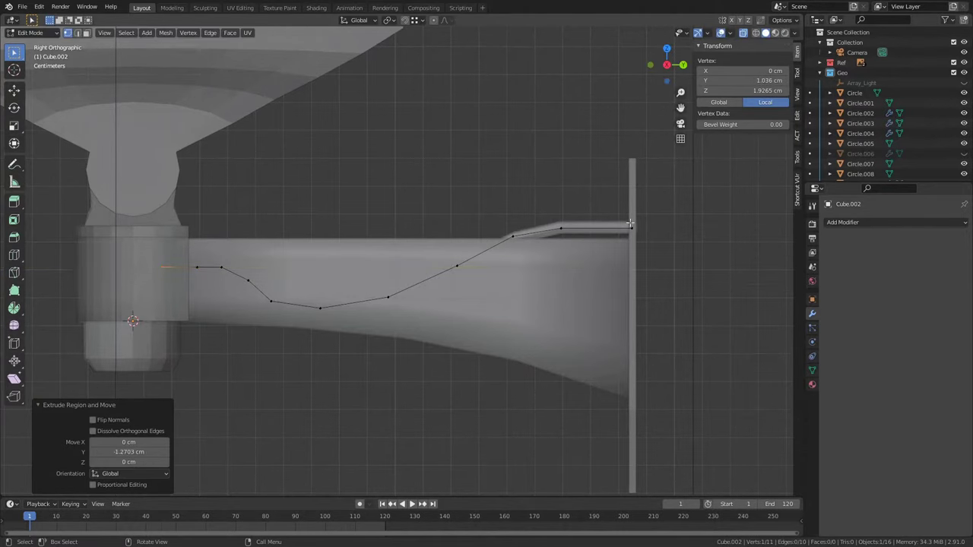
click(621, 248)
scroll(621, 247, up, 2)
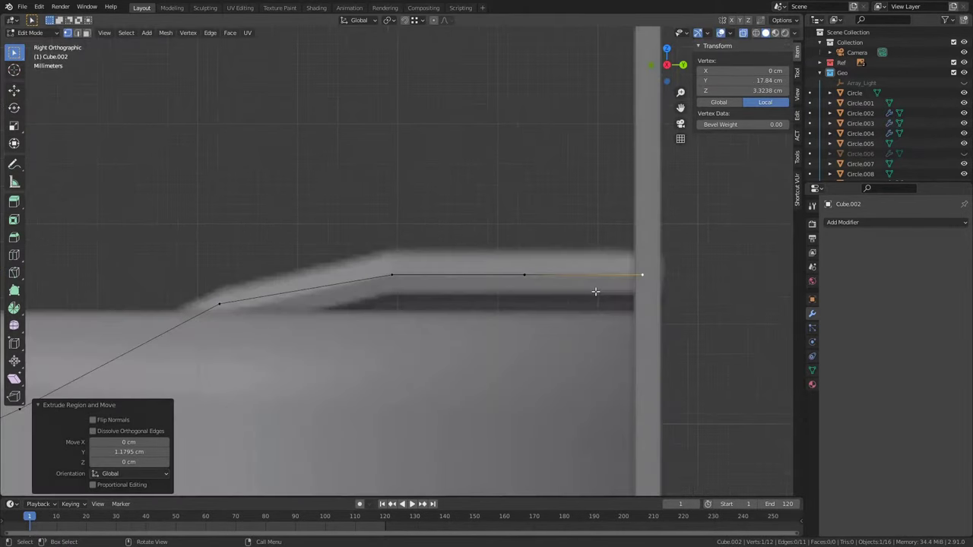
key(Tab)
scroll(474, 284, down, 2)
middle_drag(471, 283, 462, 300)
- Convert the wire path to a curve tube with a 0.15 bevel depth
click(135, 32)
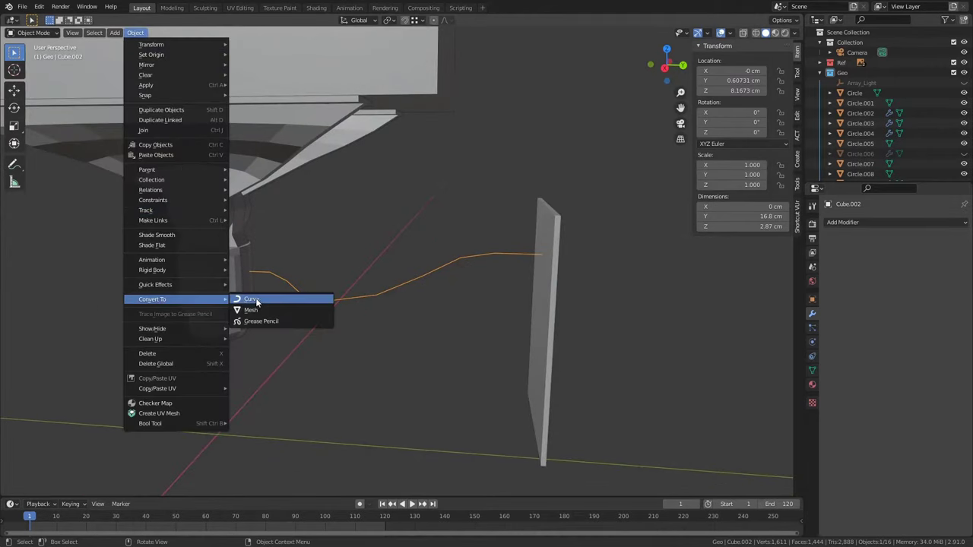
click(246, 306)
click(812, 355)
key(Return)
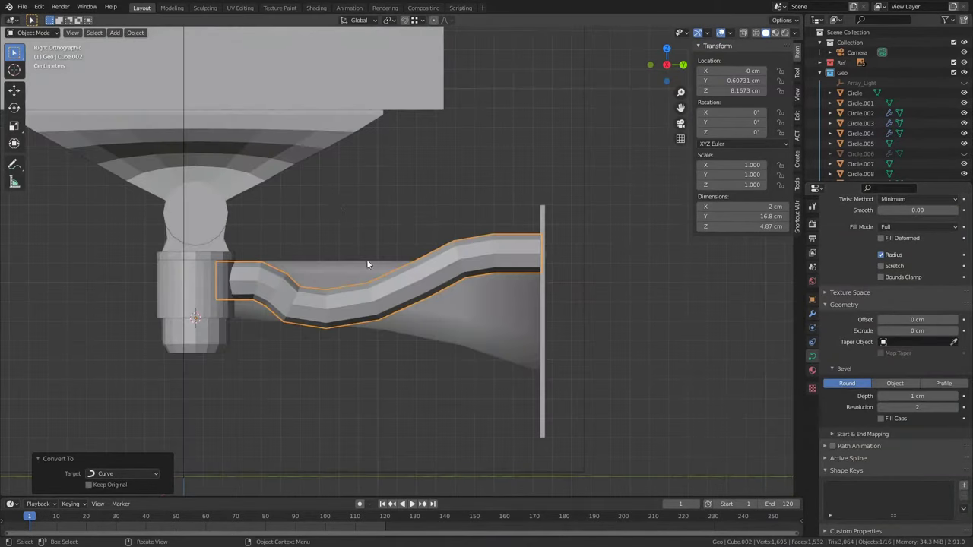
scroll(369, 265, up, 3)
key(KP_3)
scroll(390, 315, up, 2)
scroll(390, 315, up, 1)
click(907, 396)
text(.15)
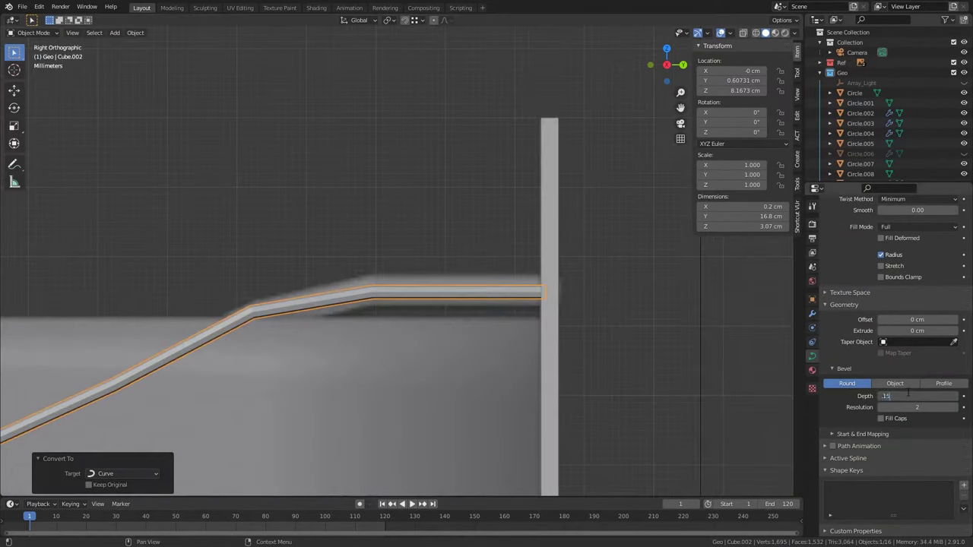
scroll(509, 294, down, 5)
- Convert the wire tube to a mesh, then edit the wall plate in front view
middle_drag(509, 294, 189, 80)
click(135, 32)
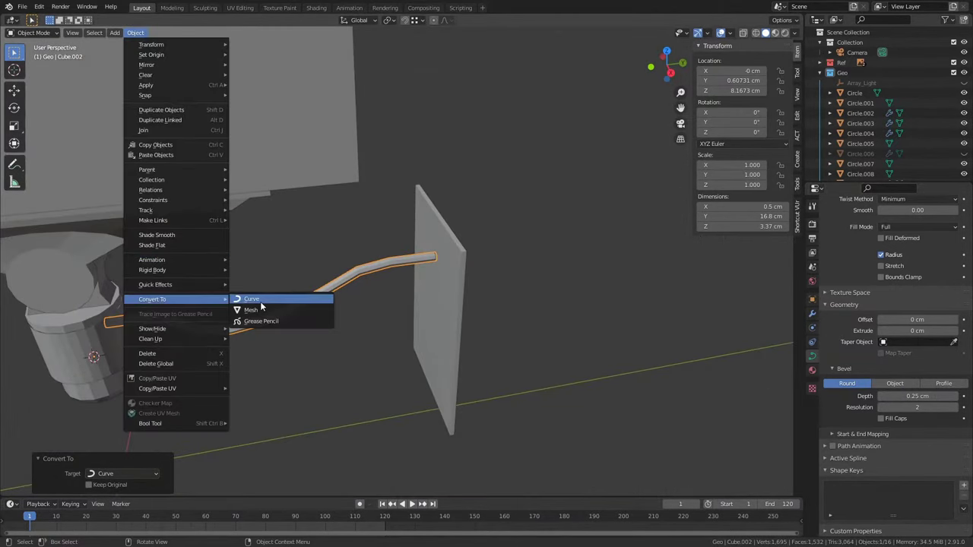
click(256, 312)
key(Tab)
scroll(382, 279, up, 5)
key(Tab)
scroll(321, 269, down, 5)
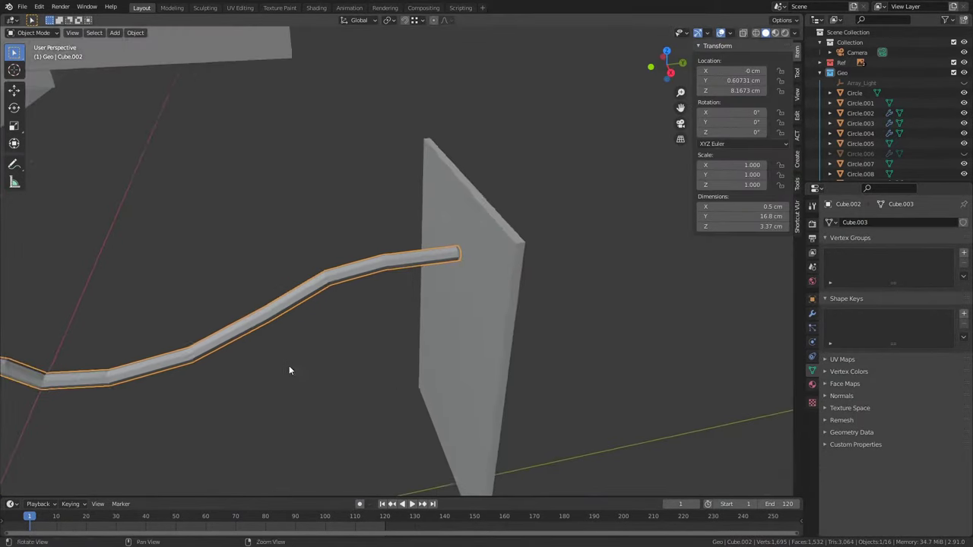
middle_drag(289, 370, 492, 255)
key(Tab)
key(KP_1)
- Add a horizontal loop cut, narrow the plate's bottom edge, and add a vertical loop
scroll(519, 263, up, 4)
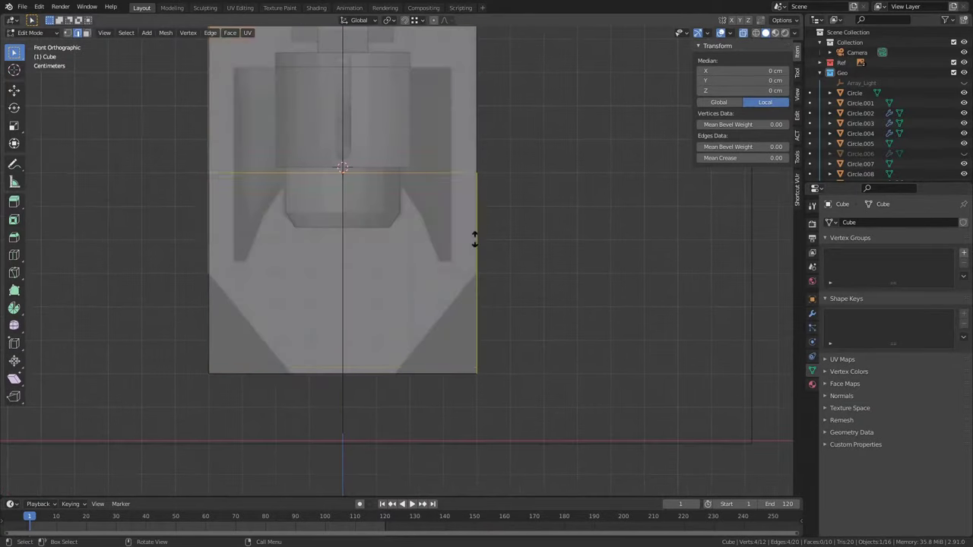
key(ctrl+r)
click(486, 181)
key(g)
key(z)
key(3)
key(Return)
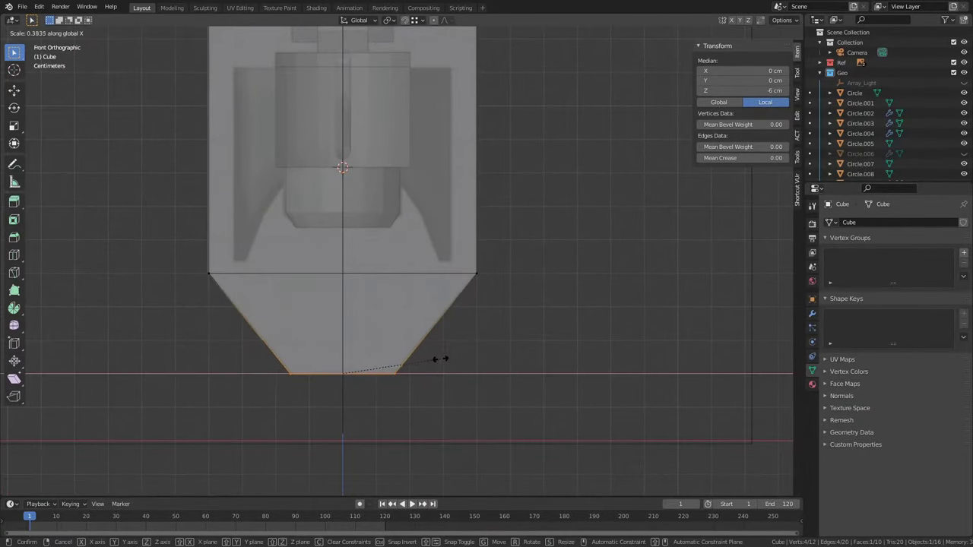
click(439, 359)
scroll(439, 359, down, 3)
middle_drag(342, 266, 456, 228)
key(ctrl+r)
click(402, 251)
scroll(413, 232, up, 4)
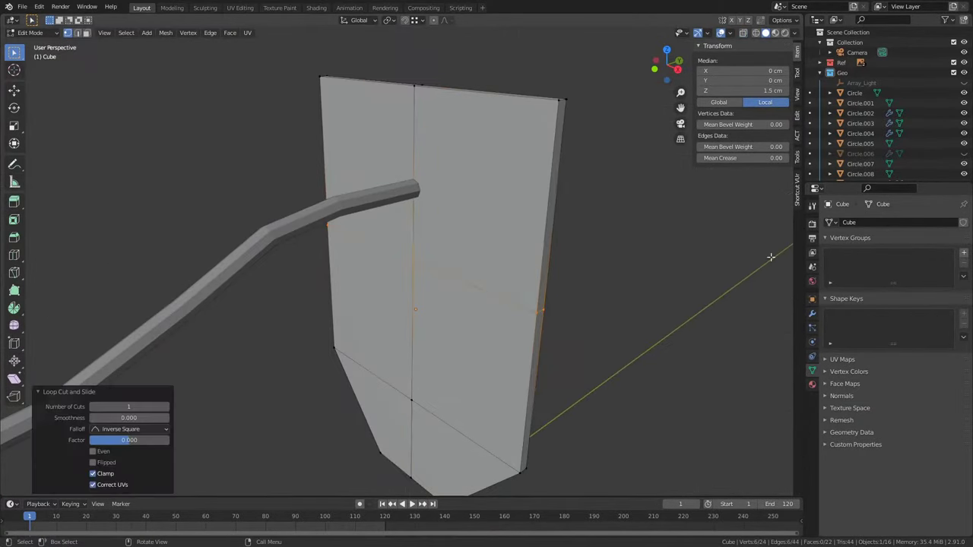
key(Tab)
- Cut the tube out of the wall plate with an applied Boolean modifier, hiding the tube
click(812, 313)
click(871, 245)
click(799, 274)
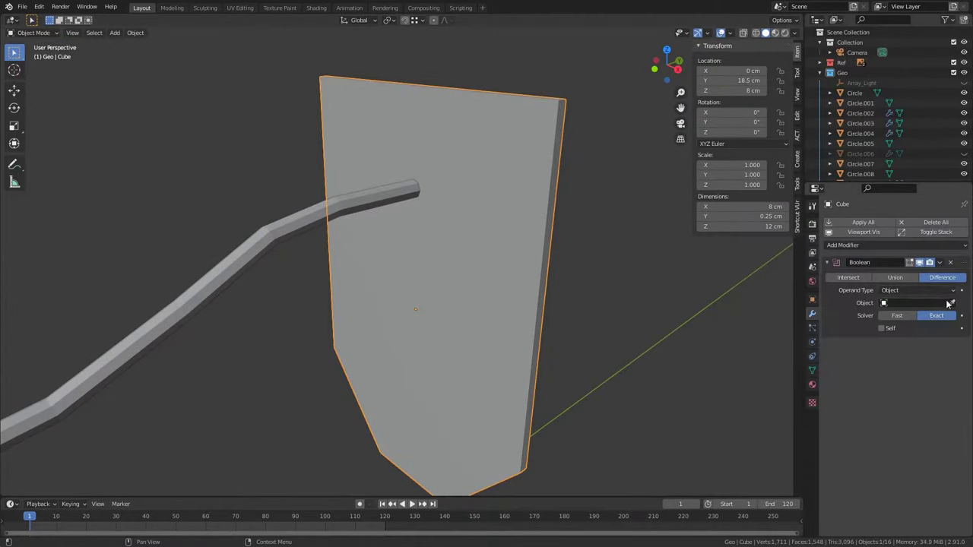
click(245, 268)
key(h)
scroll(385, 256, up, 5)
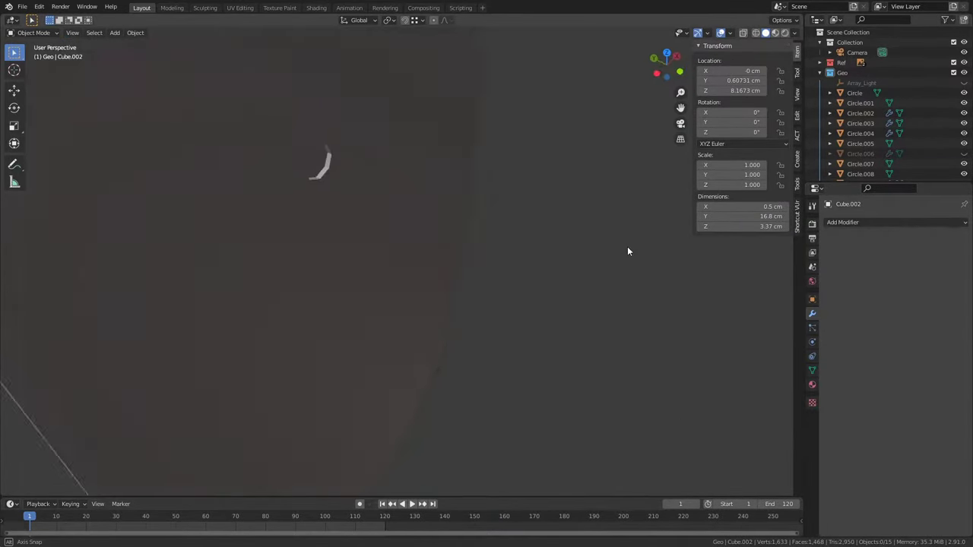
key(ctrl+a)
- Merge the cut plate's overlapping vertices by distance
key(Tab)
mouse_move(530, 317)
middle_down()
mouse_move(467, 213)
mouse_move(512, 223)
middle_up()
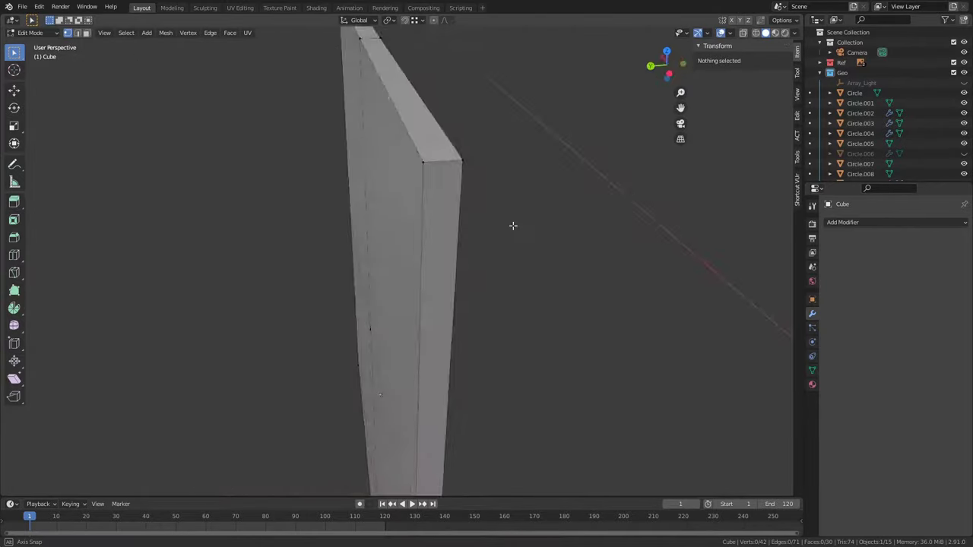
scroll(500, 176, up, 3)
mouse_move(500, 176)
middle_down()
mouse_move(449, 198)
mouse_move(426, 190)
mouse_move(405, 136)
middle_up()
click(418, 198)
key(a)
scroll(425, 190, up, 3)
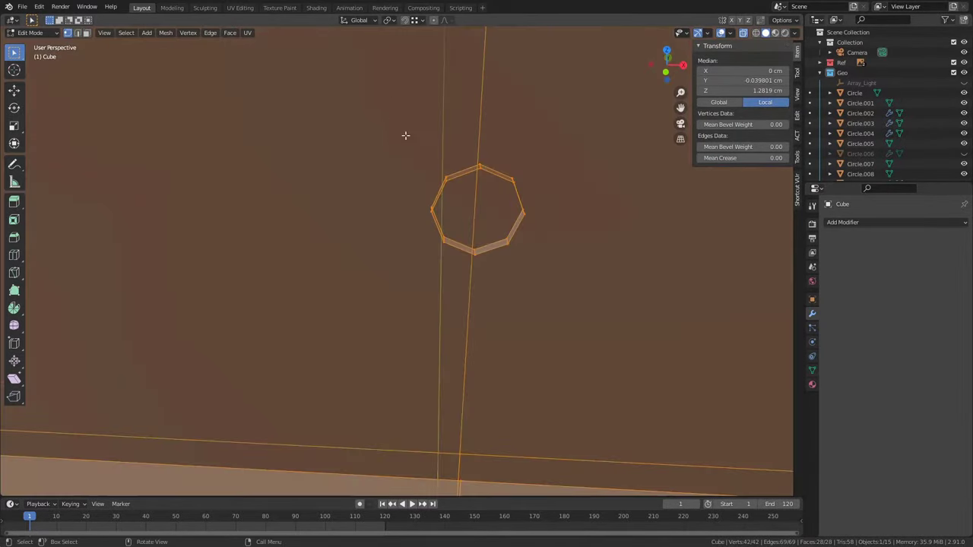
key(m)
click(549, 222)
- Extrude the hole's edge loop and scale it into a ring around the hole
key(2)
alt+click(456, 178)
mouse_move(548, 222)
middle_down()
mouse_move(456, 178)
mouse_move(472, 228)
middle_up()
key(e)
key(s)
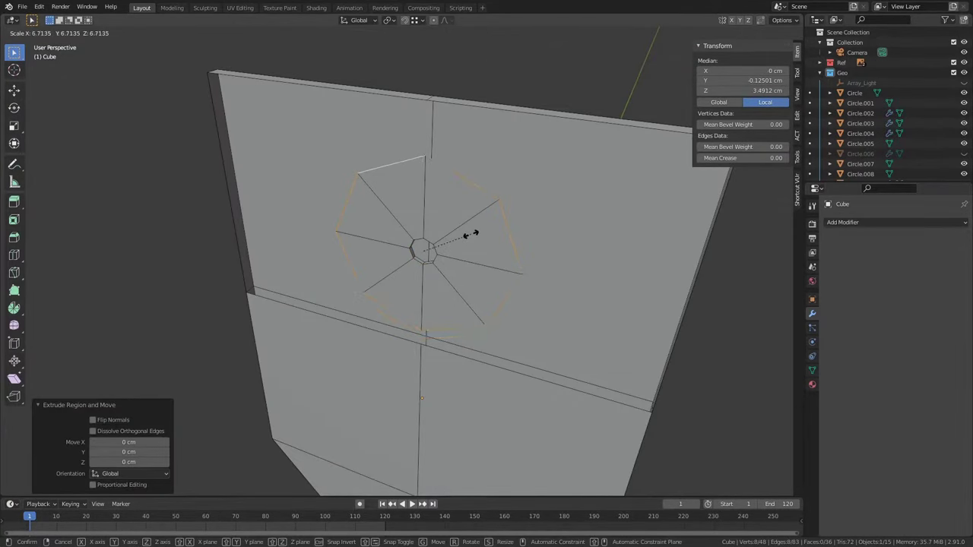
click(471, 234)
scroll(472, 235, down, 5)
mouse_move(471, 235)
middle_down()
mouse_move(502, 170)
mouse_move(505, 268)
middle_up()
- Connect vertices beside the hole to tie the ring into the plate's edge loops
key(1)
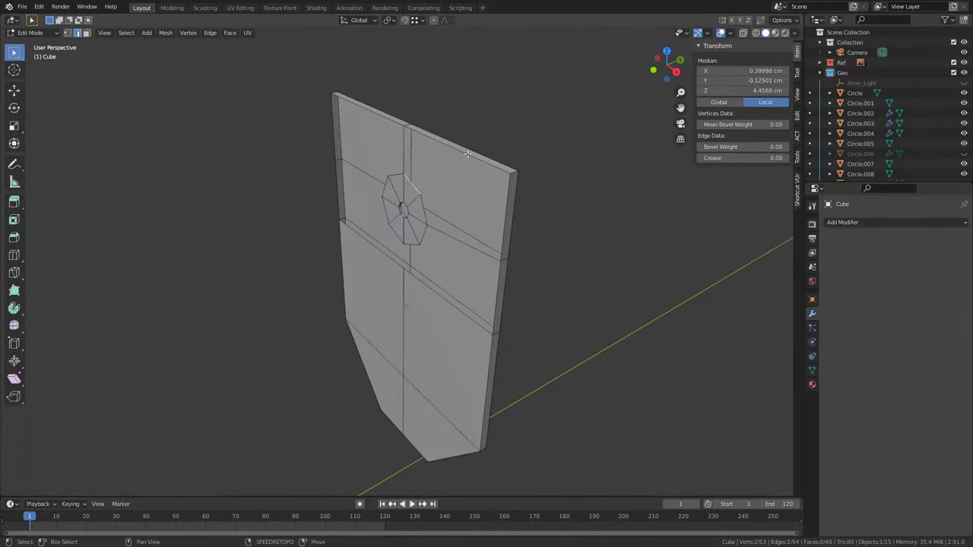
click(379, 253)
middle_drag(378, 253, 581, 205)
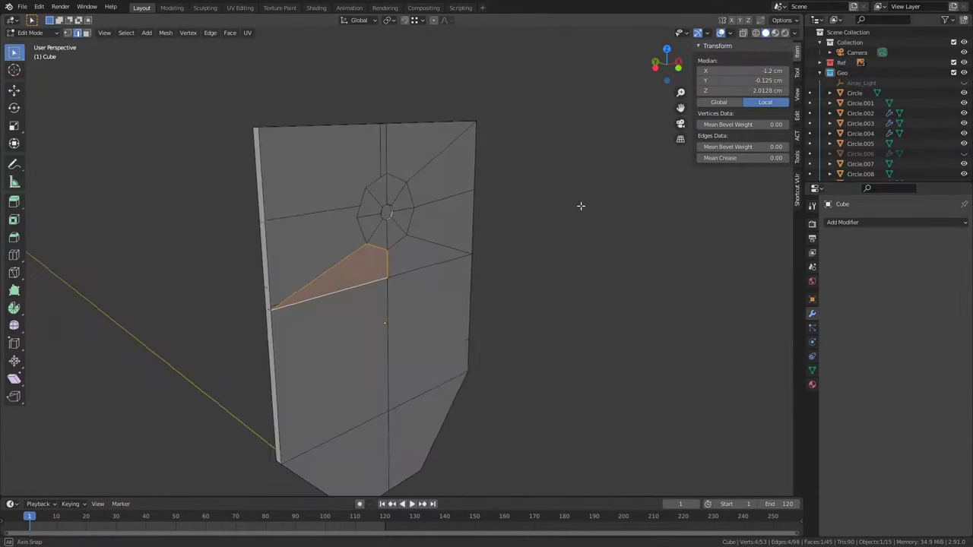
middle_drag(421, 176, 411, 186)
key(alt+a)
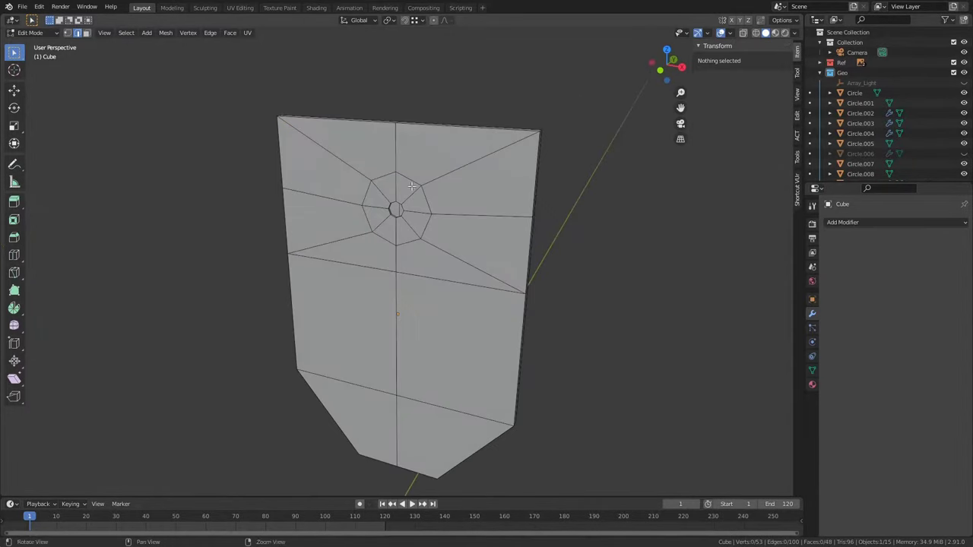
middle_drag(548, 272, 506, 282)
key(Tab)
scroll(507, 282, down, 8)
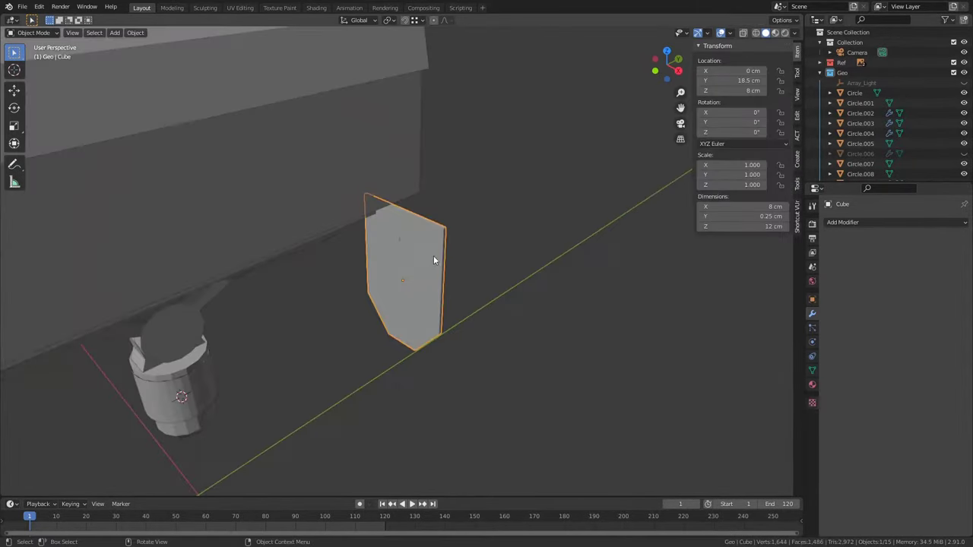
mouse_move(433, 256)
middle_down()
mouse_move(437, 200)
mouse_move(345, 122)
mouse_move(461, 341)
middle_up()
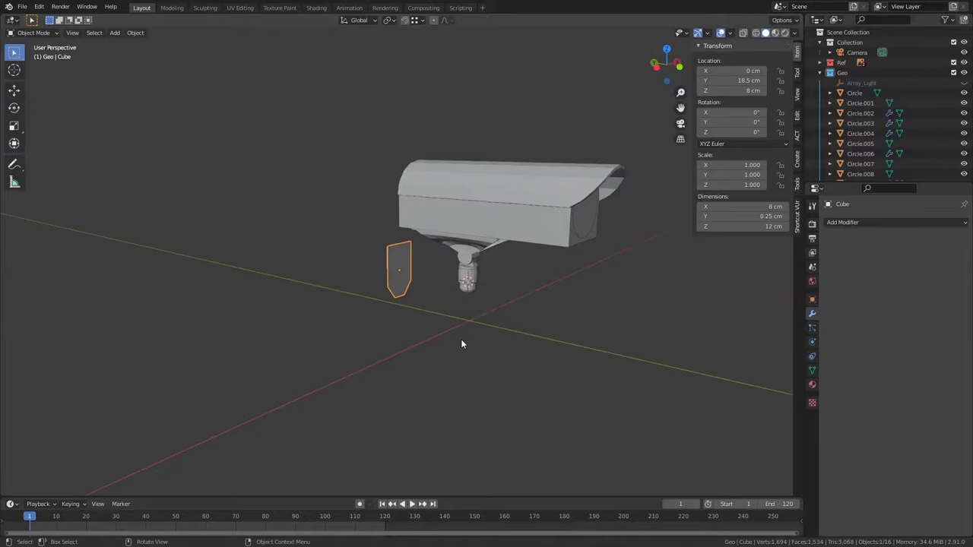
- Add a horizontal loop cut around the Circle swivel cylinder and set its height along Z
scroll(460, 341, up, 8)
scroll(963, 173, down, 3)
click(855, 40)
key(KP_Decimal)
key(Tab)
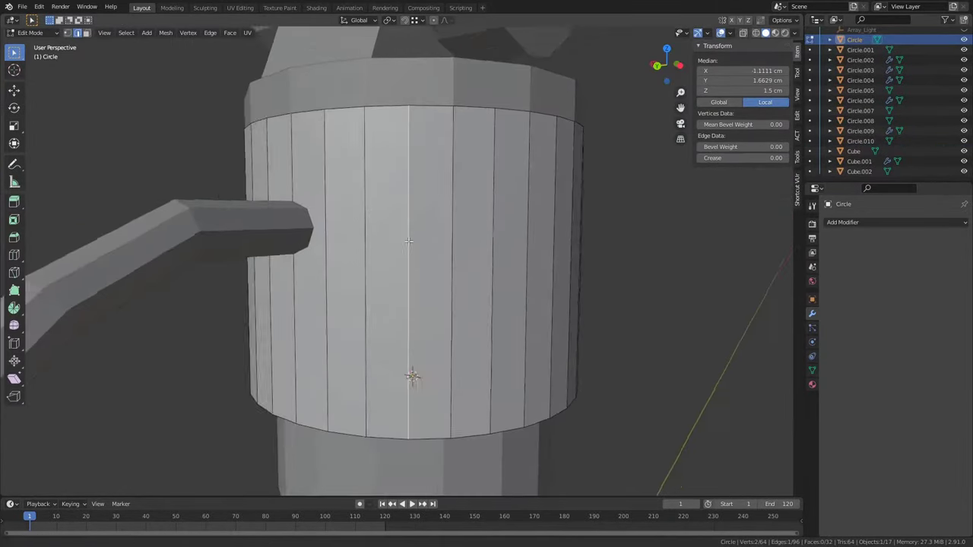
key(ctrl+r)
click(413, 244)
key(g)
key(z)
click(291, 256)
- Add a second loop cut and inset the cylinder face where the tube enters
scroll(370, 250, up, 5)
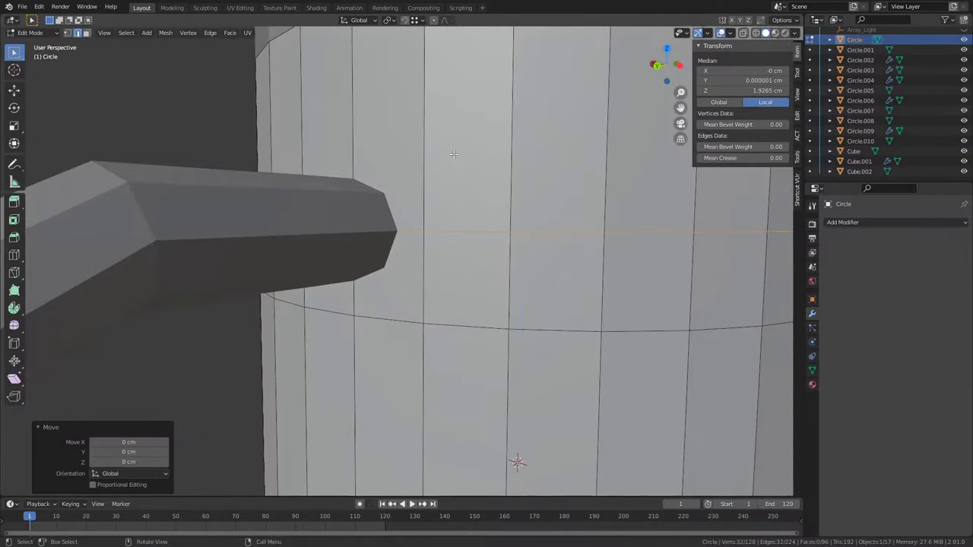
key(ctrl+r)
click(426, 228)
key(g)
key(z)
click(427, 159)
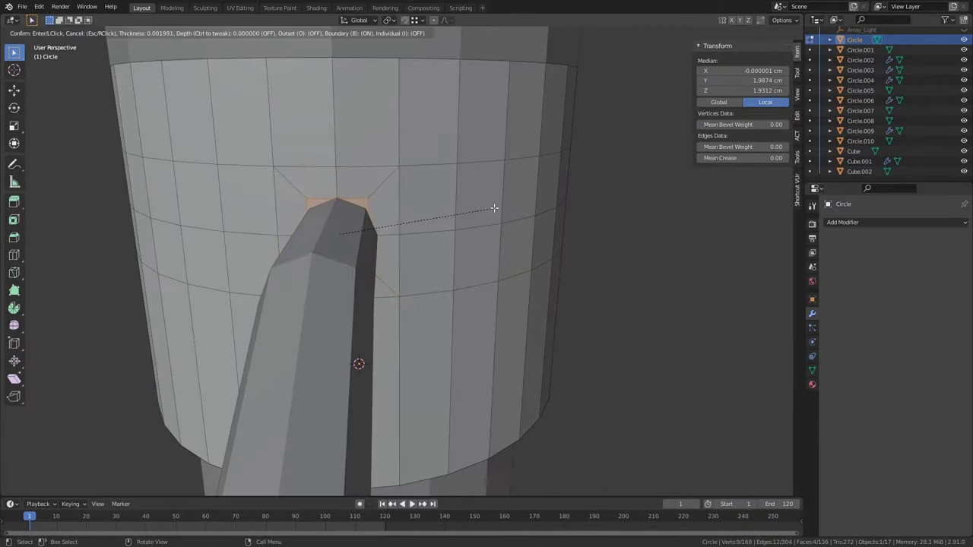
click(495, 208)
key(Tab)
- Apply a Boolean Difference with Cube.002, then push the side faces 16 cm toward the wall plate
click(874, 222)
click(813, 272)
click(951, 303)
click(337, 282)
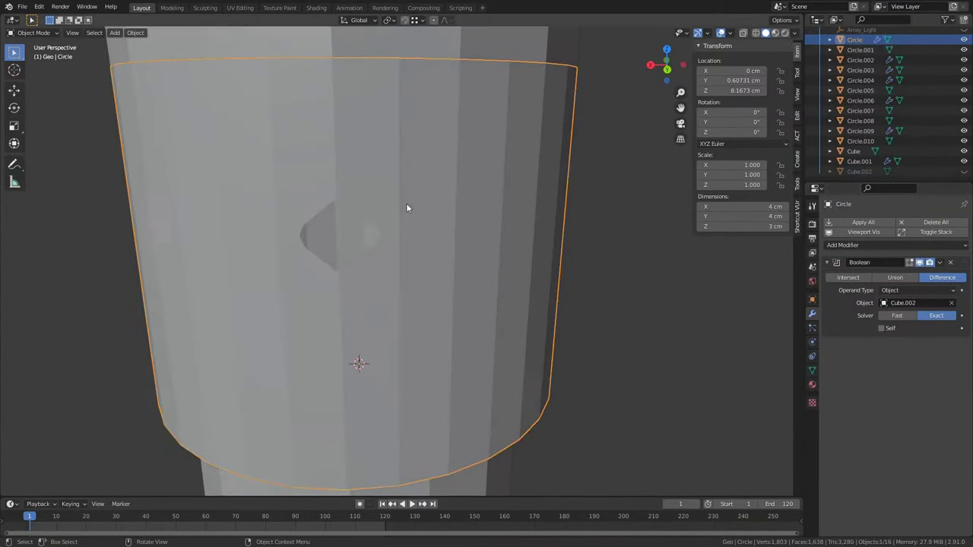
key(Tab)
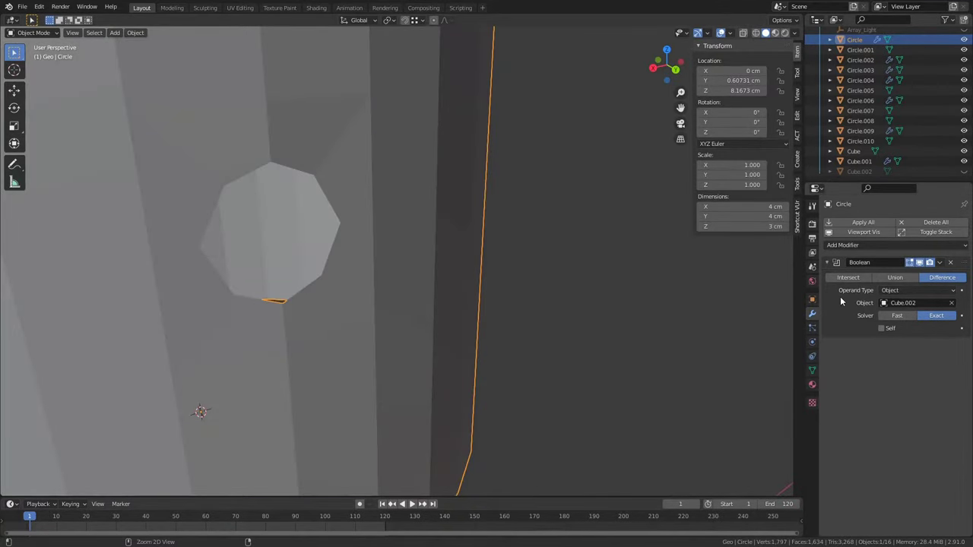
key(ctrl+a)
key(Tab)
key(g)
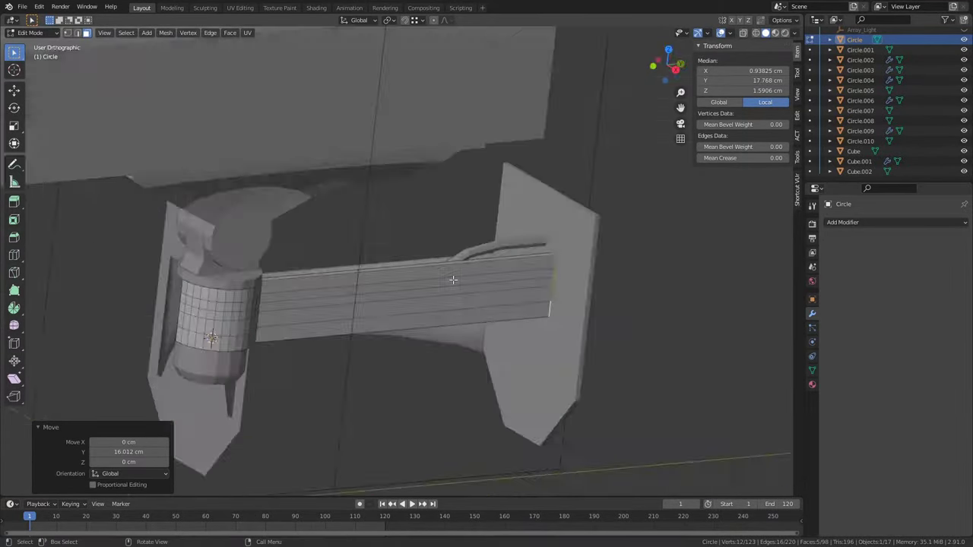
- Position the bracket arm and scale its end vertically in X-ray front and side views
key(KP_1)
key(alt+z)
click(558, 273)
middle_drag(558, 273, 577, 274)
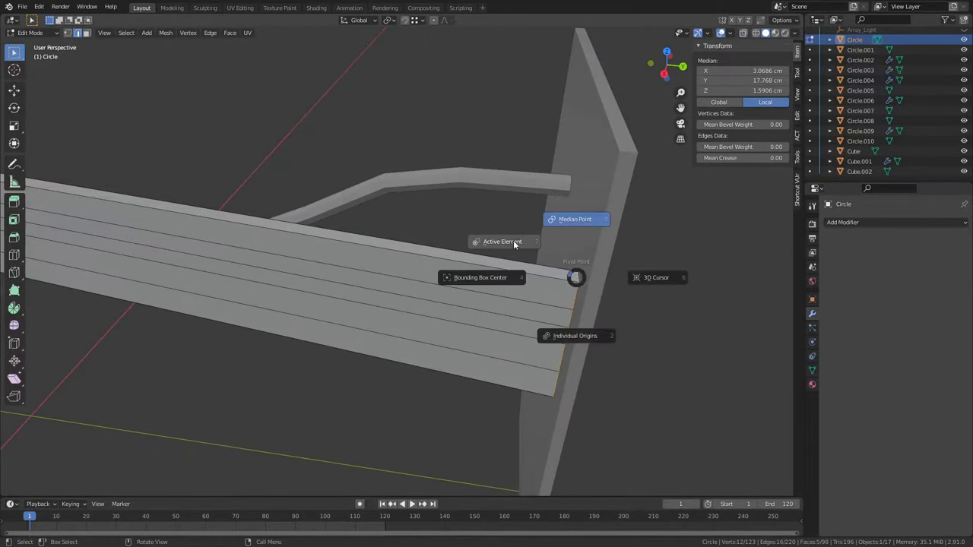
click(513, 242)
key(KP_3)
key(alt+z)
key(s)
key(z)
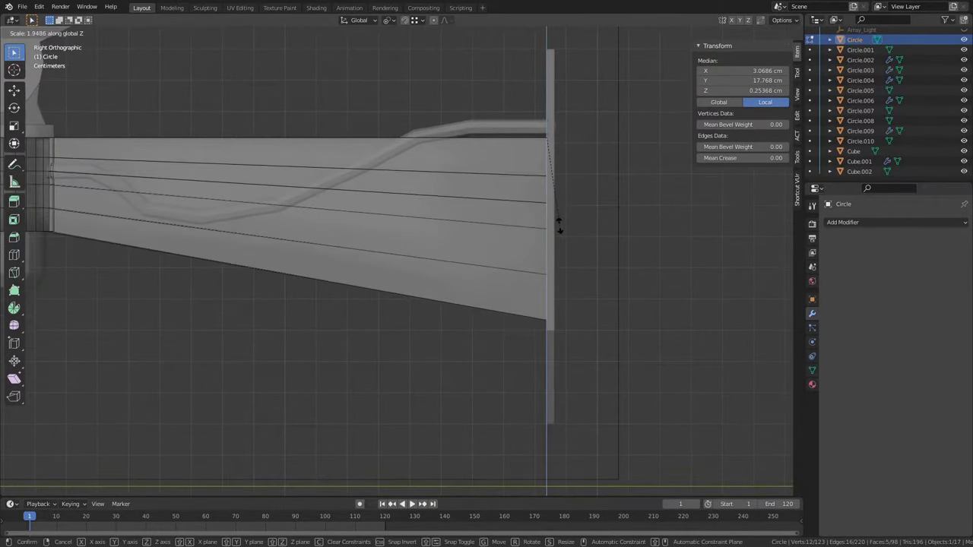
- Move an edge loop of the tapered arm to a new position
key(alt+a)
middle_drag(359, 206, 419, 174)
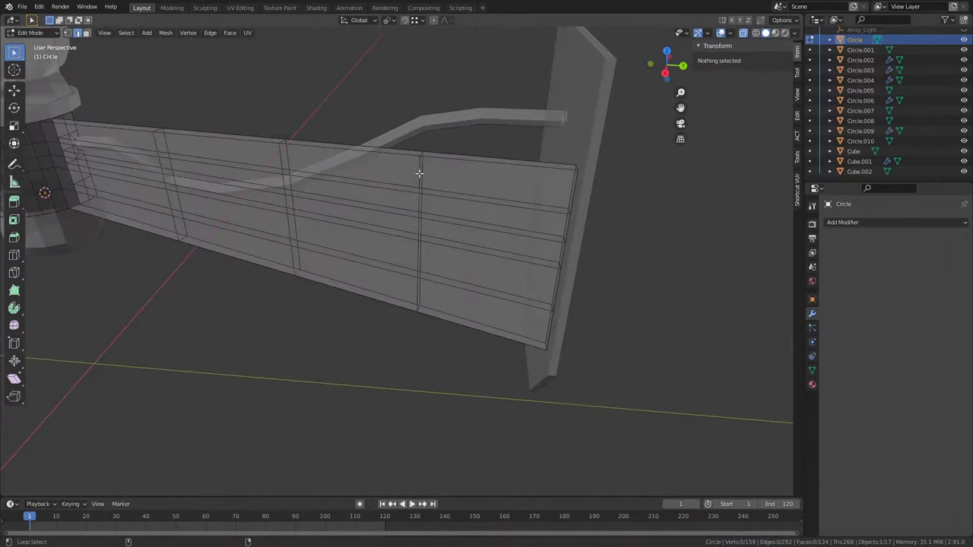
scroll(420, 153, up, 3)
key(KP_3)
key(g)
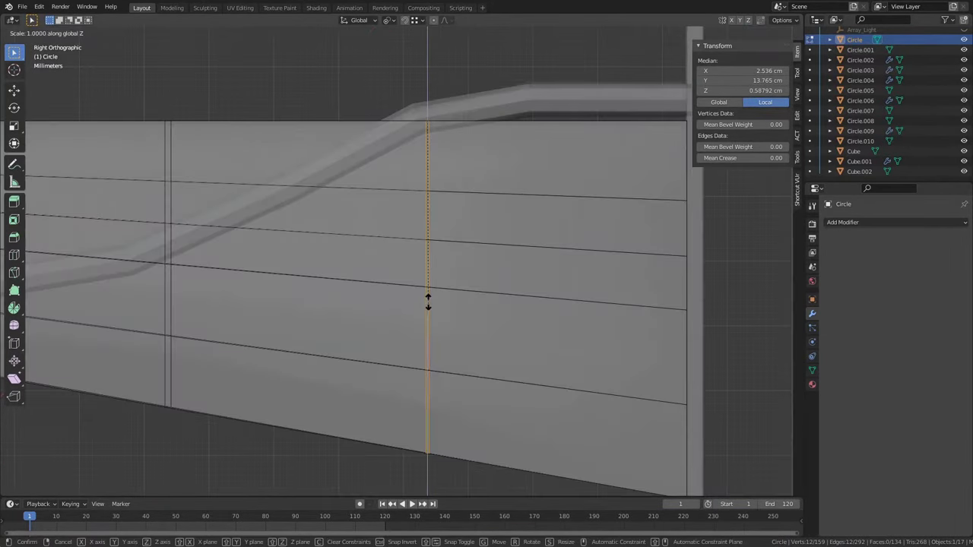
click(428, 300)
- Shrink the heights of two arm edge loops by scaling along Z
middle_drag(428, 300, 289, 208)
key(KP_3)
key(g)
key(Escape)
mouse_move(341, 285)
middle_down()
mouse_move(322, 232)
mouse_move(426, 265)
middle_up()
key(s)
key(z)
key(KP_3)
click(355, 240)
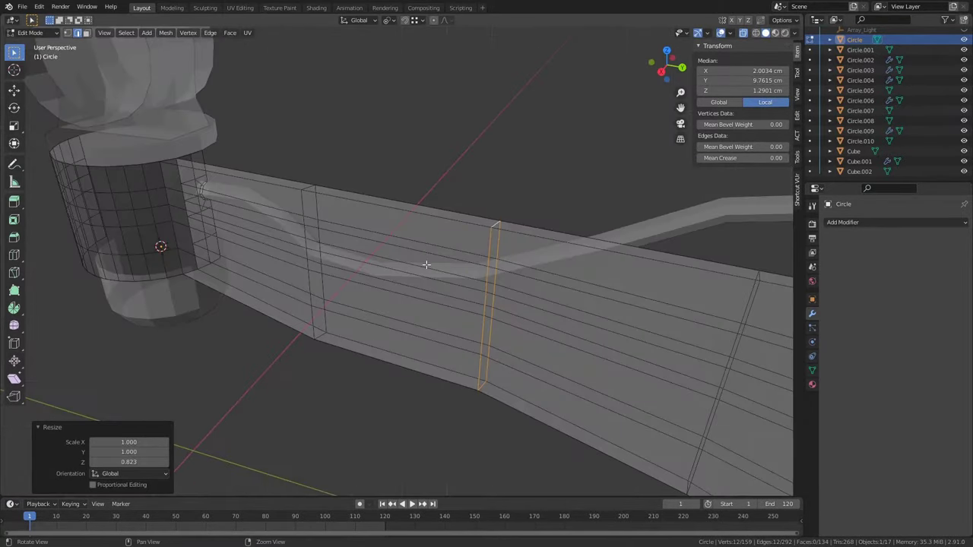
key(KP_3)
key(s)
key(z)
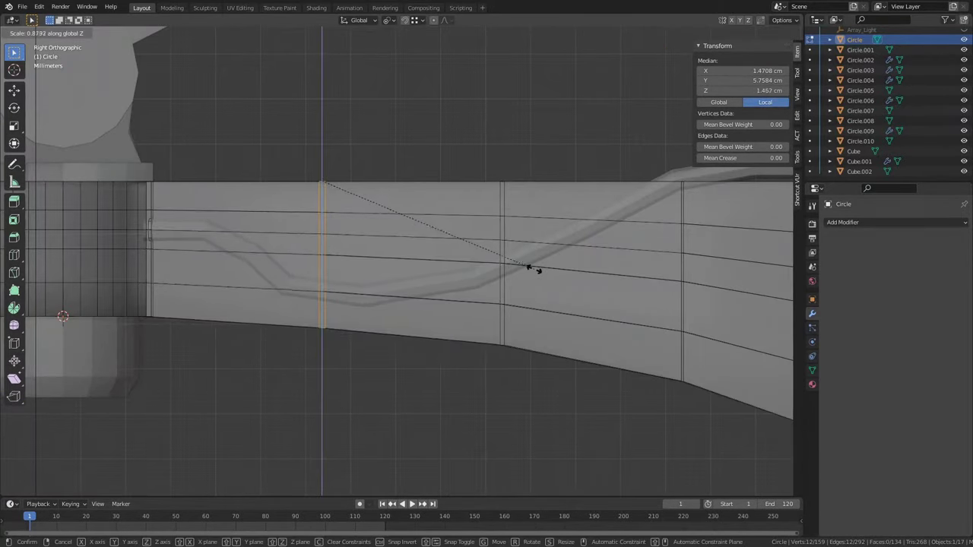
click(521, 264)
scroll(522, 264, down, 3)
- Add a loop cut near the cylinder joint and slide it into place
mouse_move(522, 264)
middle_down()
mouse_move(456, 228)
mouse_move(415, 169)
middle_up()
scroll(456, 229, up, 4)
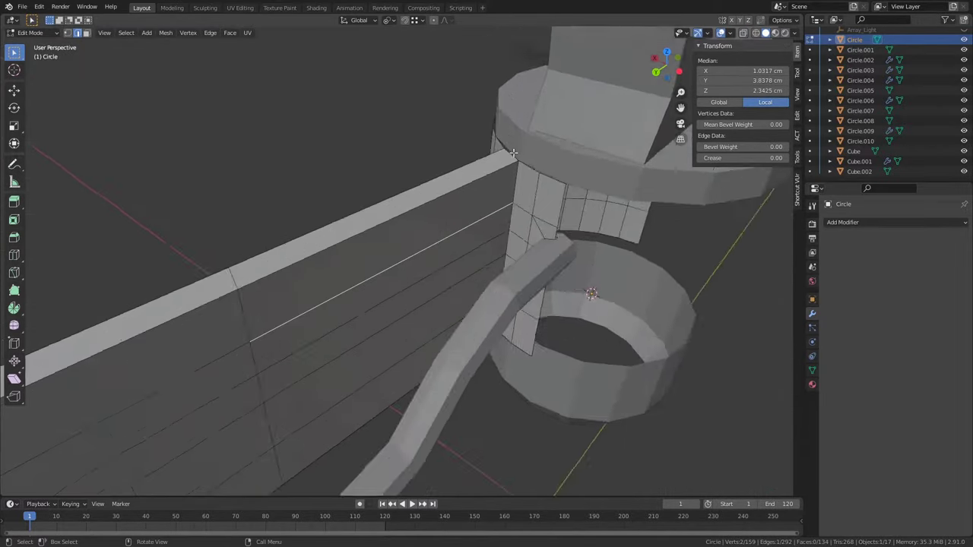
click(415, 169)
scroll(415, 169, up, 2)
key(ctrl+r)
click(15, 51)
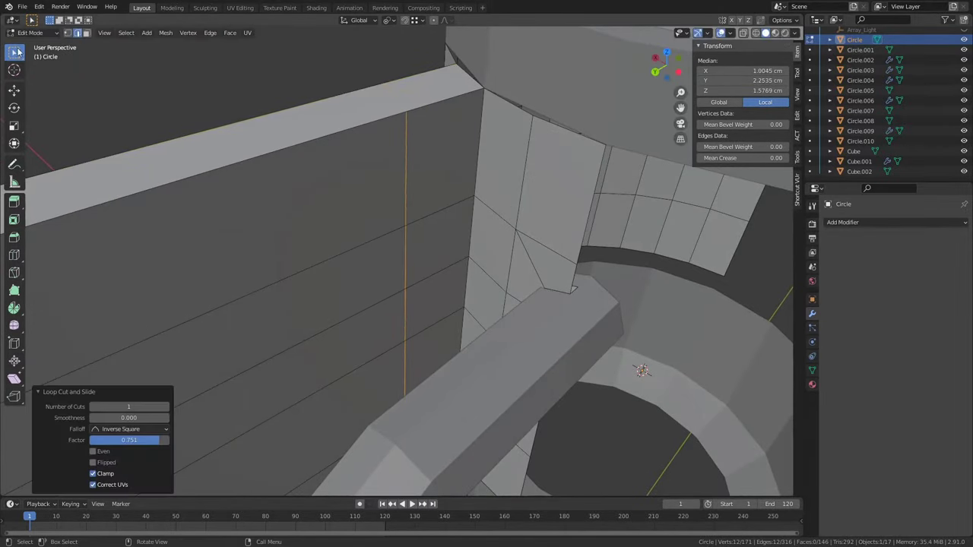
middle_drag(355, 250, 348, 289)
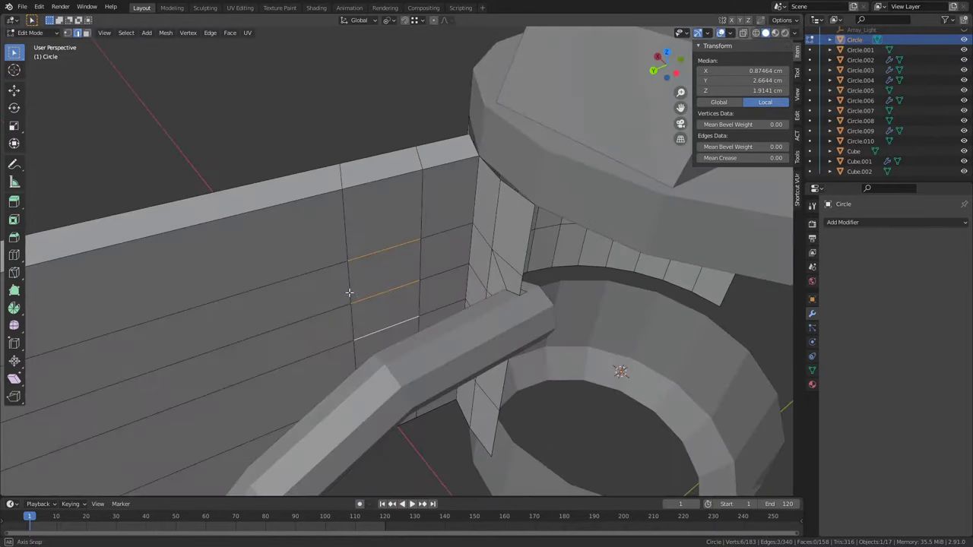
alt+click(373, 337)
scroll(329, 343, down, 5)
mouse_move(330, 343)
middle_down()
mouse_move(323, 338)
mouse_move(389, 285)
middle_up()
scroll(323, 338, up, 5)
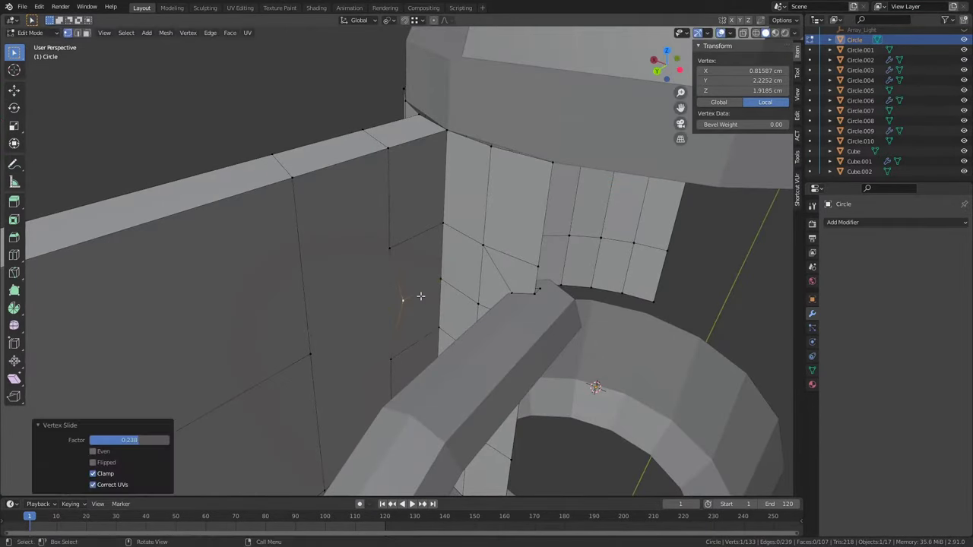
key(Escape)
scroll(415, 251, down, 4)
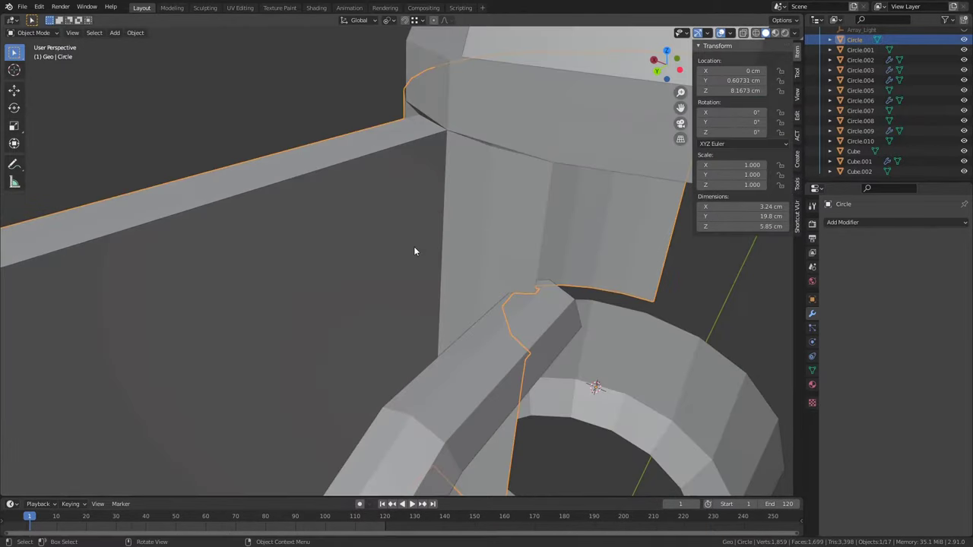
- Mirror the bracket arm across X, inset its faces and add an edge loop along it
key(Tab)
middle_drag(415, 250, 383, 259)
middle_drag(545, 304, 393, 285)
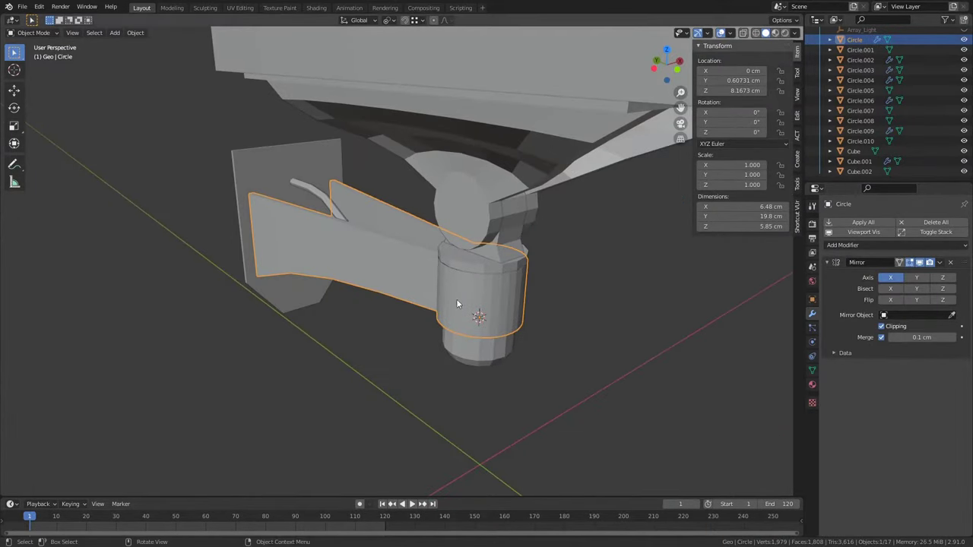
key(KP_Divide)
key(Tab)
scroll(471, 232, up, 4)
mouse_move(471, 233)
middle_down()
mouse_move(387, 71)
mouse_move(512, 270)
mouse_move(321, 266)
middle_up()
click(478, 262)
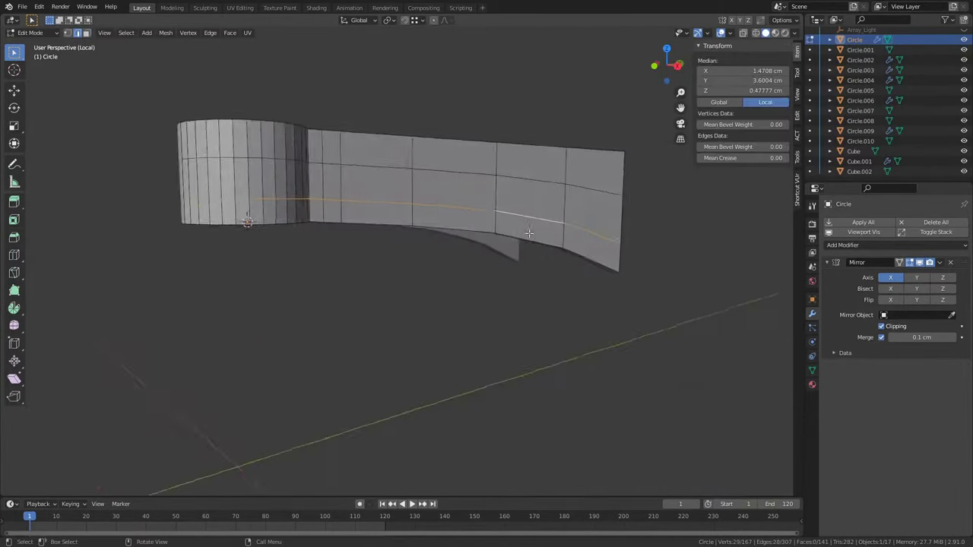
key(ctrl+r)
click(510, 189)
click(510, 189)
key(Tab)
- Scale the collar's inner loop to 0.885 around the median point
key(KP_Divide)
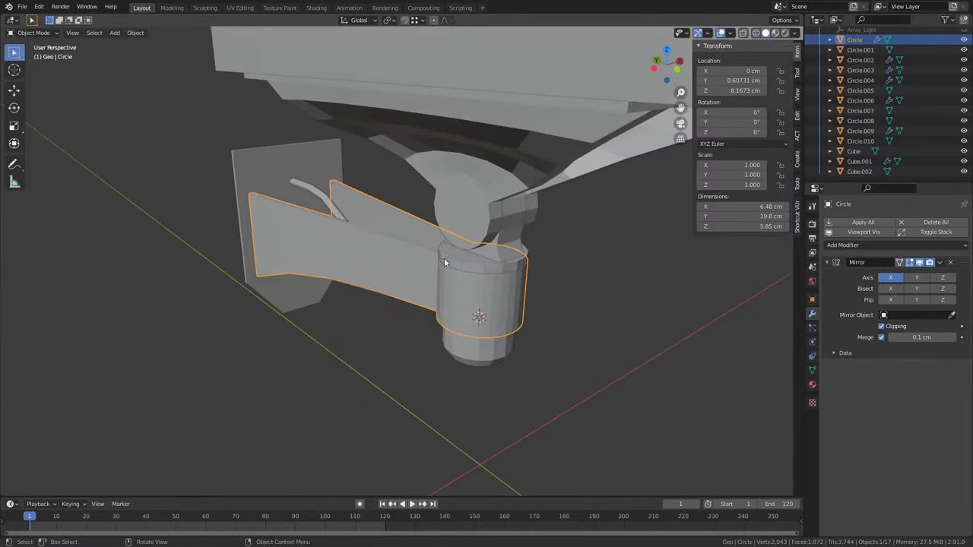
scroll(356, 239, up, 5)
key(Tab)
mouse_move(426, 228)
middle_down()
mouse_move(552, 217)
mouse_move(394, 201)
middle_up()
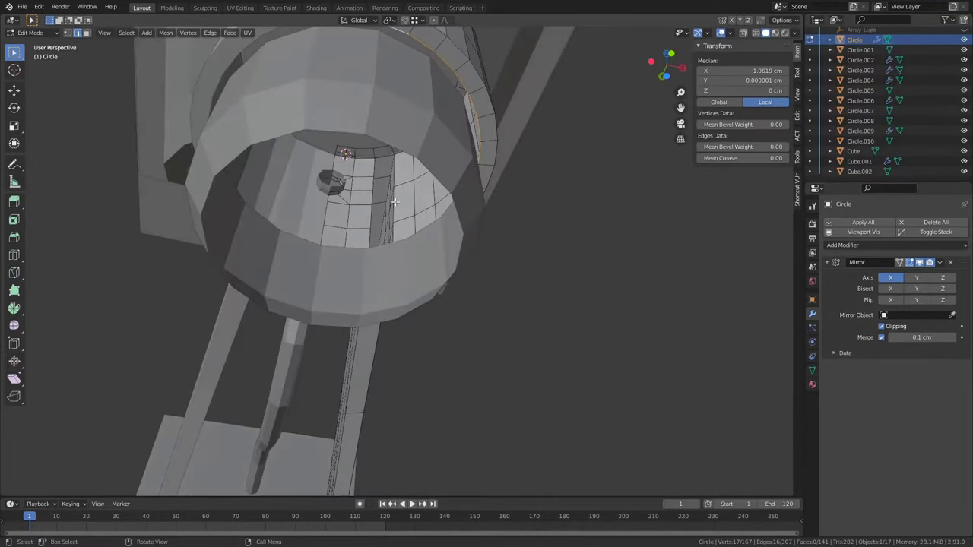
click(559, 206)
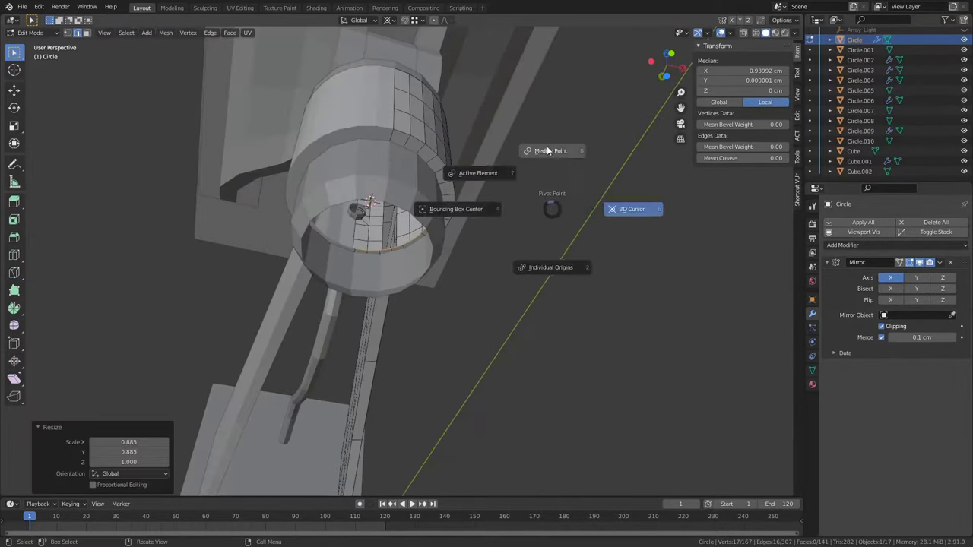
key(Tab)
click(459, 246)
key(KP_Divide)
- Close the small cap's open end with Grid Fill
key(KP_Divide)
click(466, 334)
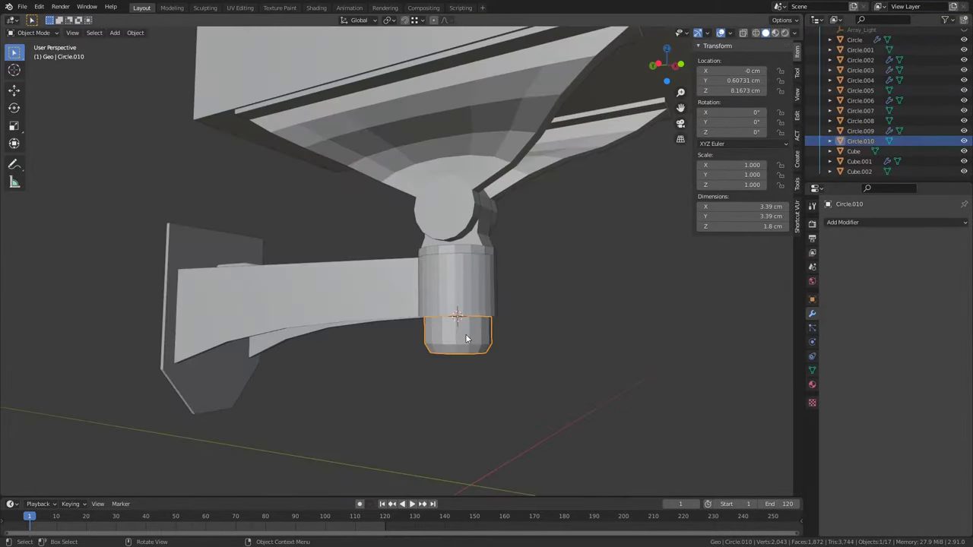
key(KP_Divide)
key(Tab)
key(KP_7)
key(ctrl+f)
click(381, 421)
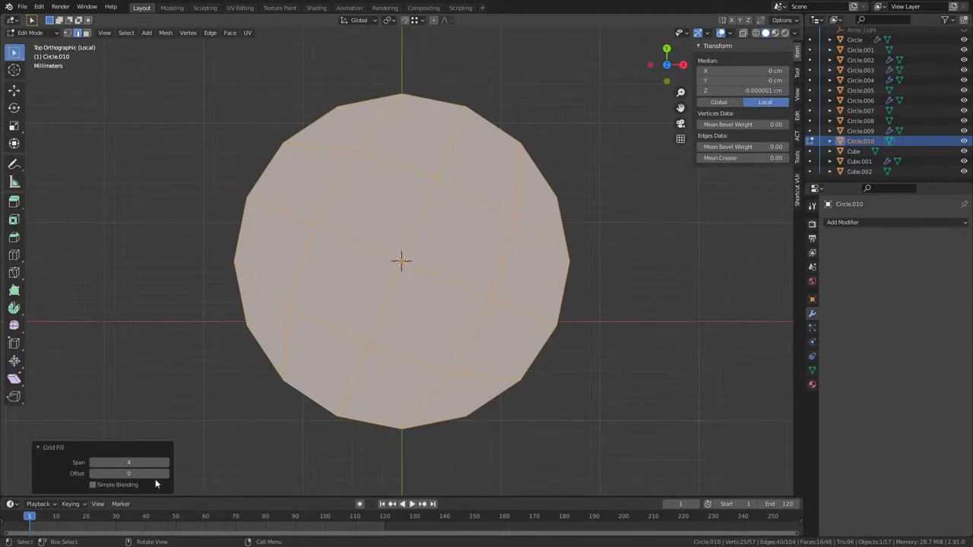
key(ctrl+KP_7)
key(alt+a)
key(ctrl+z)
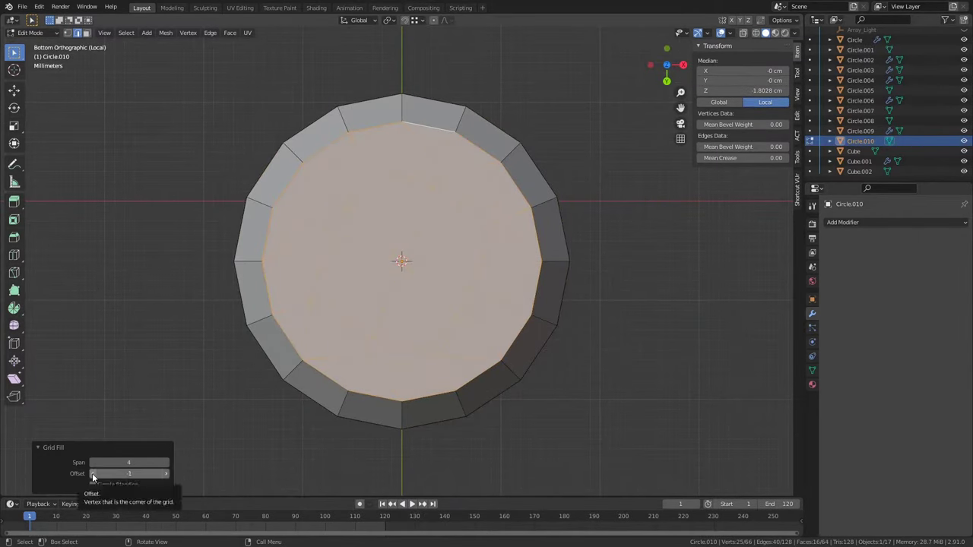
key(alt+a)
key(Tab)
key(KP_Divide)
middle_drag(452, 282, 425, 304)
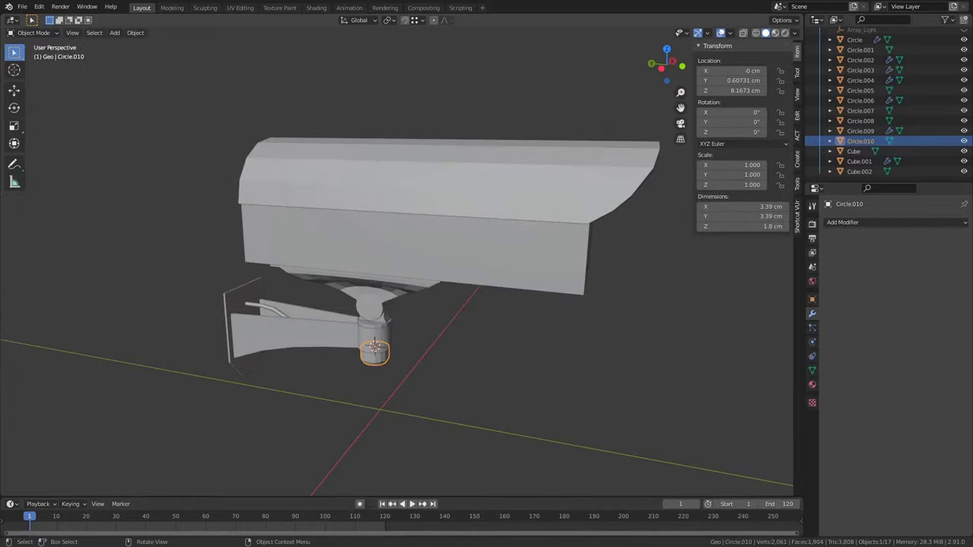
- Bevel the cap's top and bottom rim loops with two segments
key(KP_Divide)
key(Tab)
key(ctrl+b)
click(411, 319)
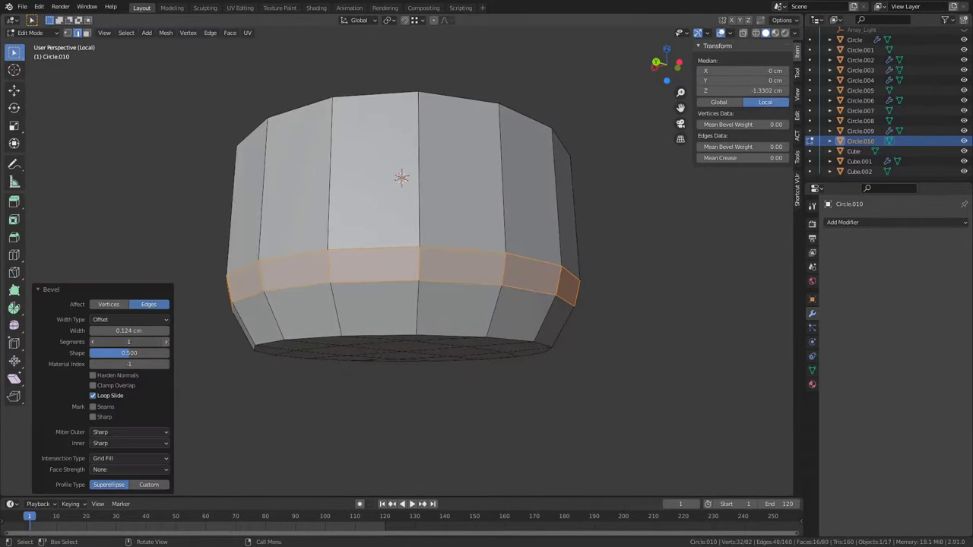
key(alt+a)
mouse_move(410, 320)
middle_down()
mouse_move(289, 391)
mouse_move(493, 271)
middle_up()
alt+click(289, 391)
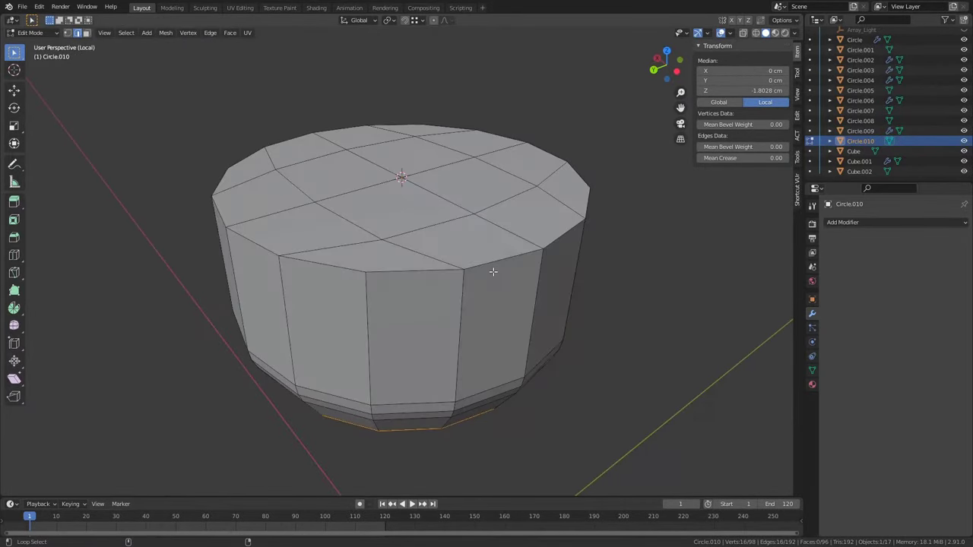
alt+shift+click(573, 177)
key(KP_Divide)
middle_drag(563, 181, 626, 285)
key(ctrl+b)
click(625, 285)
double_click(133, 331)
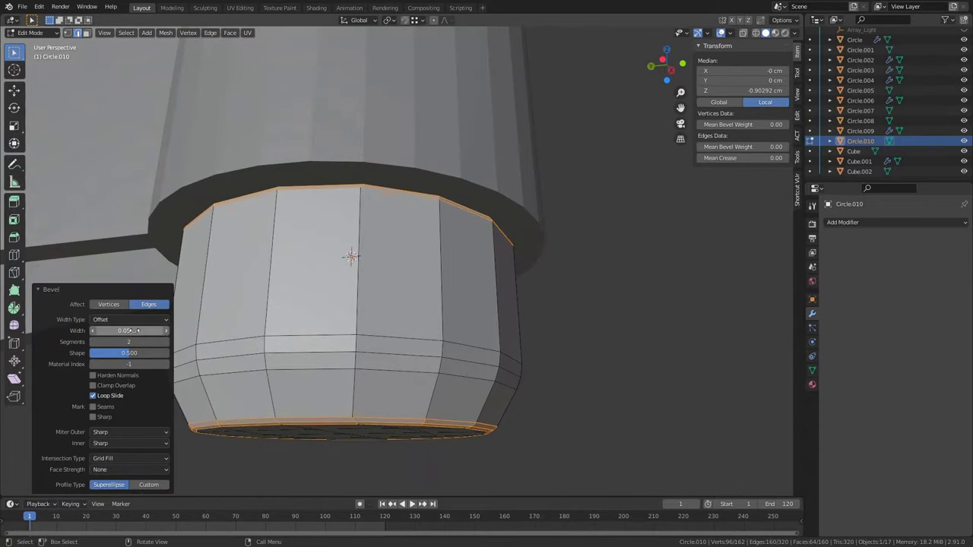
key(Tab)
- Bevel the curved bracket arm's sharp collar edges with a small bevel
scroll(388, 275, down, 5)
click(532, 228)
key(KP_Divide)
key(Tab)
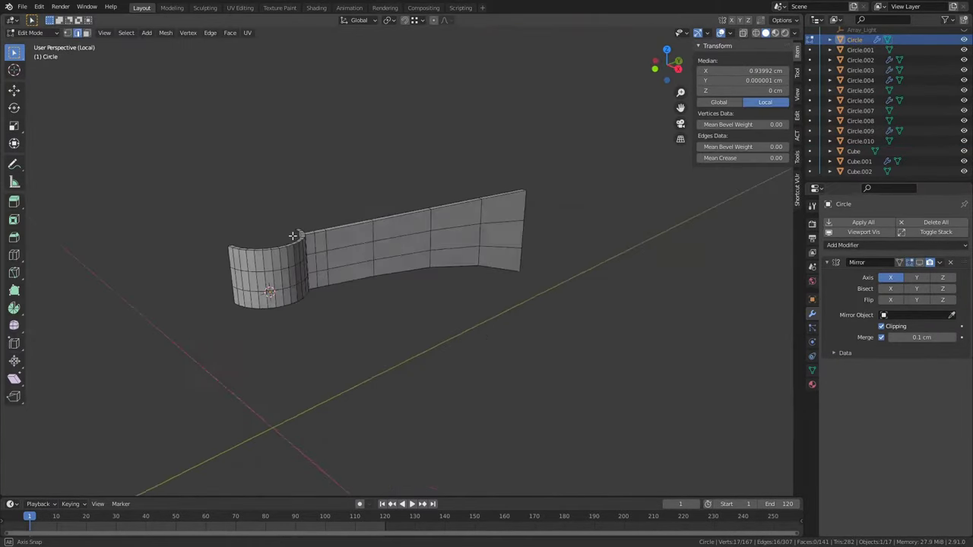
middle_drag(293, 236, 514, 274)
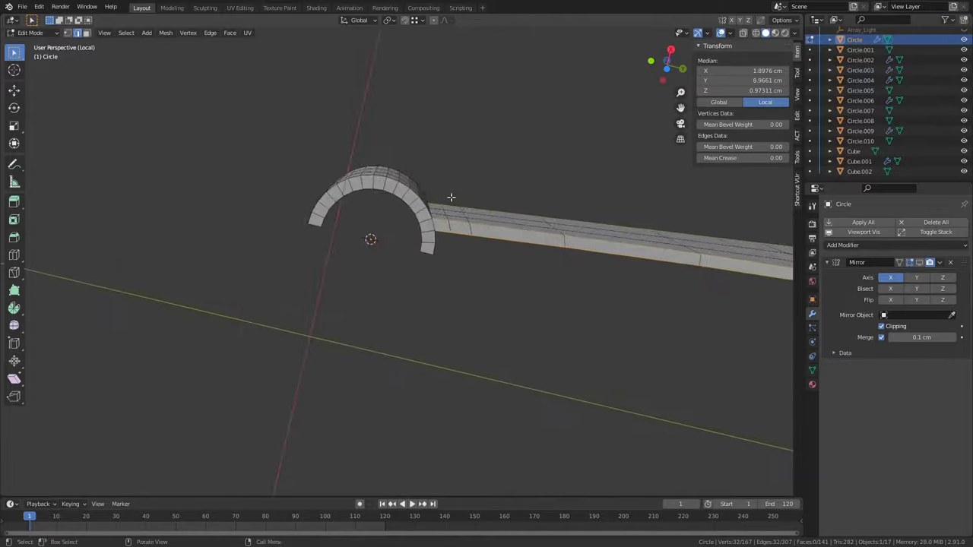
mouse_move(451, 197)
middle_down()
mouse_move(424, 194)
mouse_move(590, 334)
middle_up()
key(ctrl+b)
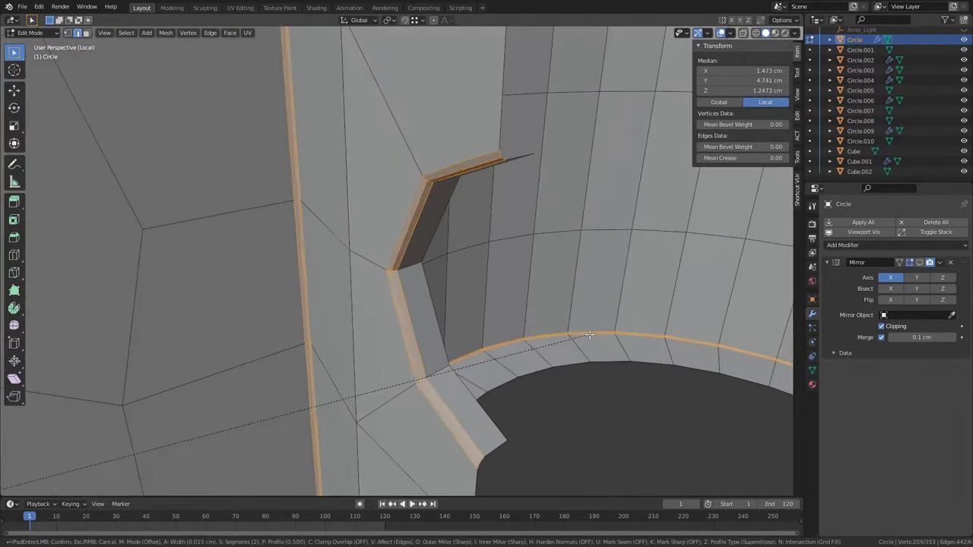
click(589, 335)
key(Tab)
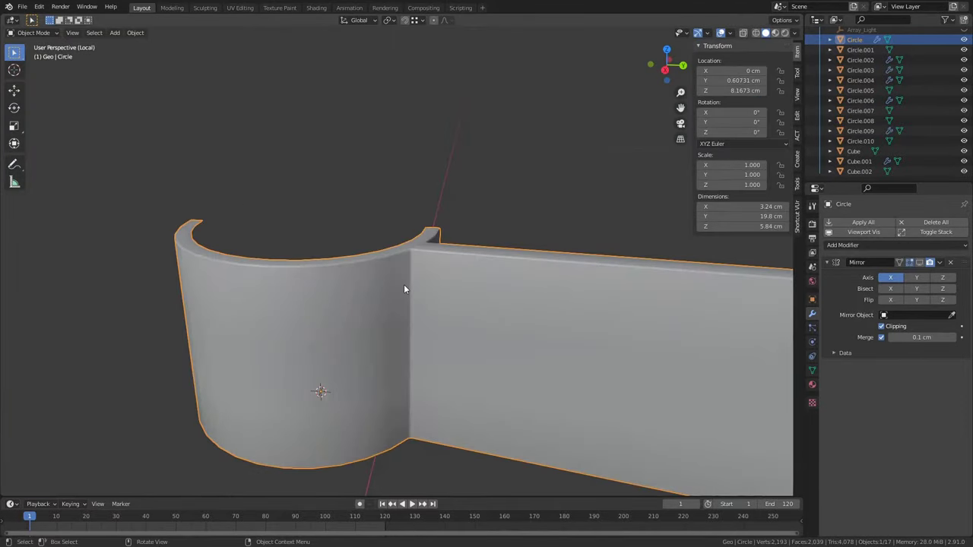
key(KP_Divide)
click(444, 272)
mouse_move(443, 271)
middle_down()
mouse_move(354, 290)
mouse_move(464, 302)
middle_up()
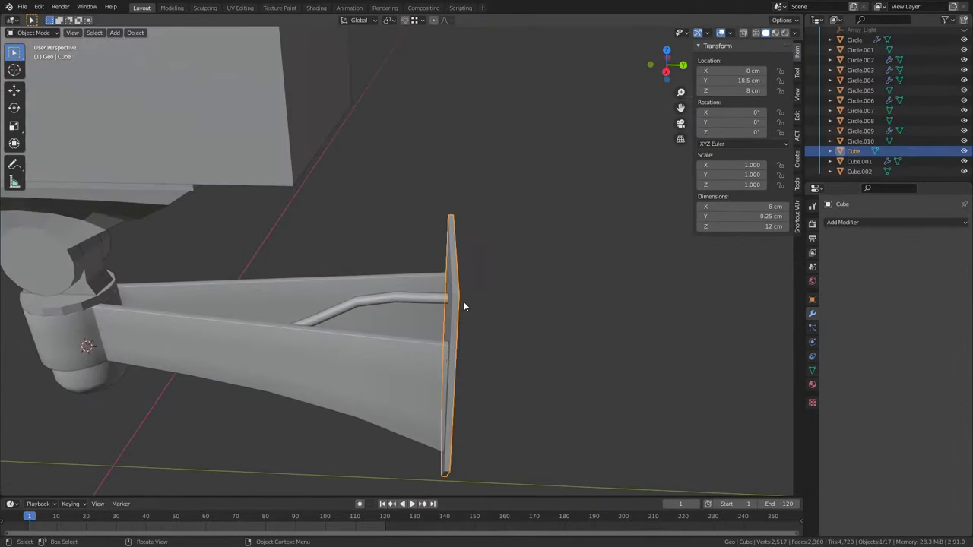
- Isolate the wall plate, add a loop cut, and select its rim edge loops
key(KP_Divide)
key(Tab)
key(ctrl+r)
click(411, 179)
alt+click(482, 251)
mouse_move(411, 180)
middle_down()
mouse_move(482, 252)
mouse_move(376, 210)
mouse_move(399, 242)
middle_up()
alt+click(376, 210)
alt+click(399, 242)
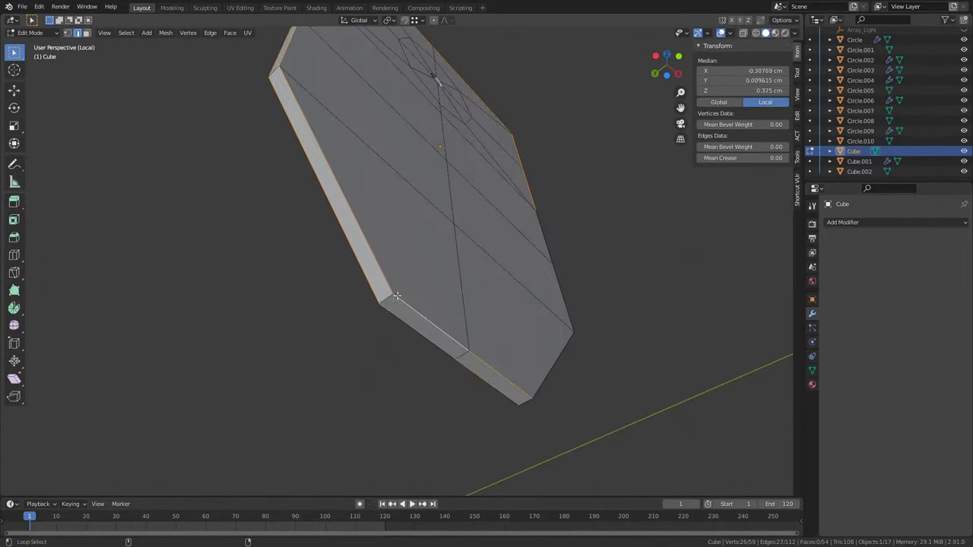
mouse_move(397, 296)
middle_down()
mouse_move(301, 303)
mouse_move(430, 239)
middle_up()
alt+click(350, 300)
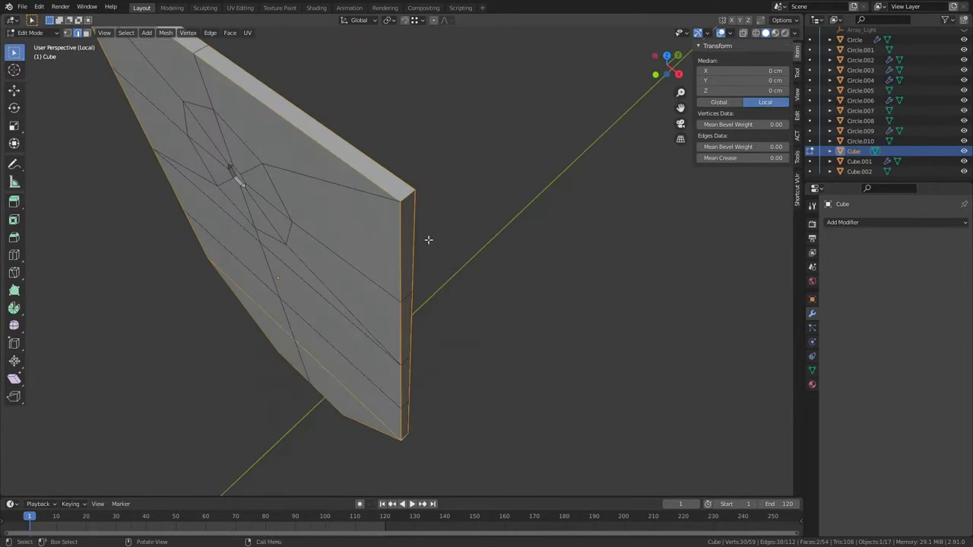
- Bevel the wall plate's rim edges to 0.0222 cm
key(ctrl+b)
click(503, 226)
text(22)
key(Return)
key(KP_Decimal)
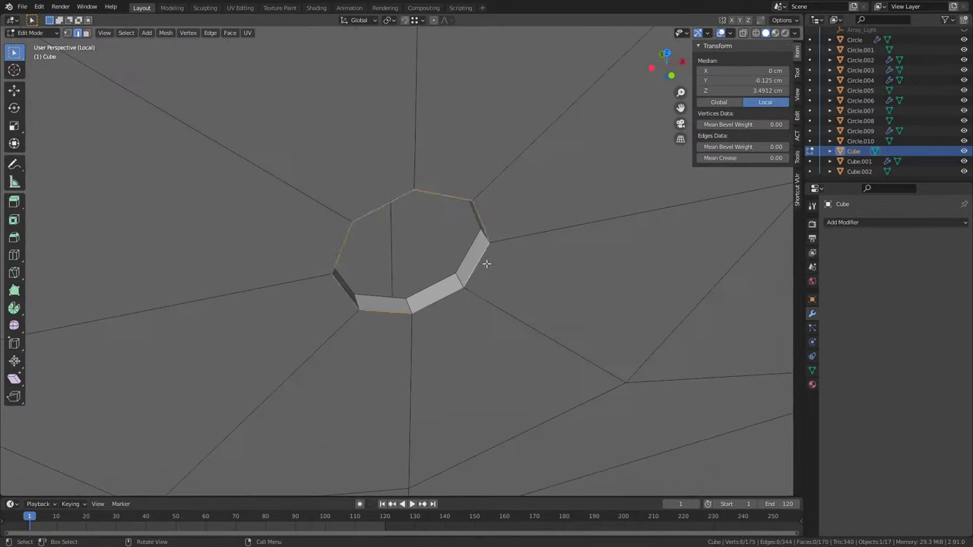
- Give the swivel disc's rim loop a small two-segment bevel
key(alt+q)
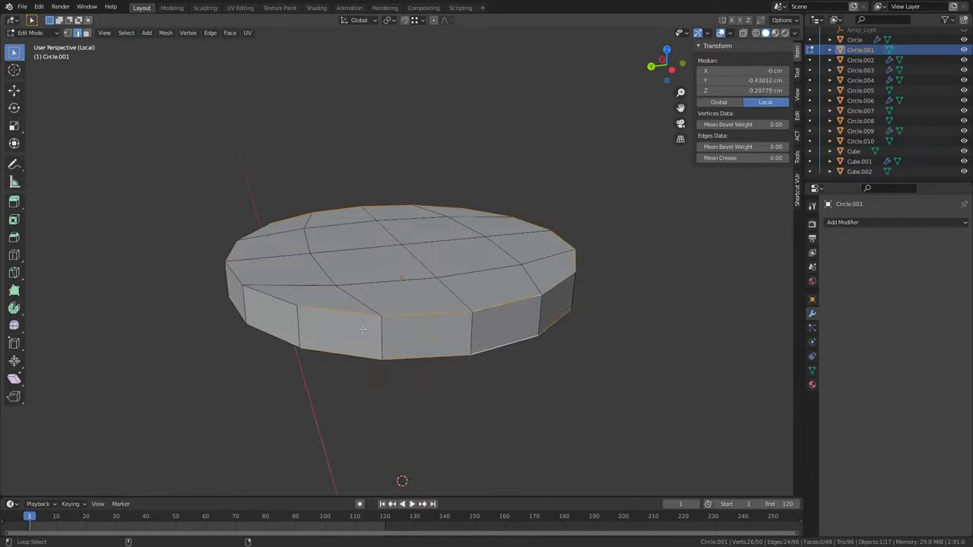
middle_drag(362, 329, 400, 448)
key(KP_Divide)
key(ctrl+b)
click(601, 392)
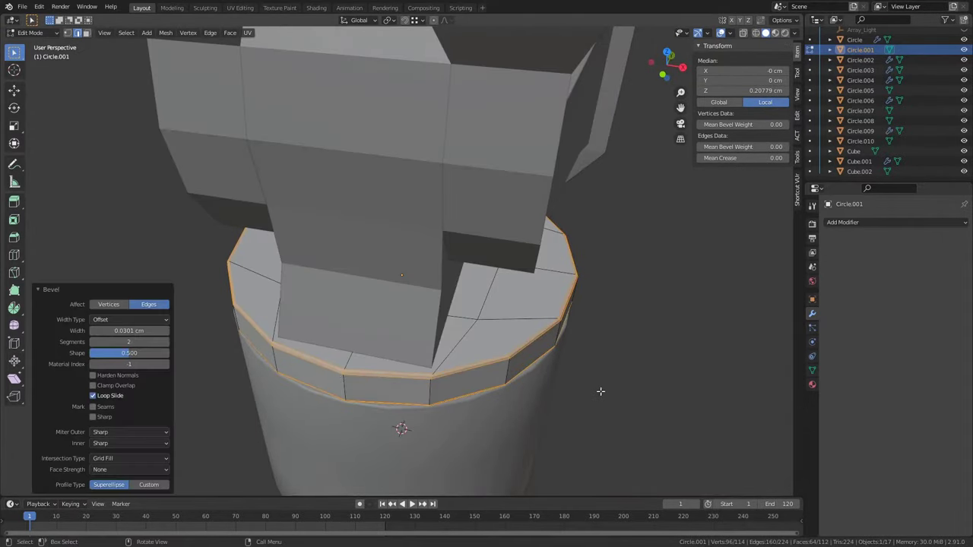
key(Return)
key(alt+q)
- Isolate the arched joint piece and bevel its bottom edge with two segments
key(KP_Divide)
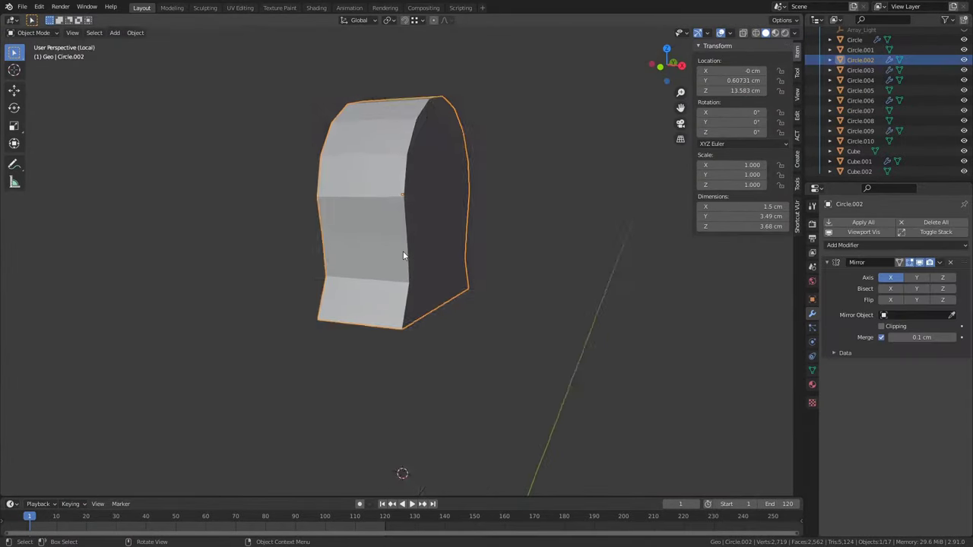
middle_drag(385, 211, 594, 350)
middle_drag(463, 351, 588, 332)
key(ctrl+b)
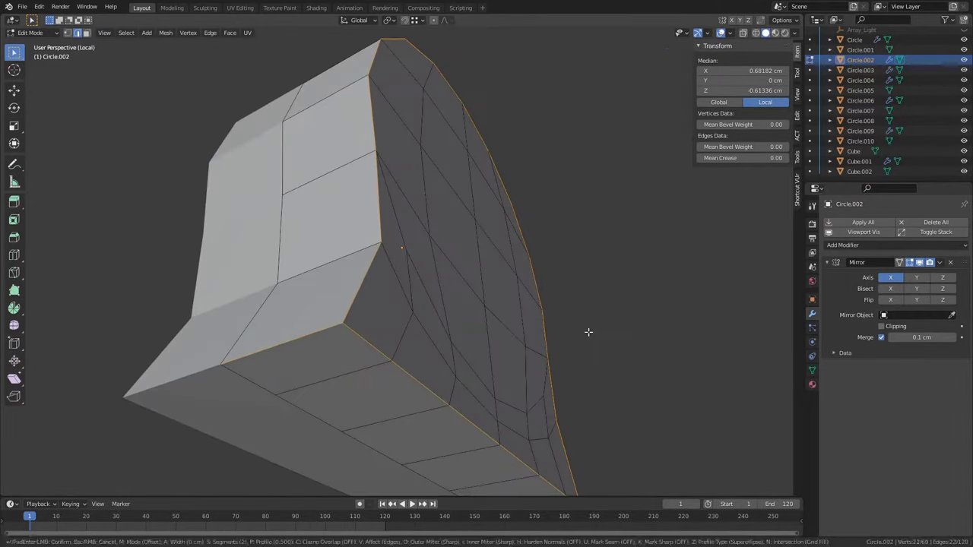
click(589, 333)
click(127, 331)
text(2)
key(Return)
key(Tab)
- Select the hood funnel piece and show it on its own
middle_drag(428, 140, 420, 244)
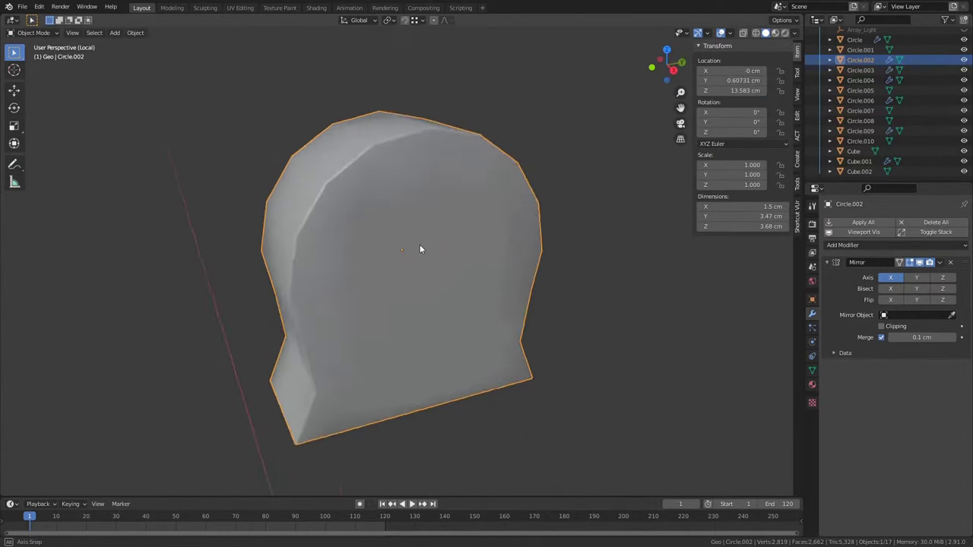
scroll(419, 244, down, 4)
middle_drag(336, 195, 384, 218)
click(384, 218)
key(slash)
- Select edge loops around the funnel's cylinder in Edit Mode
key(Tab)
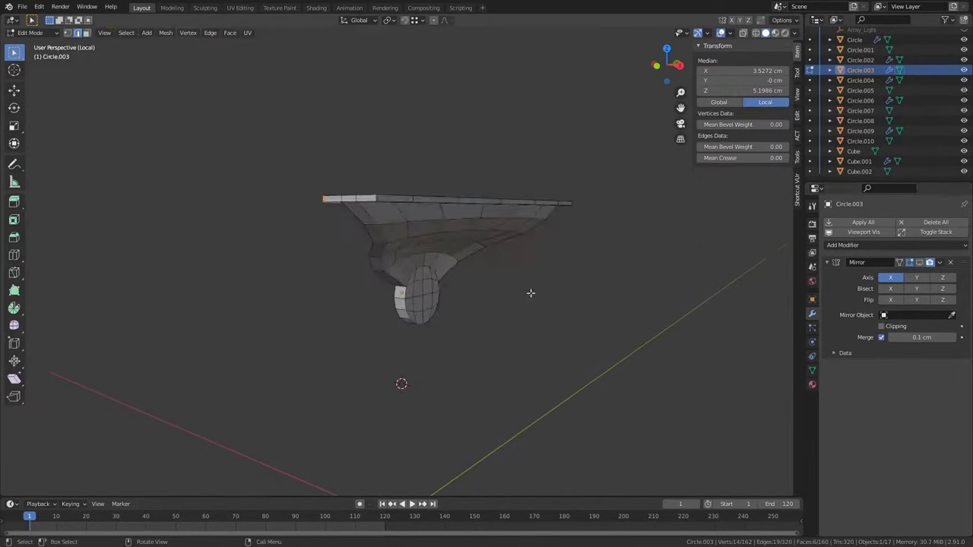
scroll(530, 289, up, 5)
alt+shift+click(396, 272)
mouse_move(354, 321)
middle_down()
mouse_move(397, 271)
mouse_move(516, 330)
mouse_move(387, 463)
middle_up()
scroll(387, 463, down, 3)
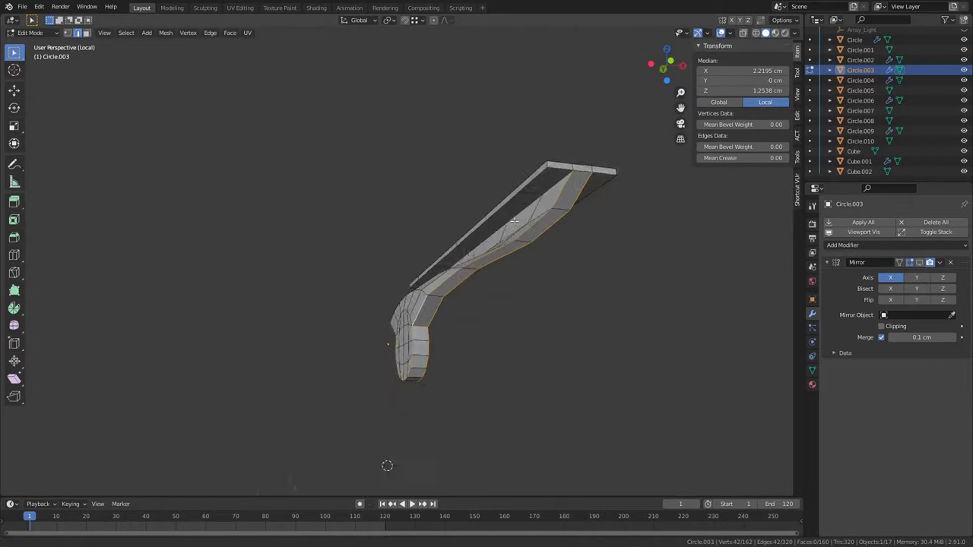
scroll(468, 172, up, 6)
alt+shift+click(468, 172)
- Extend the edge selection across the mount piece and along the long plank
alt+shift+click(468, 172)
middle_drag(468, 172, 193, 192)
scroll(329, 148, down, 3)
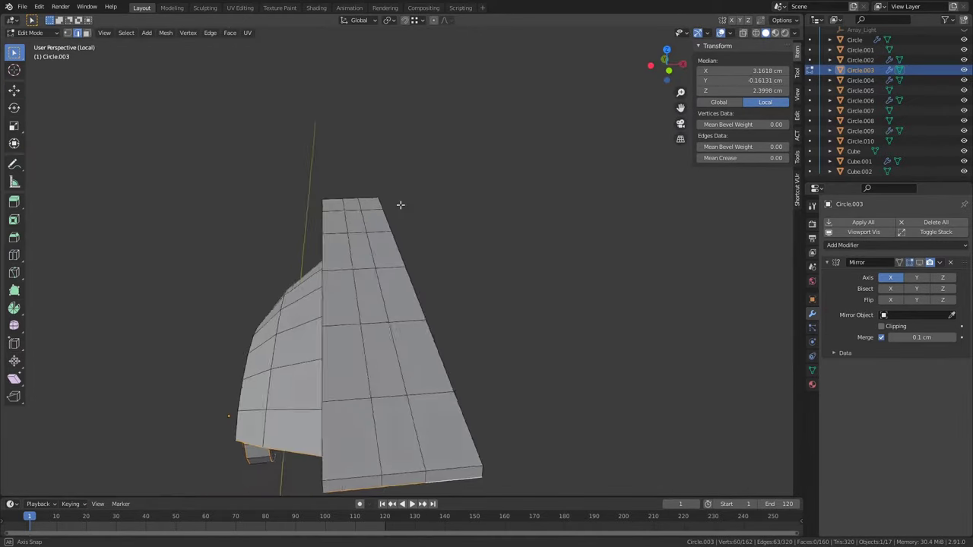
mouse_move(400, 204)
middle_down()
mouse_move(445, 282)
mouse_move(171, 416)
mouse_move(622, 298)
middle_up()
alt+shift+click(171, 417)
scroll(171, 416, up, 5)
- Bevel the mount piece's junction edges with a width of 0.025
mouse_move(191, 204)
middle_down()
mouse_move(191, 391)
mouse_move(445, 336)
middle_up()
scroll(191, 391, down, 5)
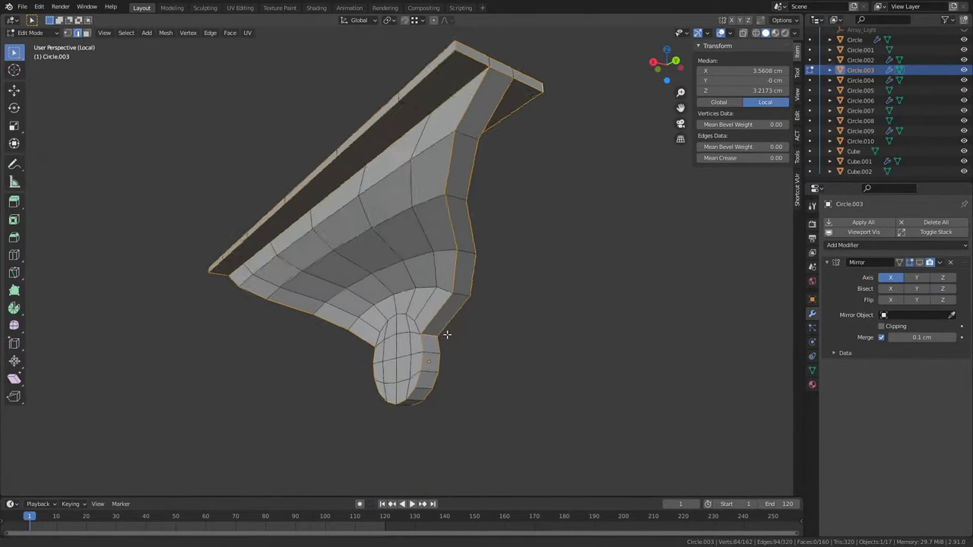
scroll(445, 337, up, 8)
key(ctrl+b)
click(596, 372)
key(ctrl+z)
middle_drag(596, 372, 198, 351)
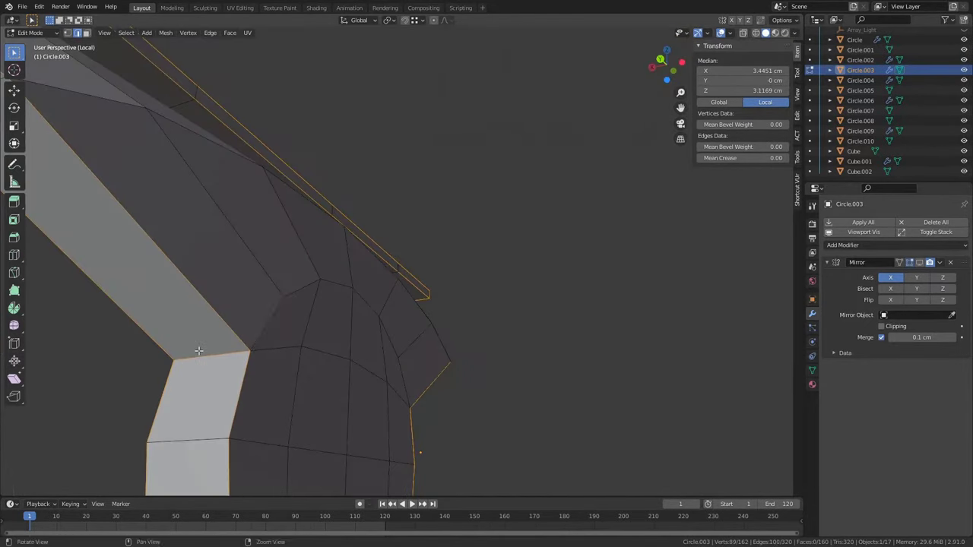
middle_drag(403, 374, 451, 341)
key(ctrl+b)
click(451, 340)
key(Return)
- Select the camera housing Circle.004 and show it in local view
key(Tab)
middle_drag(139, 330, 452, 200)
scroll(452, 200, down, 5)
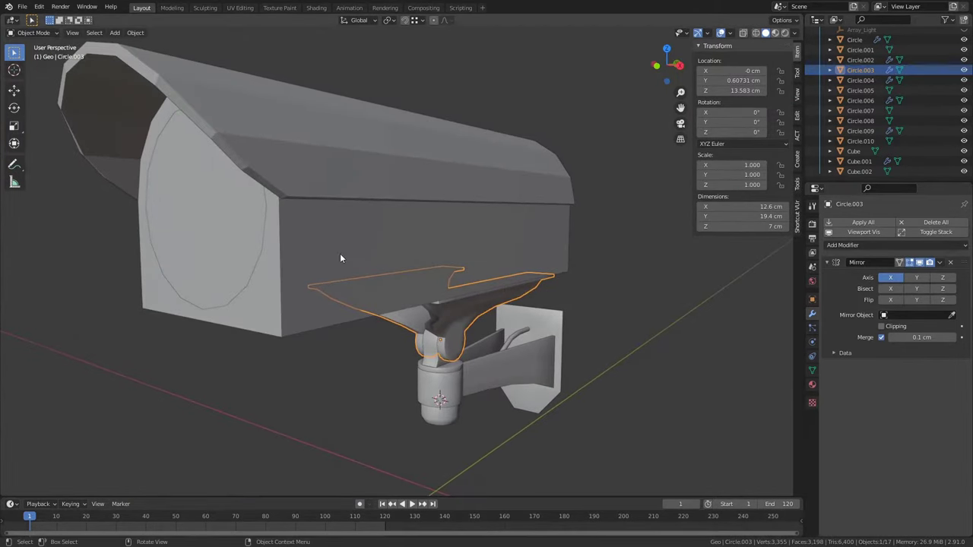
click(340, 258)
mouse_move(339, 259)
middle_down()
mouse_move(319, 243)
mouse_move(473, 405)
middle_up()
key(slash)
- Bevel the housing edges at 0.25 cm and preview it at subdivision level 3
key(Tab)
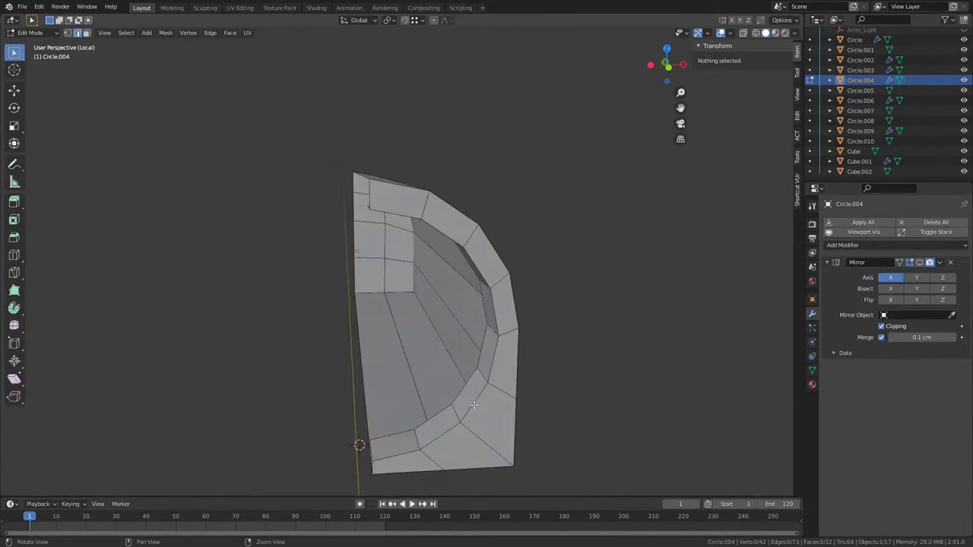
middle_drag(463, 438, 481, 255)
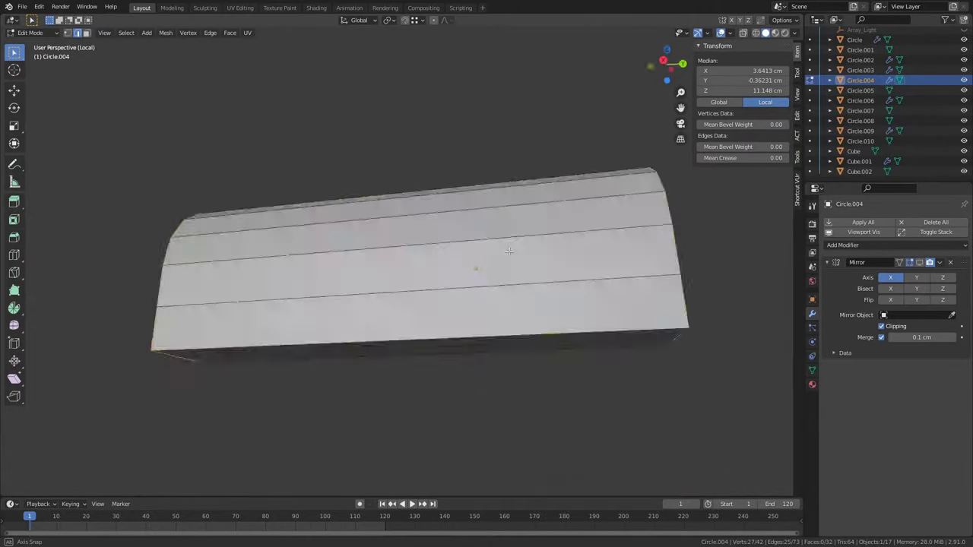
key(slash)
key(ctrl+b)
click(136, 331)
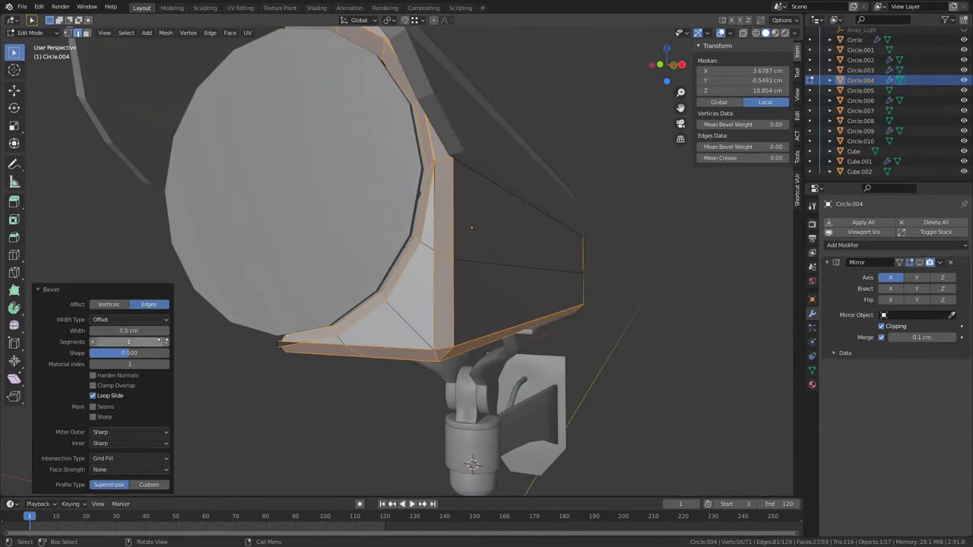
key(Return)
mouse_move(135, 333)
middle_down()
mouse_move(433, 278)
mouse_move(600, 354)
mouse_move(368, 328)
middle_up()
key(Tab)
key(ctrl+3)
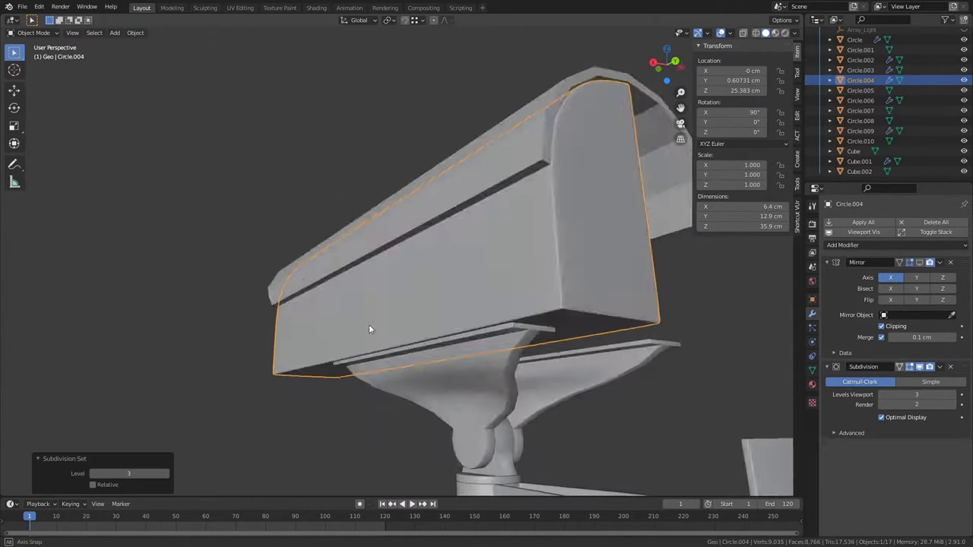
key(slash)
- Bevel the top shell's rim edge loop
key(slash)
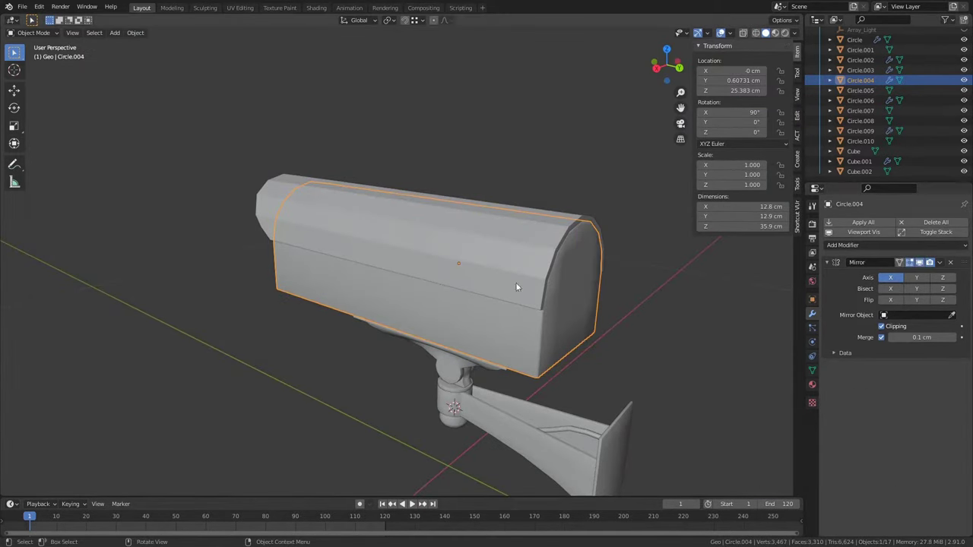
middle_drag(515, 286, 403, 244)
click(403, 243)
key(slash)
key(Tab)
mouse_move(449, 448)
middle_down()
mouse_move(276, 254)
mouse_move(352, 274)
middle_up()
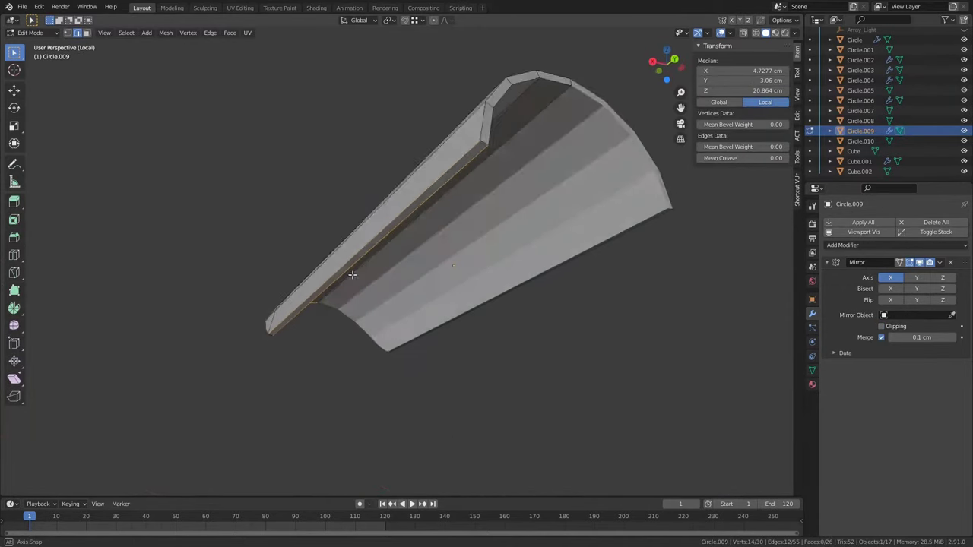
middle_drag(462, 143, 452, 200)
key(ctrl+b)
click(452, 201)
click(146, 330)
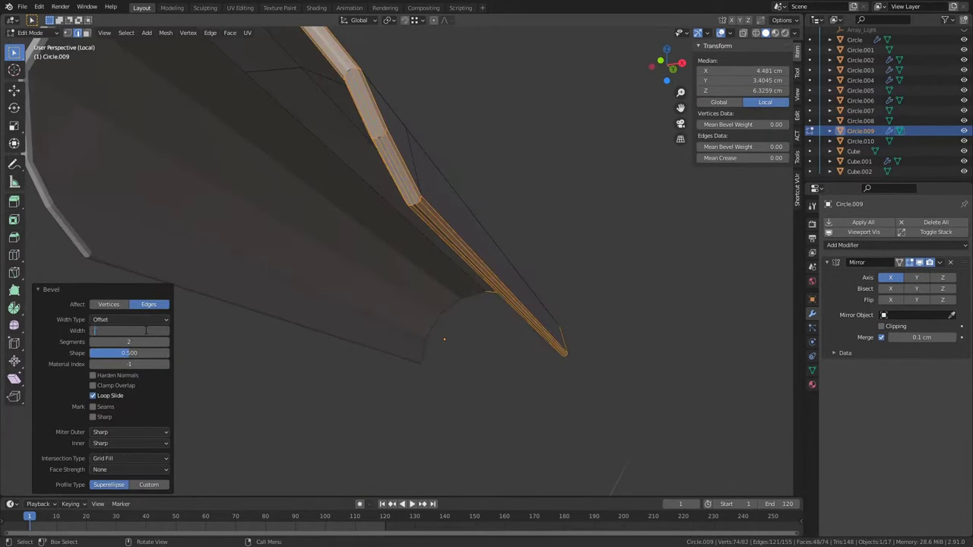
text(0.1)
key(Tab)
key(slash)
- Add three loop cuts across the camera housing
middle_drag(441, 157, 207, 235)
click(260, 185)
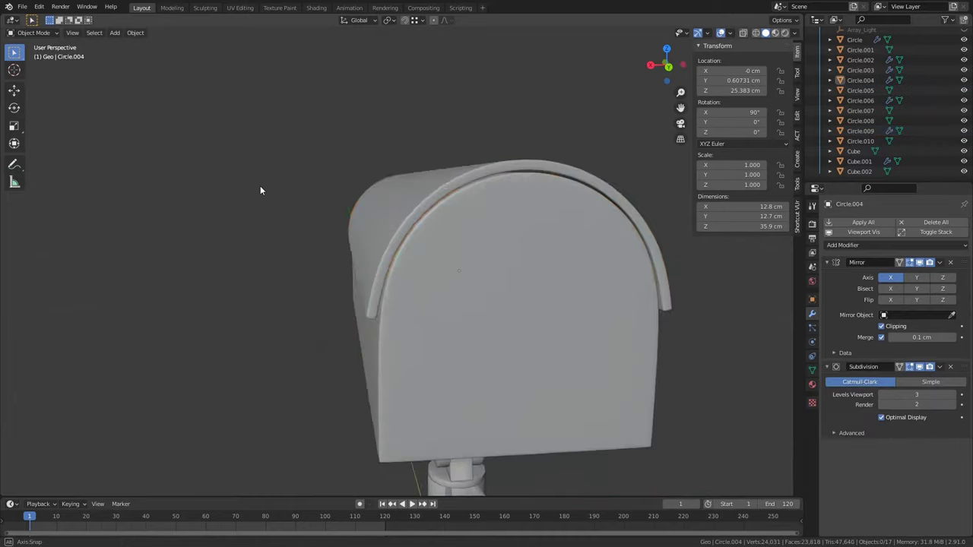
mouse_move(260, 185)
middle_down()
mouse_move(473, 183)
mouse_move(263, 177)
middle_up()
shift+click(420, 262)
key(Tab)
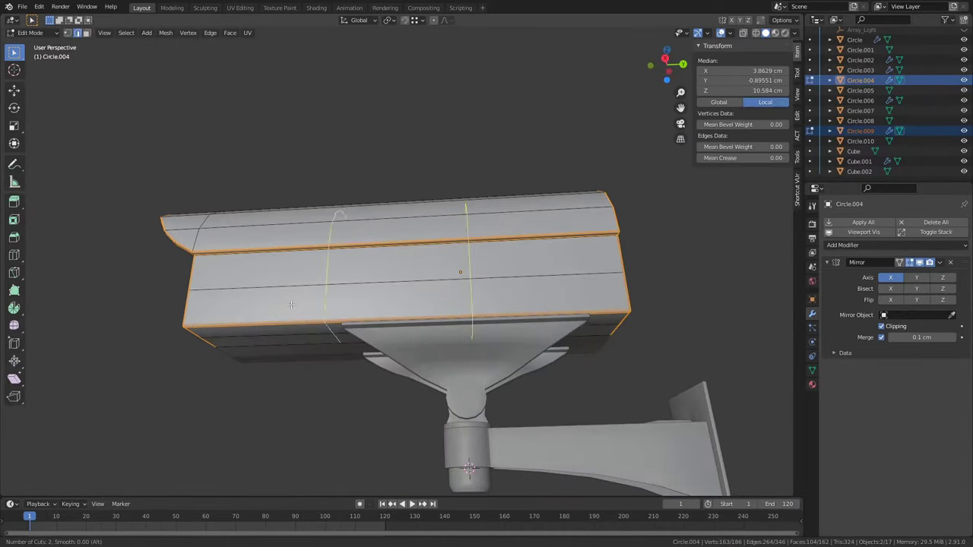
key(ctrl+r)
scroll(375, 237, up, 2)
click(374, 237)
key(alt+a)
middle_drag(375, 236, 508, 173)
- Apply the front disc Circle.006's Solidify modifier and fill its rim loop with faces
click(390, 219)
key(slash)
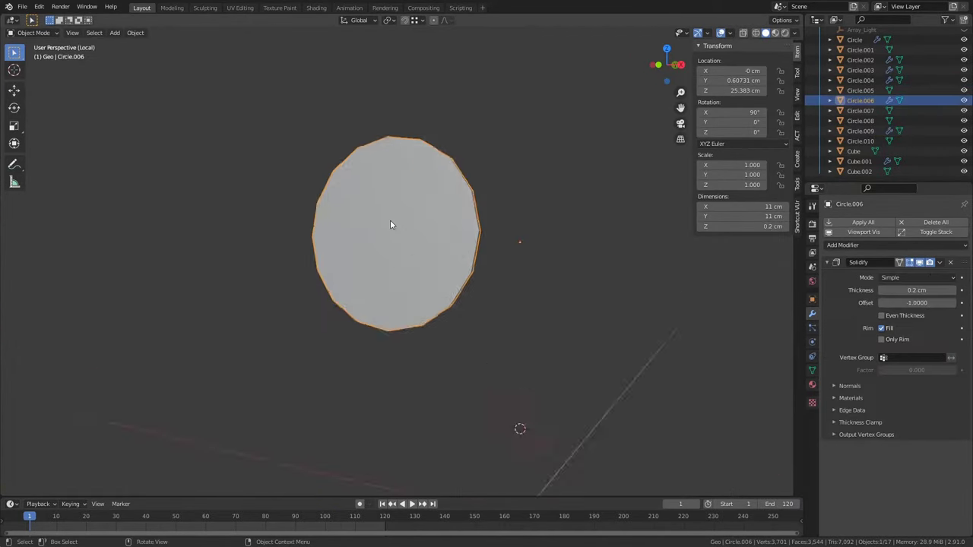
middle_drag(390, 219, 771, 278)
key(ctrl+a)
key(Tab)
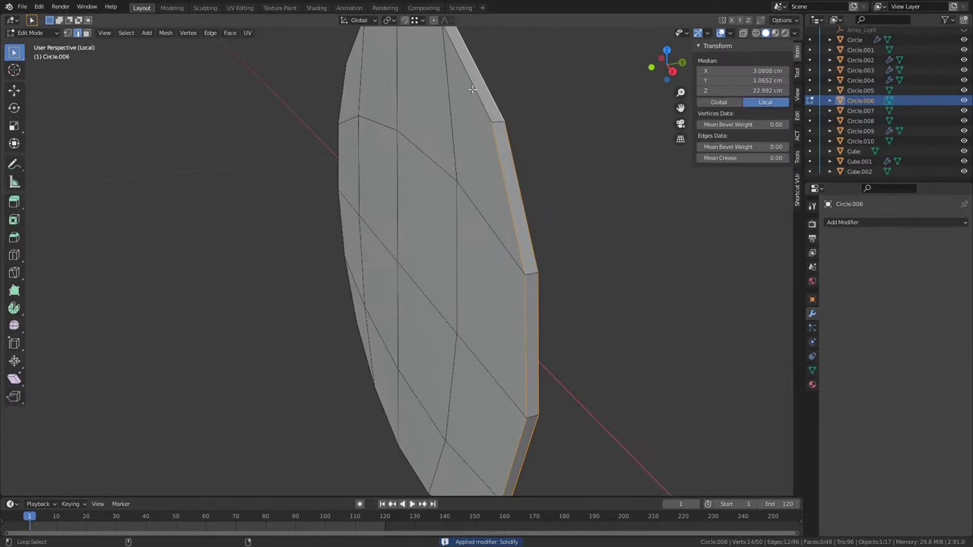
alt+click(472, 90)
middle_drag(472, 89, 253, 215)
key(f)
text(.025)
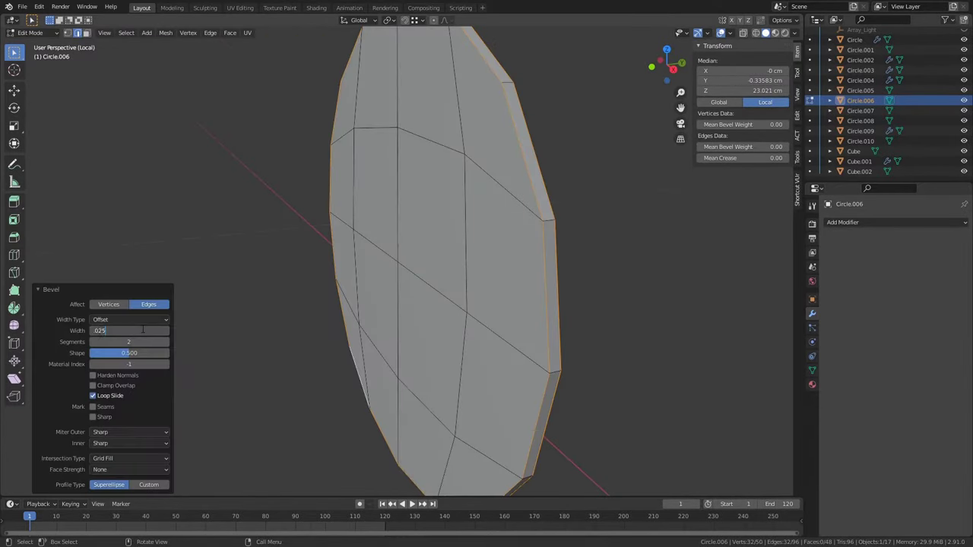
- Bevel the disc's outer rim edges at 0.025 with two segments
key(Tab)
scroll(457, 172, up, 3)
key(Tab)
key(3)
key(alt+a)
key(2)
- Mark UV seams on two of the disc's edge loops and rename it Glass
mouse_move(485, 261)
middle_down()
mouse_move(390, 221)
mouse_move(411, 396)
mouse_move(354, 306)
mouse_move(375, 293)
mouse_move(347, 201)
middle_up()
right_click(380, 283)
click(380, 283)
click(390, 222)
right_click(354, 307)
click(354, 306)
key(Tab)
key(F2)
- Hide the glass and bevel the lens ring's edges with a bevel value of 2
text(Glass)
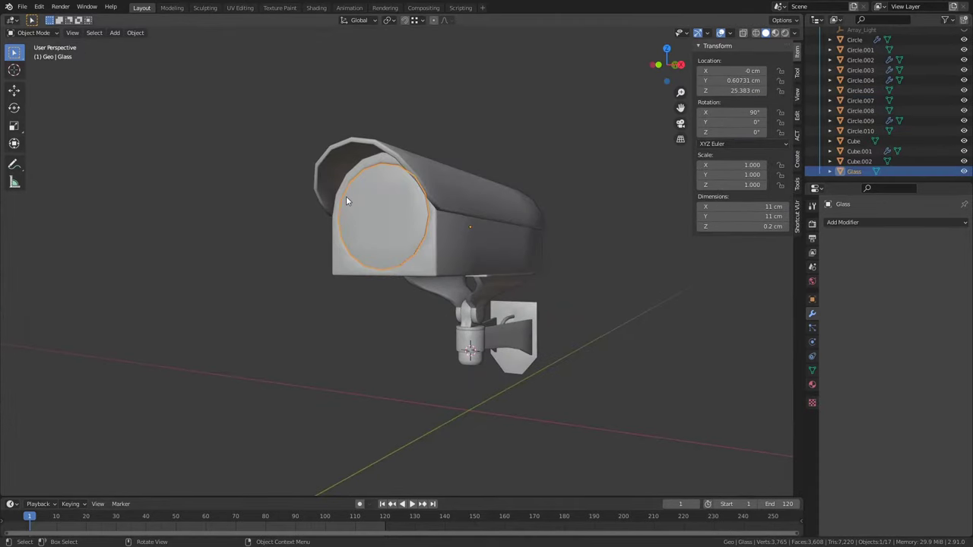
text(h)
scroll(346, 199, up, 4)
scroll(344, 210, up, 3)
click(344, 211)
key(KP_Divide)
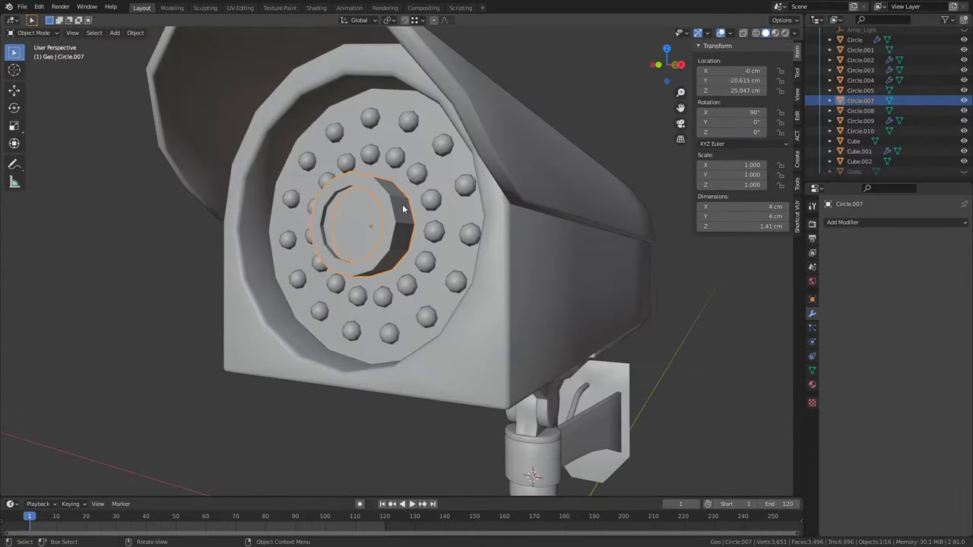
key(Tab)
middle_drag(402, 204, 560, 236)
key(ctrl+b)
click(559, 236)
double_click(141, 331)
text(2)
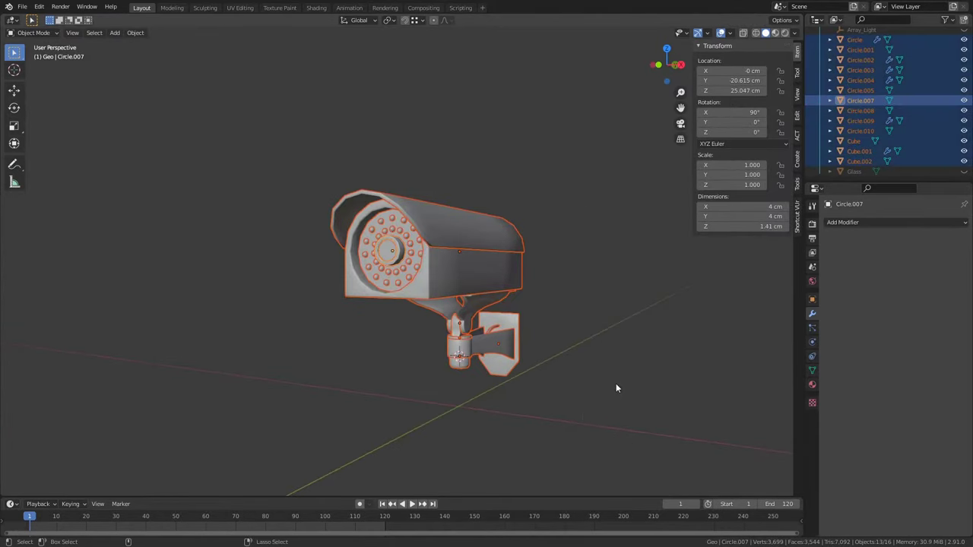
scroll(567, 354, down, 5)
- Inspect the swivel joint piece in isolation, then show the whole model again
key(a)
click(523, 307)
key(KP_Divide)
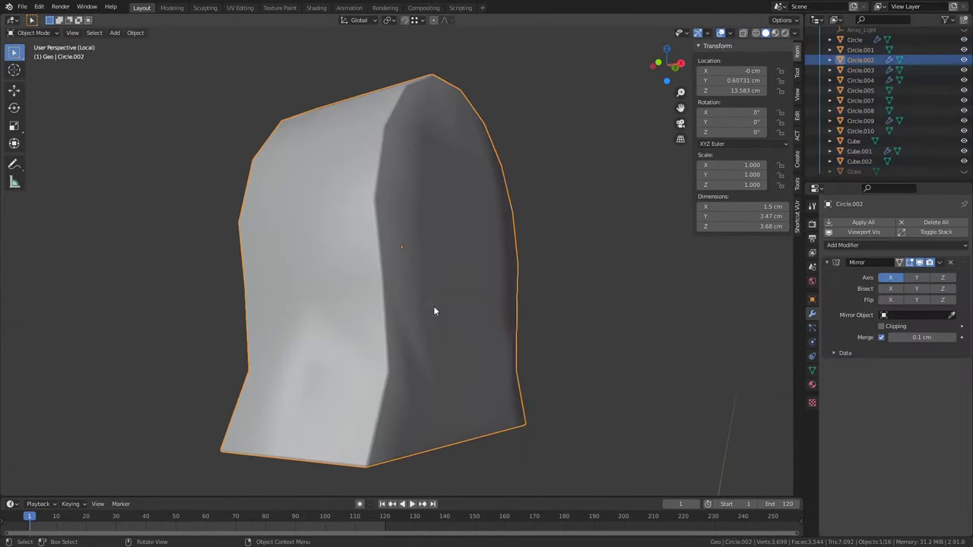
middle_drag(310, 390, 309, 341)
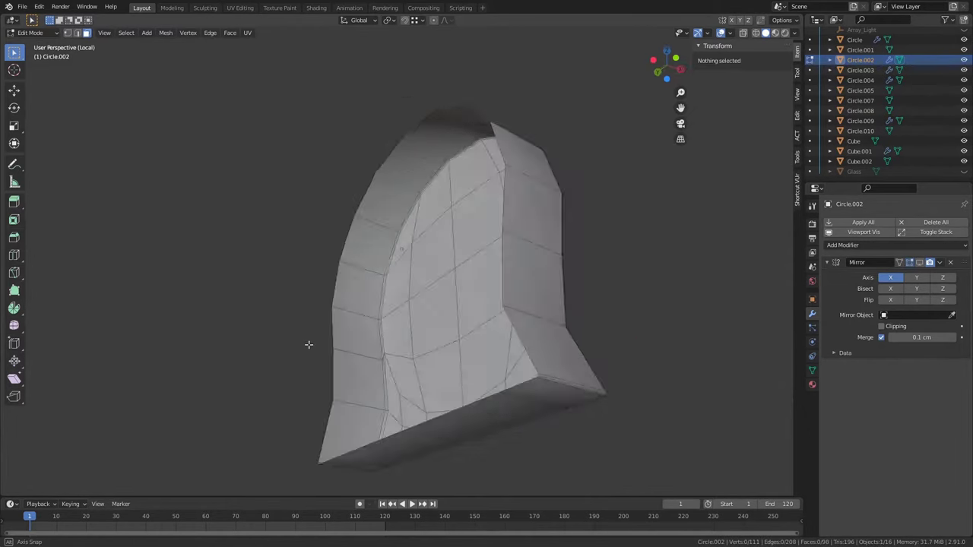
key(Tab)
key(KP_Divide)
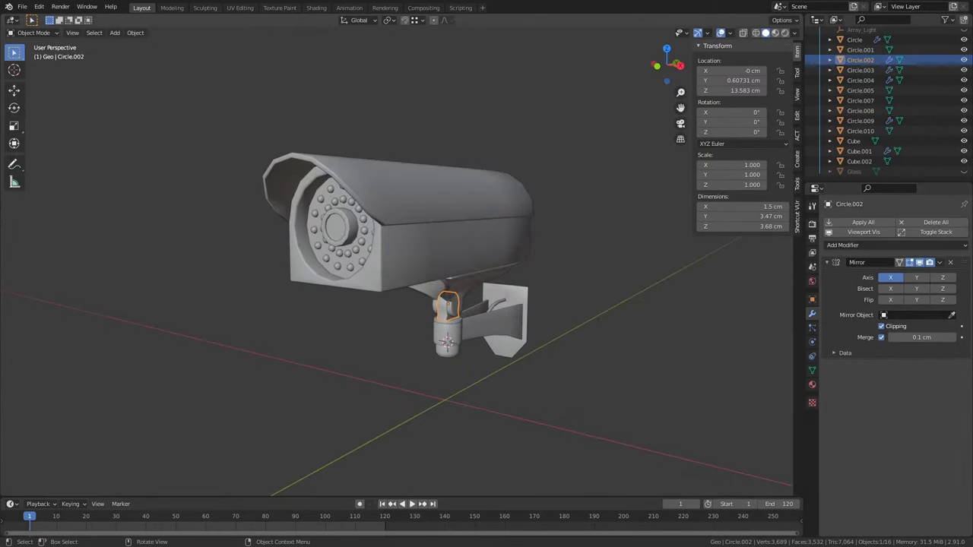
- Isolate the top shell and select its rim edge loops in edit mode
key(KP_Divide)
key(Tab)
mouse_move(232, 327)
middle_down()
mouse_move(355, 241)
mouse_move(580, 170)
mouse_move(534, 135)
middle_up()
scroll(410, 252, up, 5)
middle_drag(411, 251, 410, 307)
shift+click(411, 307)
scroll(558, 269, down, 5)
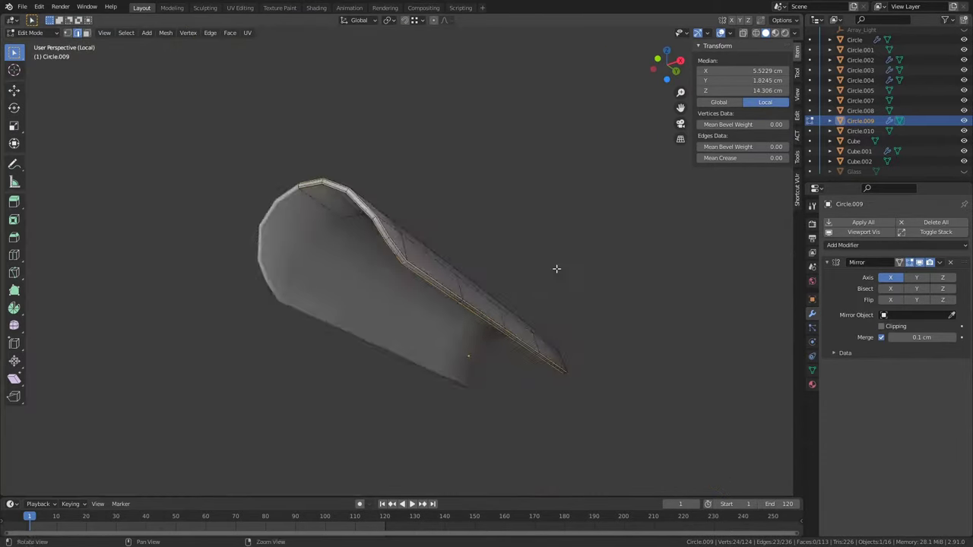
scroll(463, 231, up, 5)
mouse_move(558, 269)
middle_down()
mouse_move(463, 231)
mouse_move(469, 174)
middle_up()
scroll(272, 190, down, 3)
scroll(336, 233, up, 2)
alt+shift+click(335, 233)
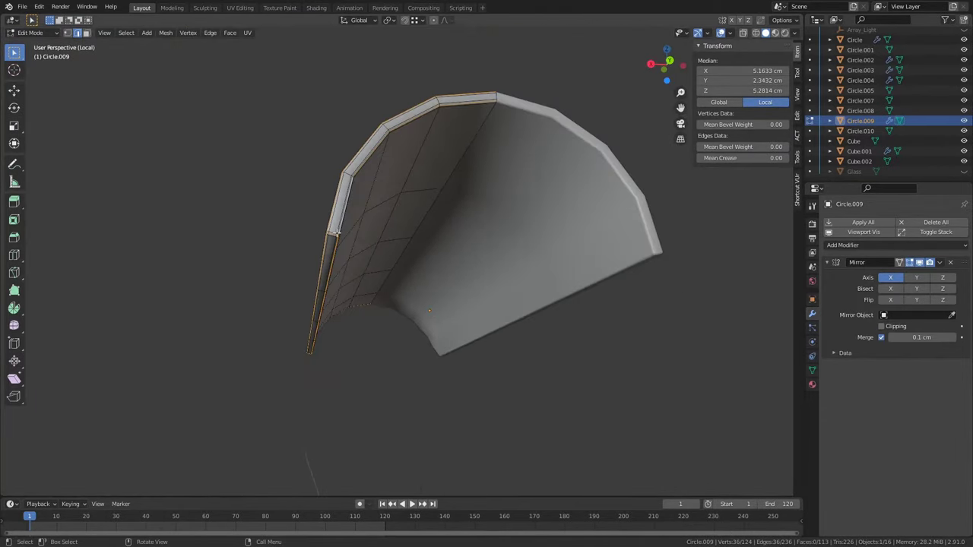
- Apply the top shell's Mirror modifier and return to the full model view
key(ctrl+a)
key(Tab)
middle_drag(408, 252, 608, 180)
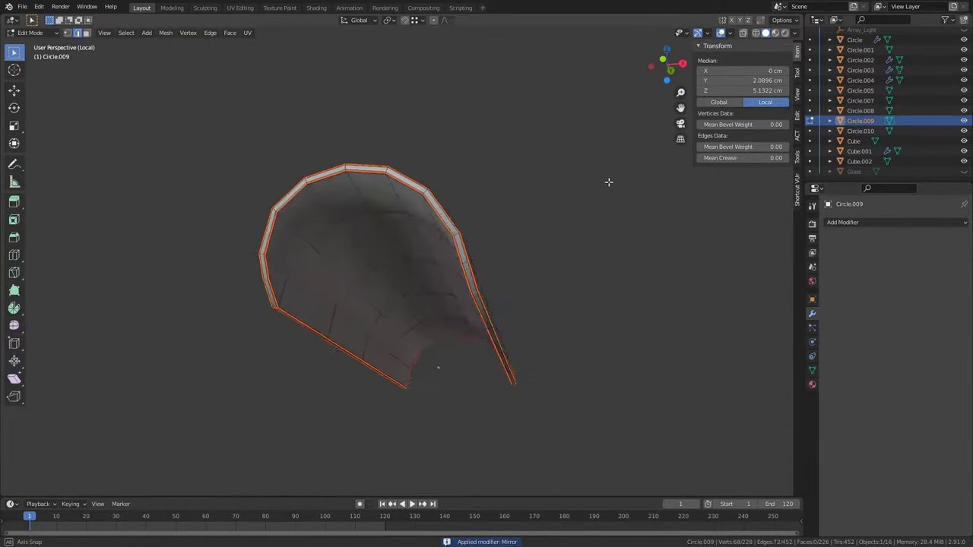
key(Tab)
key(KP_Divide)
- Isolate the camera housing, select its edge loops and apply its Mirror modifier
click(390, 241)
key(KP_Divide)
mouse_move(386, 189)
middle_down()
mouse_move(422, 278)
mouse_move(430, 159)
mouse_move(514, 277)
mouse_move(562, 274)
mouse_move(428, 152)
mouse_move(245, 158)
mouse_move(425, 228)
middle_up()
key(Tab)
alt+shift+click(514, 277)
key(u)
key(ctrl+a)
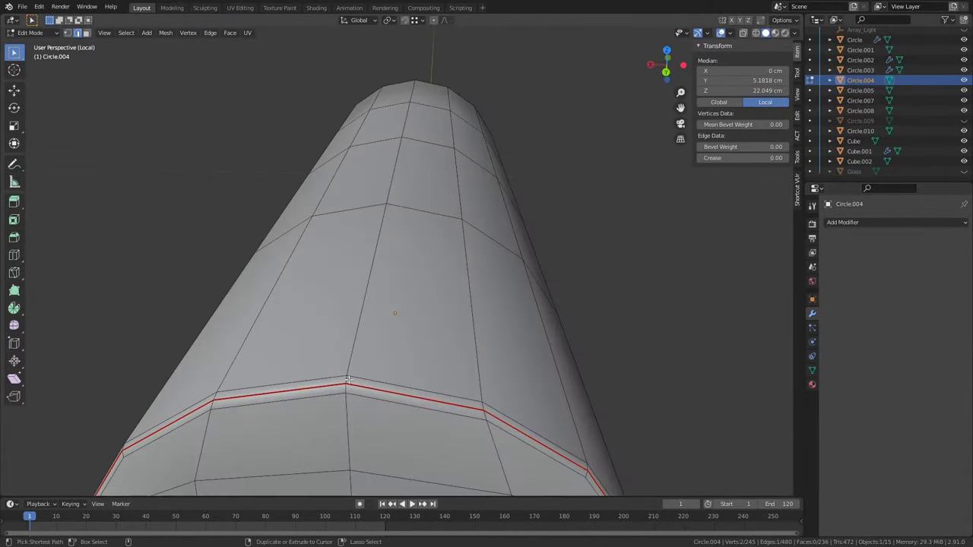
- Mark the selected housing tube loops as UV seams and return to the full view
scroll(625, 276, down, 5)
middle_drag(626, 276, 398, 423)
scroll(449, 155, up, 5)
middle_drag(449, 154, 445, 130)
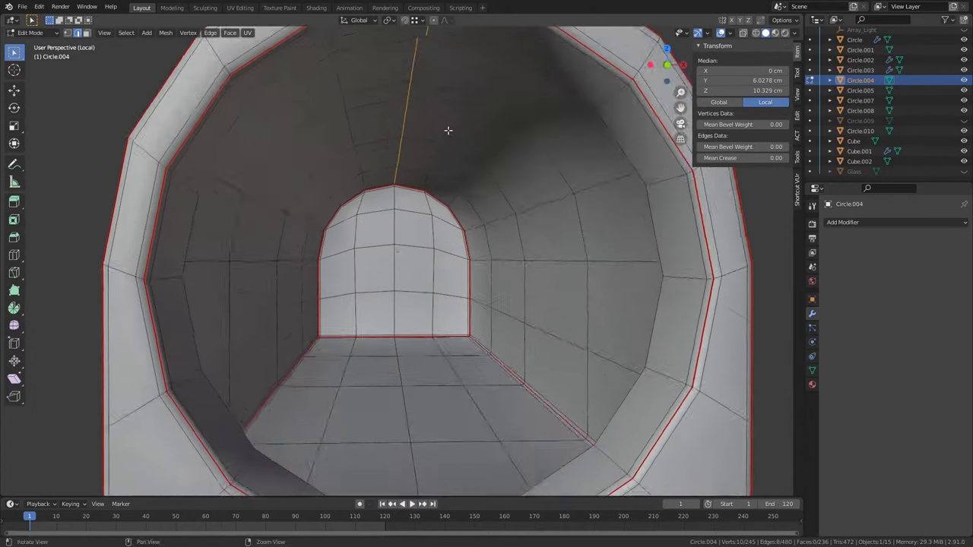
right_click(506, 272)
click(506, 272)
scroll(505, 272, down, 5)
key(alt+a)
mouse_move(543, 239)
middle_down()
mouse_move(517, 263)
mouse_move(337, 212)
middle_up()
key(Tab)
key(KP_Divide)
- Hide the camera housing and inspect the lens ring in isolation
key(h)
click(329, 185)
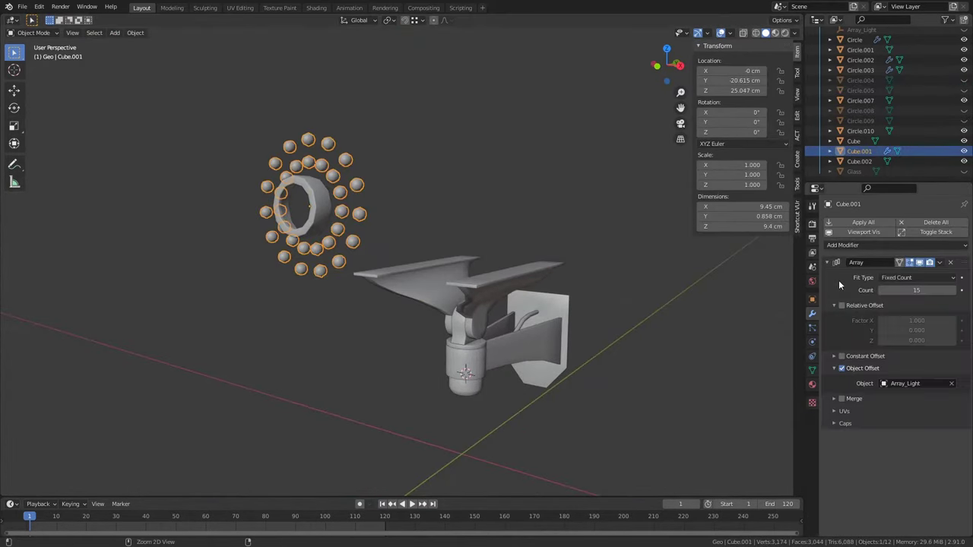
click(294, 209)
key(Tab)
key(KP_Divide)
mouse_move(529, 193)
middle_down()
mouse_move(542, 220)
mouse_move(462, 342)
mouse_move(433, 246)
mouse_move(419, 321)
middle_up()
scroll(426, 304, up, 3)
key(Tab)
key(KP_Divide)
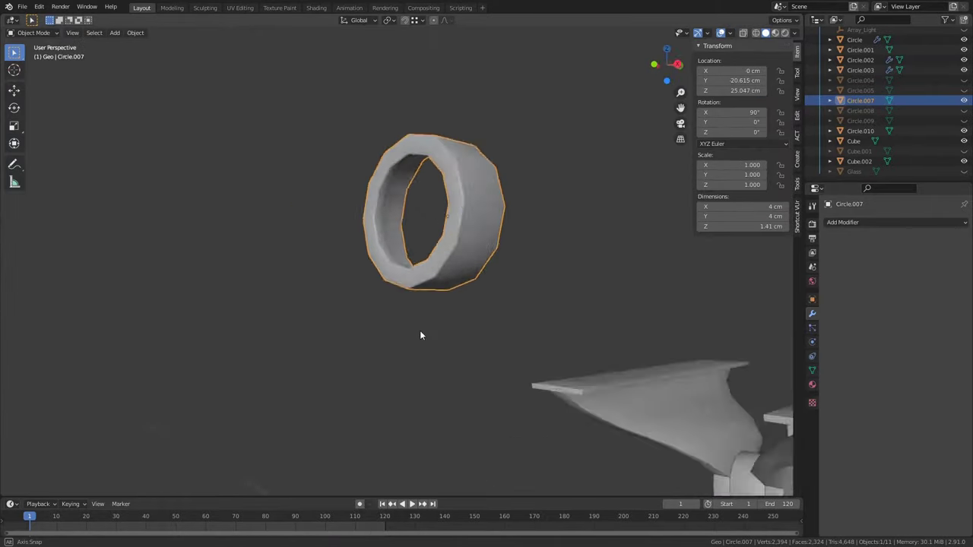
- Isolate the flared mount piece and mark its edge and wing-end loops as UV seams
click(476, 342)
key(KP_Divide)
key(Tab)
mouse_move(353, 320)
middle_down()
mouse_move(421, 469)
mouse_move(446, 330)
mouse_move(434, 250)
middle_up()
scroll(424, 193, up, 3)
mouse_move(424, 193)
middle_down()
mouse_move(445, 174)
mouse_move(380, 98)
mouse_move(406, 187)
mouse_move(570, 290)
mouse_move(472, 315)
mouse_move(370, 276)
mouse_move(606, 298)
mouse_move(604, 330)
mouse_move(393, 330)
middle_up()
alt+click(472, 315)
alt+click(393, 330)
alt+shift+click(393, 329)
key(u)
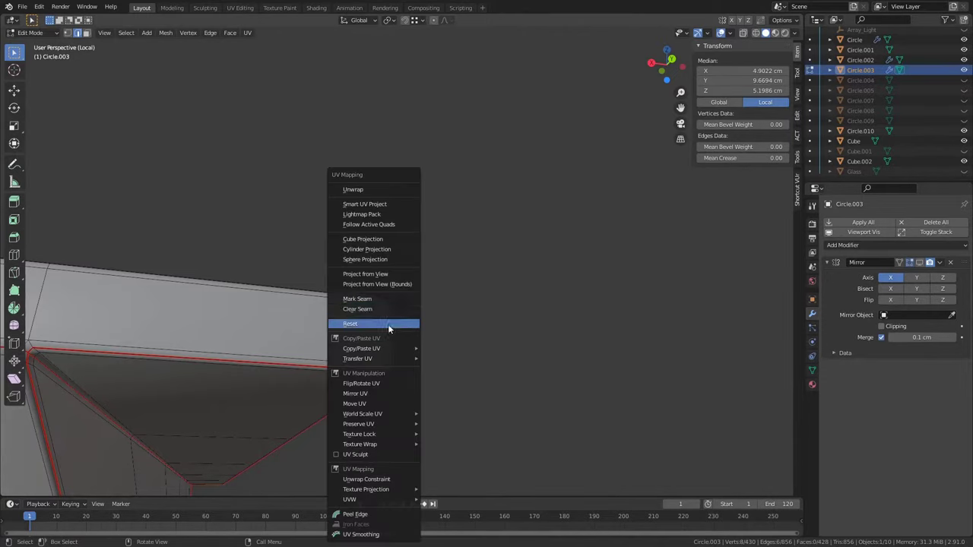
mouse_move(342, 295)
middle_down()
mouse_move(475, 305)
mouse_move(462, 476)
middle_up()
click(435, 299)
middle_drag(397, 326, 245, 242)
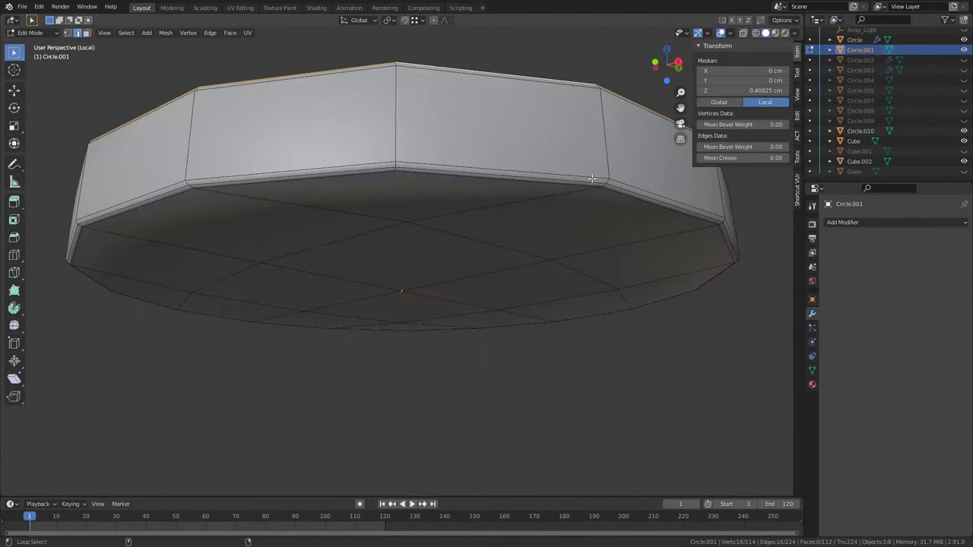
- Mark seams on the disc, then isolate the cup Circle.010 and mark its rim edges as seams
key(ctrl+KP_1)
middle_drag(403, 318, 399, 301)
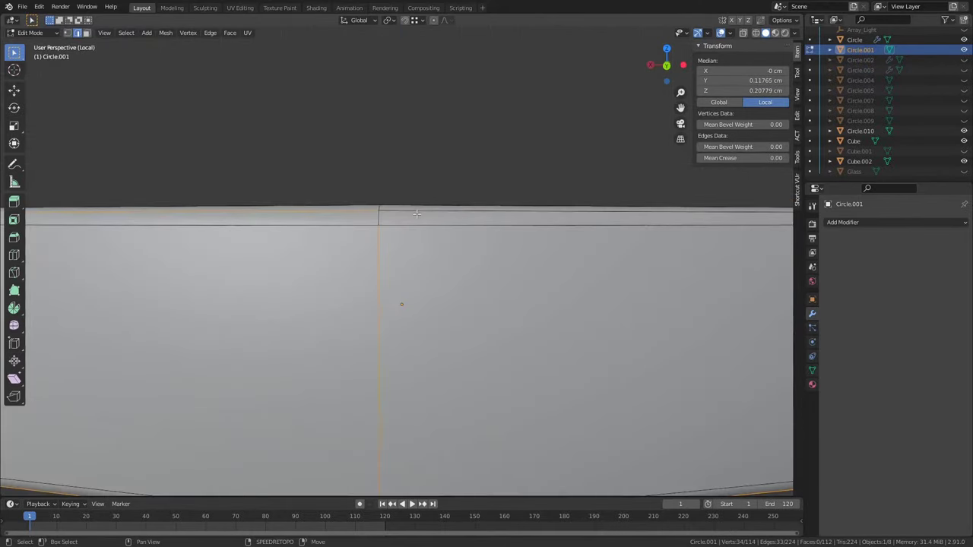
key(u)
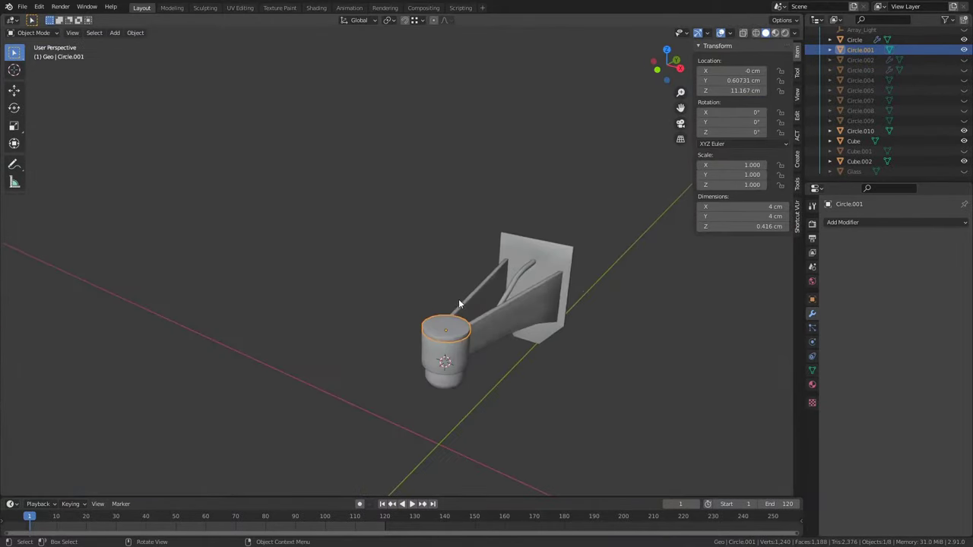
click(462, 396)
key(KP_Divide)
key(Tab)
mouse_move(462, 396)
middle_down()
mouse_move(476, 280)
mouse_move(402, 137)
mouse_move(404, 274)
middle_up()
scroll(404, 228, up, 3)
scroll(404, 274, up, 4)
key(alt+a)
scroll(400, 152, down, 4)
mouse_move(400, 152)
middle_down()
mouse_move(537, 285)
mouse_move(310, 337)
mouse_move(424, 411)
middle_up()
- Isolate the bent rod Cube.002 and inspect its mesh in Edit Mode
click(528, 279)
key(KP_Divide)
key(Tab)
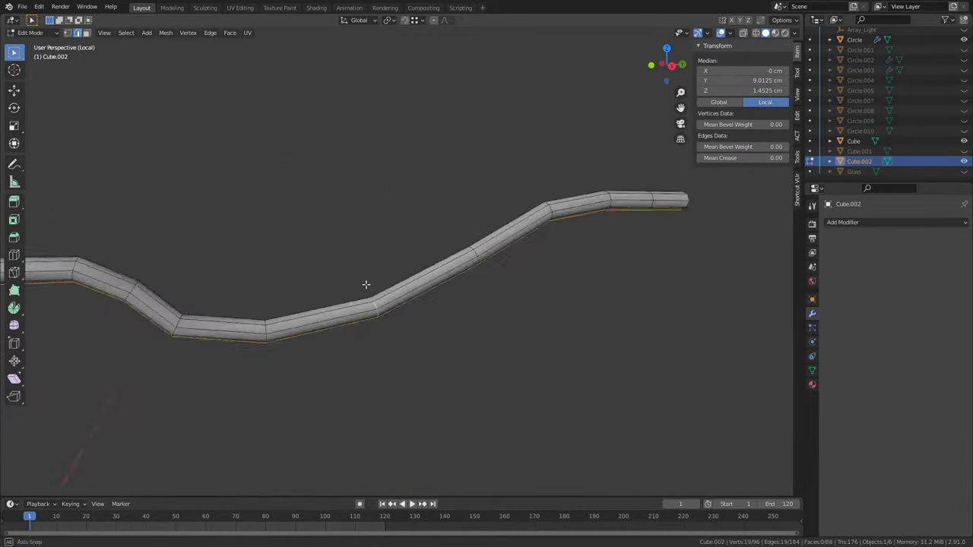
key(KP_Divide)
- Isolate the wall plate and mark its top rim and outline edges as seams
click(533, 289)
key(KP_Divide)
scroll(471, 173, up, 4)
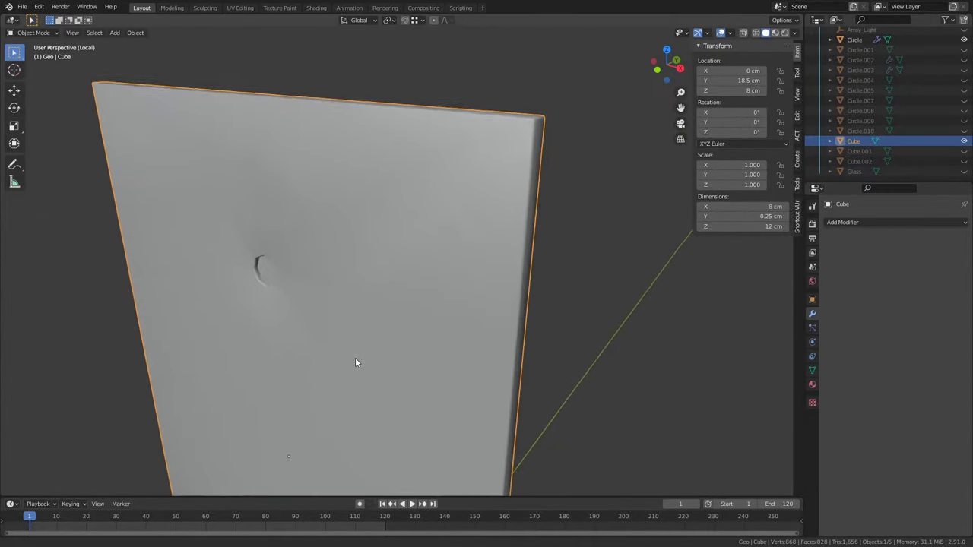
key(Tab)
middle_drag(355, 358, 467, 197)
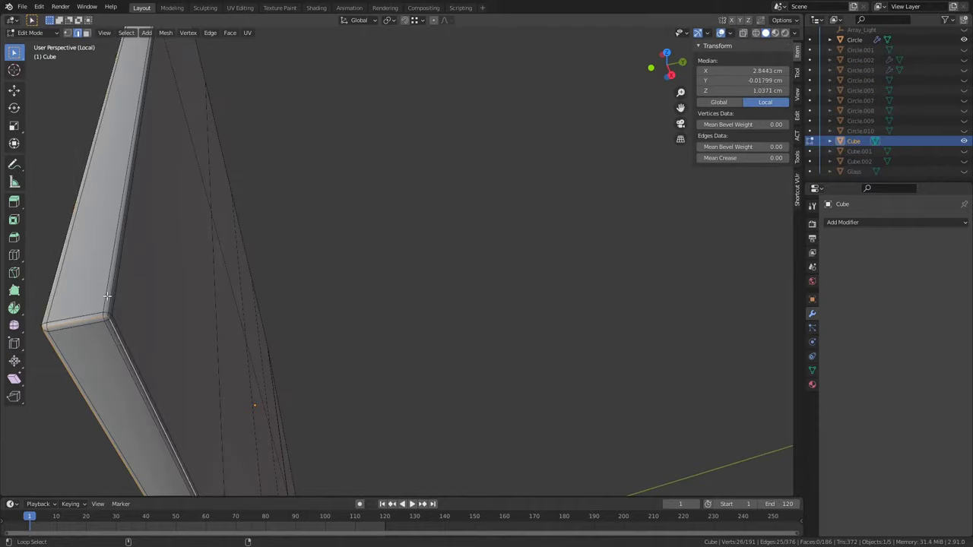
mouse_move(419, 389)
middle_down()
mouse_move(61, 239)
mouse_move(404, 245)
middle_up()
alt+click(355, 210)
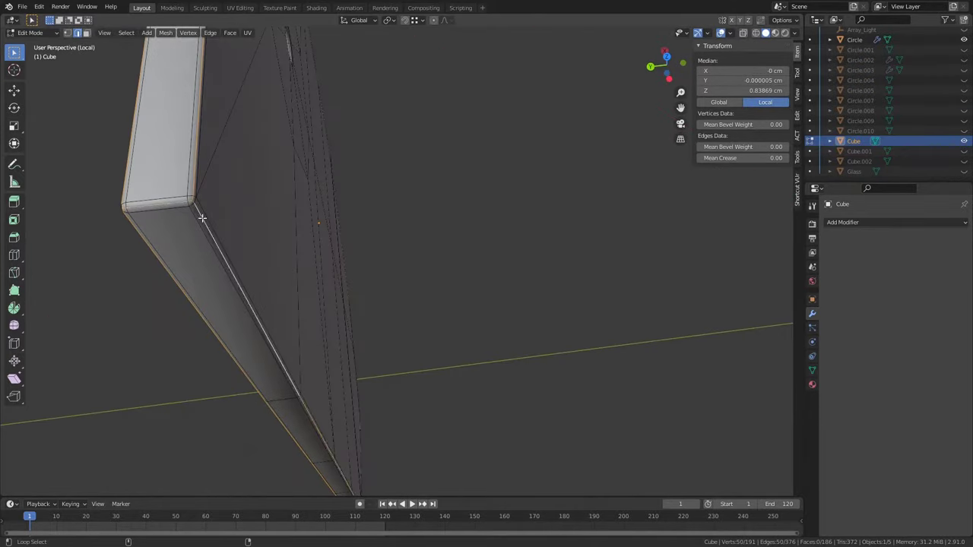
mouse_move(355, 209)
middle_down()
mouse_move(439, 271)
mouse_move(313, 206)
mouse_move(348, 195)
mouse_move(228, 215)
middle_up()
alt+shift+click(439, 271)
alt+shift+click(228, 215)
key(u)
click(229, 164)
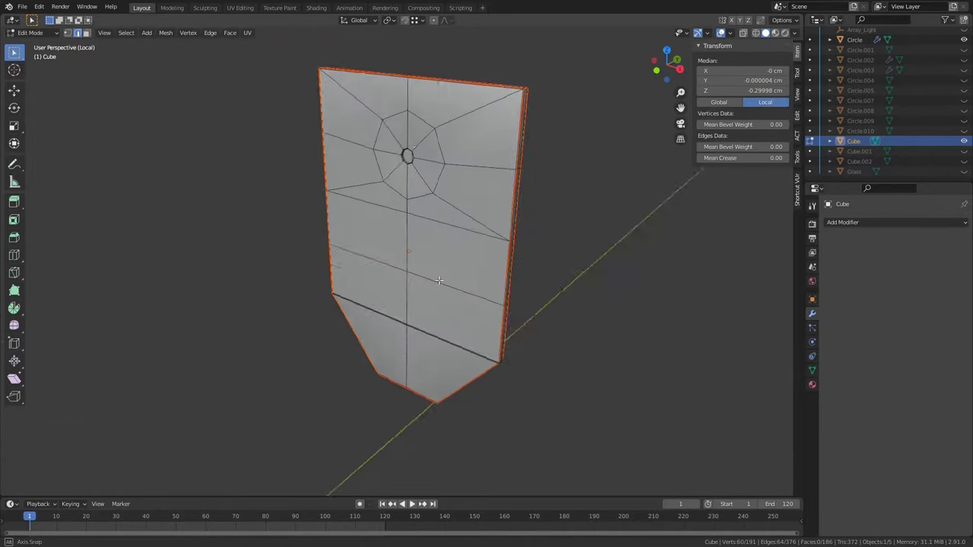
- Mark the edge loop around the wall plate's hole as a seam
mouse_move(229, 164)
middle_down()
mouse_move(299, 332)
mouse_move(327, 228)
middle_up()
scroll(298, 332, up, 6)
alt+click(298, 332)
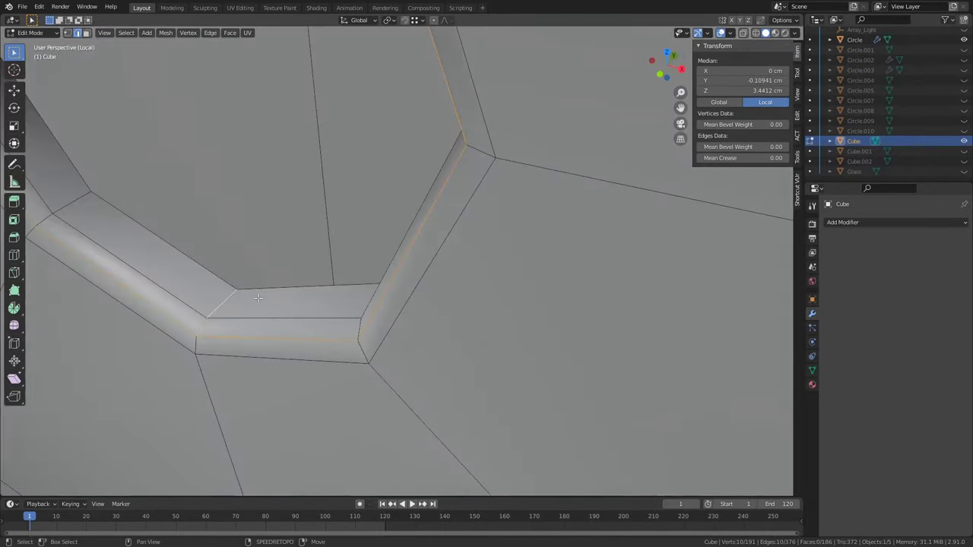
scroll(327, 228, down, 3)
key(ctrl+e)
- Select several edge loops along the curved Circle clip
click(327, 124)
key(alt+a)
scroll(400, 179, down, 3)
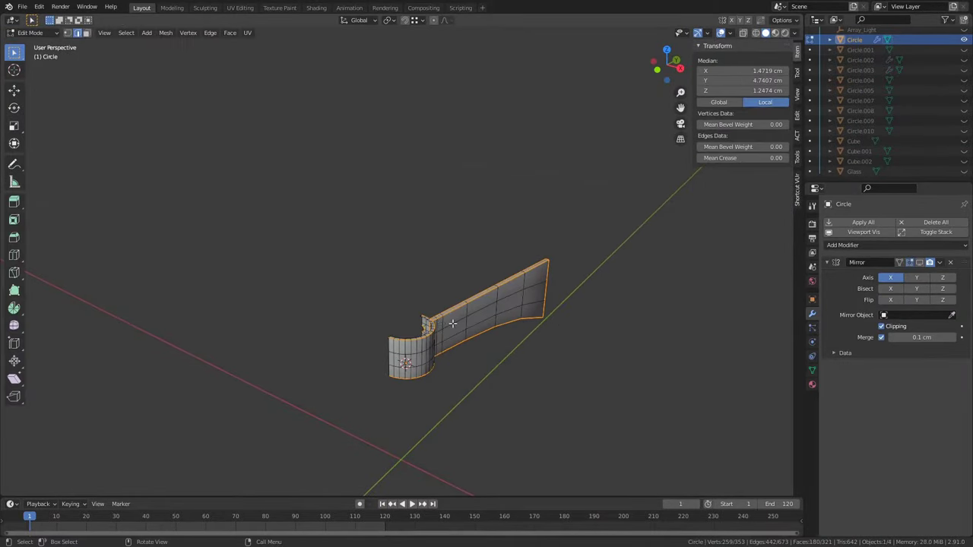
scroll(452, 324, up, 3)
middle_drag(311, 232, 419, 373)
scroll(419, 373, up, 3)
alt+click(542, 237)
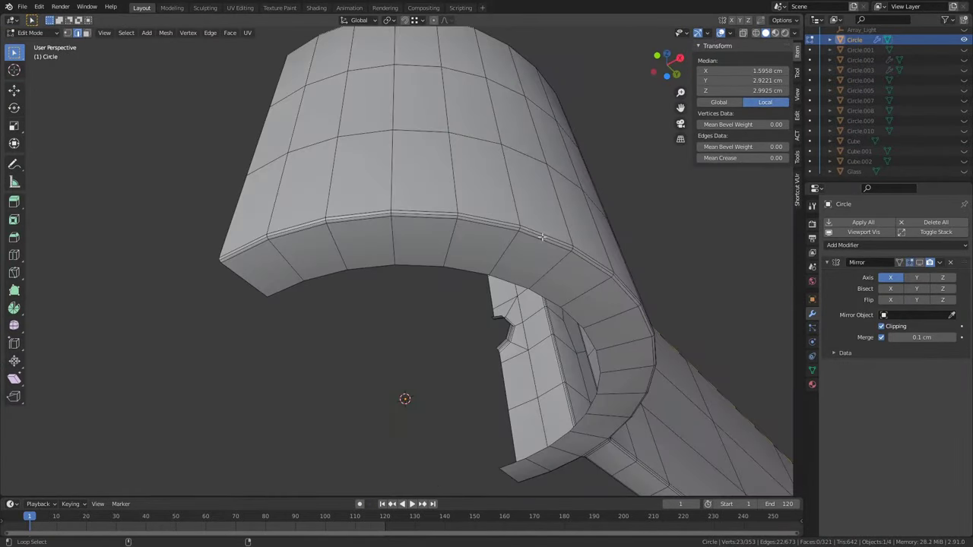
scroll(542, 237, up, 3)
alt+click(376, 196)
mouse_move(542, 237)
middle_down()
mouse_move(376, 191)
mouse_move(374, 341)
middle_up()
scroll(356, 198, down, 3)
scroll(374, 341, up, 4)
alt+shift+click(374, 341)
- Add the clip's inner-curve and wall-end loops and mark all chosen loops as seams
scroll(176, 334, down, 3)
mouse_move(176, 335)
middle_down()
mouse_move(437, 399)
mouse_move(298, 206)
mouse_move(413, 293)
middle_up()
scroll(436, 400, up, 3)
alt+shift+click(298, 206)
scroll(284, 213, down, 5)
scroll(371, 225, up, 3)
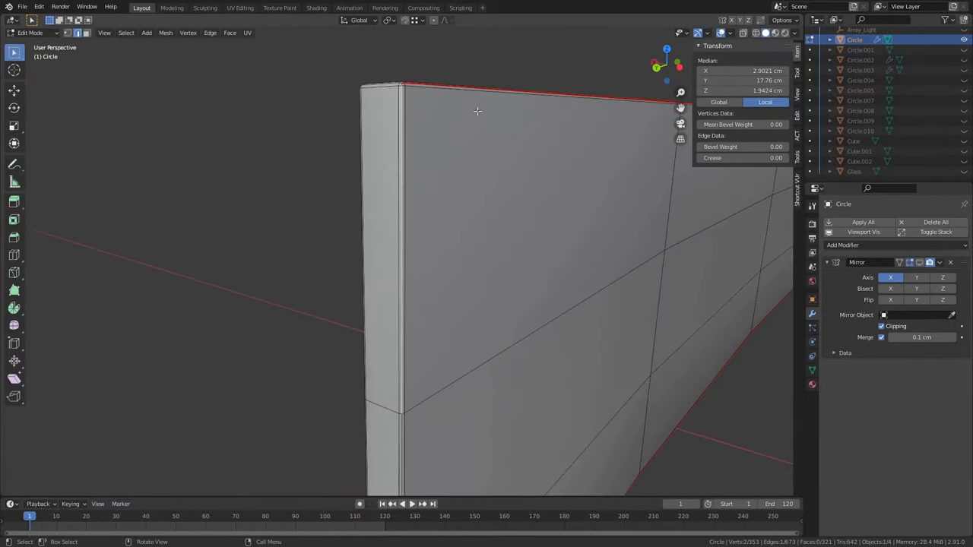
mouse_move(371, 225)
middle_down()
mouse_move(421, 165)
mouse_move(459, 251)
middle_up()
scroll(459, 252, up, 3)
alt+click(447, 239)
scroll(447, 238, down, 3)
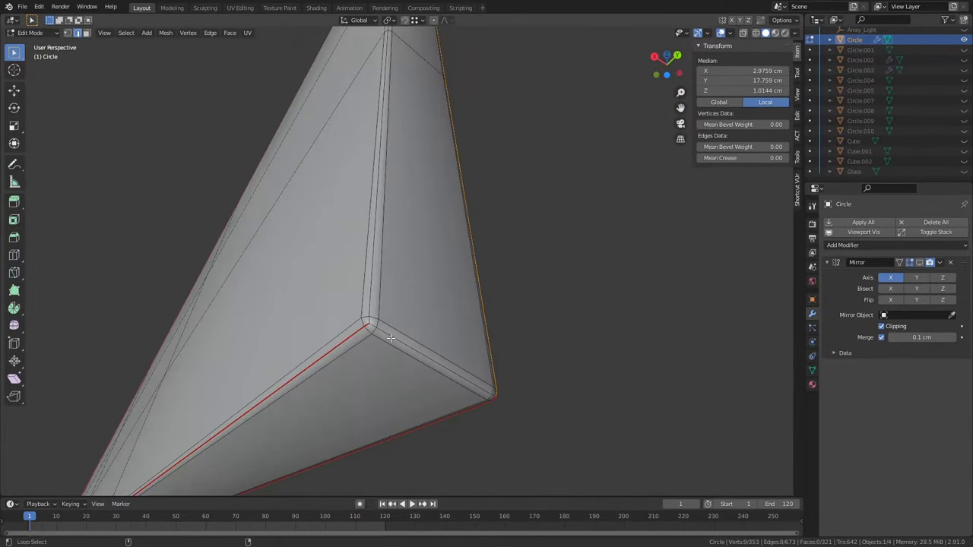
right_click(342, 297)
key(Tab)
- Leave the isolated view and unhide the cable parts
middle_drag(569, 244, 513, 316)
key(KP_Divide)
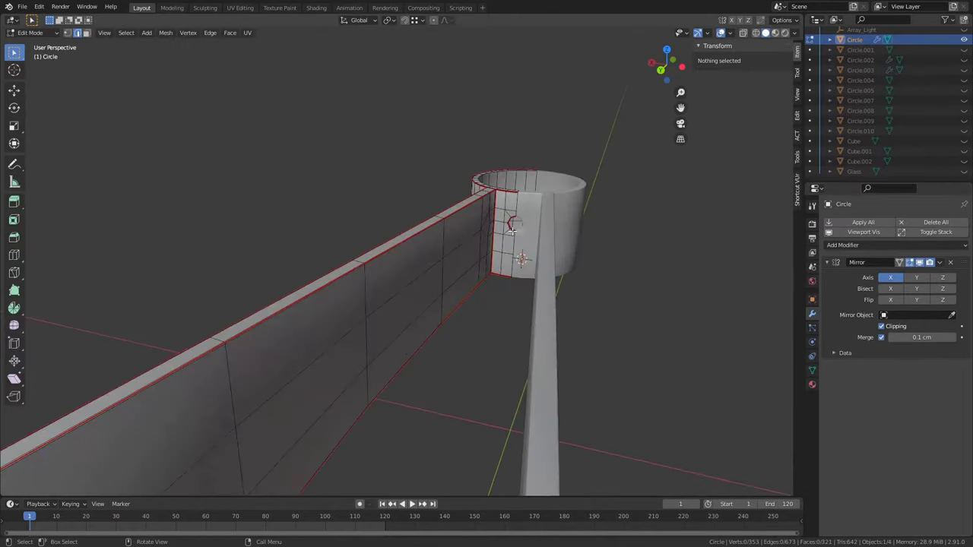
scroll(542, 264, down, 3)
scroll(542, 264, up, 6)
drag(964, 151, 964, 161)
click(860, 59)
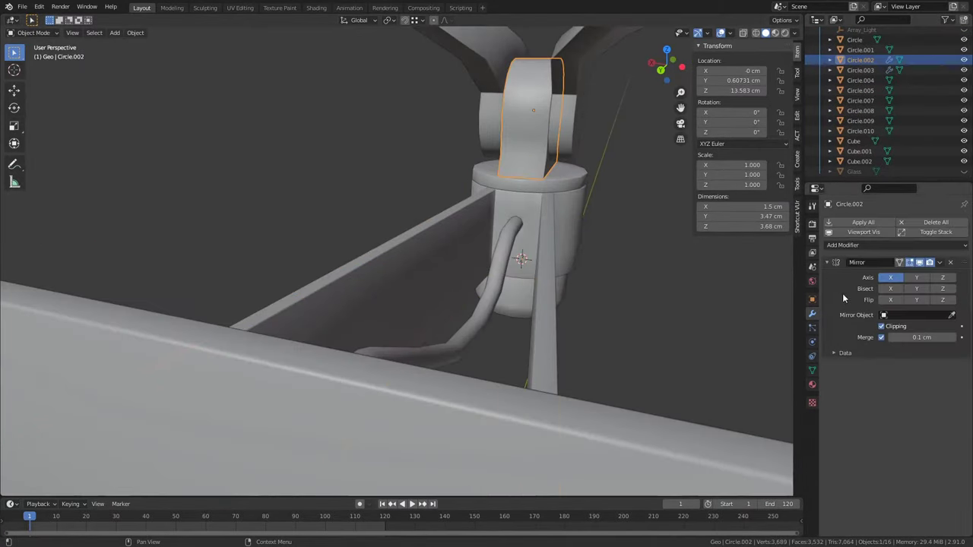
scroll(242, 152, down, 3)
- Delete the selected geometry from Cube.001 and return to Object Mode
key(KP_3)
click(468, 155)
scroll(467, 155, up, 5)
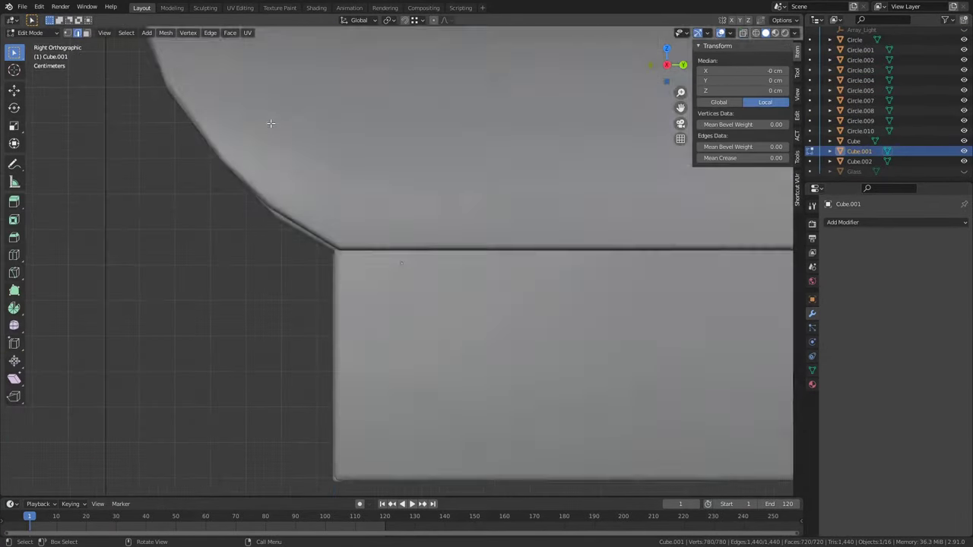
key(Tab)
key(b)
click(426, 117)
key(Tab)
middle_drag(427, 117, 517, 266)
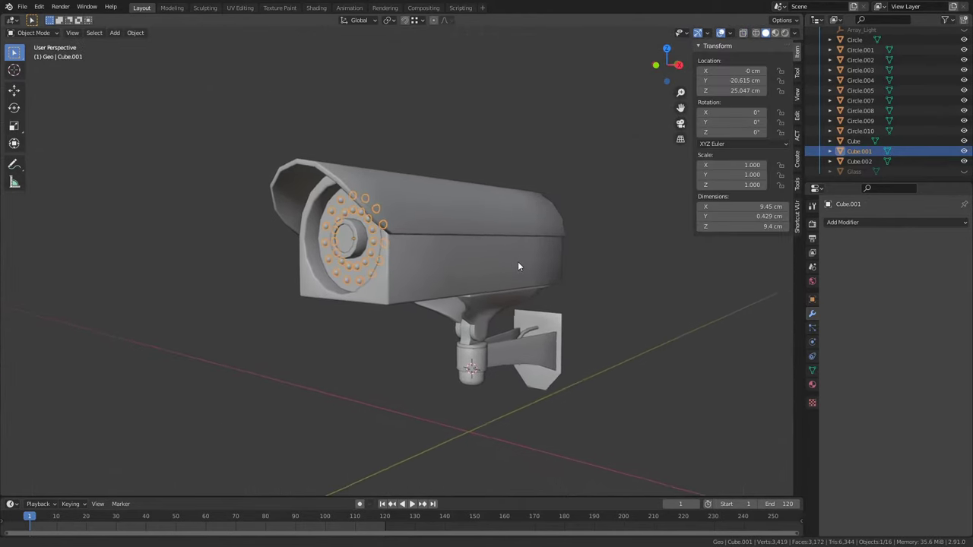
- Join the housing parts into one object named Body
click(872, 29)
drag(251, 146, 490, 311)
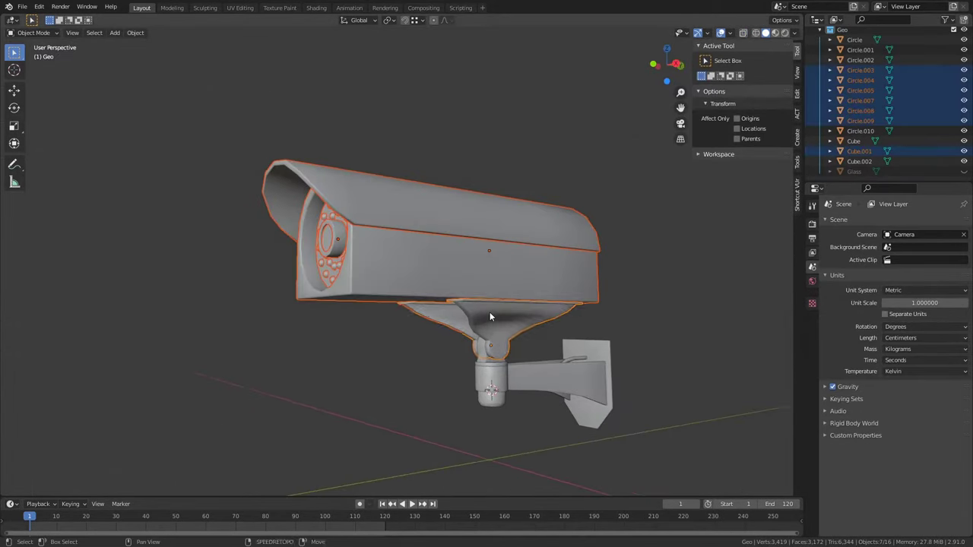
key(ctrl+j)
key(F2)
text(Body)
key(Return)
scroll(490, 345, up, 8)
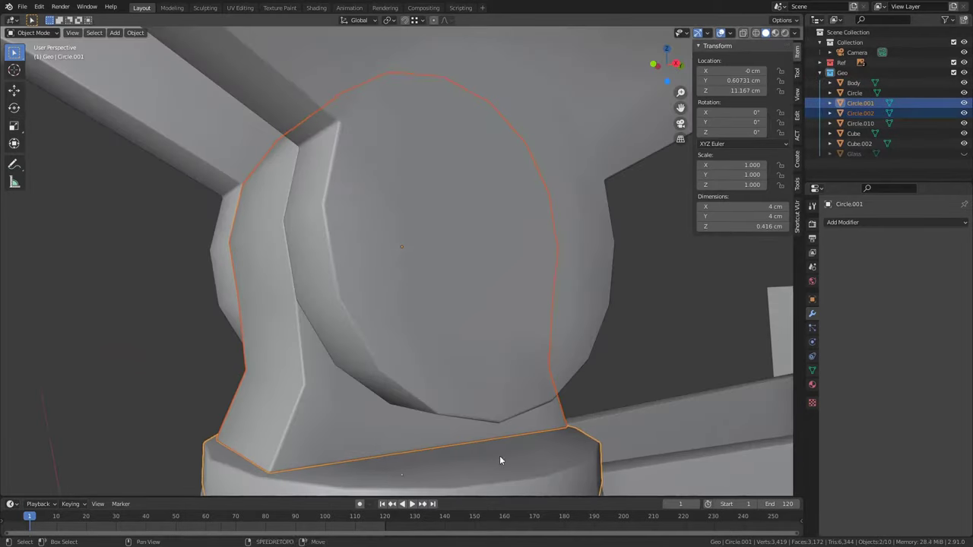
- Join the ring and joint pieces into one object named Connection
shift+click(441, 323)
key(ctrl+j)
key(F2)
key(Return)
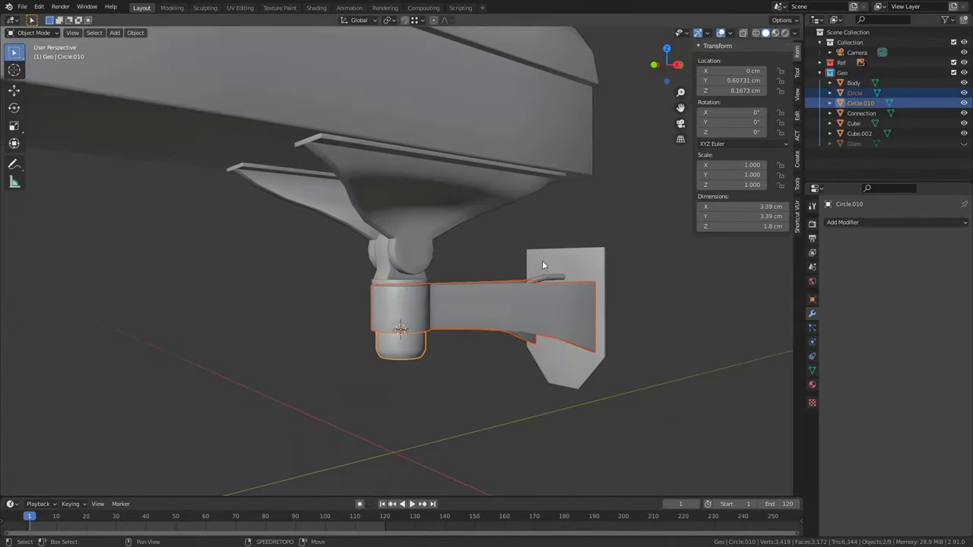
- Name the bracket and wall plate object Base and set its origin to the 3D cursor
click(581, 260)
key(F2)
text(Base)
key(Return)
key(ctrl+alt+shift+c)
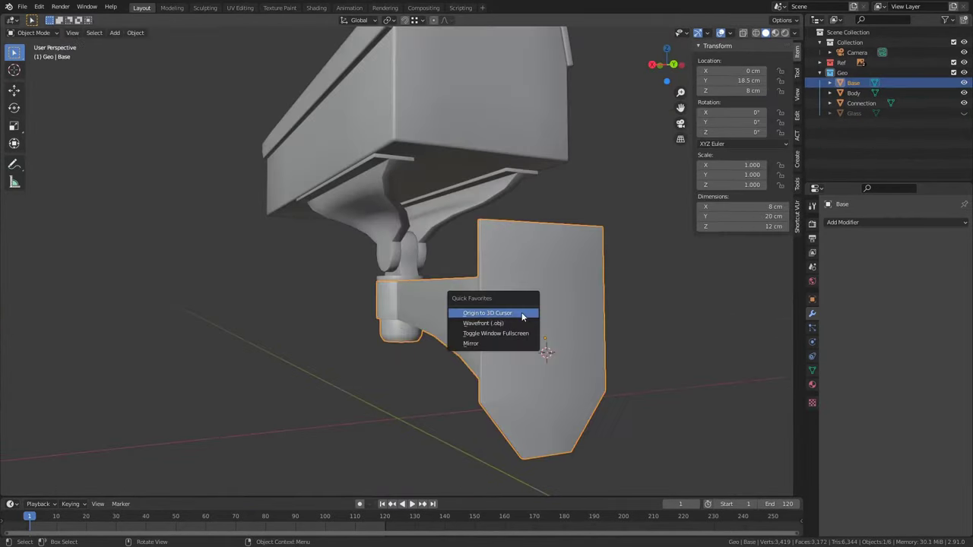
click(521, 313)
scroll(541, 302, down, 5)
- UV-unwrap Body, Connection and Base together with an adjusted margin
middle_drag(541, 302, 262, 156)
click(240, 8)
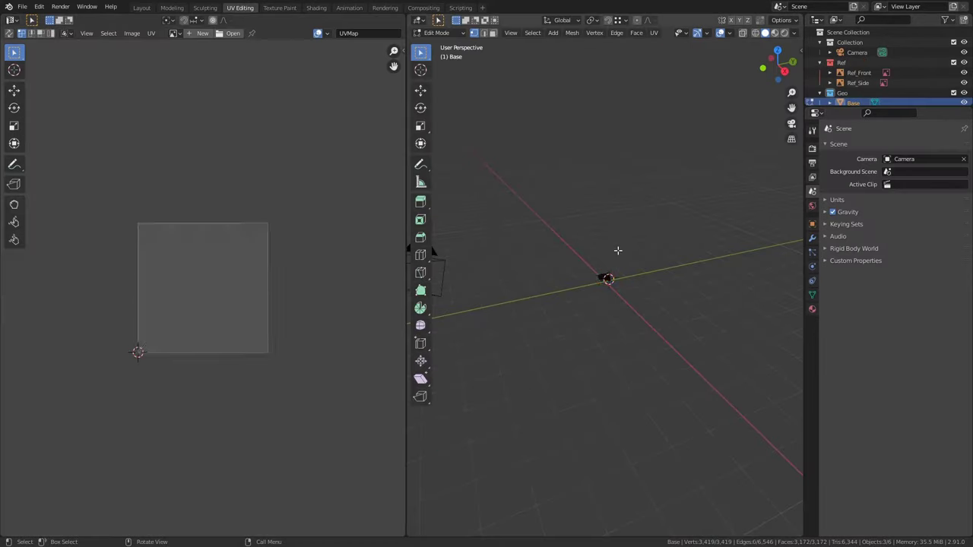
key(a)
key(u)
click(593, 176)
double_click(536, 525)
key(Return)
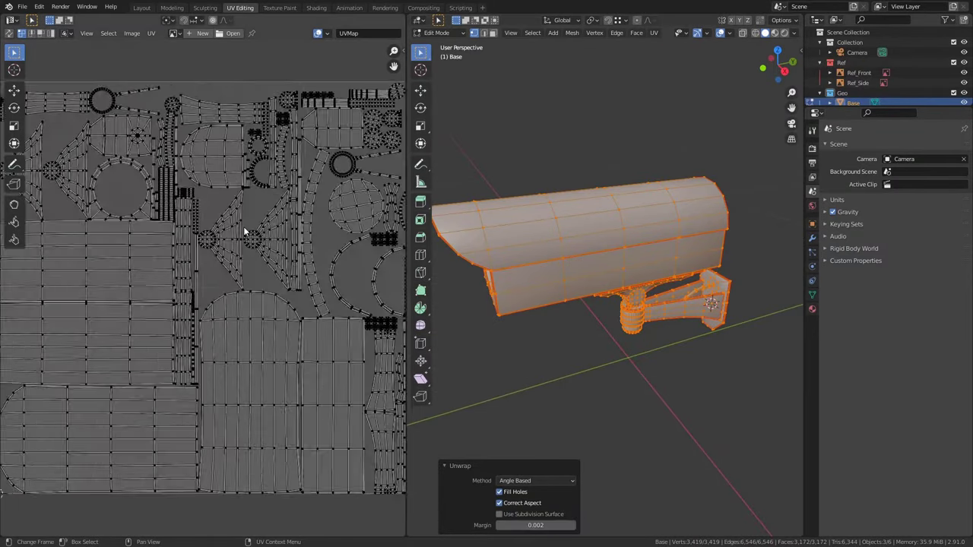
click(141, 8)
- Unhide the Glass object and UV-unwrap it
click(964, 113)
click(855, 113)
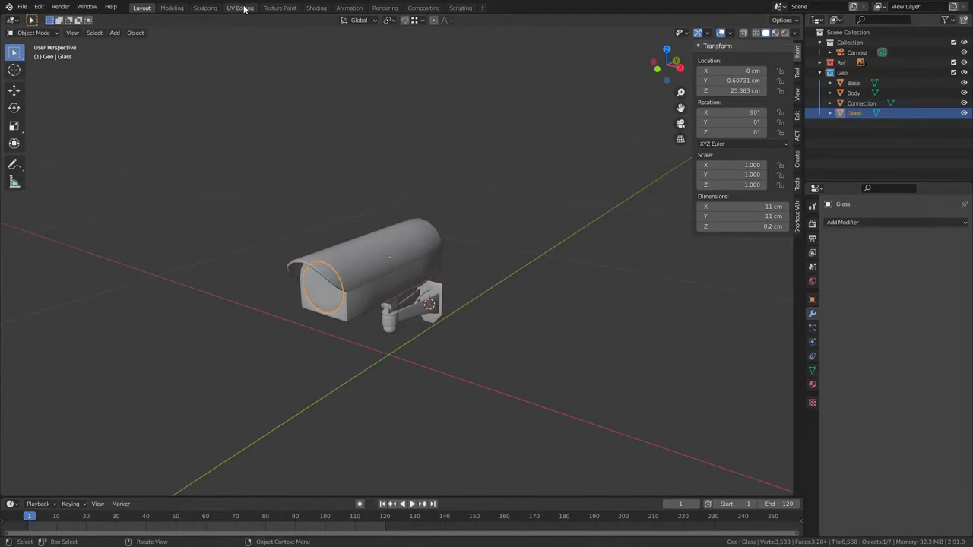
click(240, 8)
key(u)
click(559, 177)
click(141, 8)
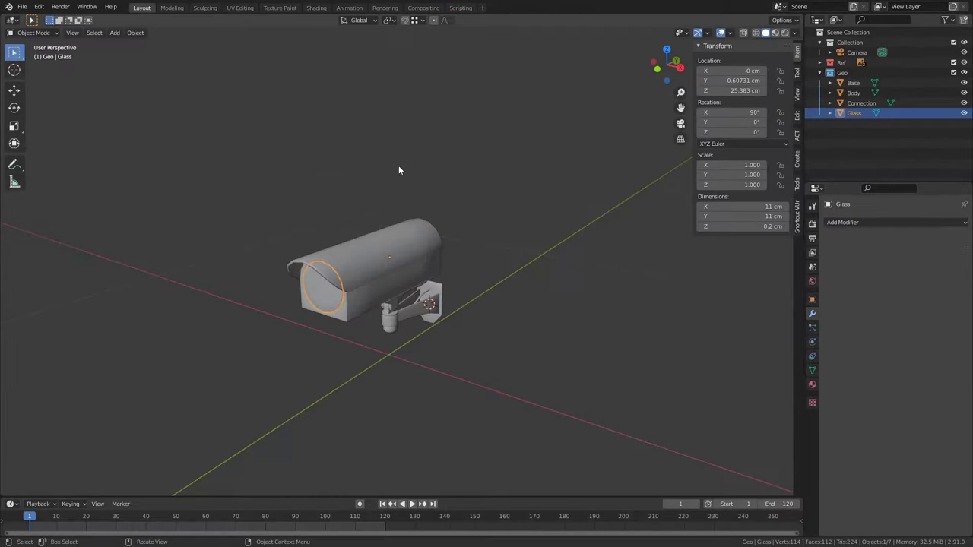
click(488, 182)
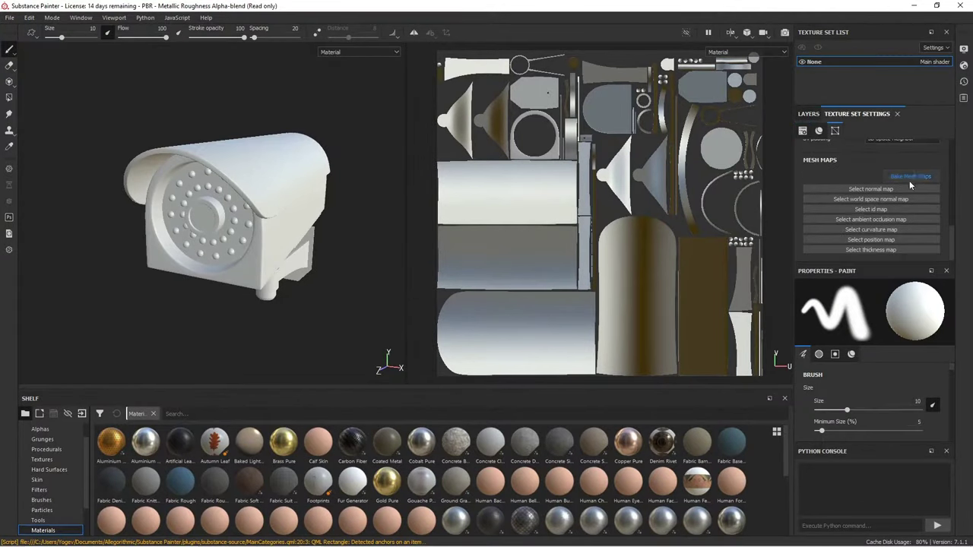
- Bake the mesh maps for the camera model after choosing the output size
click(910, 181)
click(486, 138)
click(624, 436)
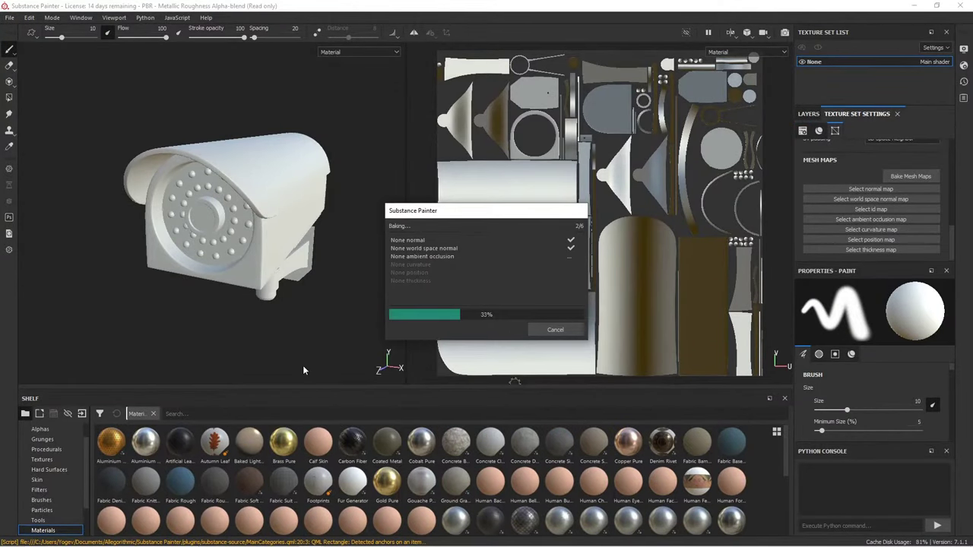
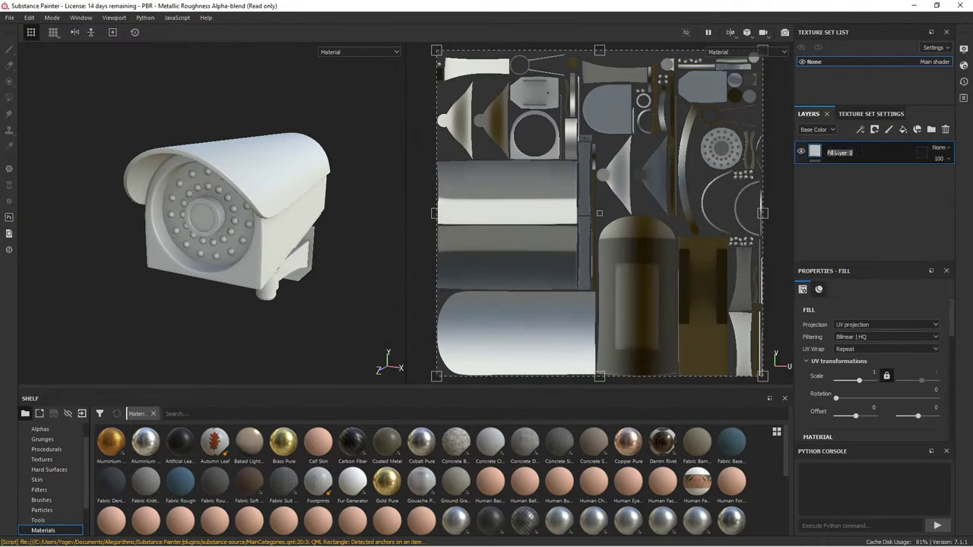
- Make the Base fill layer fully metallic with a black base colour
scroll(872, 357, down, 3)
drag(836, 396, 936, 397)
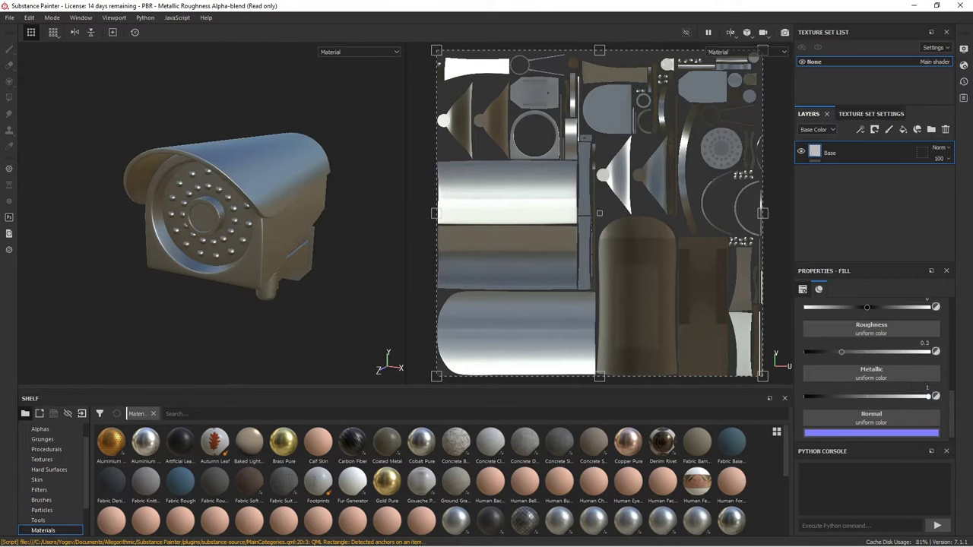
scroll(871, 365, up, 2)
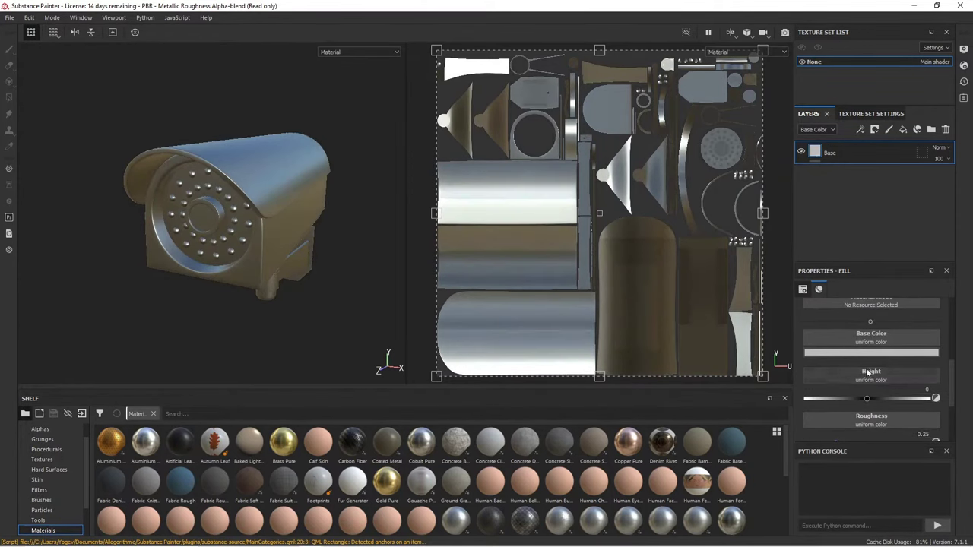
click(872, 352)
drag(958, 455, 958, 462)
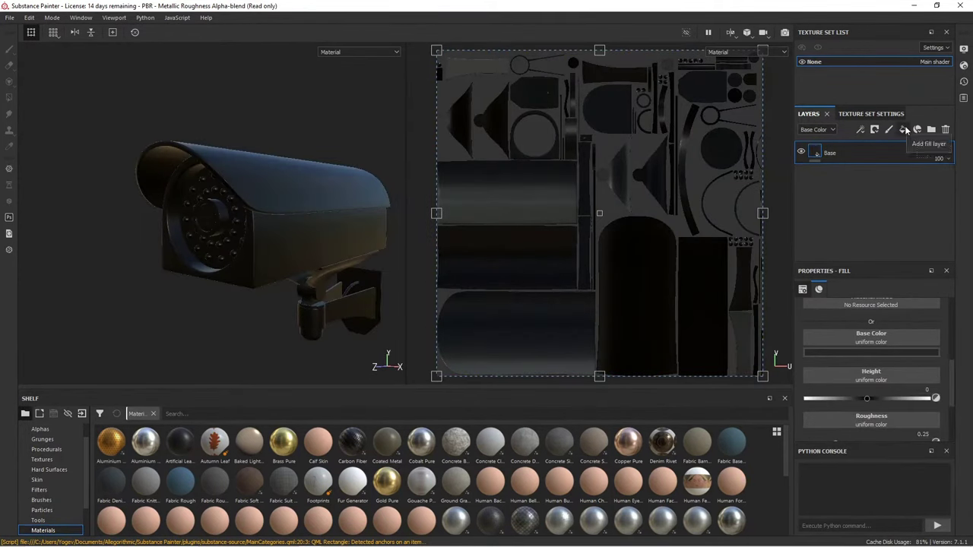
- Add a Rough_Var_1 roughness fill layer whose black mask is filled with Grunge Map 008
click(905, 130)
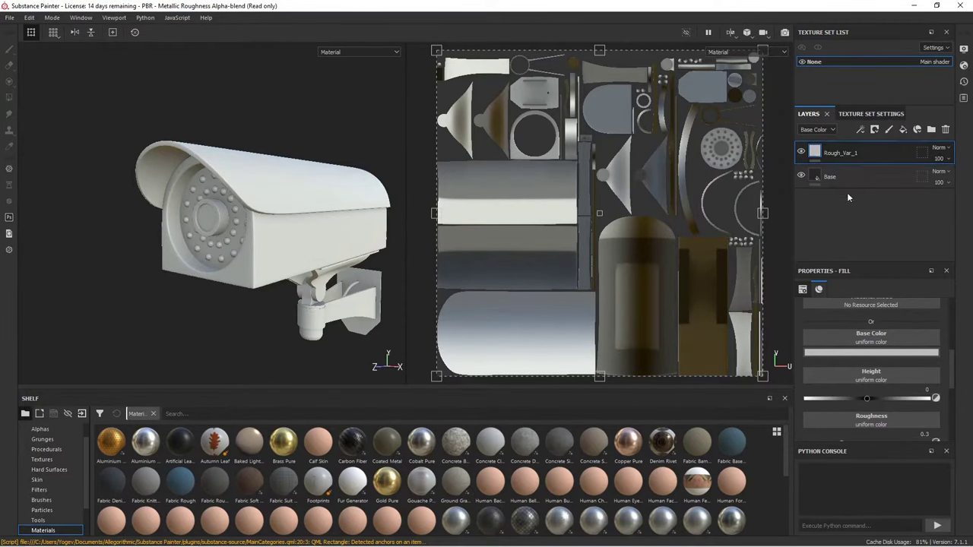
scroll(871, 365, up, 2)
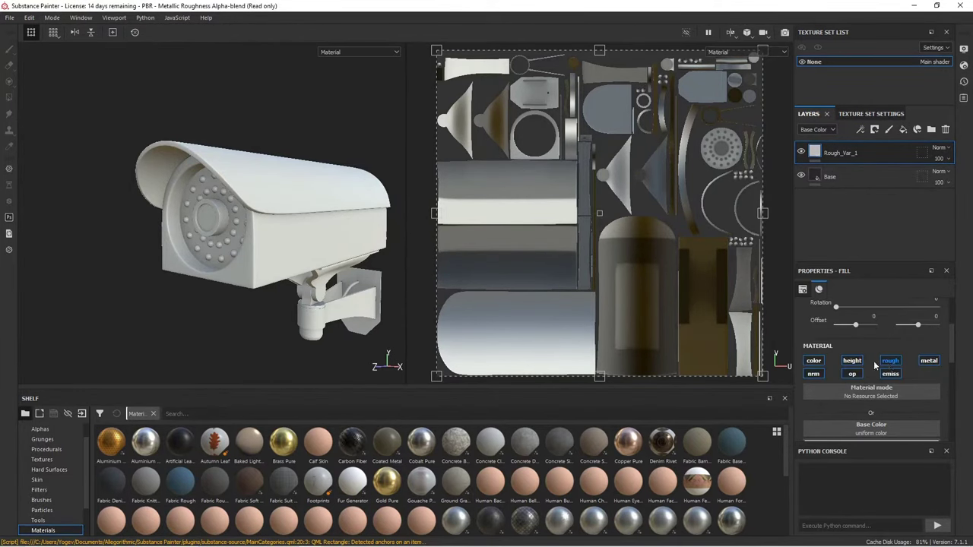
click(929, 300)
right_click(897, 153)
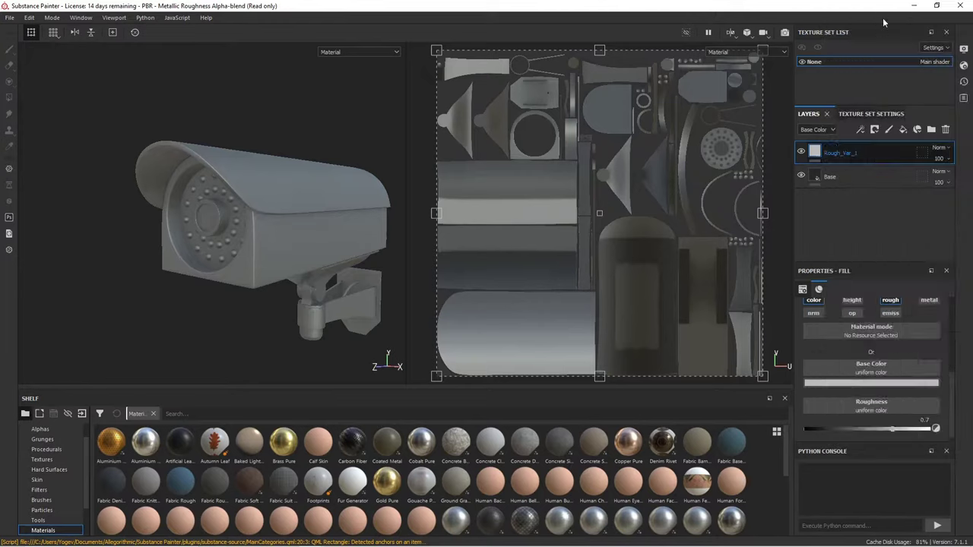
click(874, 221)
right_click(830, 153)
click(872, 383)
click(871, 322)
click(872, 334)
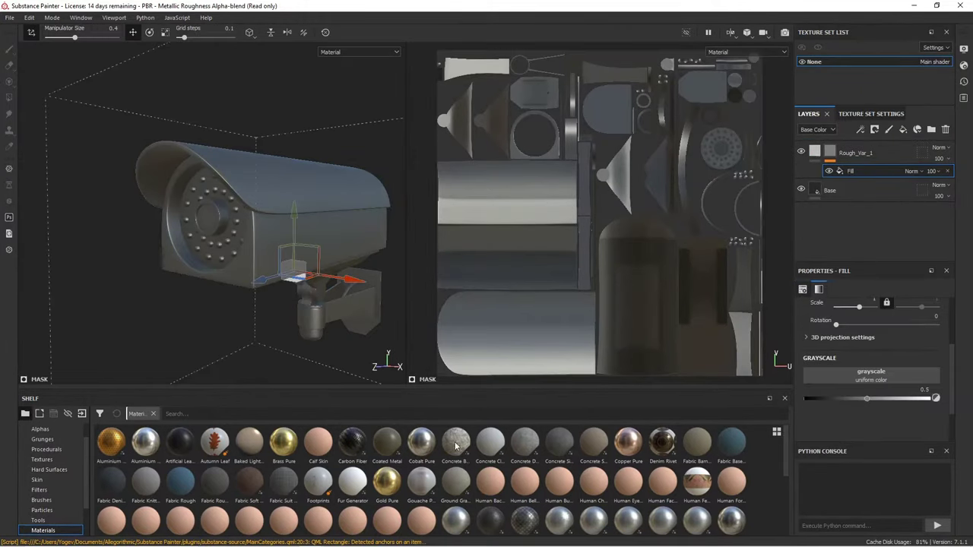
click(43, 439)
drag(249, 480, 818, 402)
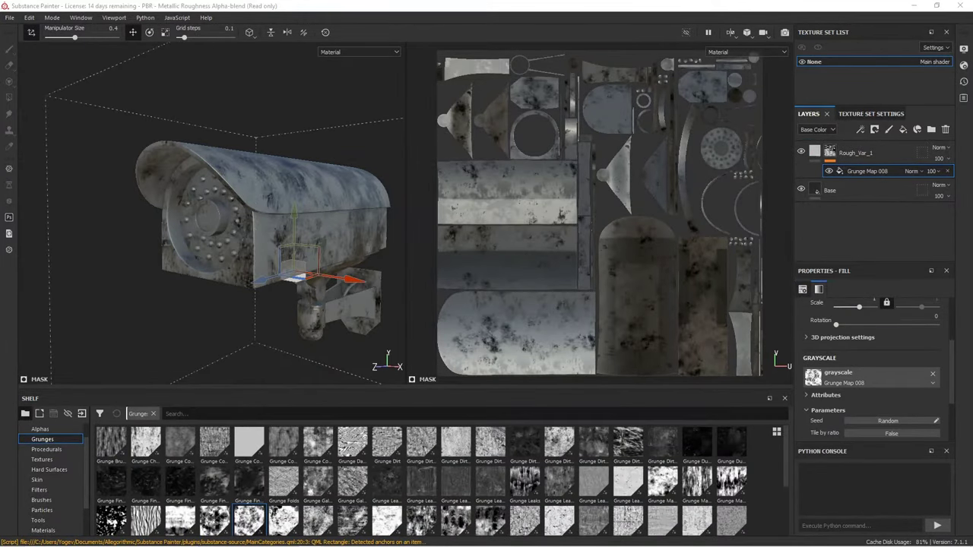
- Rotate the Grunge Map 008 mask fill by 90 degrees
scroll(915, 428, down, 1)
alt+drag(387, 297, 191, 260)
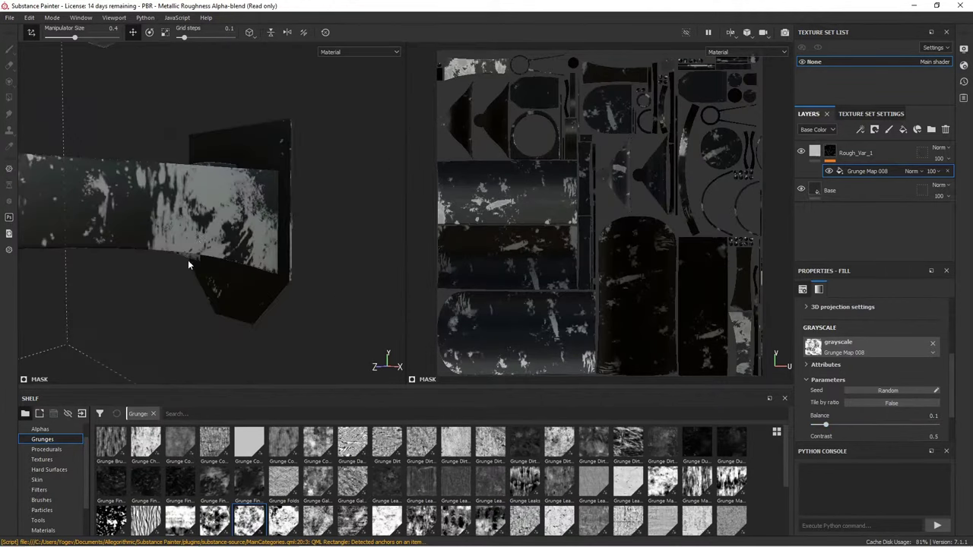
scroll(918, 378, up, 1)
text(90)
key(Return)
- Compare the camera with and without the grunge fill, then create a new top folder
mouse_move(304, 228)
alt+mouse_down()
mouse_move(412, 242)
mouse_move(414, 198)
alt+mouse_up()
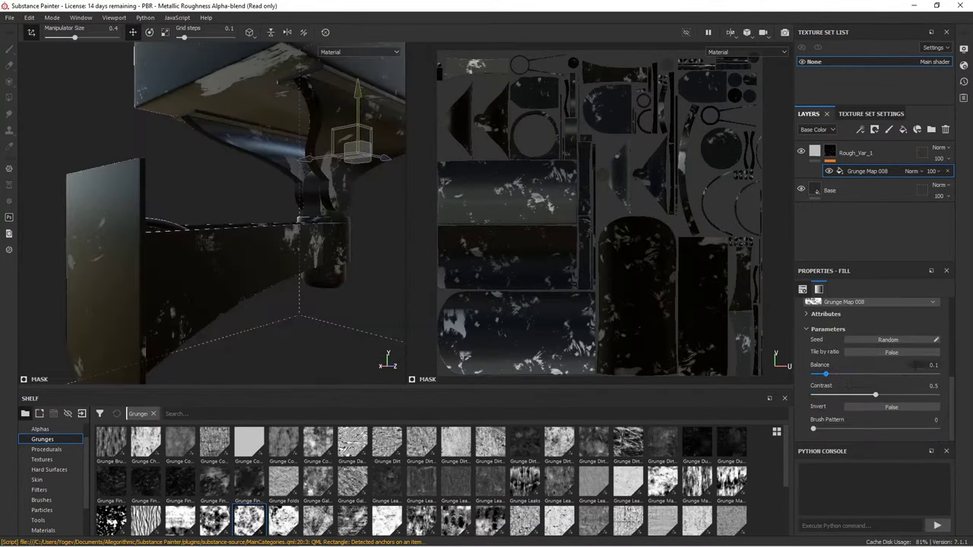
scroll(875, 365, down, 3)
key(Delete)
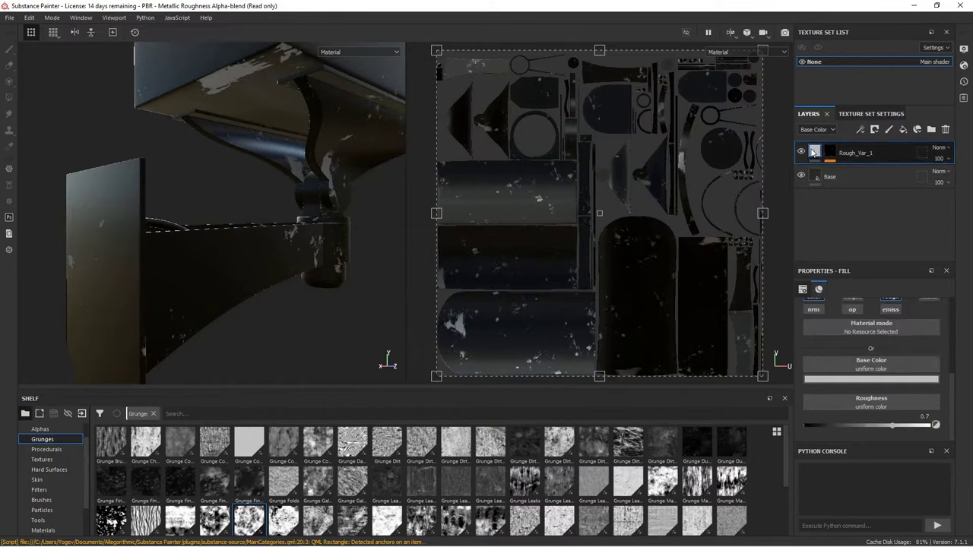
mouse_move(384, 256)
alt+mouse_down()
mouse_move(132, 184)
mouse_move(240, 227)
mouse_move(198, 251)
alt+mouse_up()
key(ctrl+z)
click(854, 172)
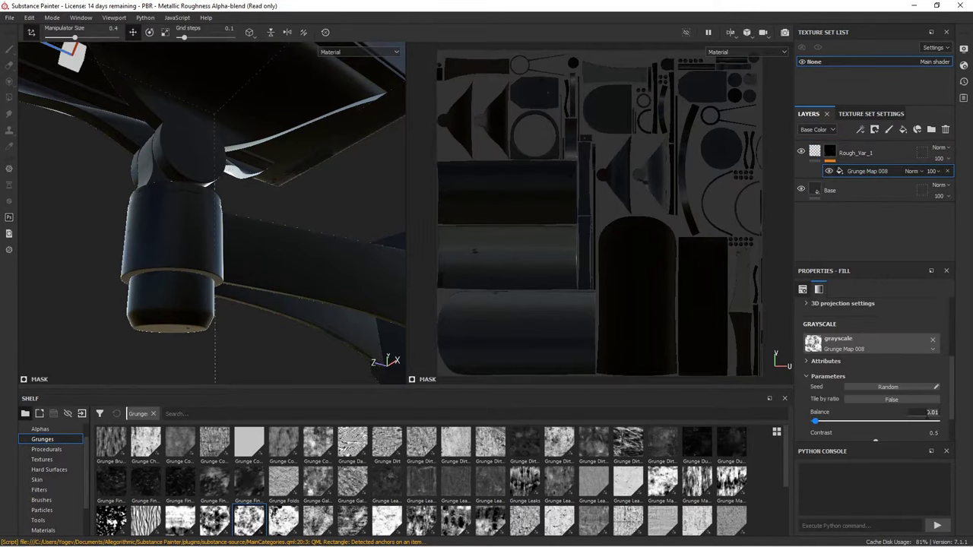
key(ctrl+g)
- Name the folder Black_Base and polygon-fill its black mask to select the mount parts
text(Black_Base)
key(Return)
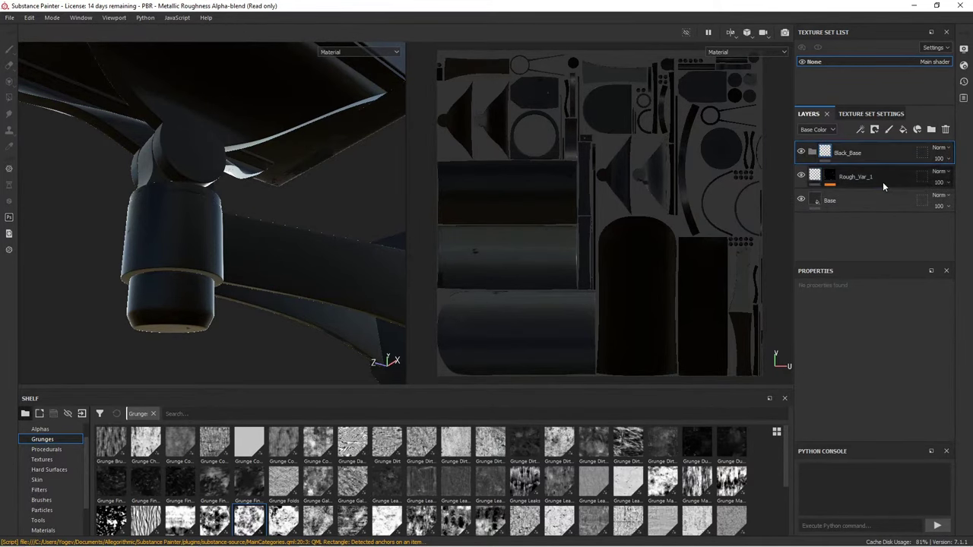
right_click(863, 153)
click(897, 198)
click(866, 290)
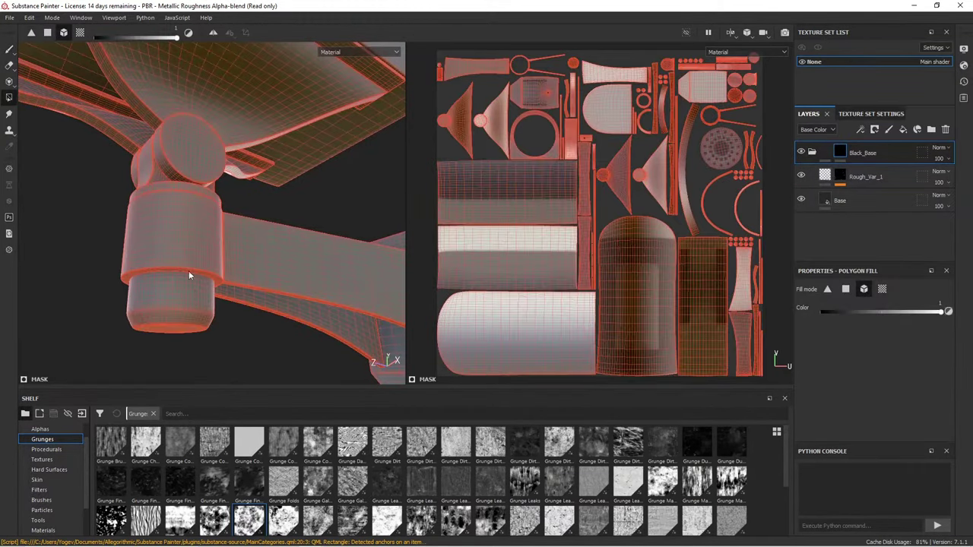
mouse_move(189, 270)
alt+mouse_down()
mouse_move(179, 295)
mouse_move(350, 233)
mouse_move(239, 187)
mouse_move(276, 245)
mouse_move(319, 251)
alt+mouse_up()
click(882, 289)
alt+drag(195, 284, 50, 239)
click(863, 153)
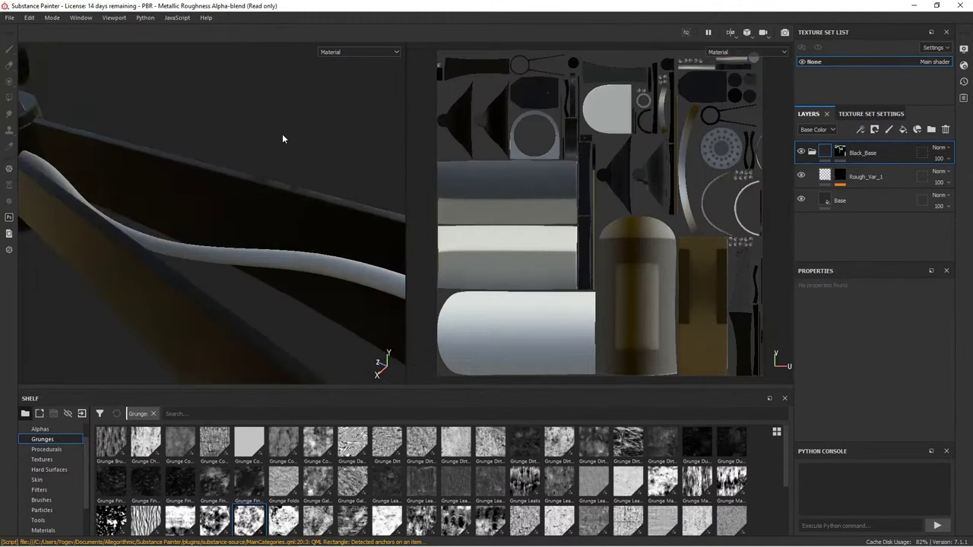
mouse_move(282, 134)
alt+mouse_down()
mouse_move(304, 165)
mouse_move(259, 204)
mouse_move(268, 177)
mouse_move(197, 228)
alt+mouse_up()
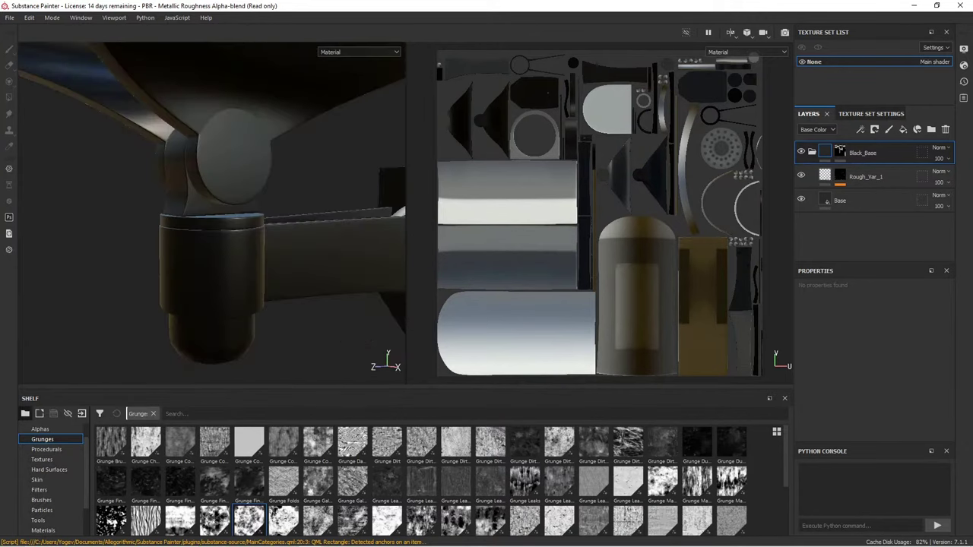
- Add the Rust Fine material as a layer above Rough_Var_1
click(866, 177)
scroll(46, 486, down, 2)
click(43, 489)
scroll(560, 482, down, 1)
drag(560, 481, 865, 177)
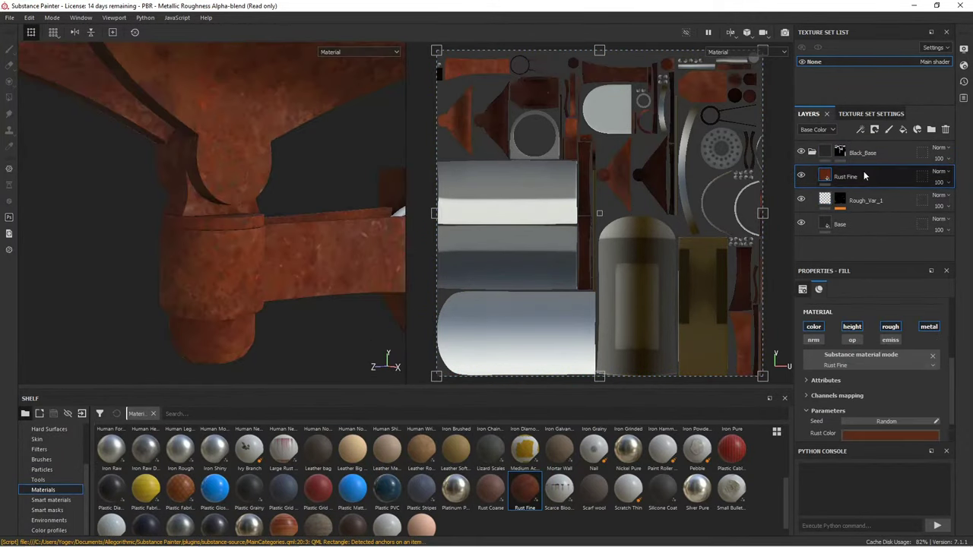
- Mask Rust Fine with a Dripping Rust generator, then add the Height_Var_1 fill layer
right_click(845, 177)
click(876, 254)
right_click(887, 362)
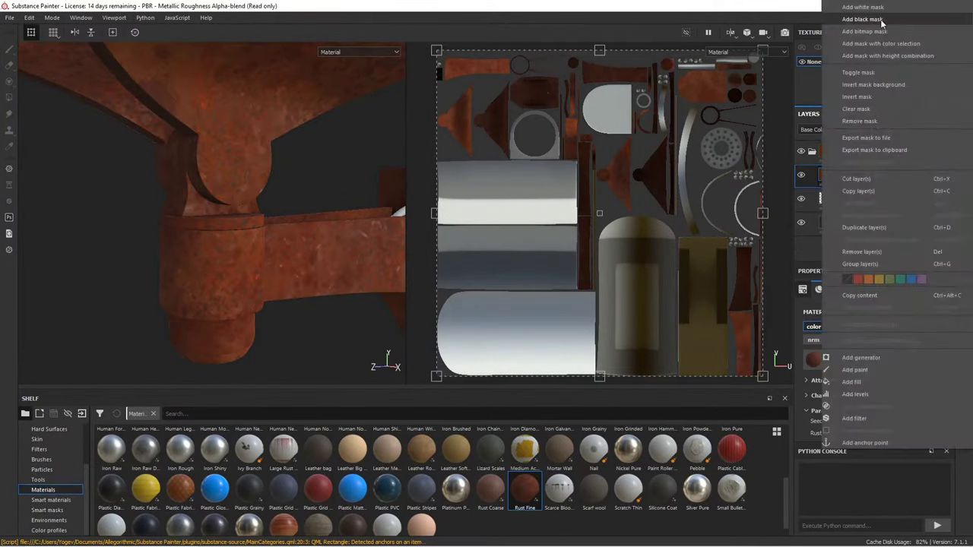
click(894, 365)
click(875, 307)
click(840, 374)
mouse_move(317, 264)
alt+mouse_down()
mouse_move(222, 233)
mouse_move(928, 386)
alt+mouse_up()
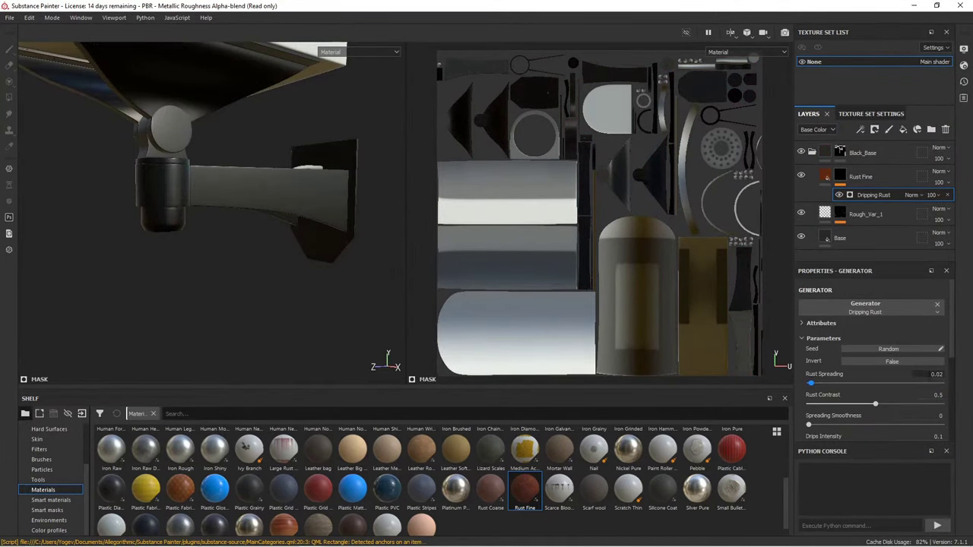
alt+drag(308, 166, 269, 225)
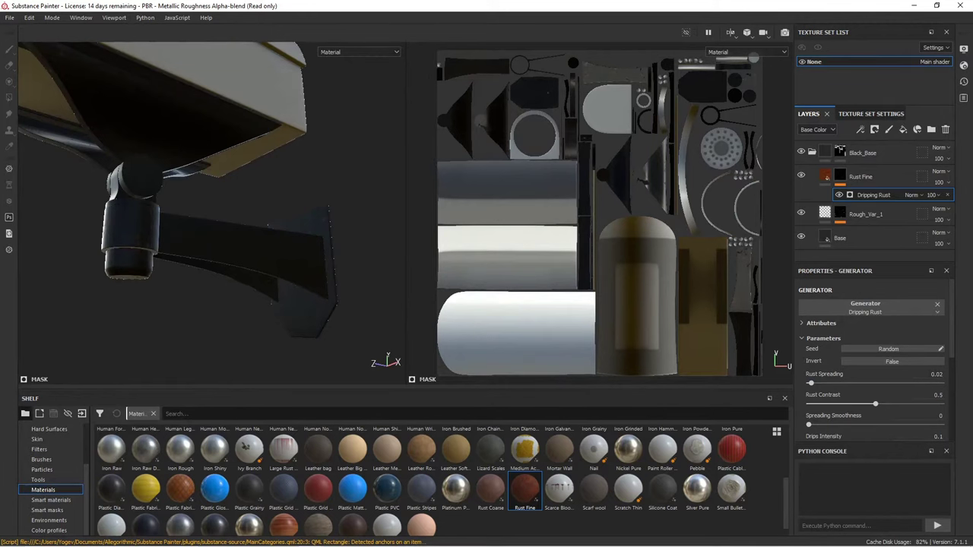
click(903, 129)
text(Height_Var_1)
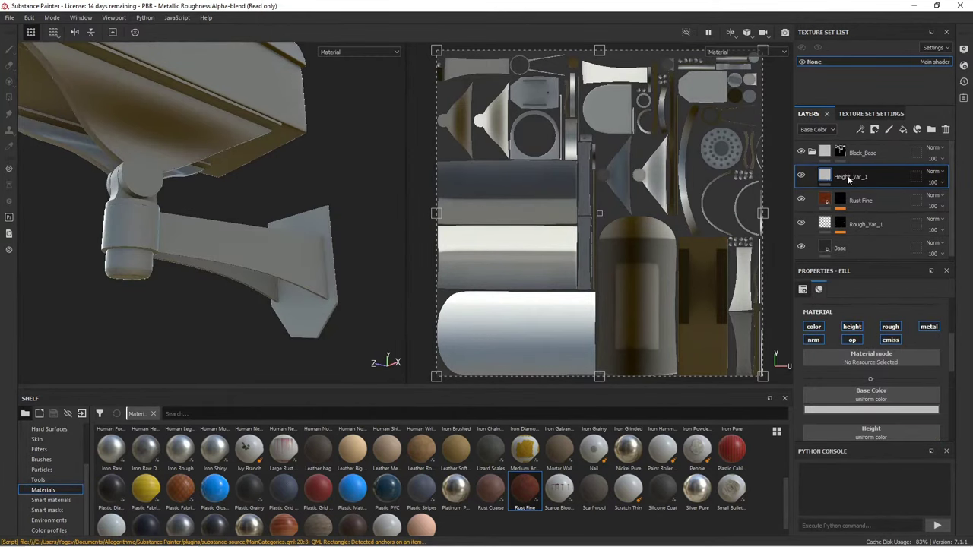
- Give Height_Var_1 a black mask filled with Stripes at scale 10
right_click(850, 180)
click(882, 221)
click(860, 129)
click(874, 198)
scroll(64, 476, up, 3)
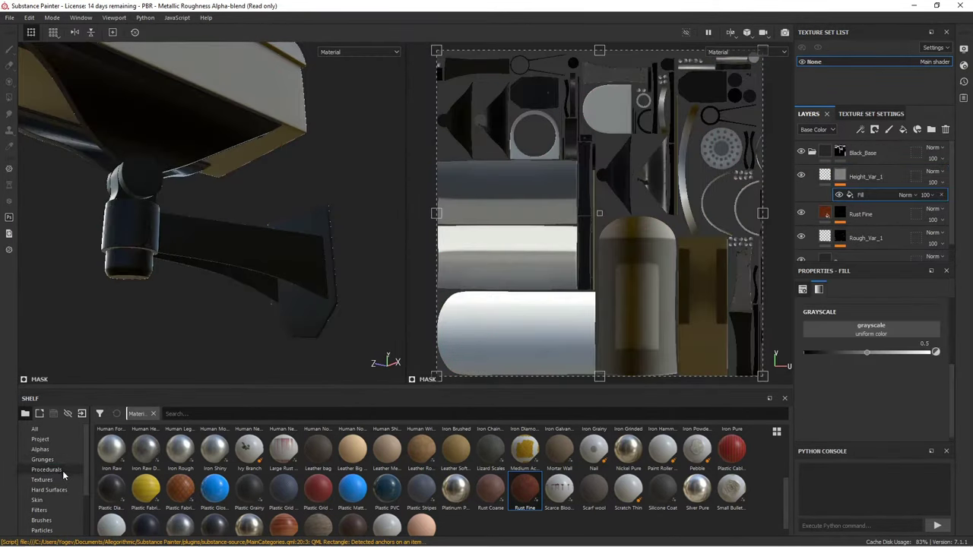
click(46, 469)
drag(732, 475, 871, 328)
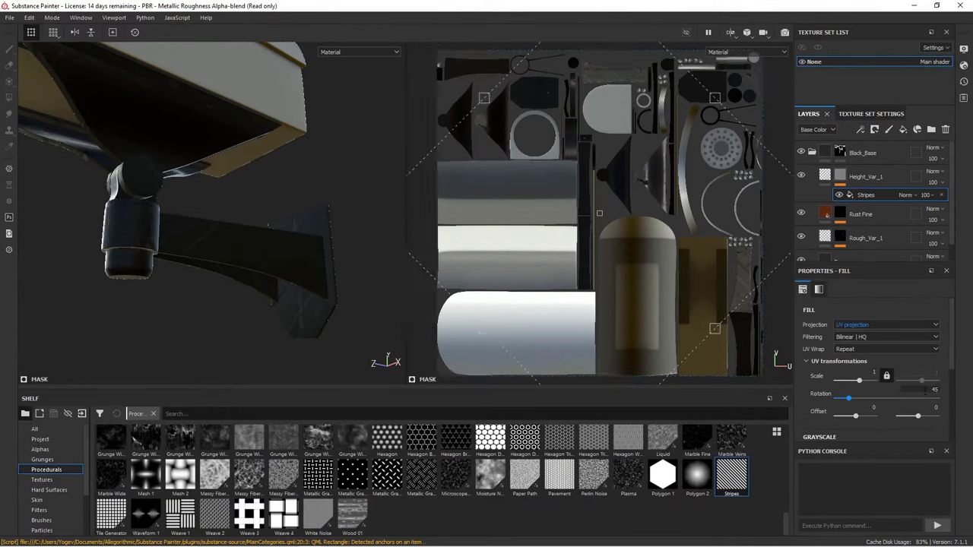
drag(860, 380, 864, 380)
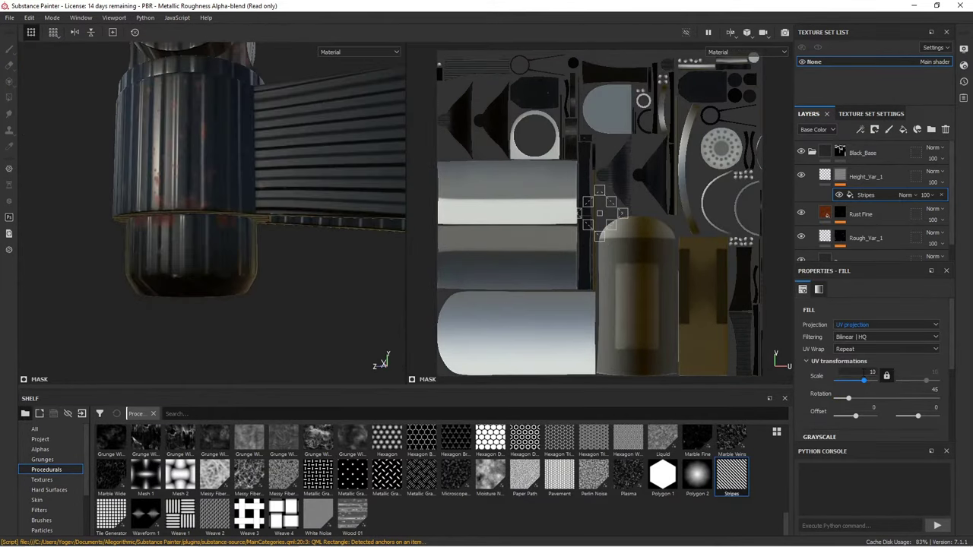
- Group Height_Var_1 into a Stripes folder with its own black mask
key(ctrl+g)
key(Return)
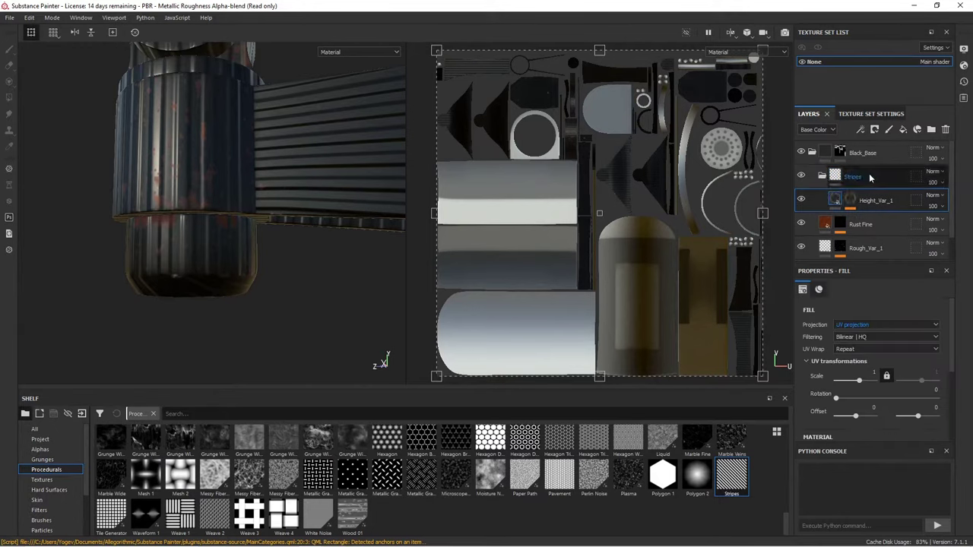
drag(865, 200, 856, 176)
right_click(867, 177)
click(908, 18)
alt+drag(315, 232, 319, 259)
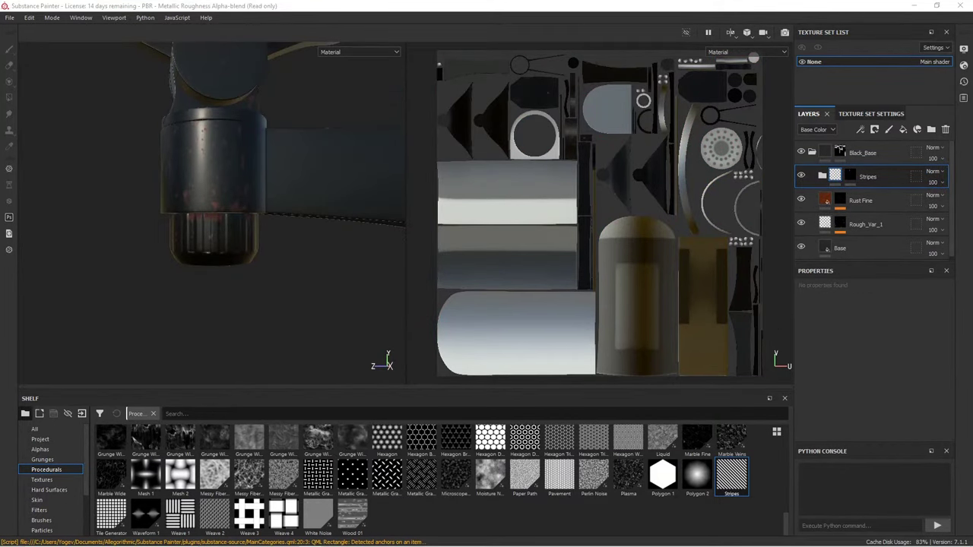
- Add a black-masked Height_Var_2 layer and pick the 'ncas' alpha for the knob end
click(903, 129)
text(Height_Var_2)
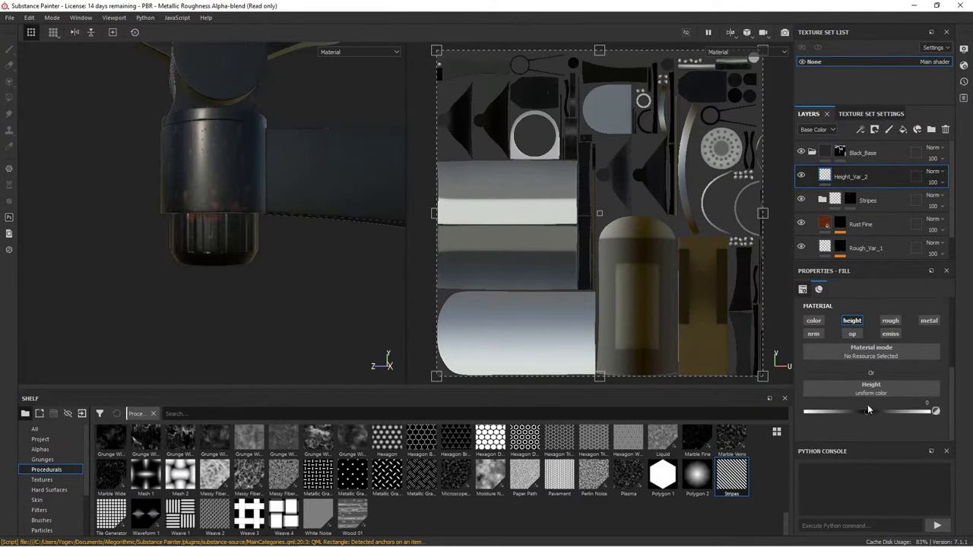
right_click(853, 177)
click(844, 22)
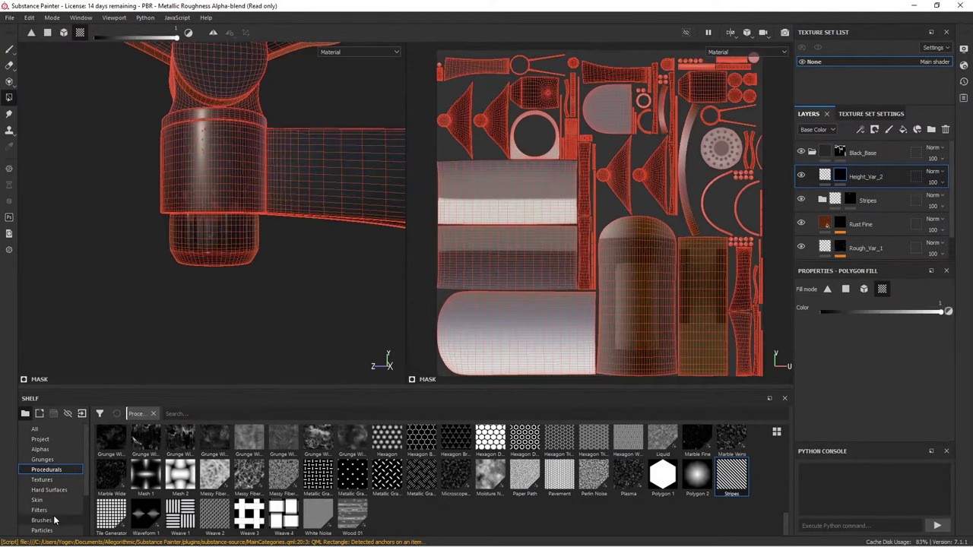
key(1)
click(39, 449)
text(ncas)
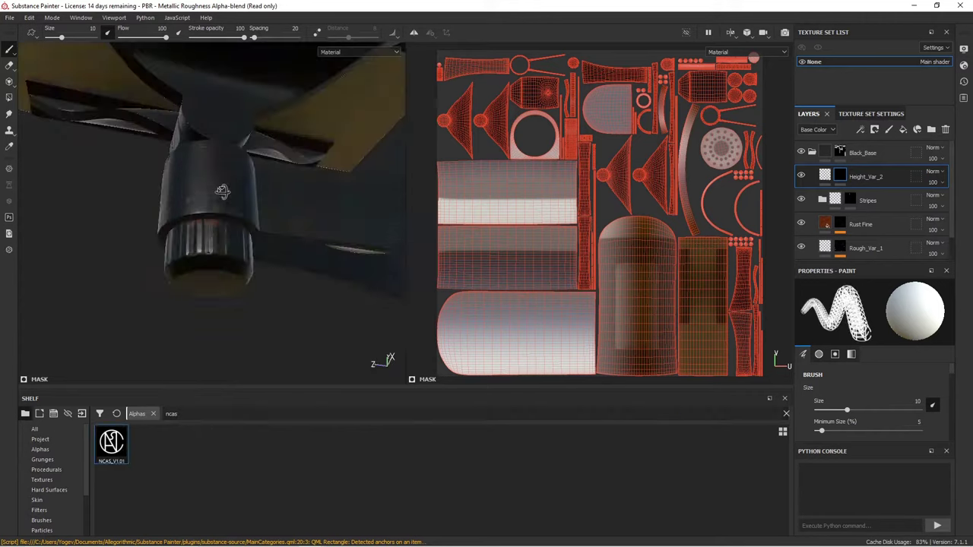
scroll(294, 137, up, 5)
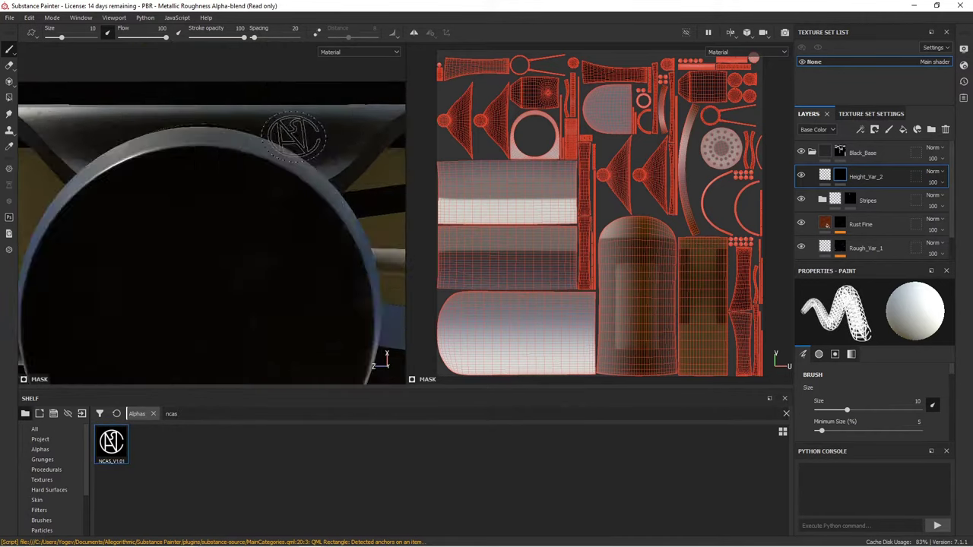
alt+drag(294, 136, 310, 178)
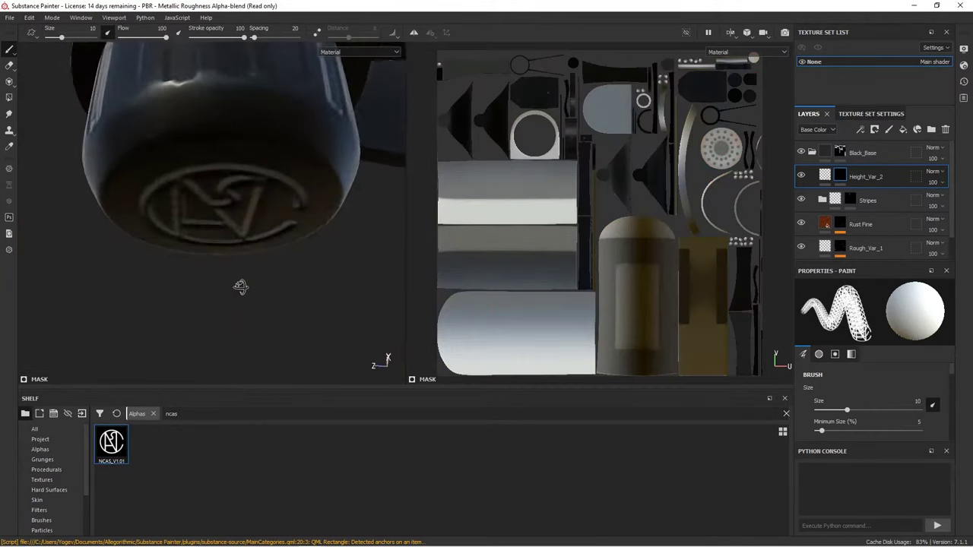
click(817, 154)
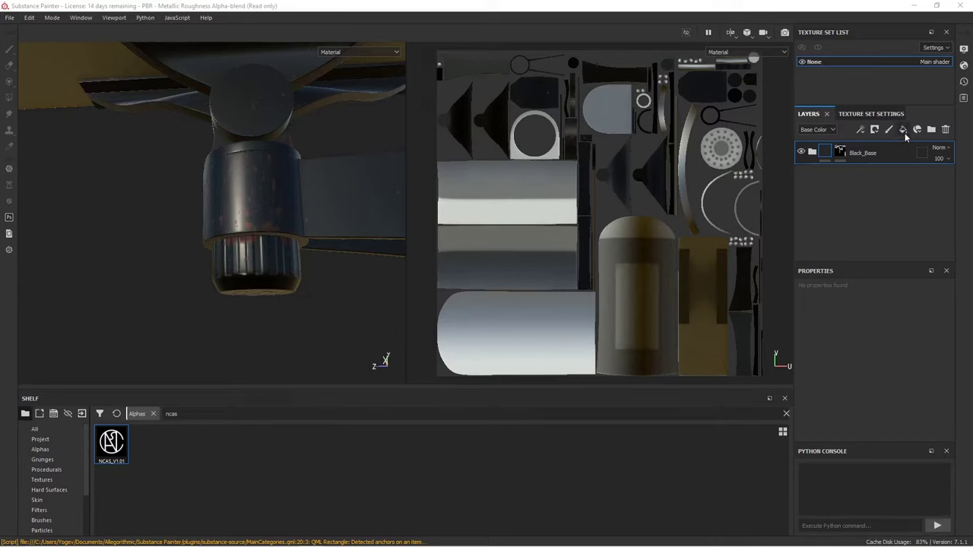
- Add a Base fill layer in light grey cdcdcd with roughness 0.1
click(903, 130)
click(872, 408)
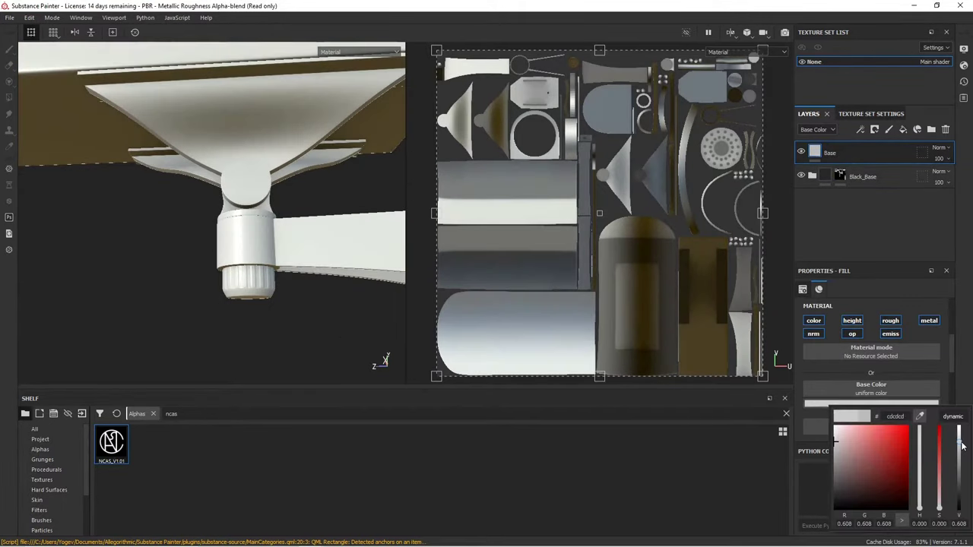
scroll(817, 433, down, 4)
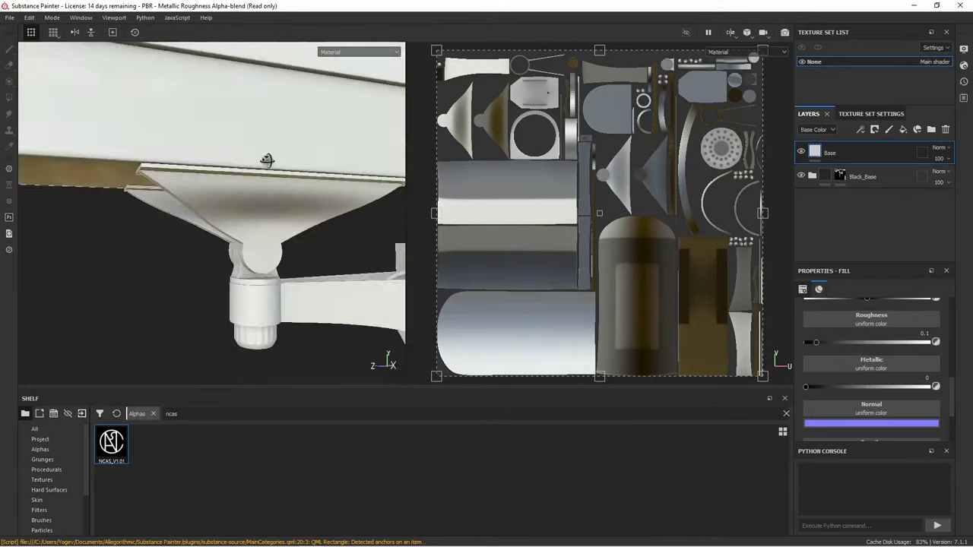
alt+drag(267, 159, 225, 174)
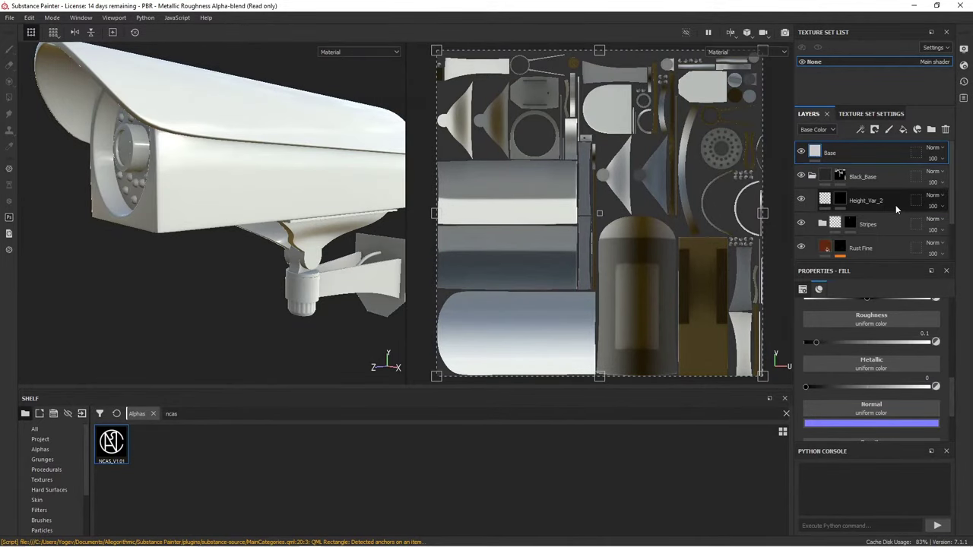
- Move the Stripes folder to the top and polygon-fill its mask
drag(828, 223, 842, 155)
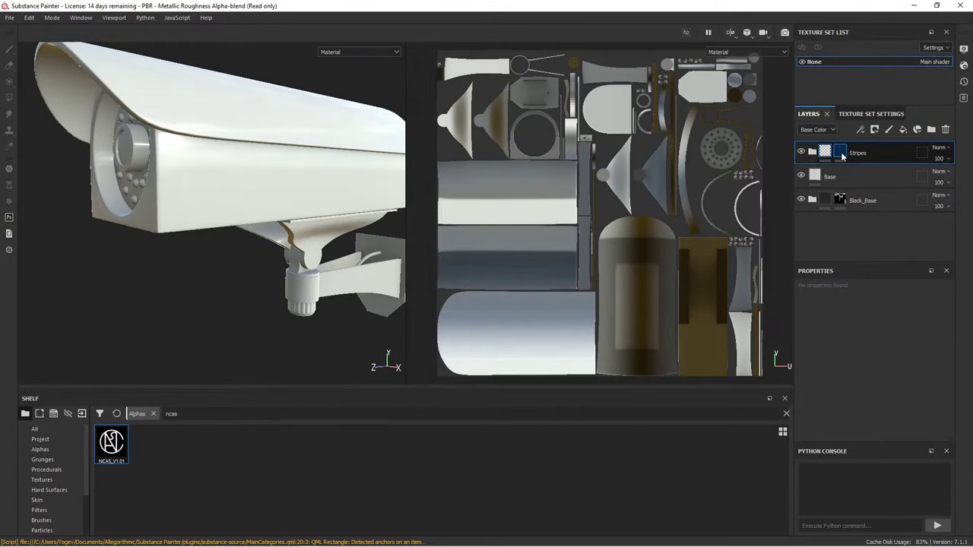
click(842, 155)
key(4)
scroll(271, 119, up, 3)
- Group into a White_Body folder and polygon-fill its mask to the housing mesh
click(825, 153)
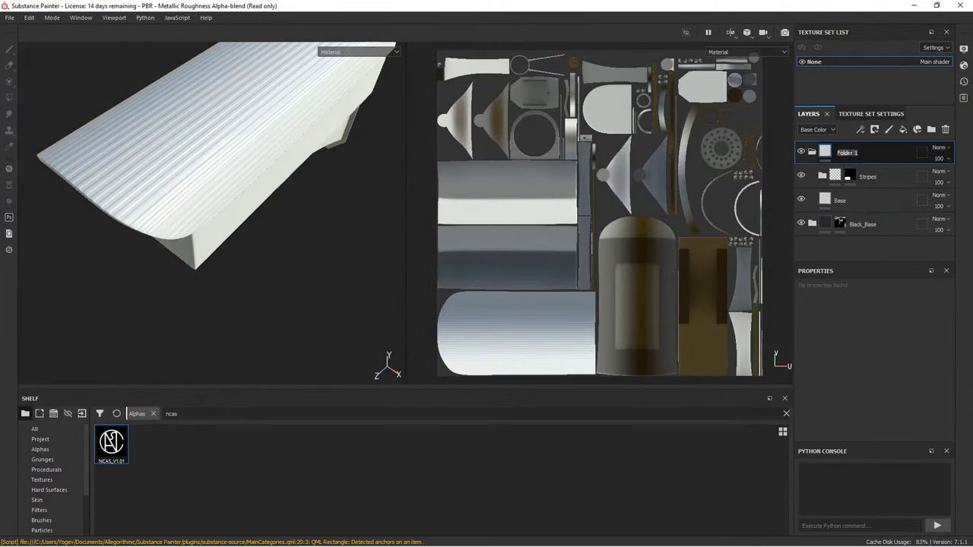
text(White_Body)
key(Return)
key(4)
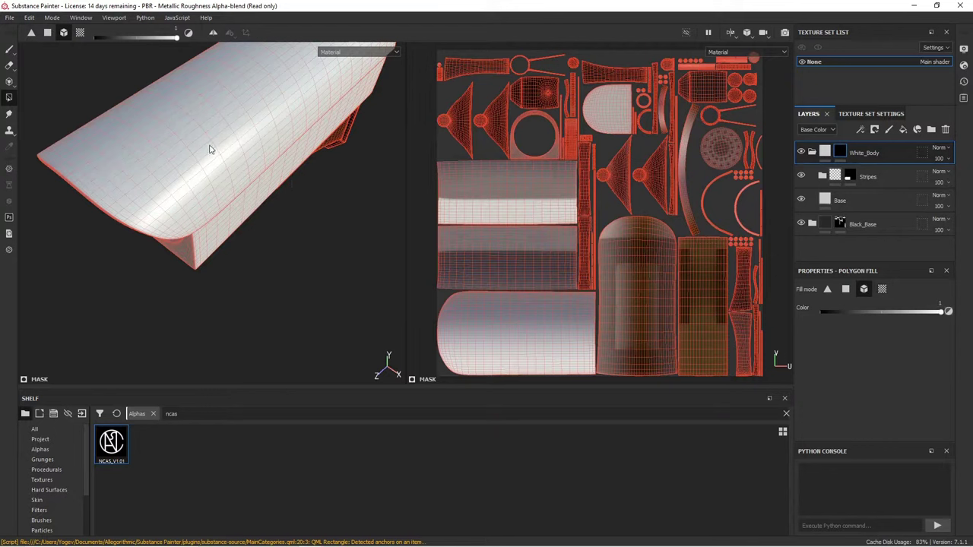
alt+drag(210, 149, 250, 210)
click(814, 153)
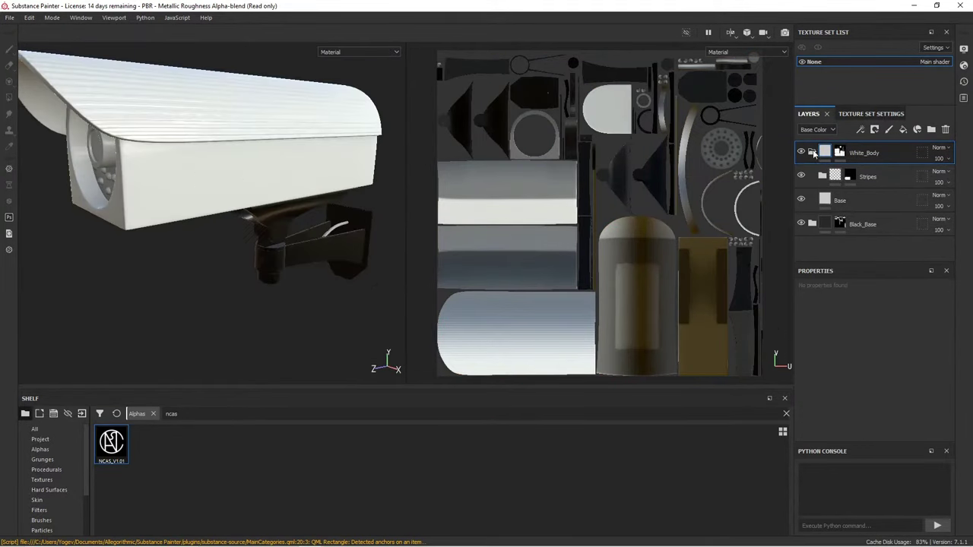
click(903, 129)
text(Height_Var_2)
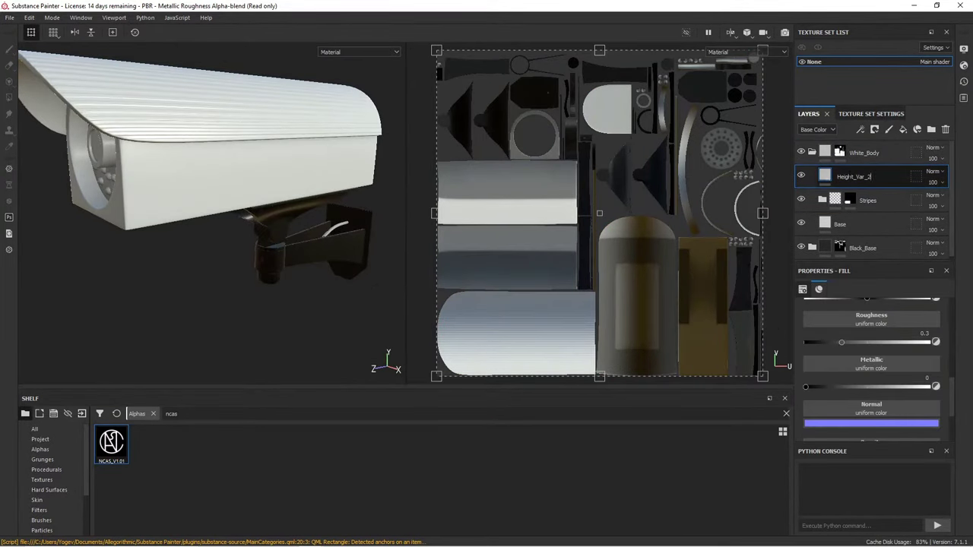
- Name the new fill Height_Var_2, keep only height, and give it a black mask
key(Return)
click(861, 322)
right_click(871, 174)
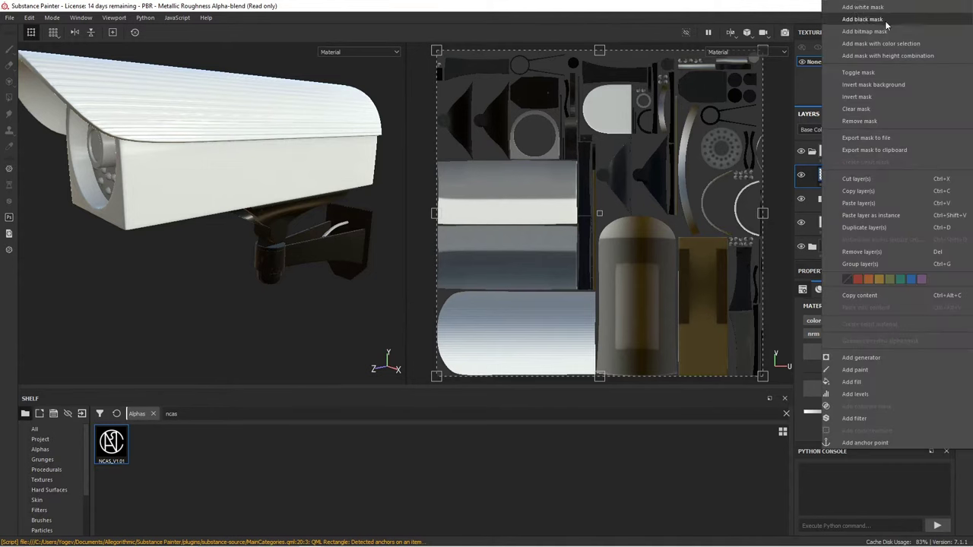
click(852, 21)
key(1)
- Paint straight bands into the mask with the Square Rect alpha in the UV view
double_click(171, 414)
text(squar)
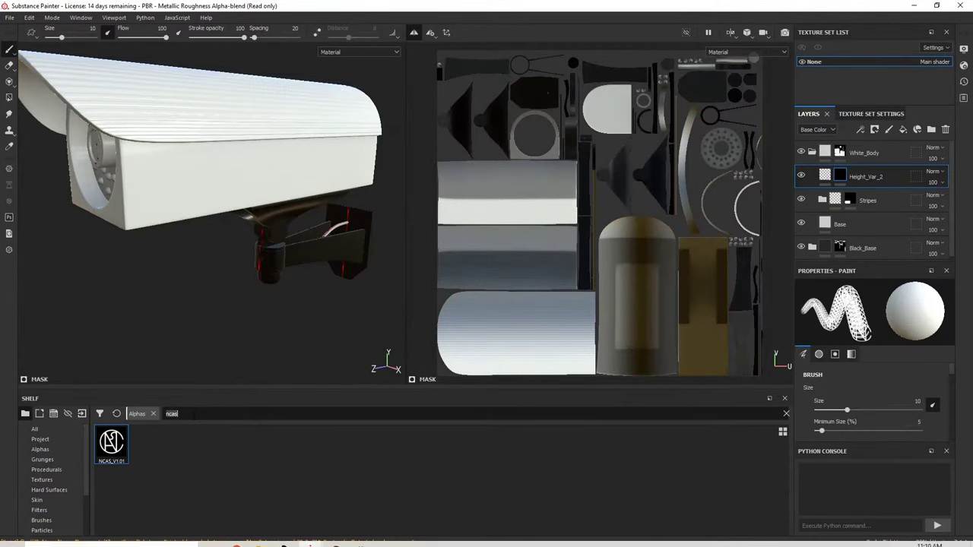
click(732, 443)
scroll(552, 356, up, 5)
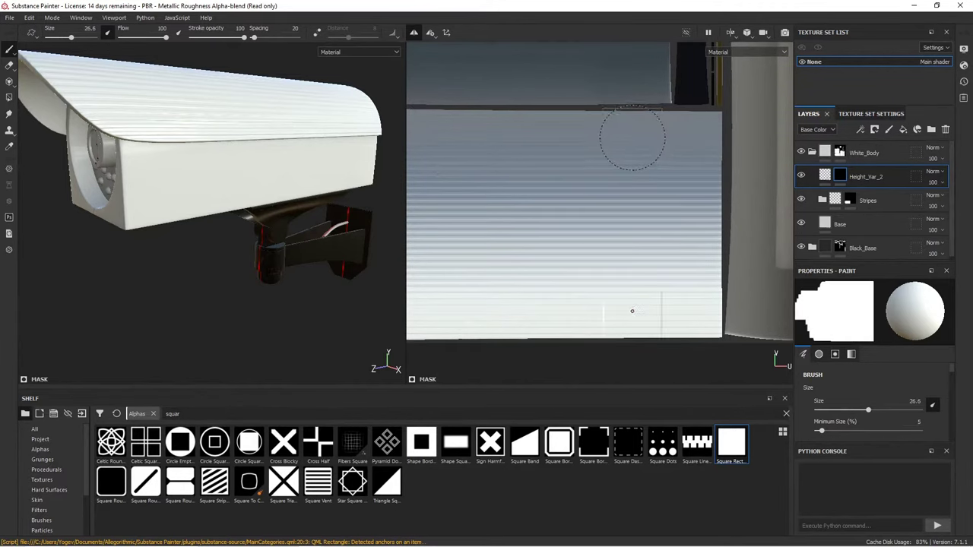
middle_drag(609, 240, 578, 300)
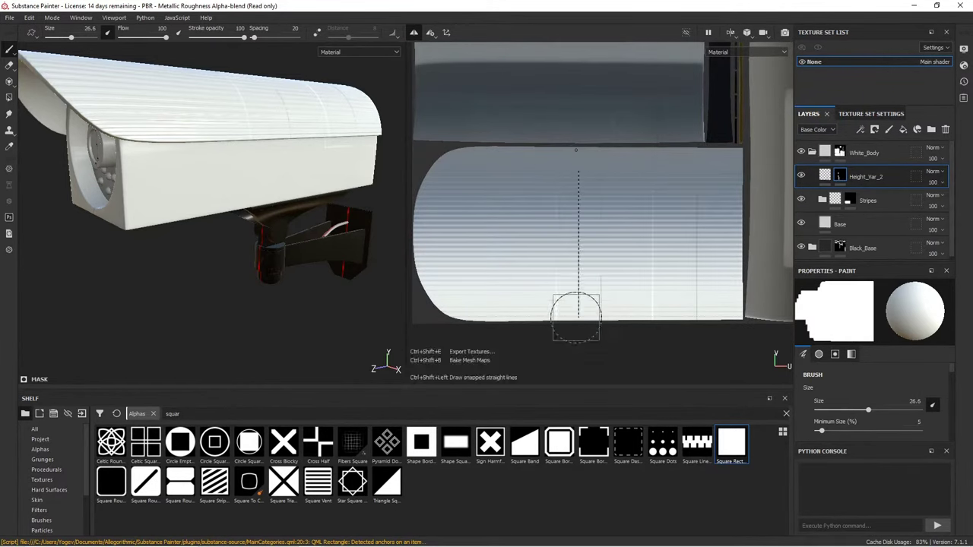
click(812, 141)
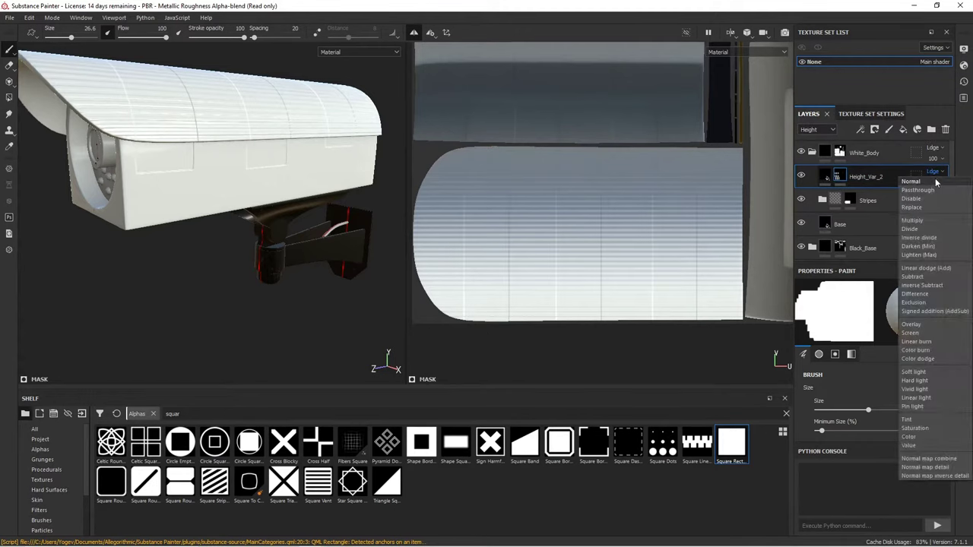
- Group Height_Var_2 into a Stripes_2 folder and paint additional bands on the housing
key(ctrl+g)
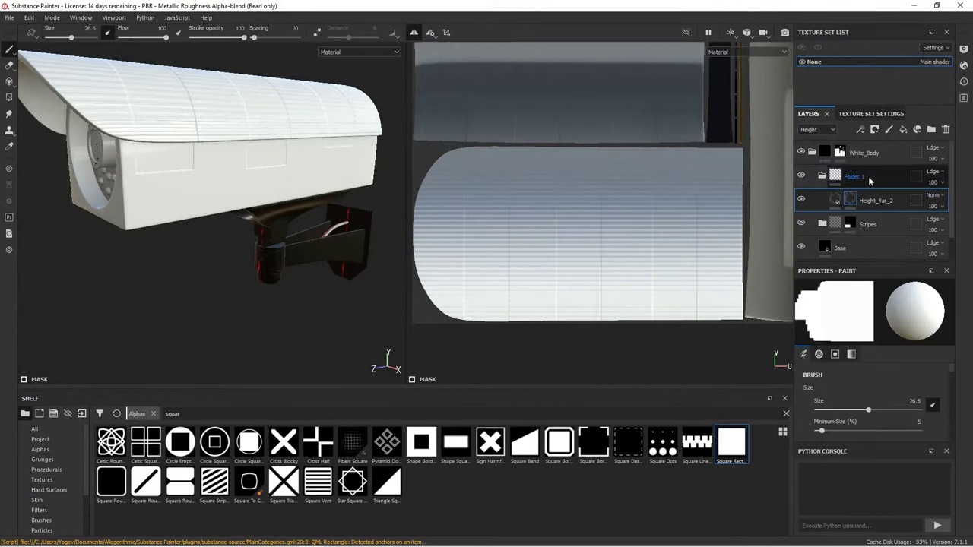
double_click(868, 177)
text(Stripes_2)
key(Return)
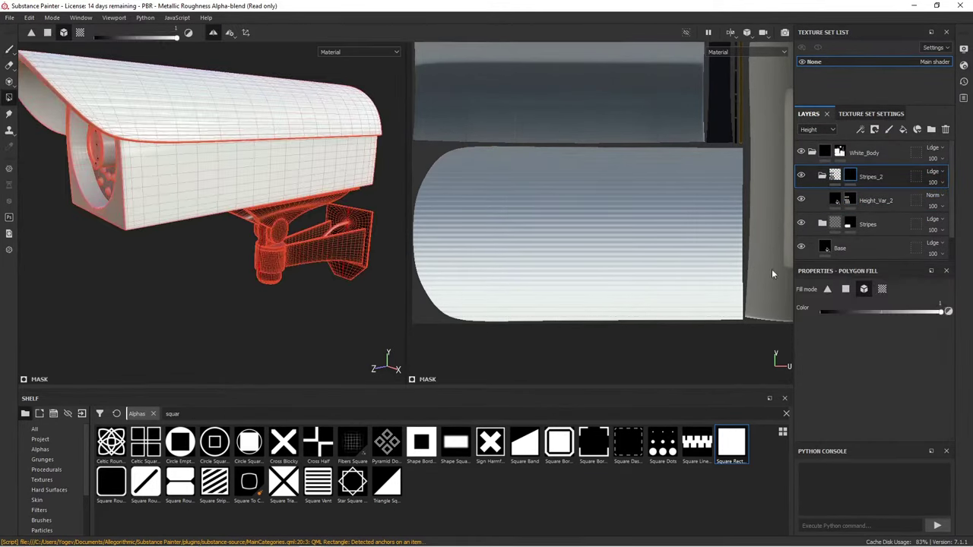
mouse_move(228, 183)
alt+mouse_down()
mouse_move(380, 196)
mouse_move(315, 134)
alt+mouse_up()
click(854, 198)
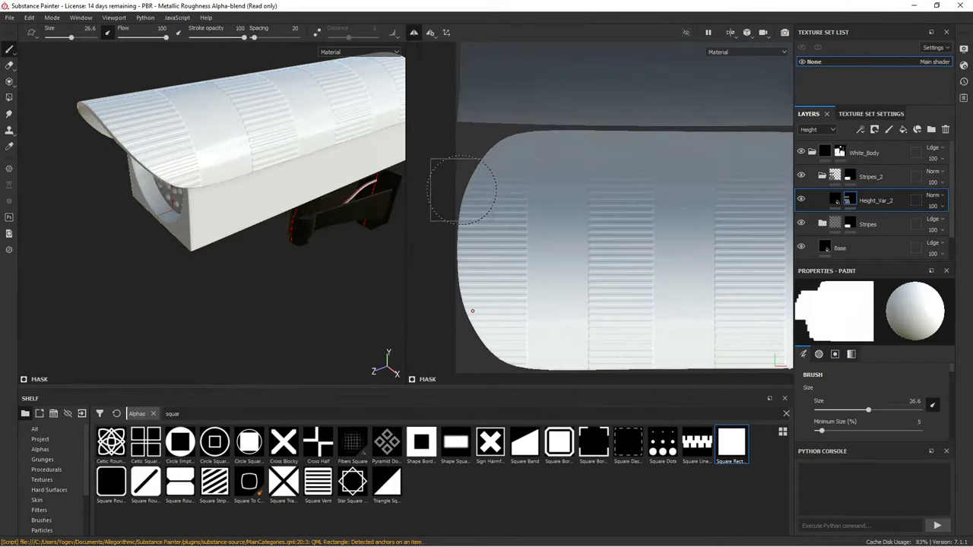
alt+drag(387, 276, 134, 206)
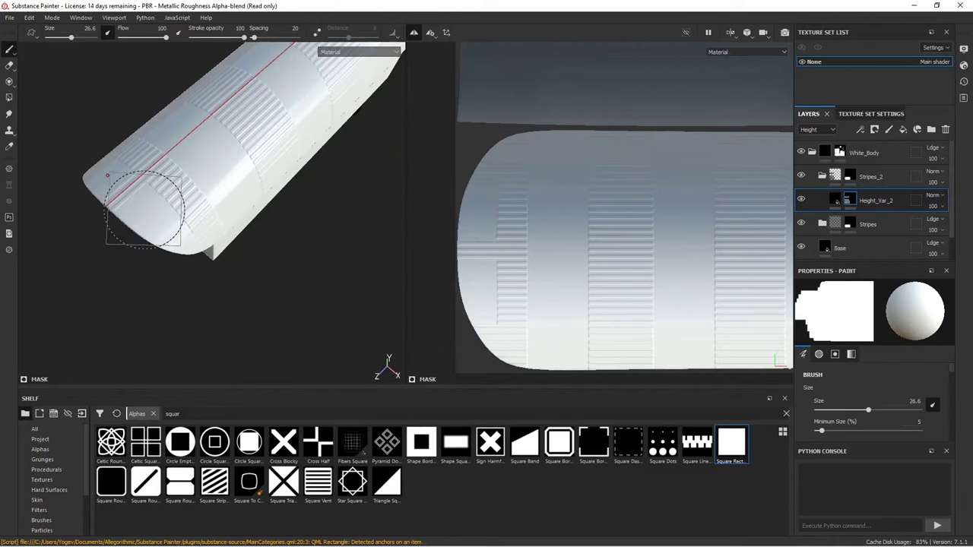
click(825, 177)
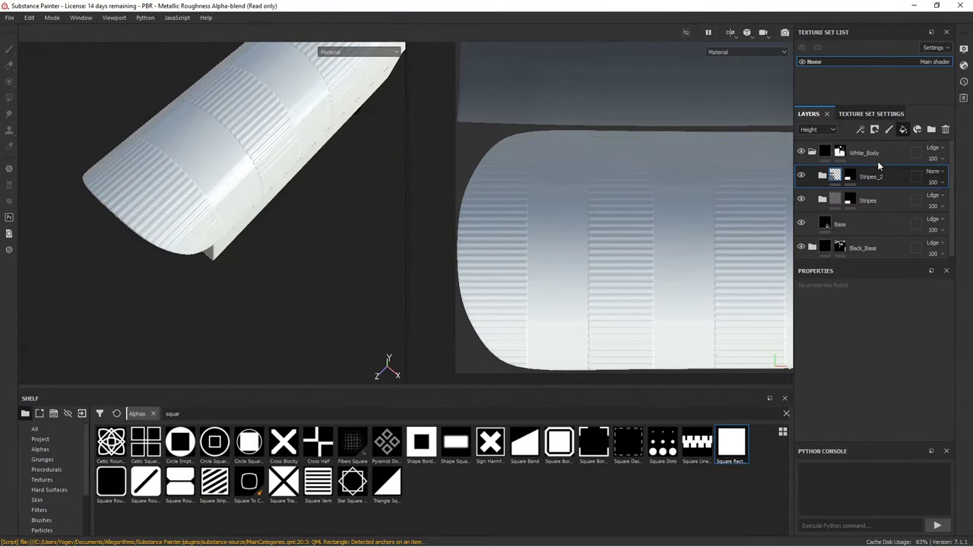
- Add a black-masked Text_1 fill layer and choose the Font Courier alpha
click(902, 130)
text(Text_1)
key(Return)
click(871, 403)
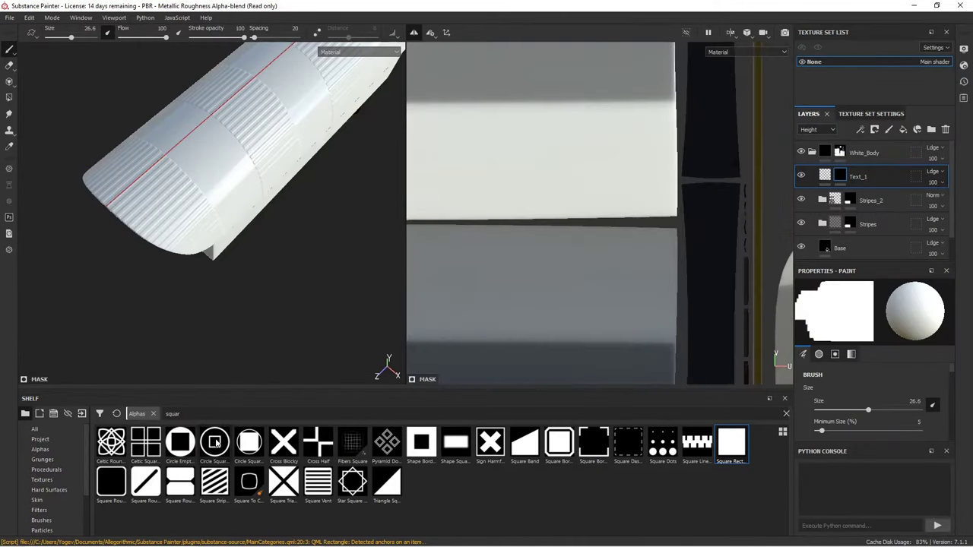
click(787, 414)
scroll(631, 475, down, 5)
click(697, 463)
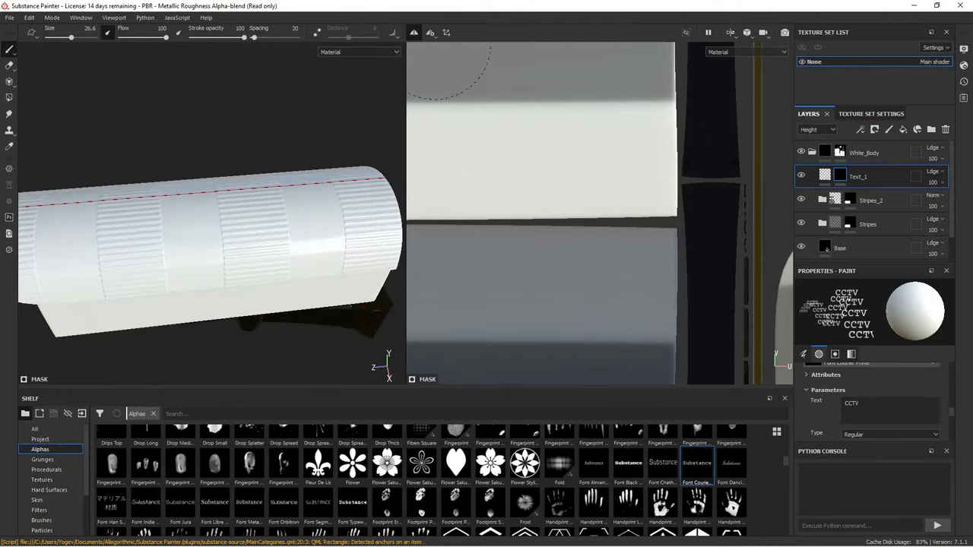
- Stamp CCTV on the housing, then NCAS below it
click(607, 169)
scroll(874, 399, up, 5)
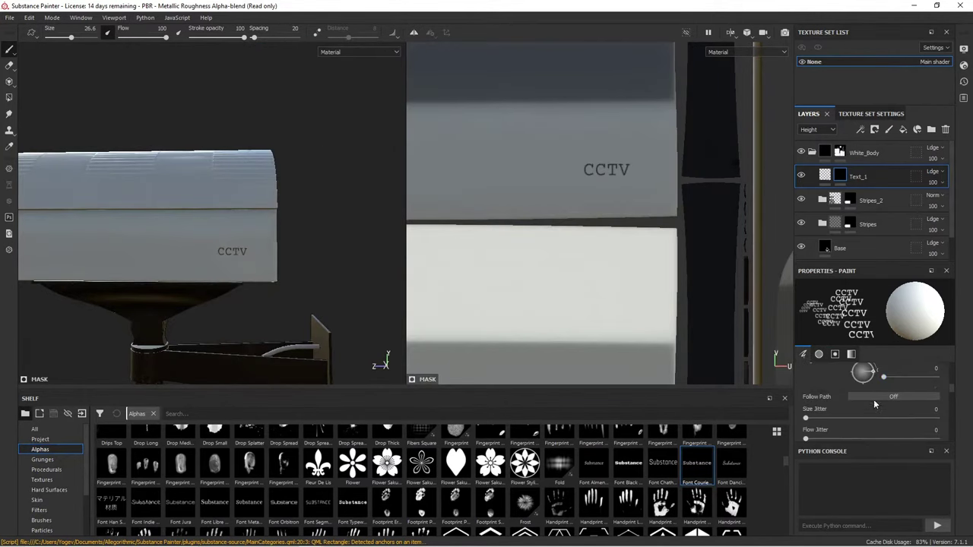
click(819, 354)
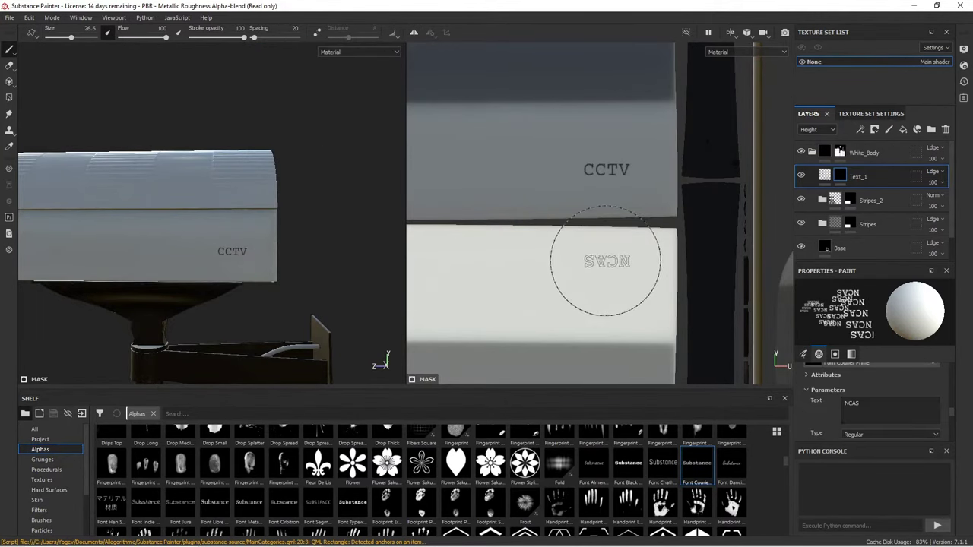
click(606, 261)
mouse_move(335, 228)
alt+mouse_down()
mouse_move(241, 197)
mouse_move(320, 197)
alt+mouse_up()
click(827, 174)
- Add a Dirt_1 fill affecting roughness instead of height, coloured dark red #632323
click(903, 130)
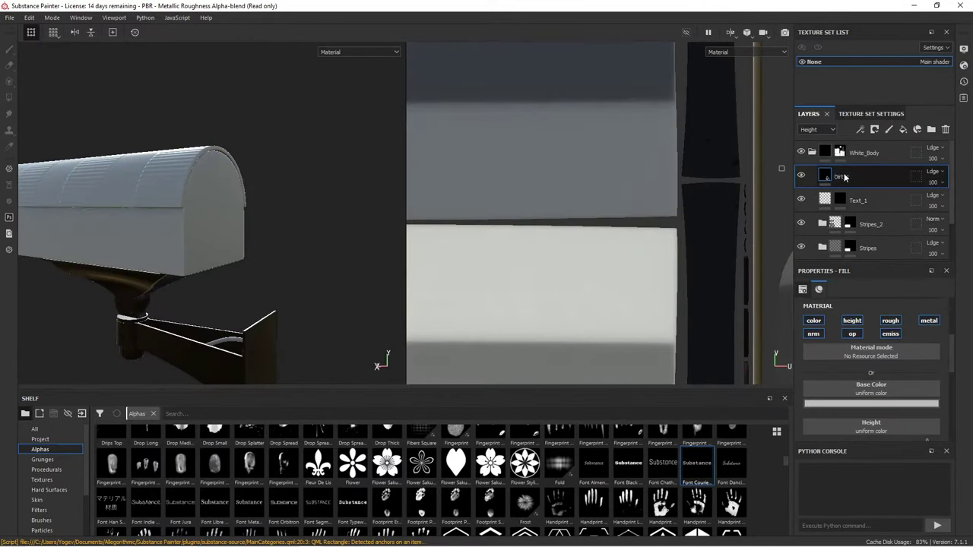
click(852, 320)
click(890, 320)
scroll(871, 401, down, 1)
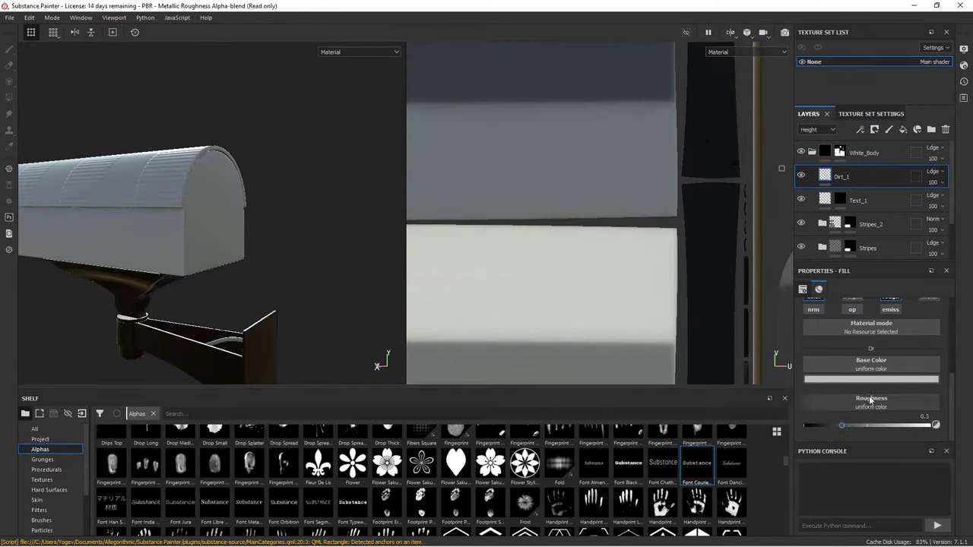
click(872, 379)
drag(869, 408, 878, 452)
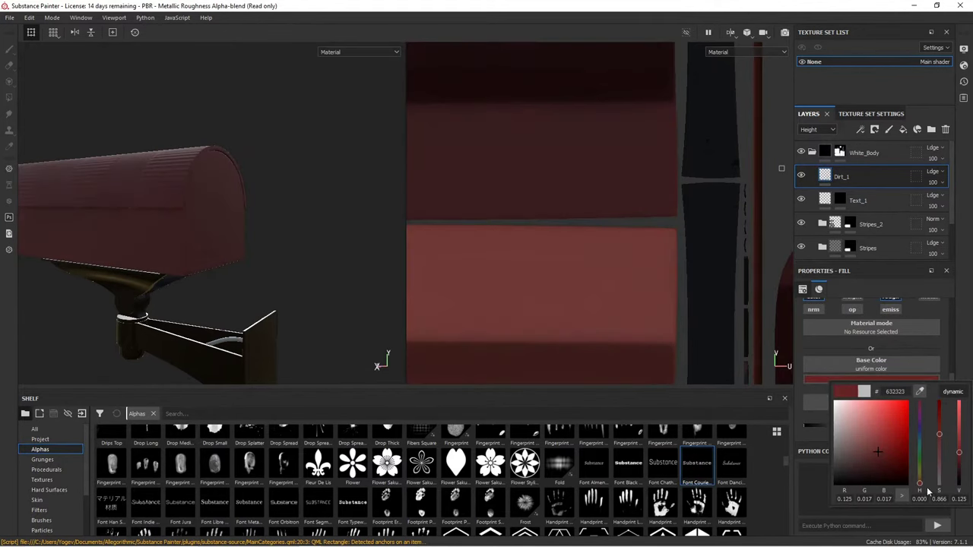
click(818, 130)
- Give Dirt_1 a black mask with a dirt smart mask for scattered spots
click(814, 137)
right_click(859, 176)
click(859, 6)
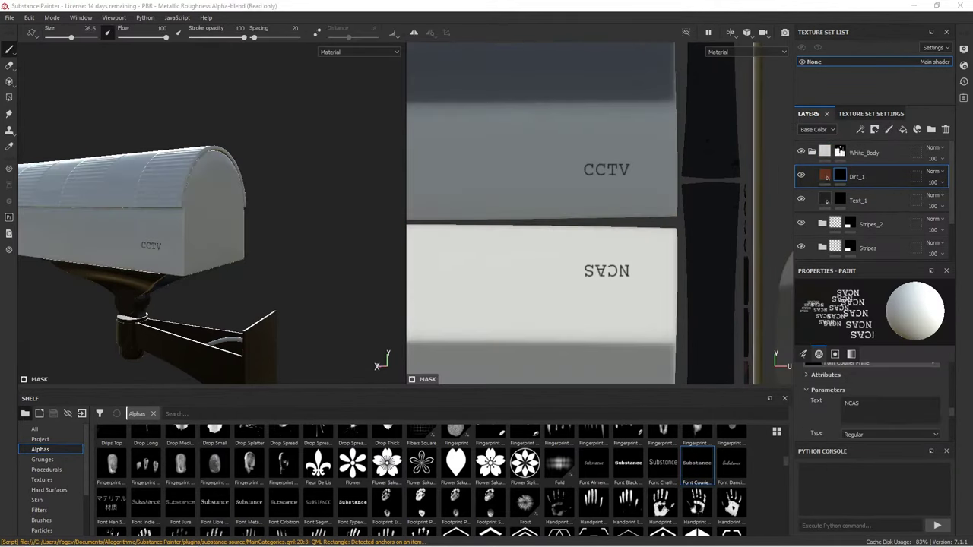
click(51, 510)
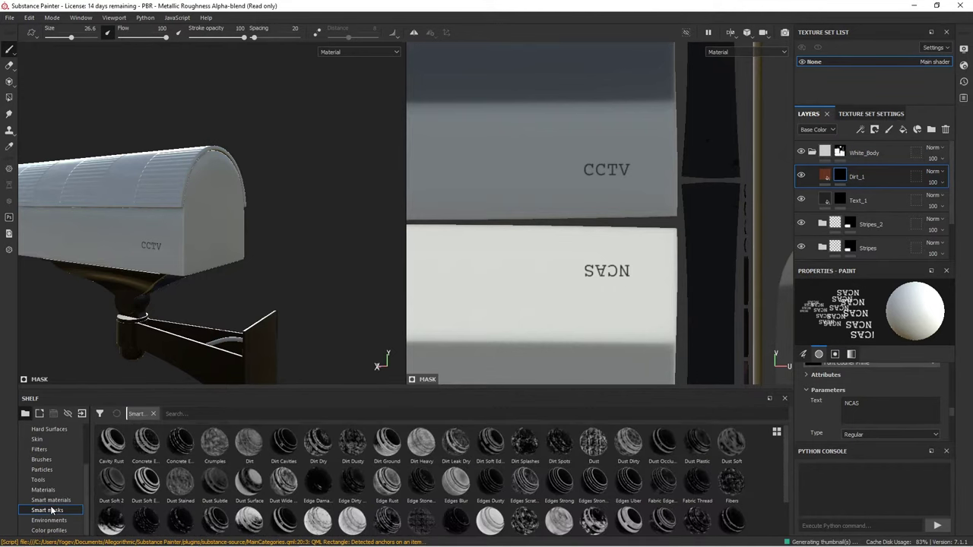
drag(146, 443, 857, 177)
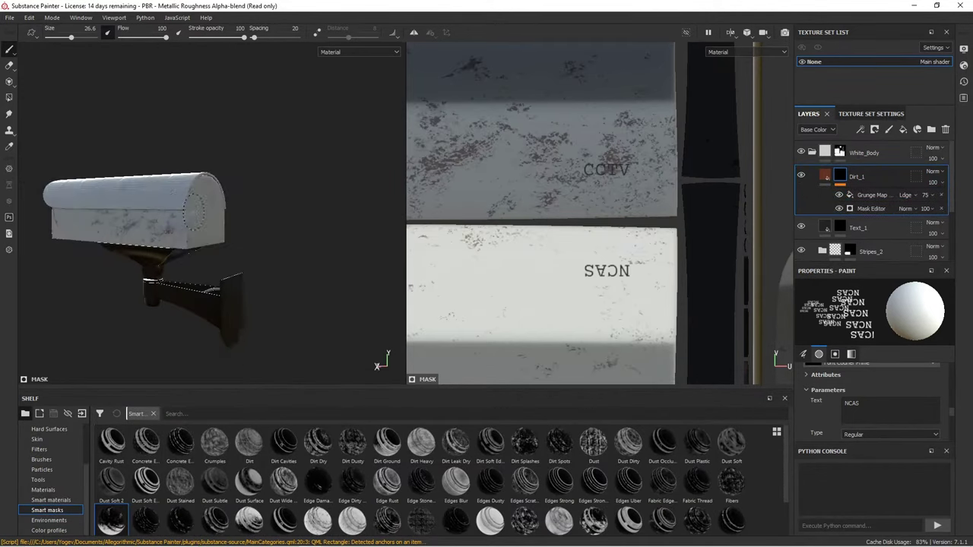
mouse_move(190, 228)
alt+mouse_down()
mouse_move(455, 144)
mouse_move(761, 205)
alt+mouse_up()
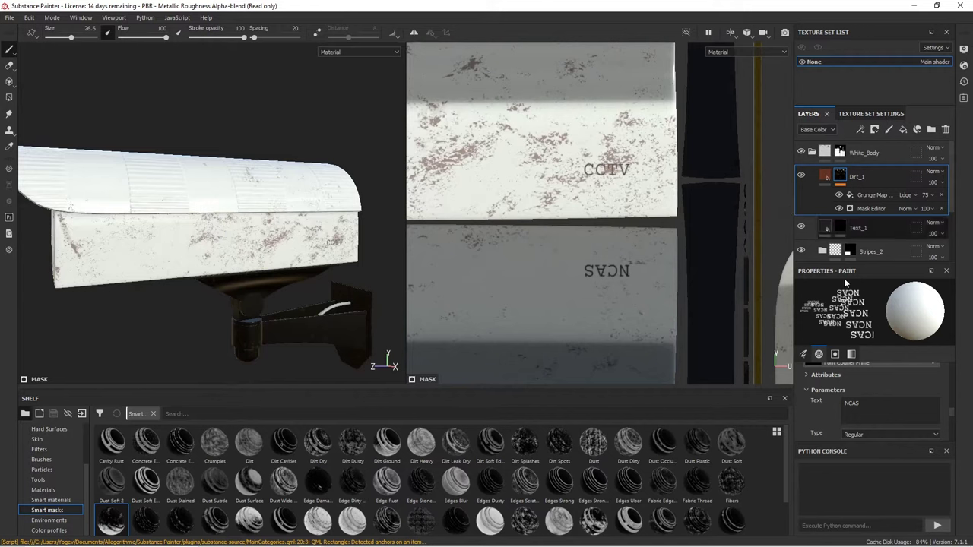
click(874, 195)
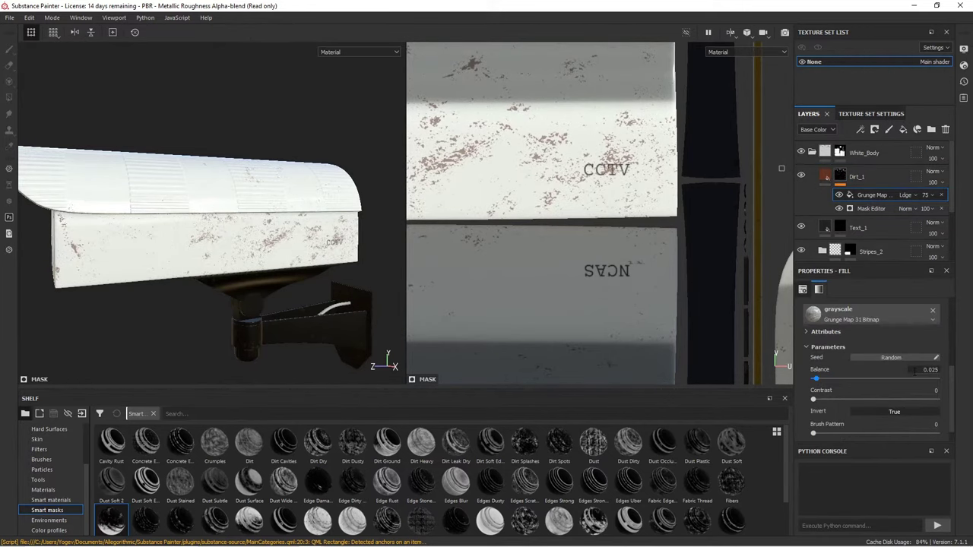
alt+drag(243, 236, 221, 237)
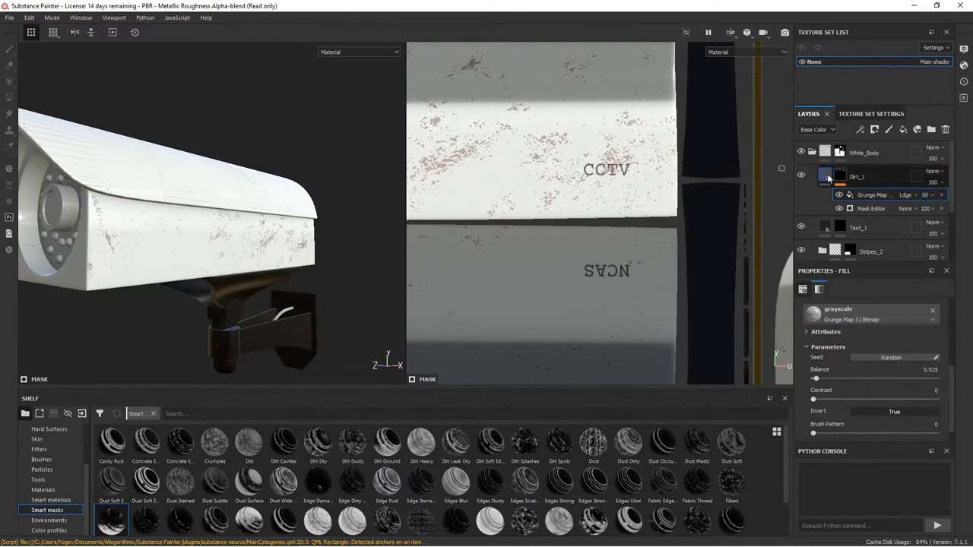
- Add a new fill layer above Dirt_1 named Rough_Var_1
click(903, 129)
double_click(844, 177)
text(Rough_Var_1)
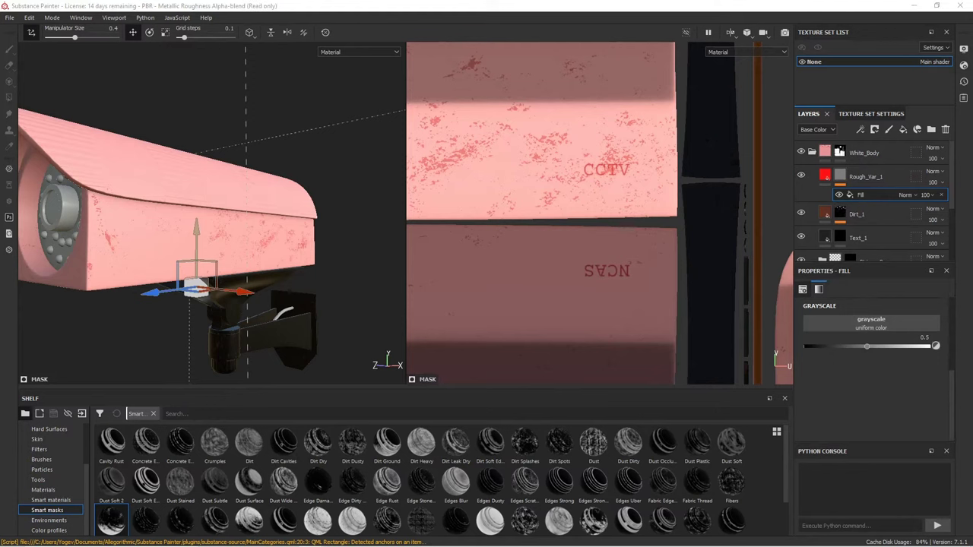
- Mask the Rough_Var_1 layer with the Grunge Map 001 texture
scroll(45, 472, up, 3)
click(42, 459)
mouse_move(661, 484)
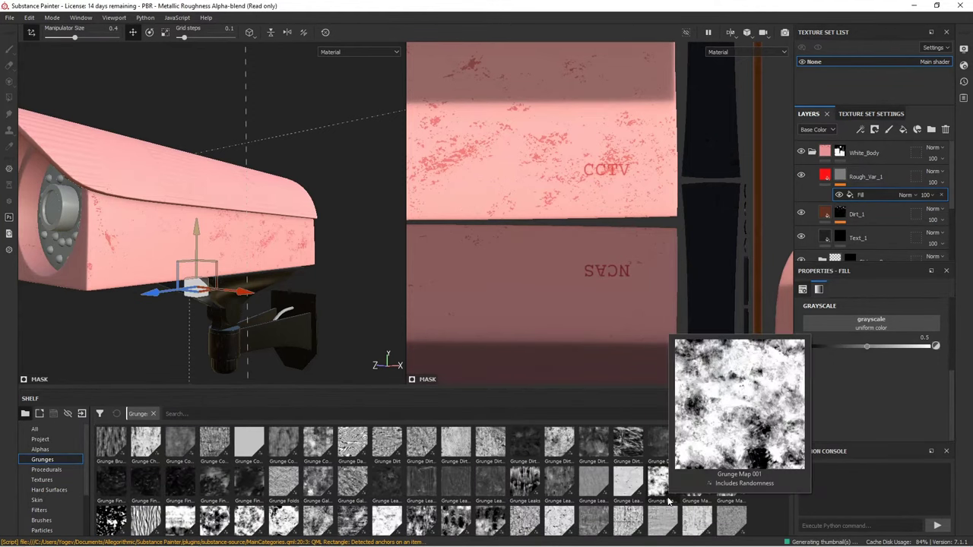
drag(668, 500, 871, 323)
scroll(189, 184, down, 2)
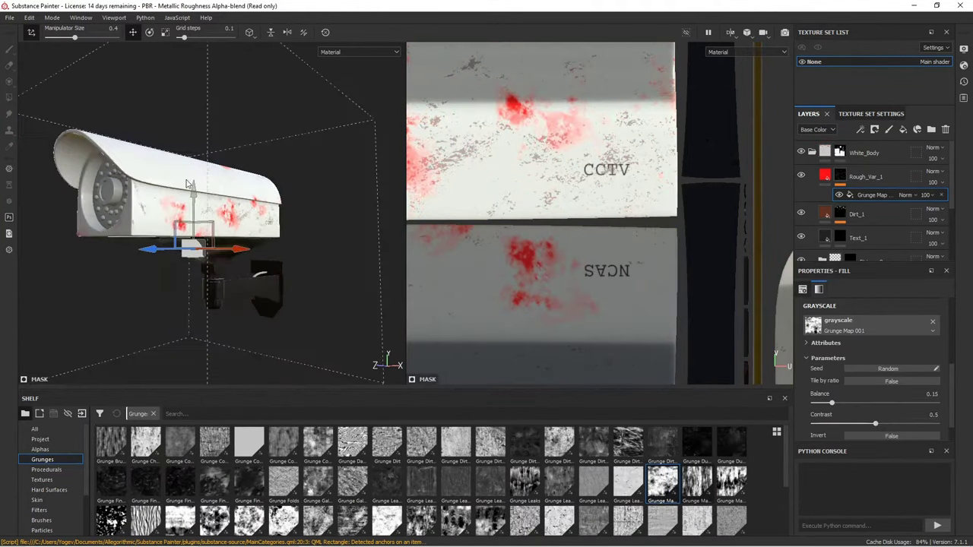
alt+drag(189, 184, 228, 178)
click(866, 177)
scroll(239, 130, up, 5)
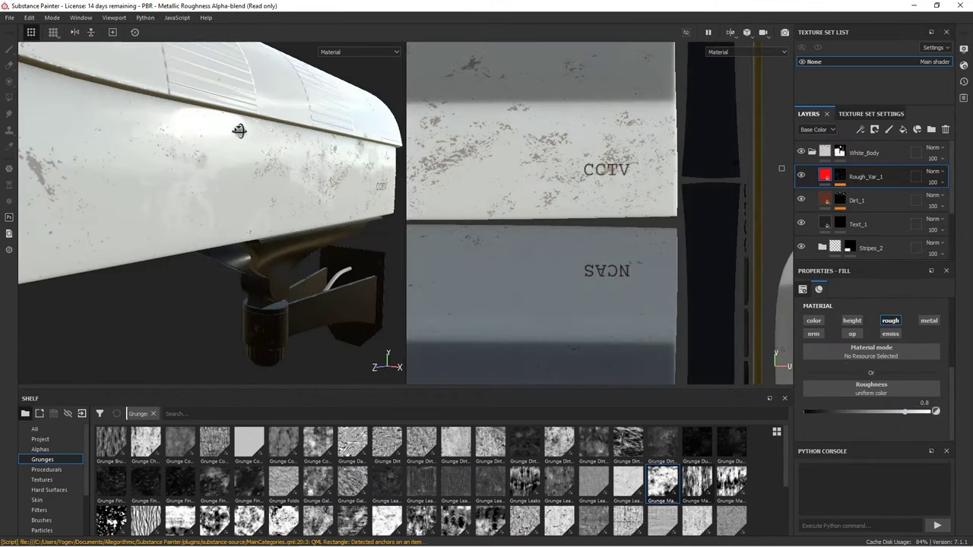
click(840, 177)
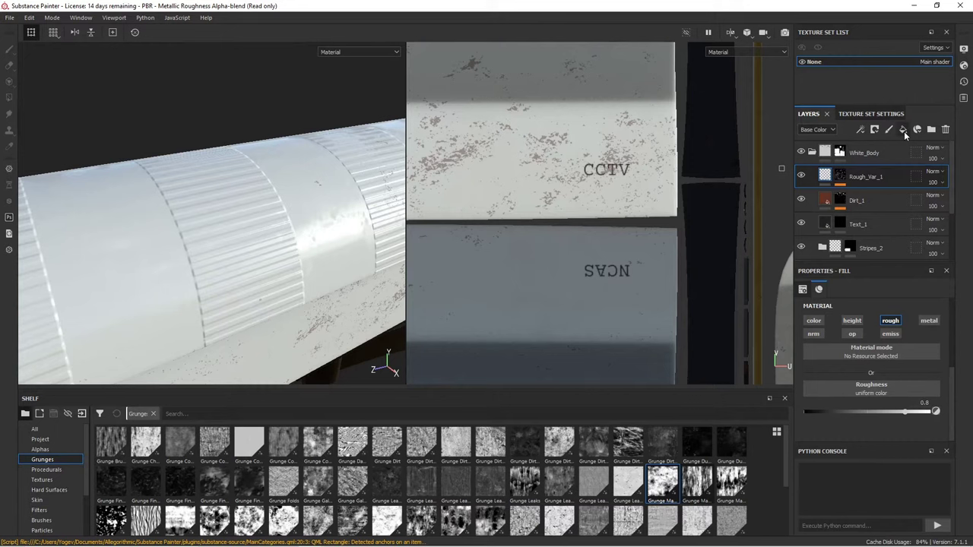
- Add a Scratches_1 fill layer with roughness 0.6 and a temporary red preview colour
click(904, 132)
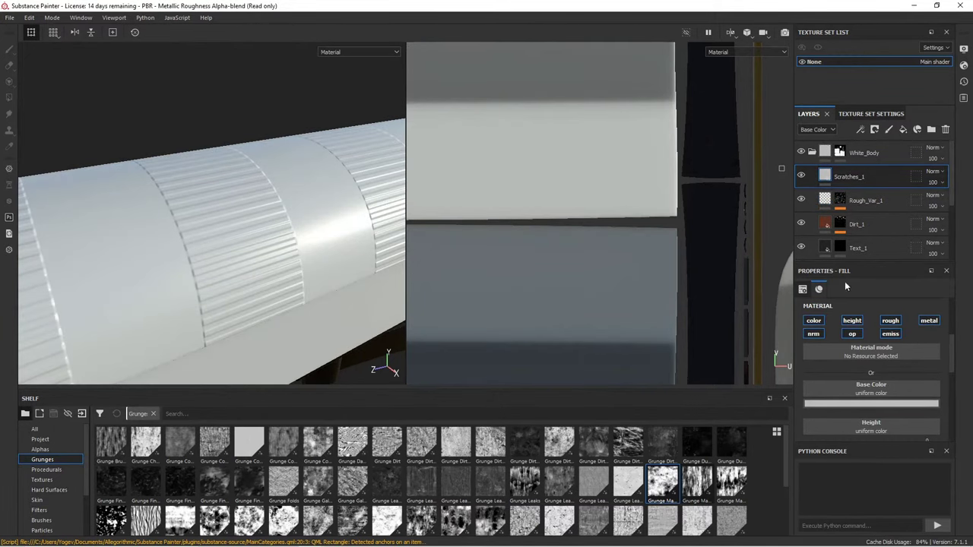
click(813, 320)
scroll(863, 377, down, 2)
text(0.6)
key(Return)
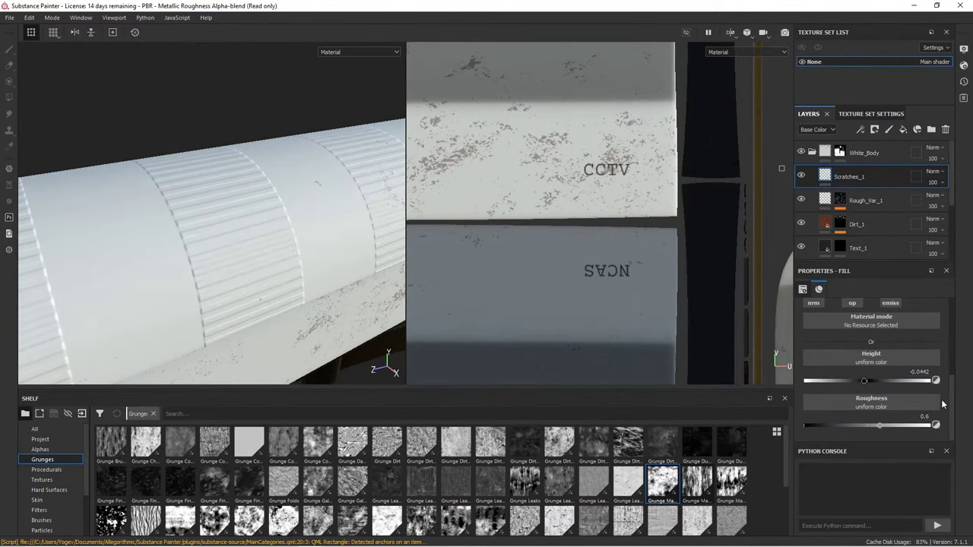
scroll(874, 365, up, 2)
click(814, 351)
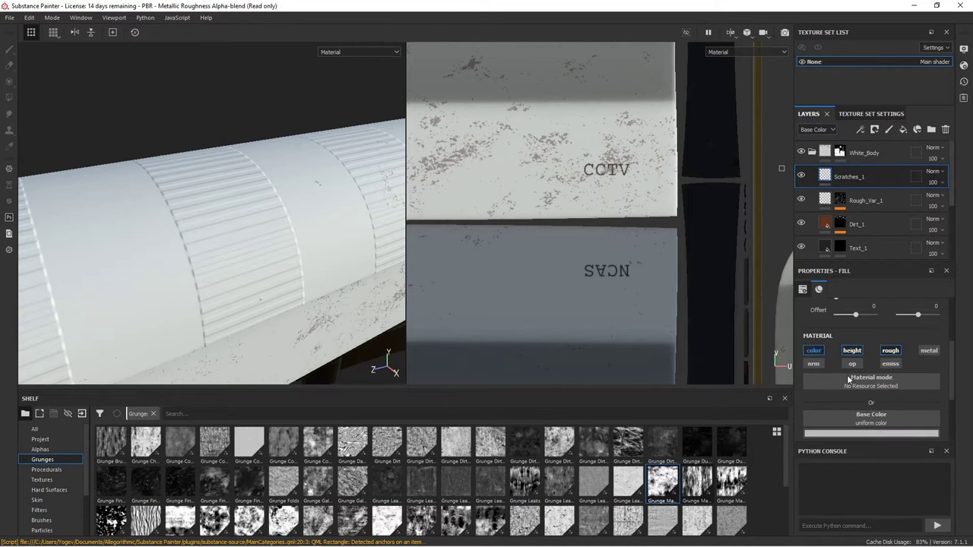
click(872, 414)
click(885, 330)
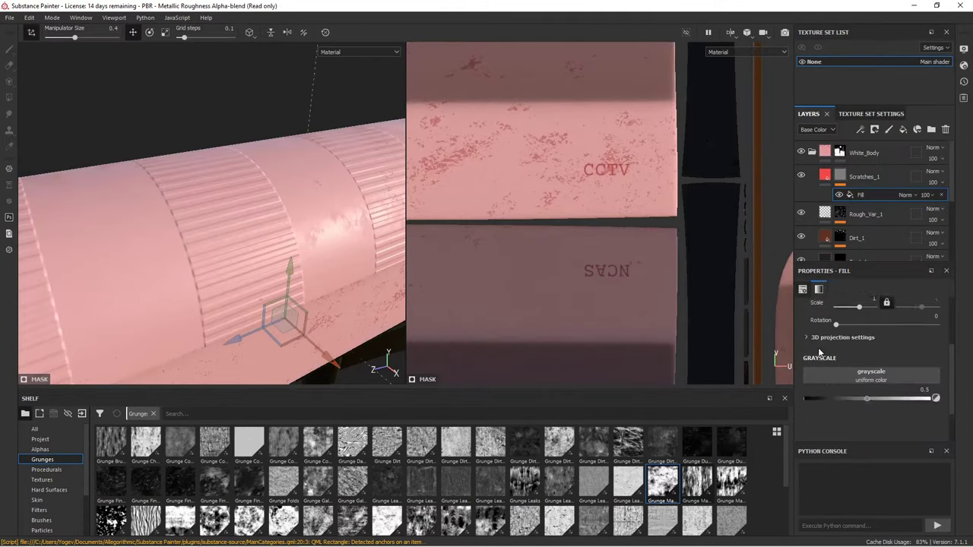
- Mask Scratches_1 with Grunge Scratch Generator, remove the red preview, and add a fill layer above
click(867, 320)
text(scratch)
click(906, 398)
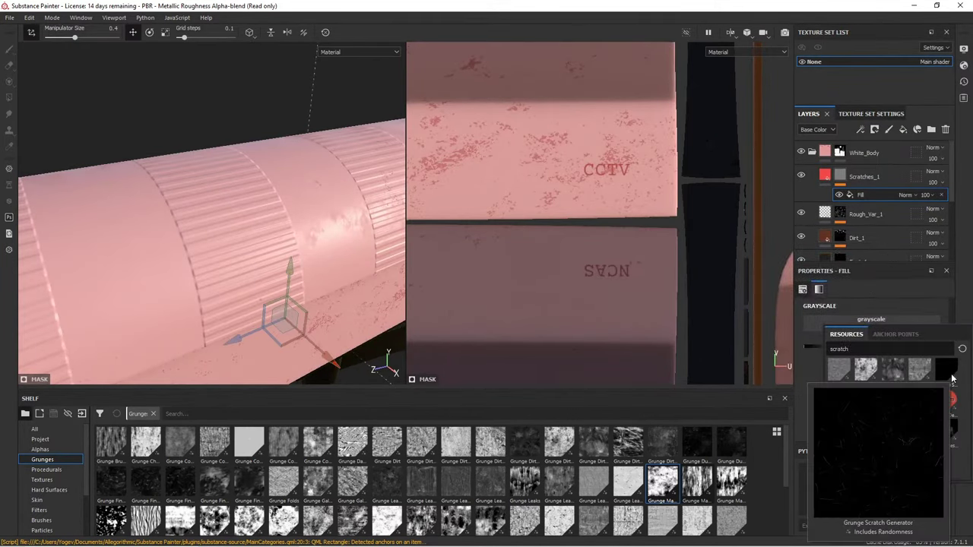
click(859, 177)
click(814, 308)
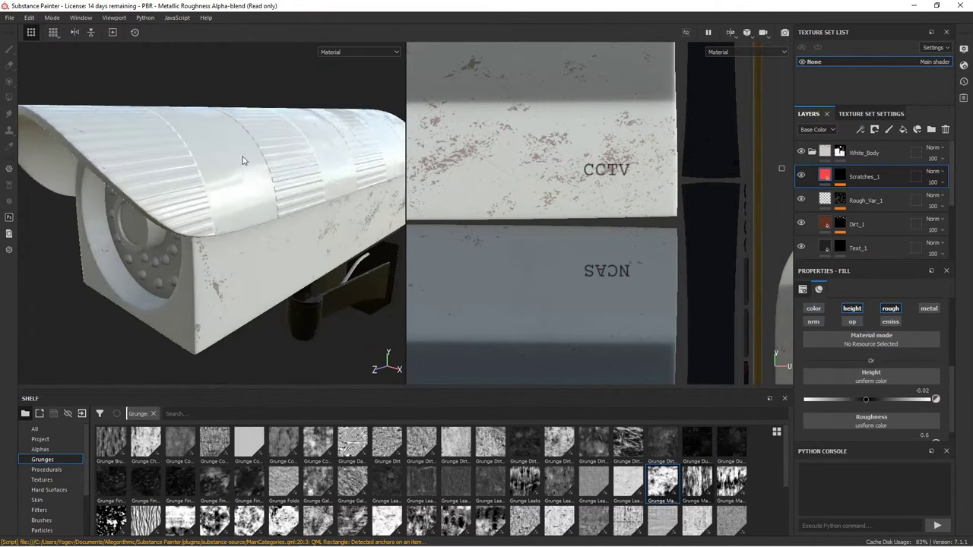
click(903, 130)
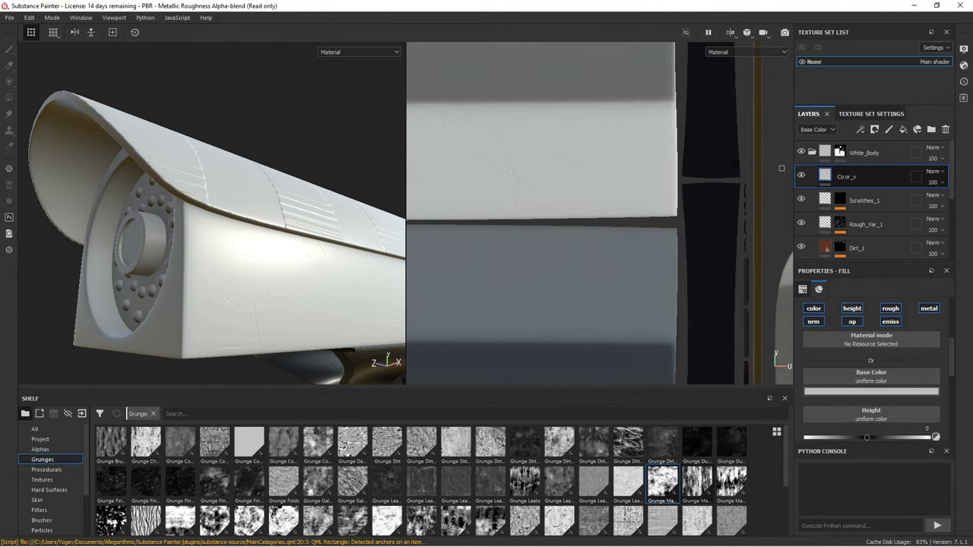
- Set the new fill's base colour to dark red-brown #371910 with 0.8 roughness
scroll(821, 312, down, 1)
click(872, 379)
click(895, 477)
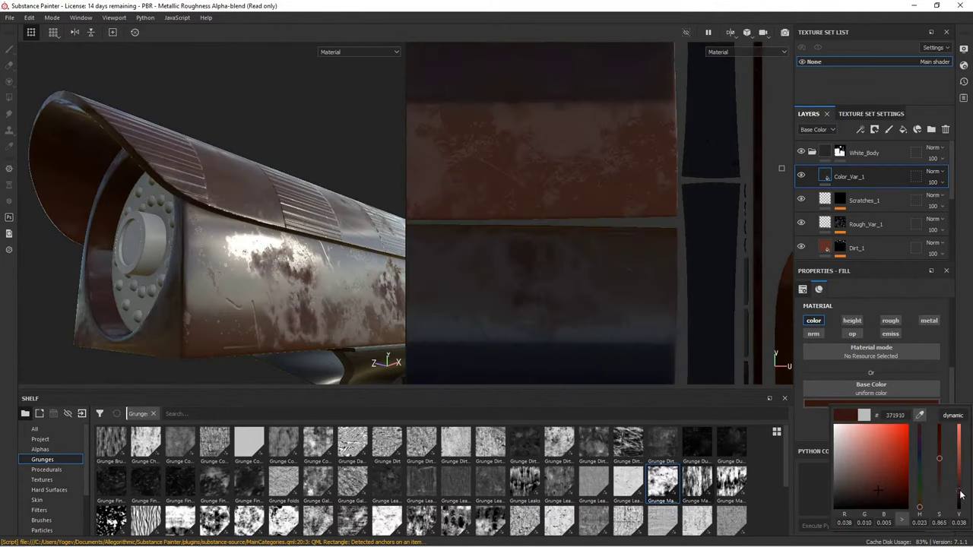
drag(842, 426, 905, 425)
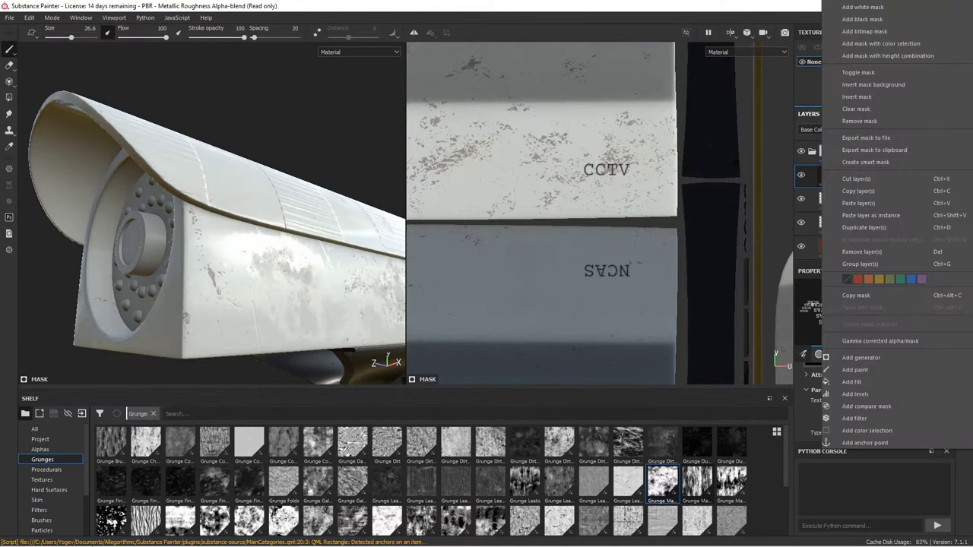
- Apply the Concrete smart mask to the Dirt_2 layer
click(65, 515)
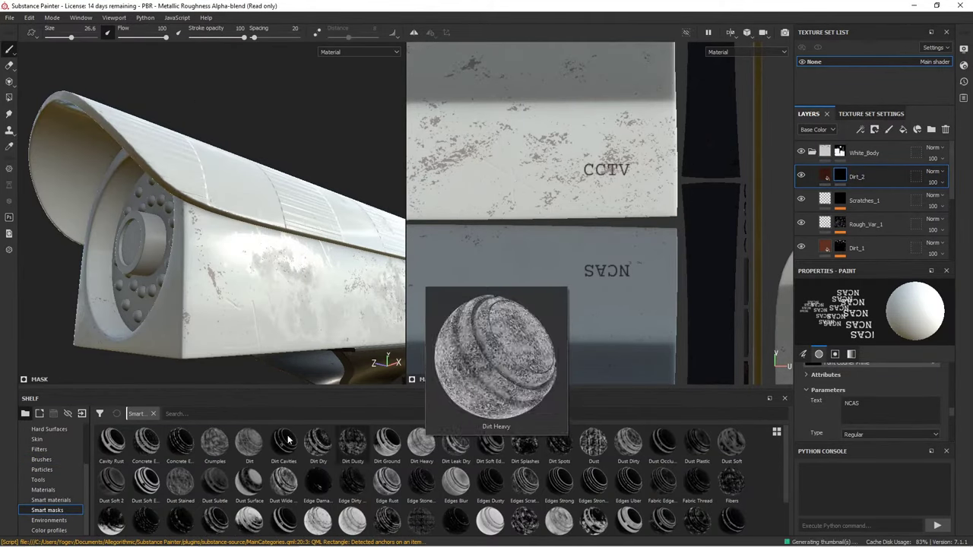
drag(181, 441, 864, 196)
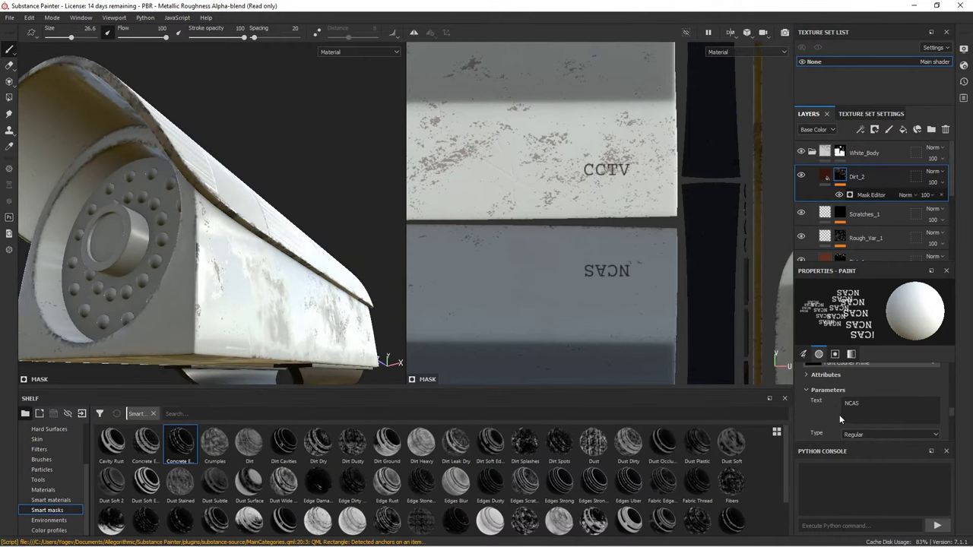
alt+drag(152, 167, 266, 166)
click(890, 211)
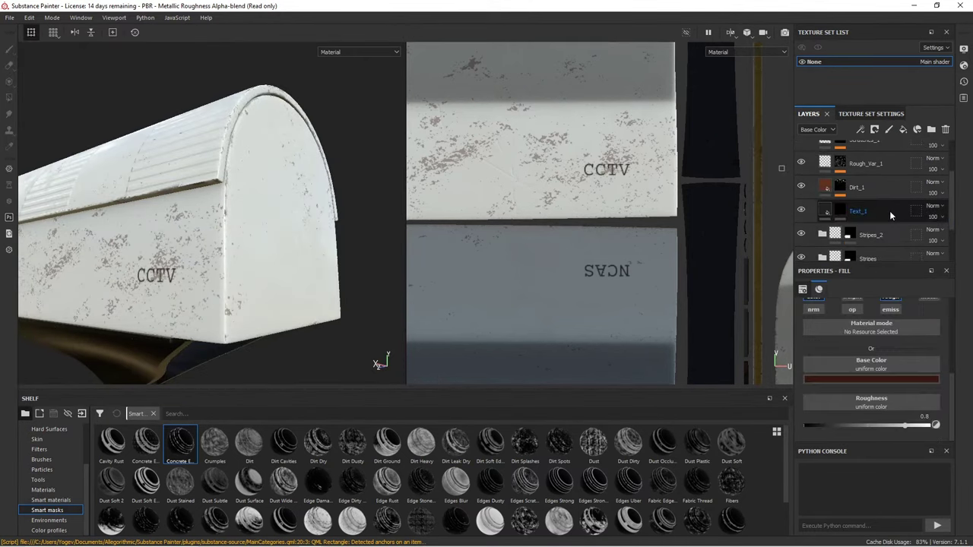
- Add a Height_Var_3 fill layer with its colour channel off and a black mask
click(903, 130)
text(Height_Var)
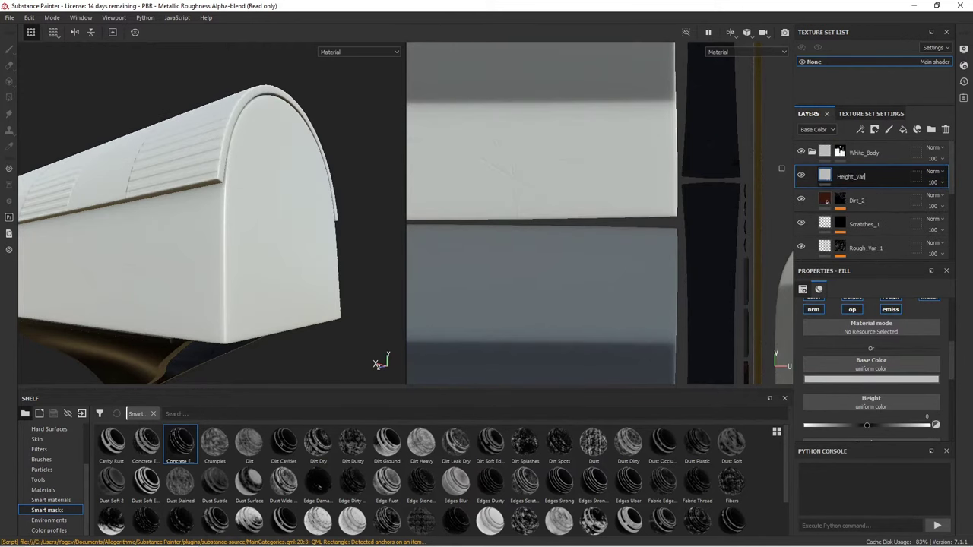
text(_3)
key(Return)
click(813, 326)
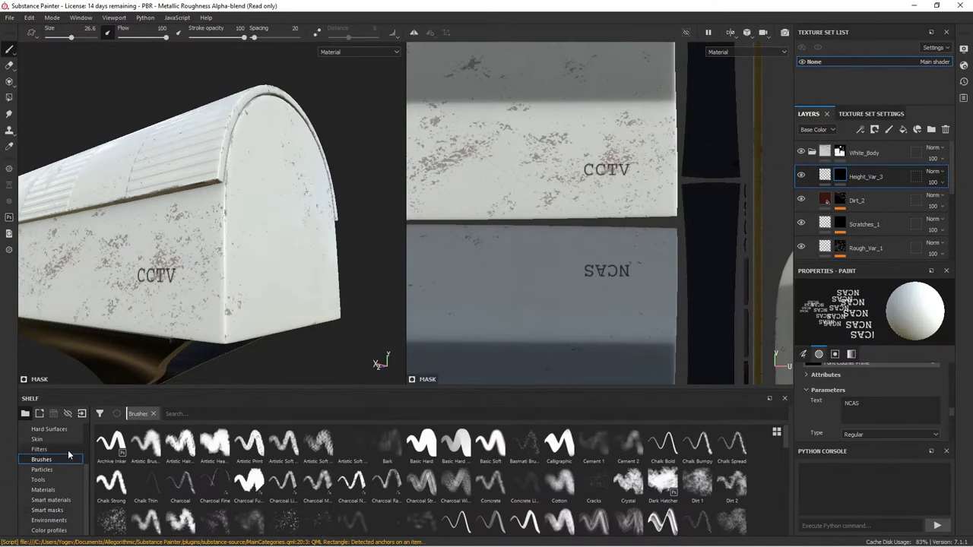
click(40, 449)
- Shrink the brush to about 33 and collapse the White_Body layer group
scroll(559, 212, down, 5)
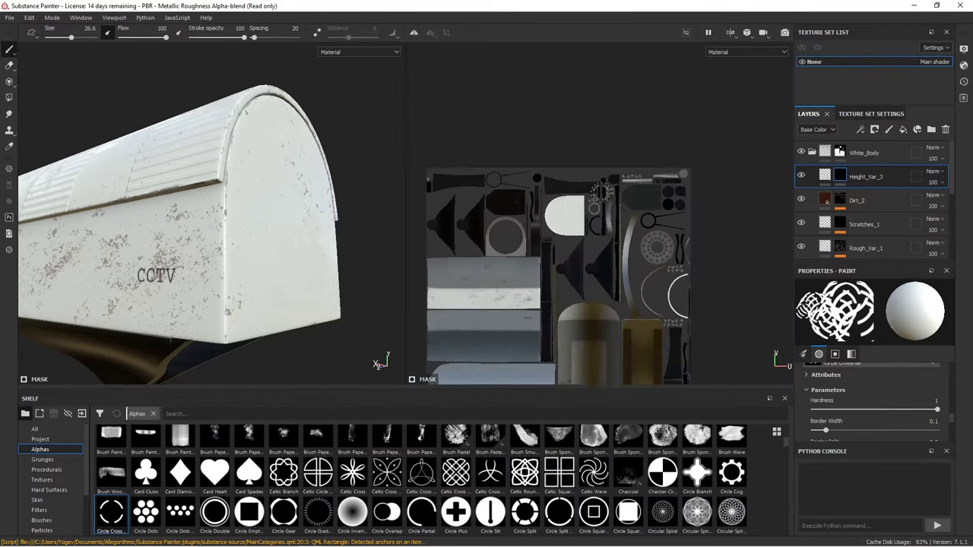
scroll(563, 217, up, 2)
ctrl+right_drag(570, 224, 566, 228)
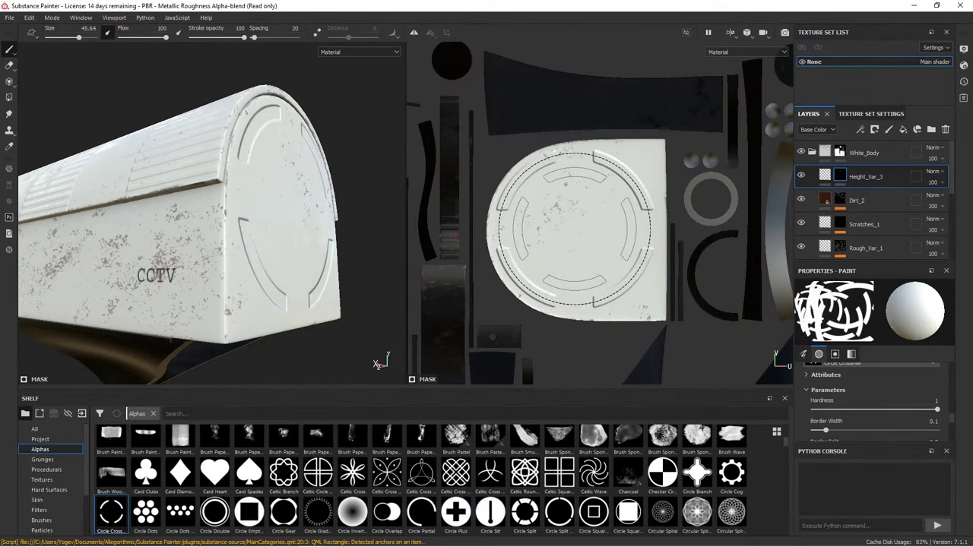
ctrl+right_drag(575, 229, 566, 228)
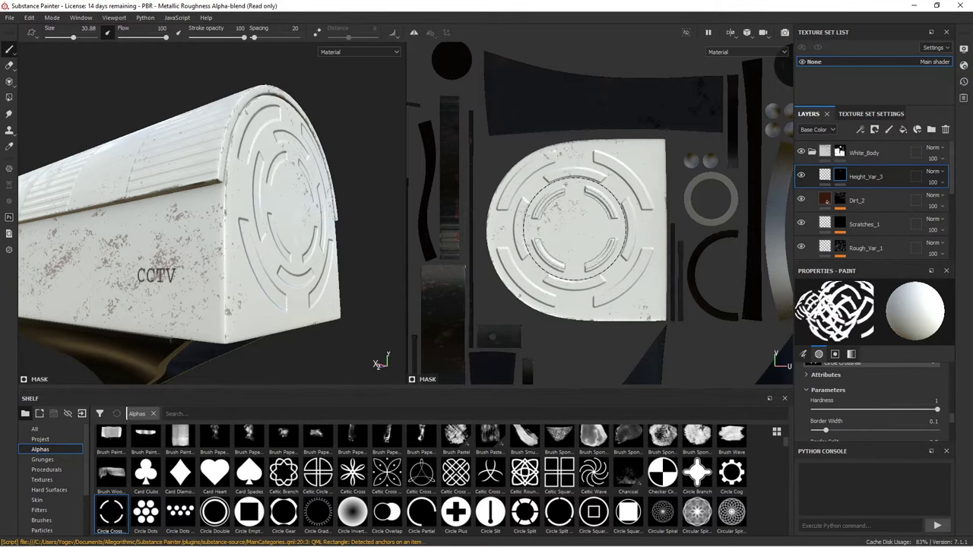
click(825, 175)
mouse_move(152, 250)
alt+mouse_down()
mouse_move(119, 249)
mouse_move(227, 257)
mouse_move(175, 255)
alt+mouse_up()
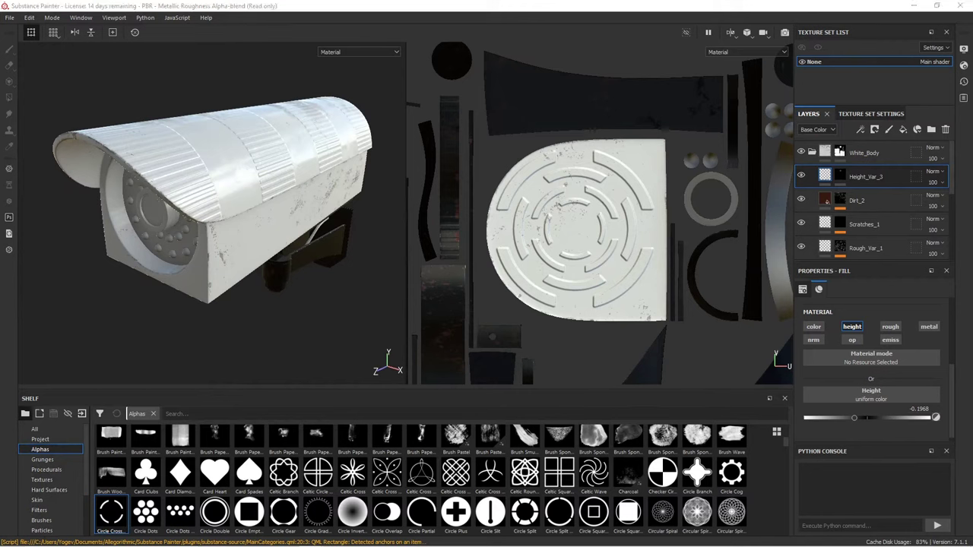
click(834, 160)
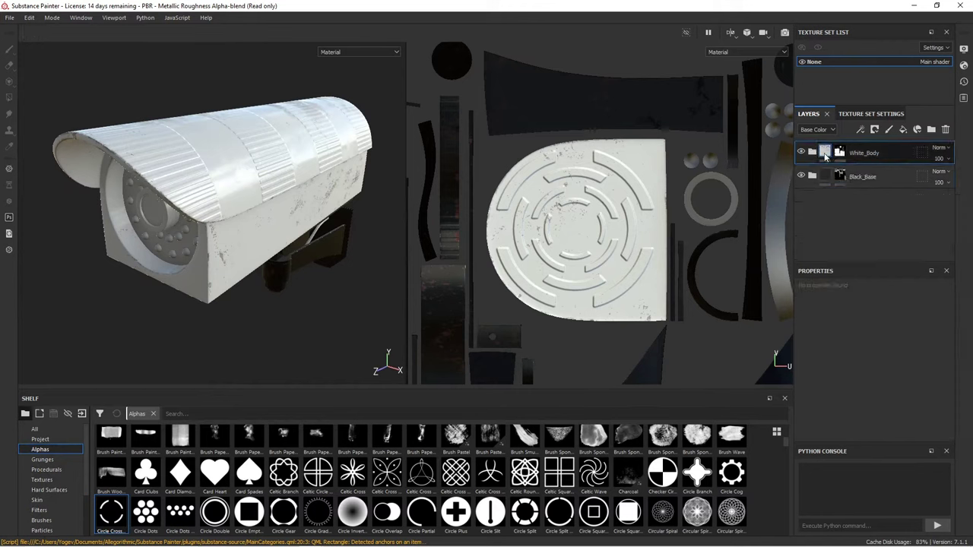
- Duplicate White_Body as White_Cable and delete its Height_Var_3, Text_1 and Stripes layers
key(ctrl+d)
click(874, 177)
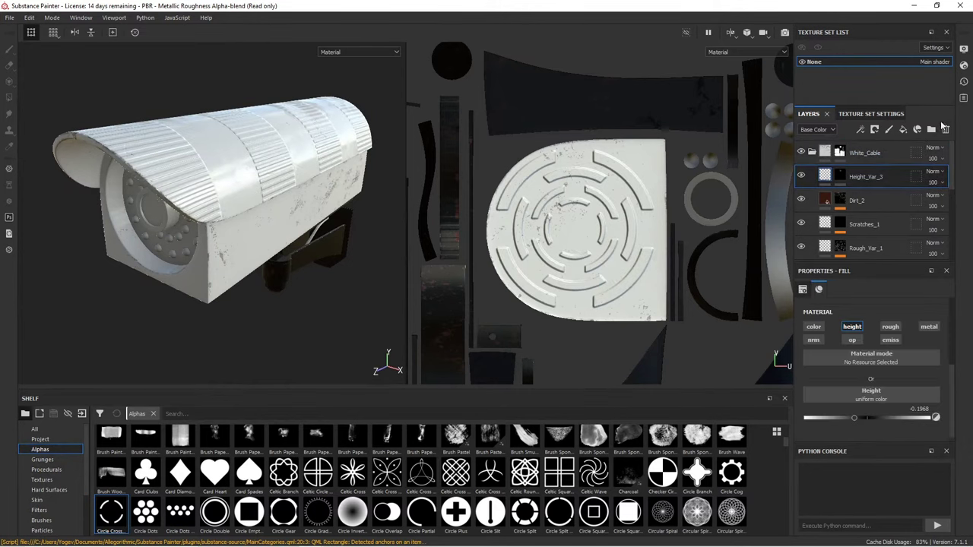
click(946, 130)
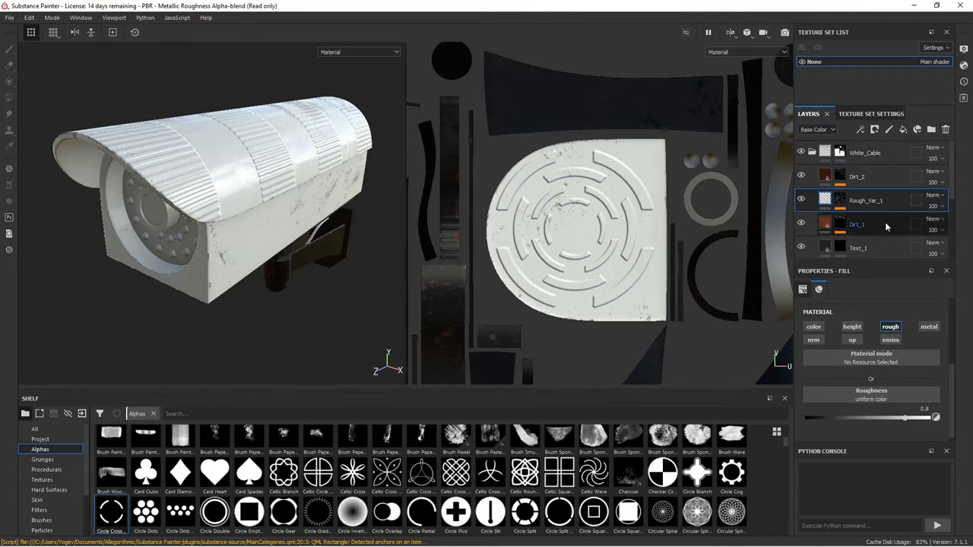
click(858, 247)
click(945, 129)
click(946, 129)
click(945, 130)
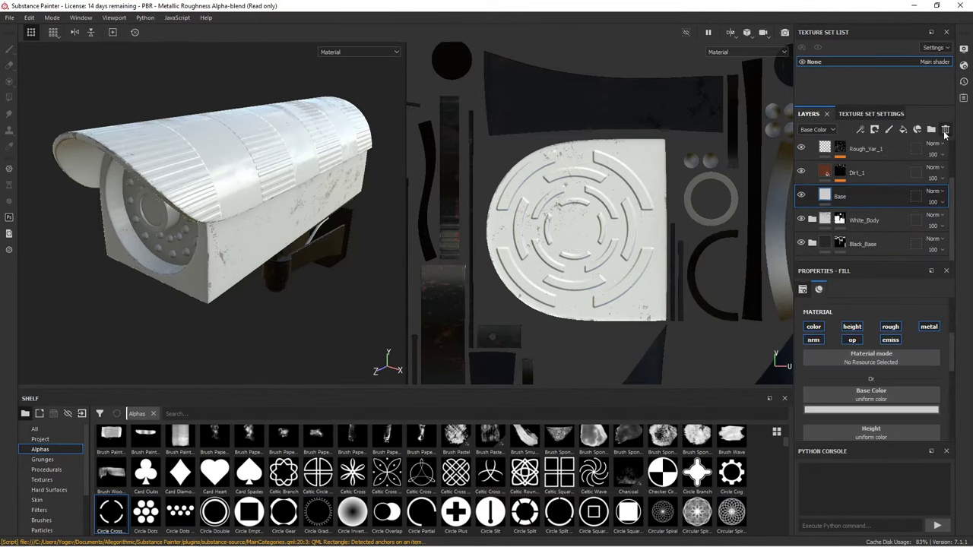
- Give the White_Cable group a black mask
scroll(905, 405, down, 2)
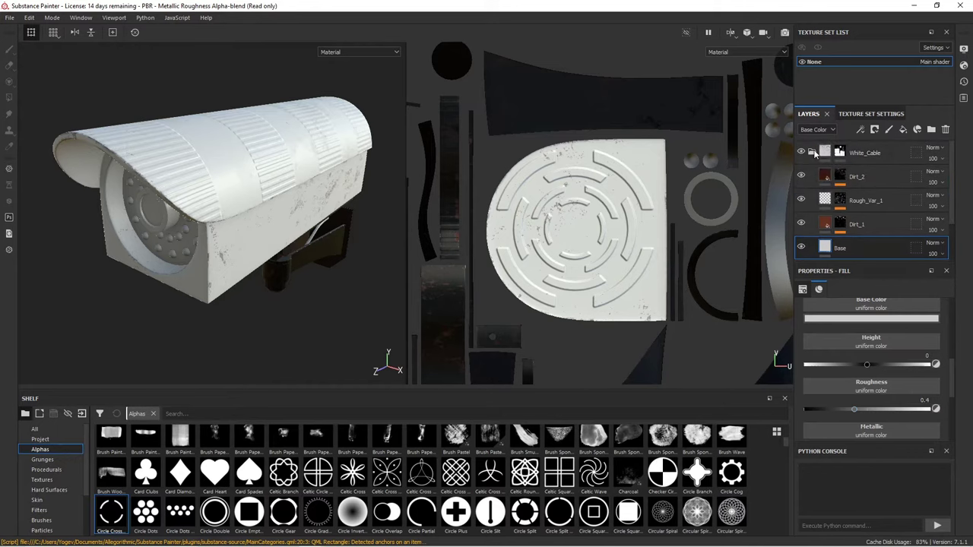
right_click(864, 152)
click(881, 34)
alt+drag(228, 213, 194, 112)
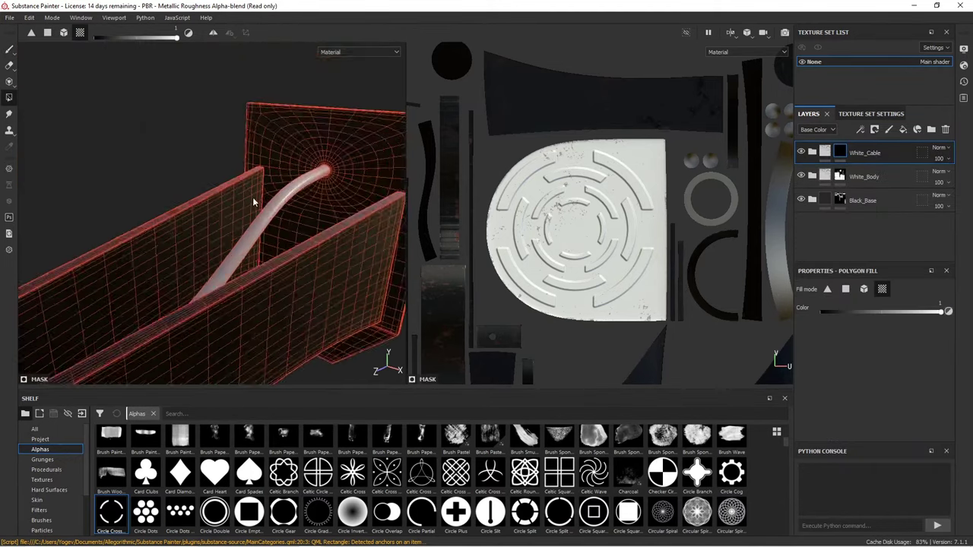
key(f)
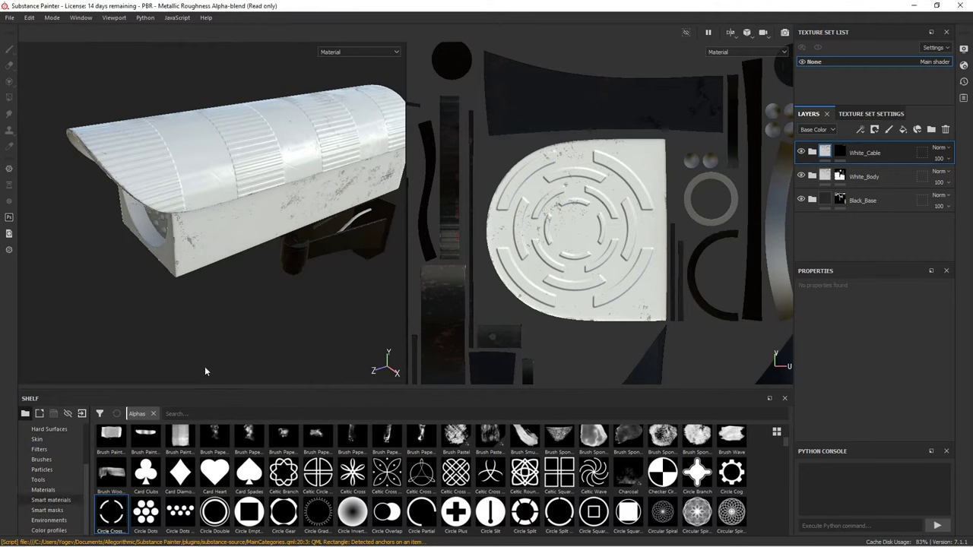
- Add the MAT_Light_Source smart material, delete its Dirt layer and hide Emission
click(51, 500)
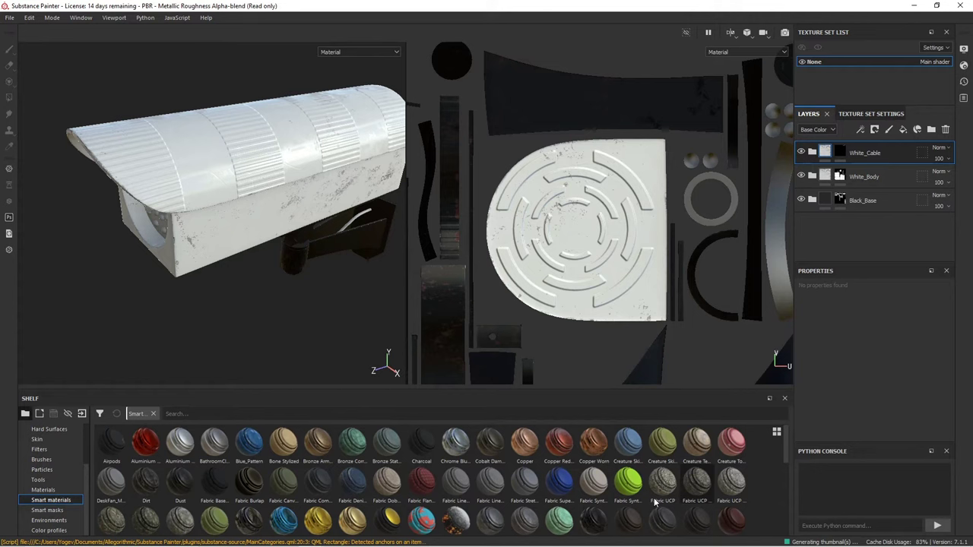
scroll(655, 503, down, 2)
drag(662, 448, 874, 155)
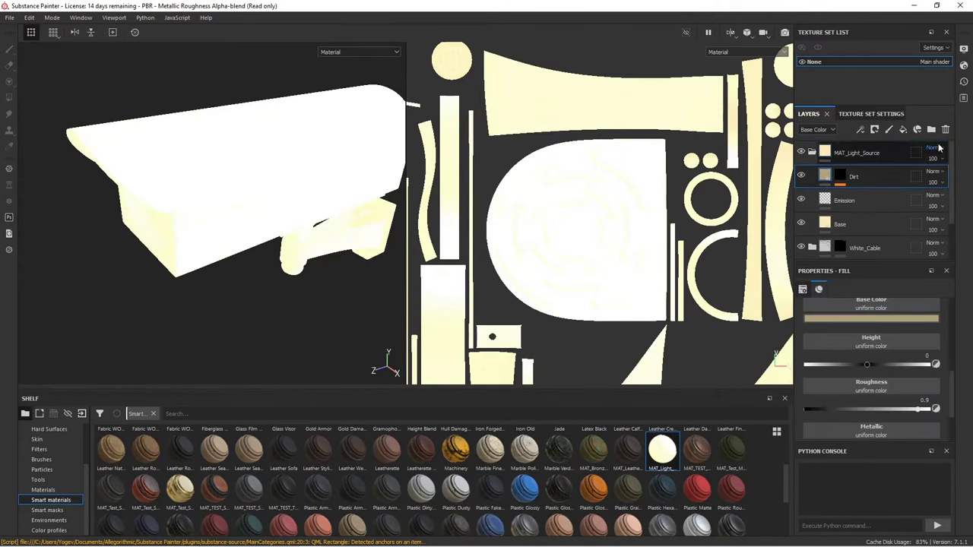
click(945, 129)
click(801, 177)
click(840, 200)
- Set the Base colour to pale blue and adjust the Emission colour
click(872, 403)
drag(920, 433, 922, 477)
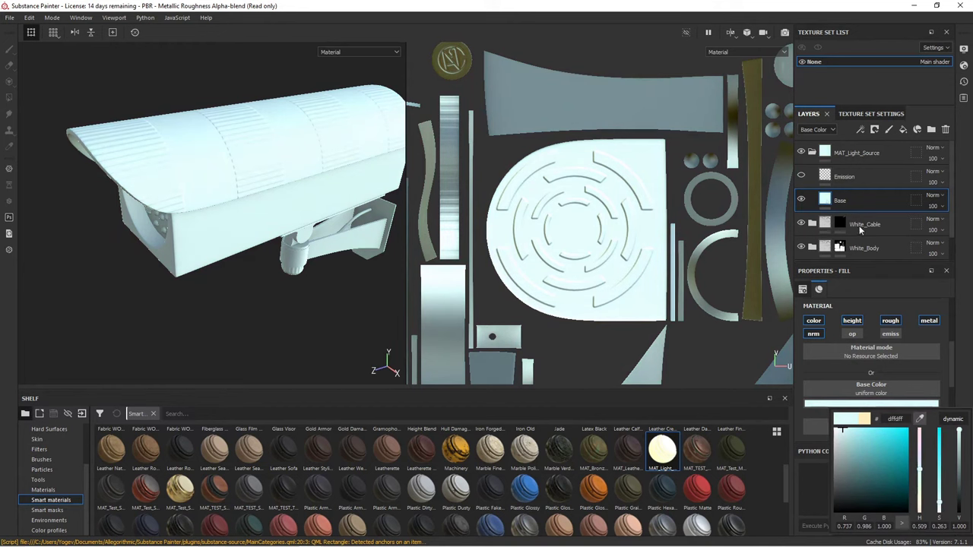
click(844, 176)
click(801, 176)
click(871, 403)
click(801, 176)
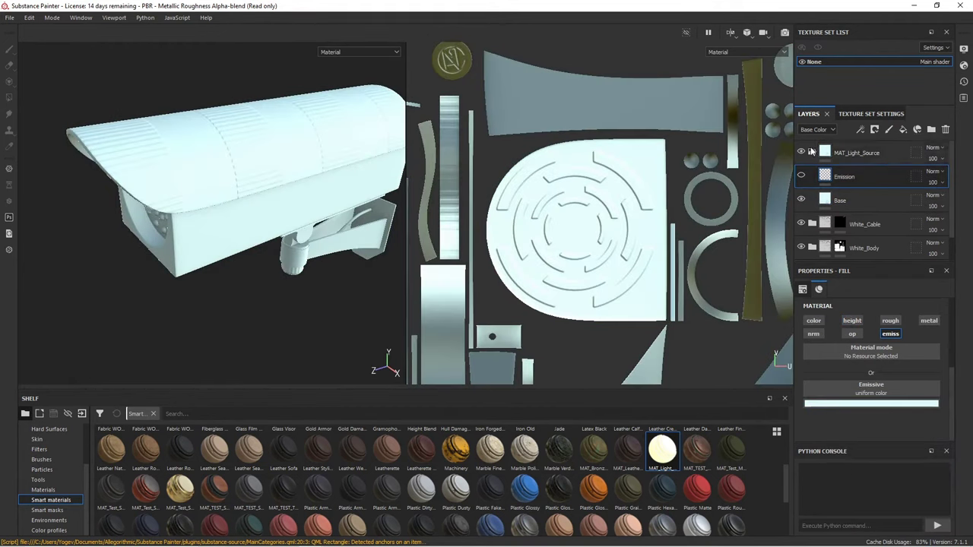
- Polygon-fill the LED bulbs into the mask and add a new fill layer on top
click(811, 151)
key(4)
alt+drag(228, 198, 158, 203)
scroll(234, 199, up, 5)
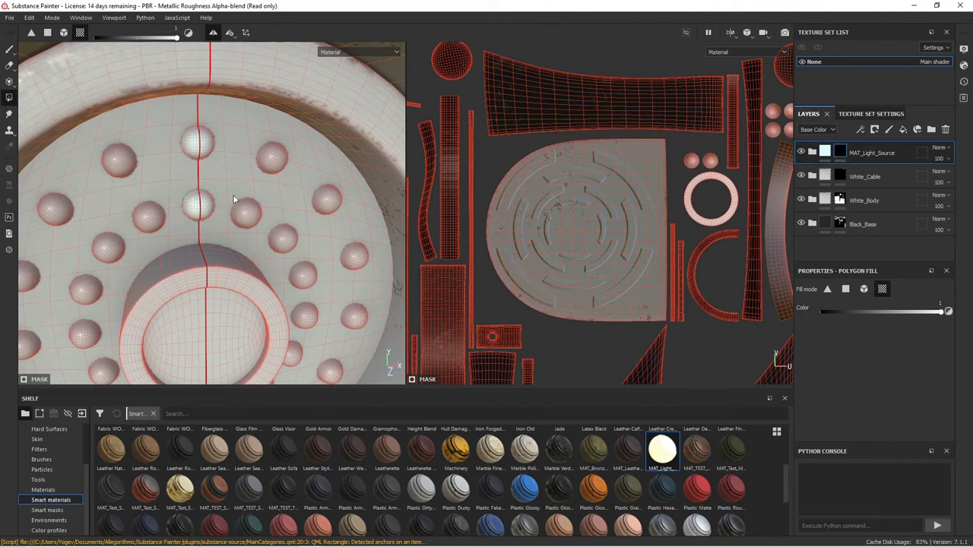
alt+drag(331, 313, 256, 218)
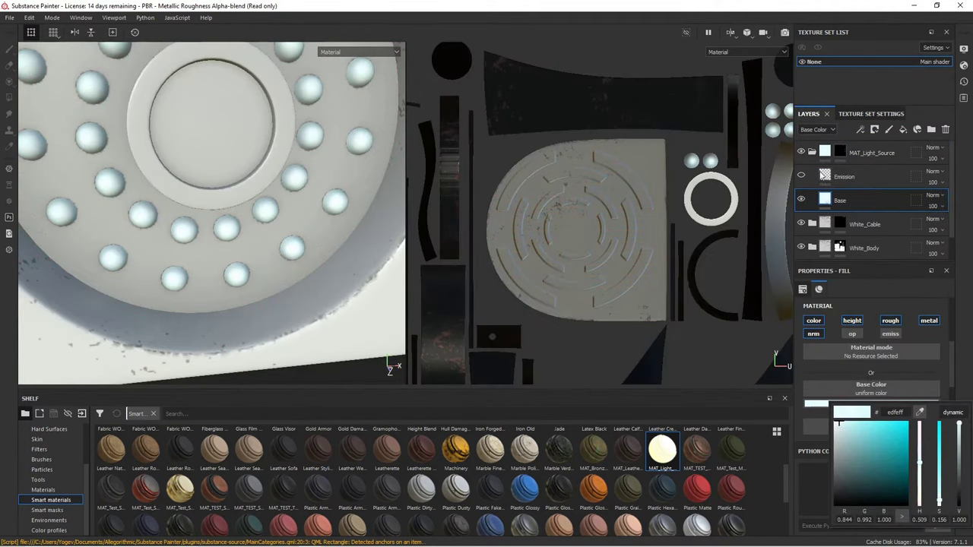
click(811, 151)
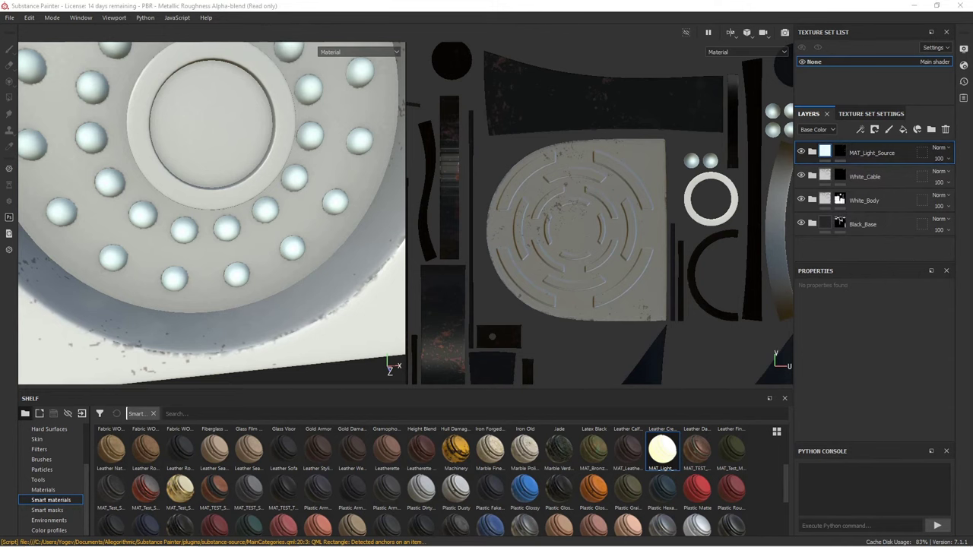
click(903, 129)
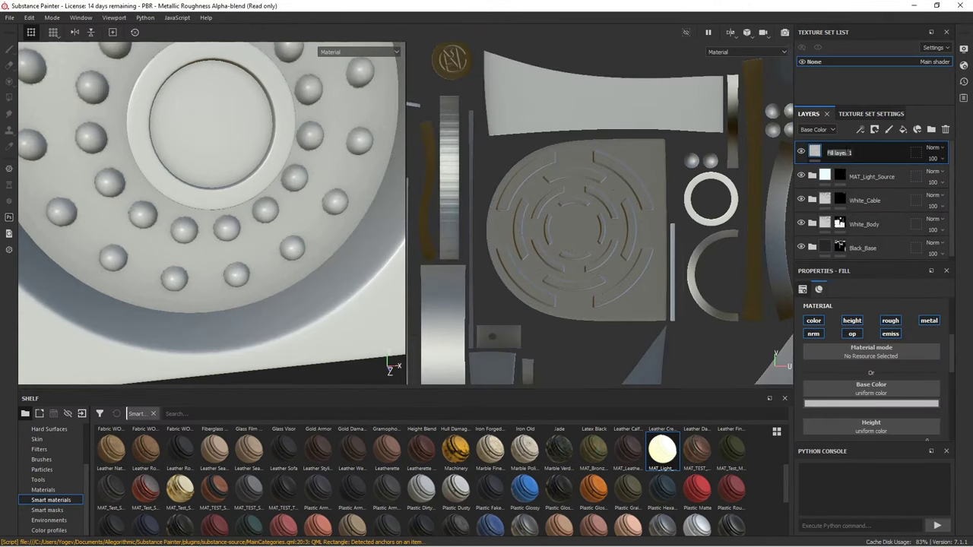
text(Base)
- Make the fill black and group it into a black-masked Lense folder
click(922, 408)
scroll(906, 397, down, 5)
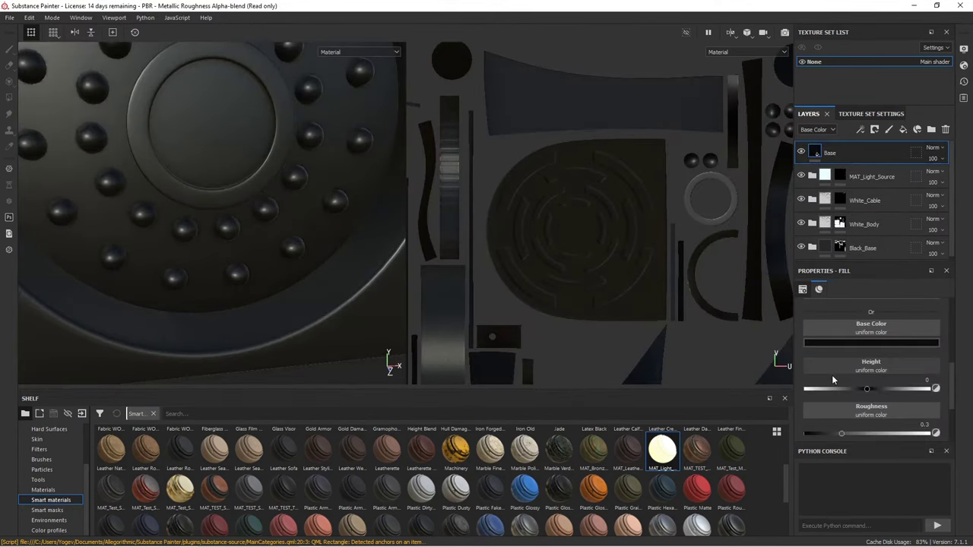
key(Return)
click(931, 129)
double_click(840, 153)
text(Lens)
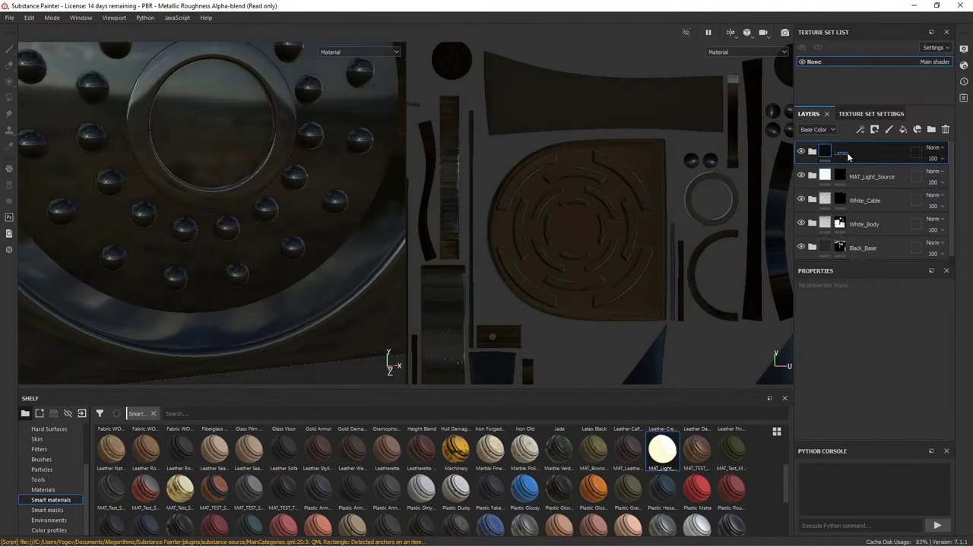
key(Return)
click(812, 152)
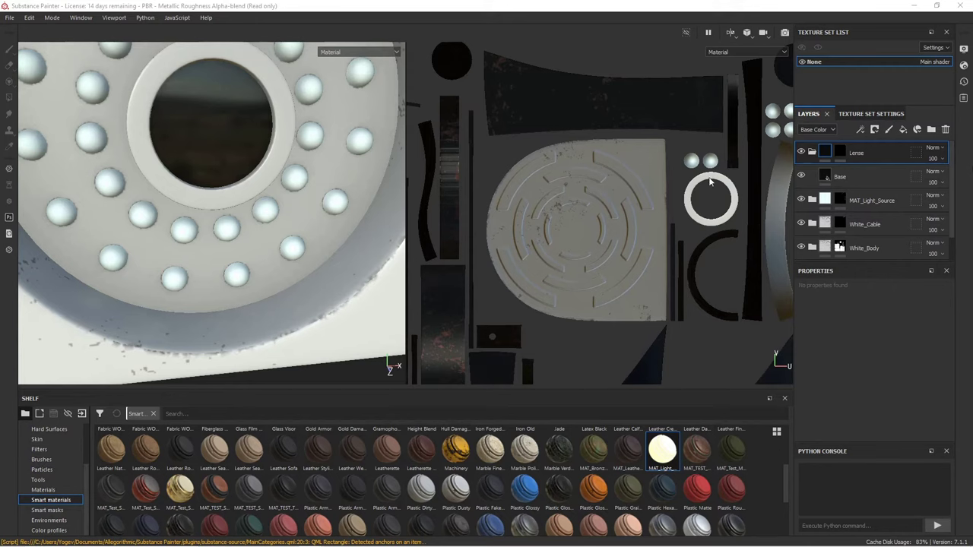
- Add a dark grey fill and group it into a Black_Plastic folder
click(903, 129)
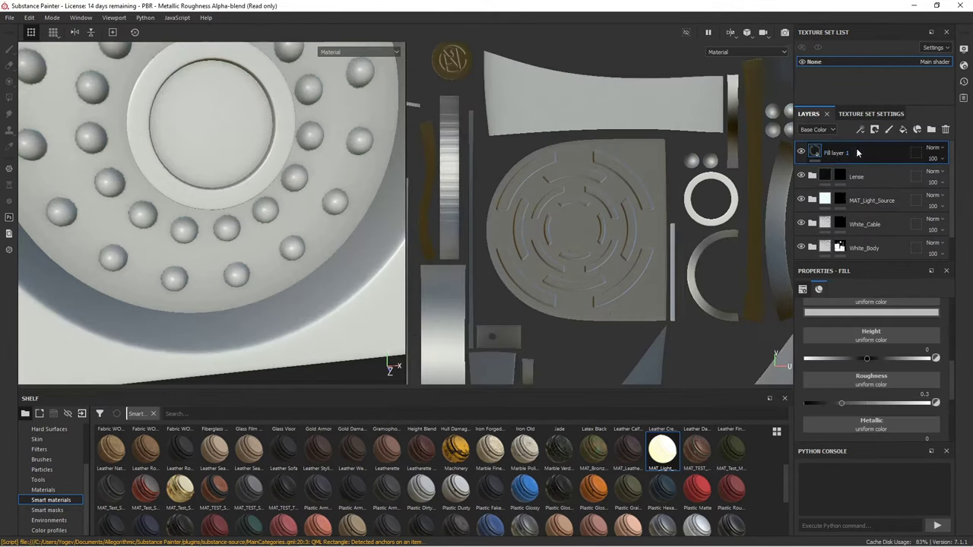
click(870, 312)
drag(950, 334, 950, 422)
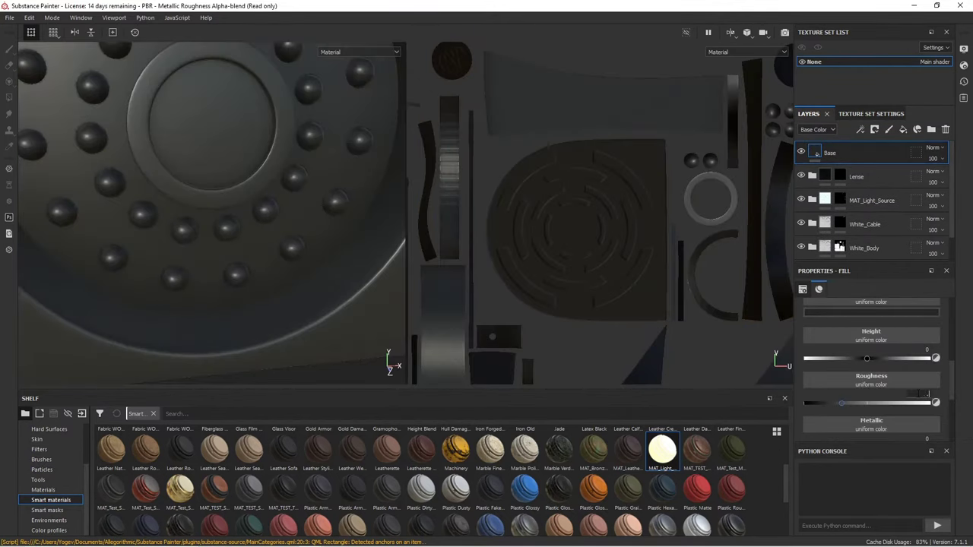
click(932, 129)
double_click(844, 152)
text(Black_Plastic)
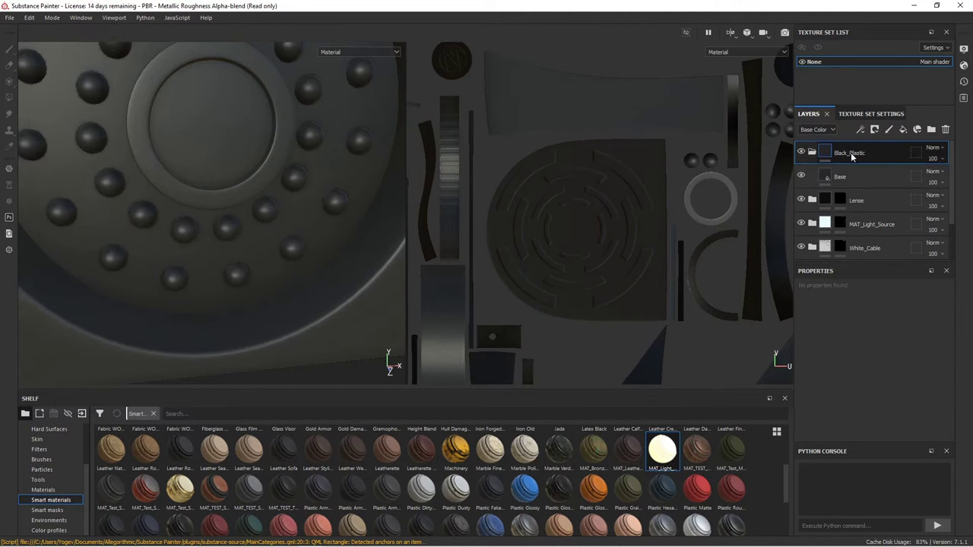
key(Return)
drag(840, 177, 850, 156)
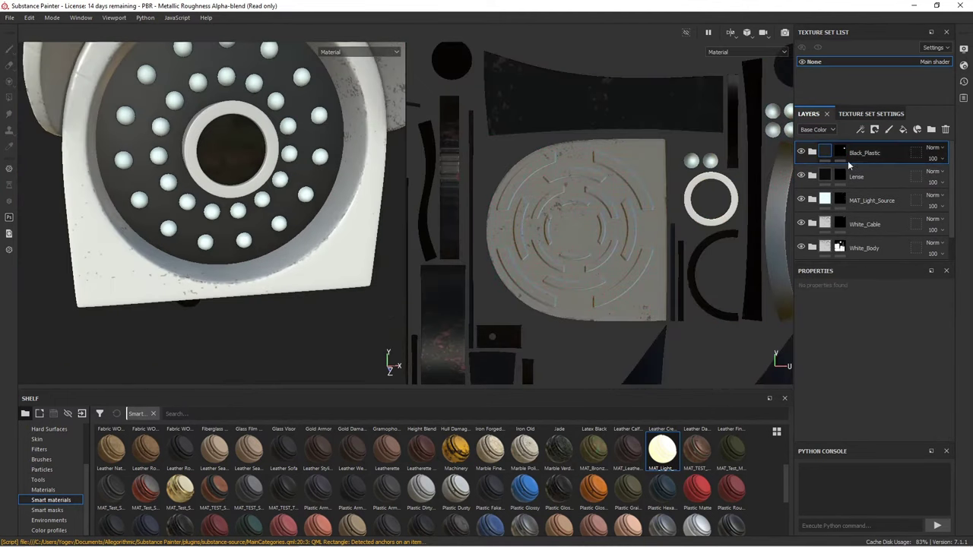
- Add a new Base fill layer at the top of the stack
scroll(882, 229, down, 5)
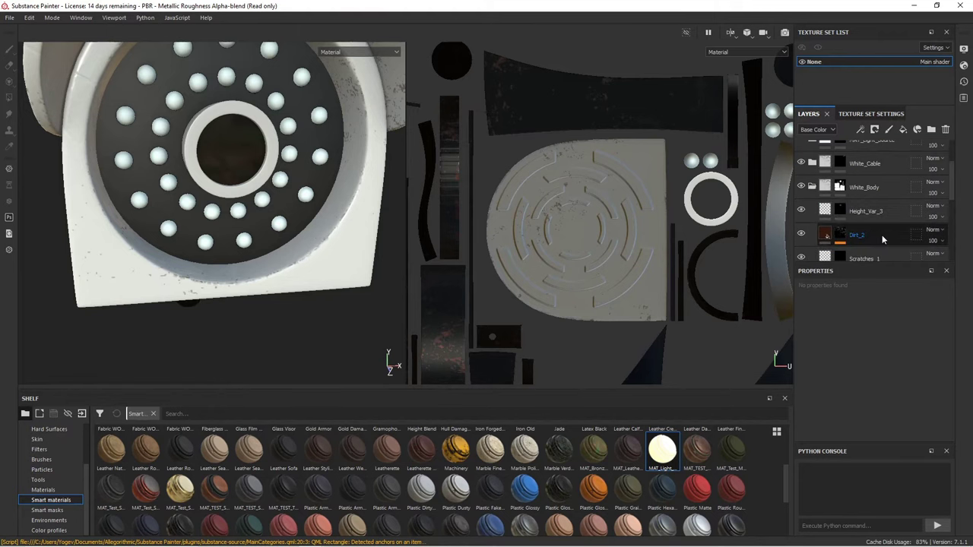
click(860, 242)
scroll(844, 213, up, 5)
click(903, 129)
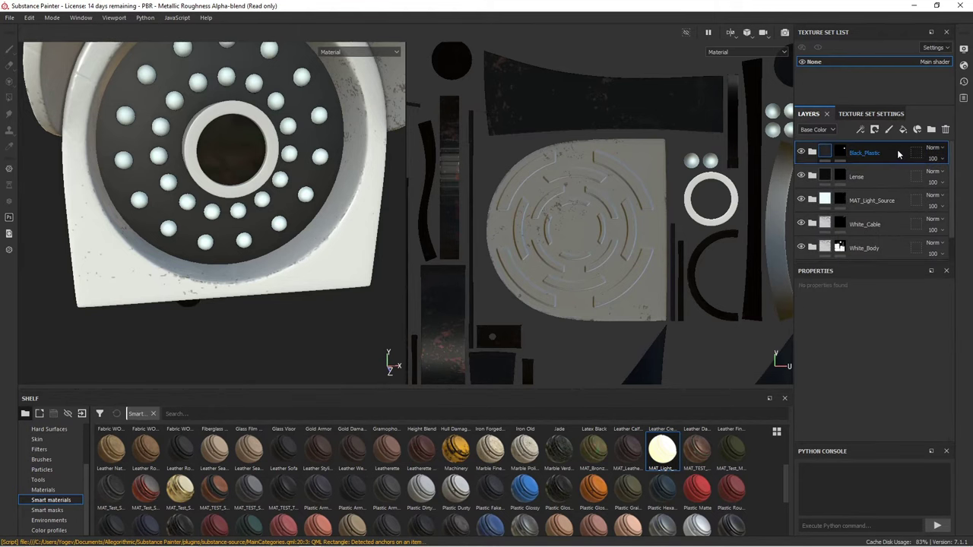
key(ctrl+z)
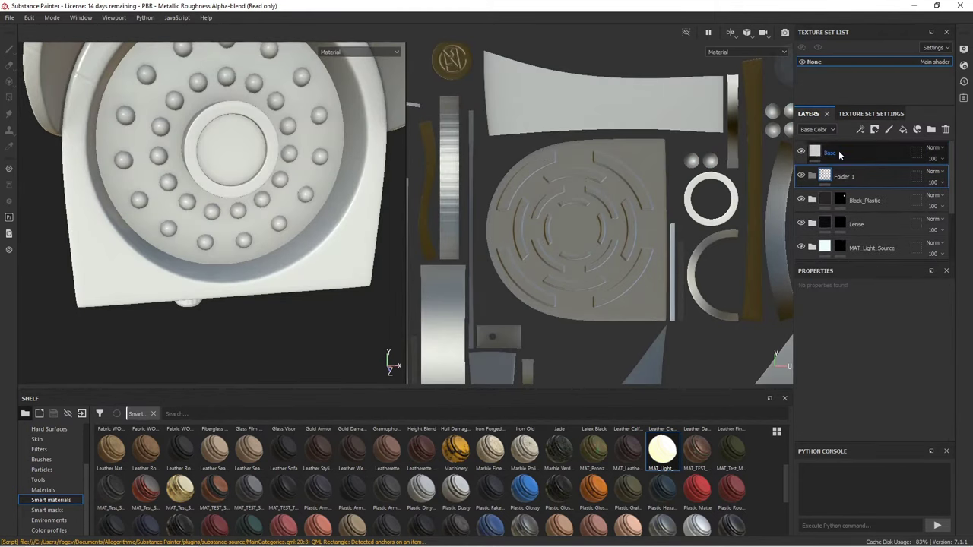
- Move the Base fill into Folder 1 and rename it White_Body_Inner
drag(840, 155, 844, 176)
double_click(842, 153)
text(White_Body_Inn)
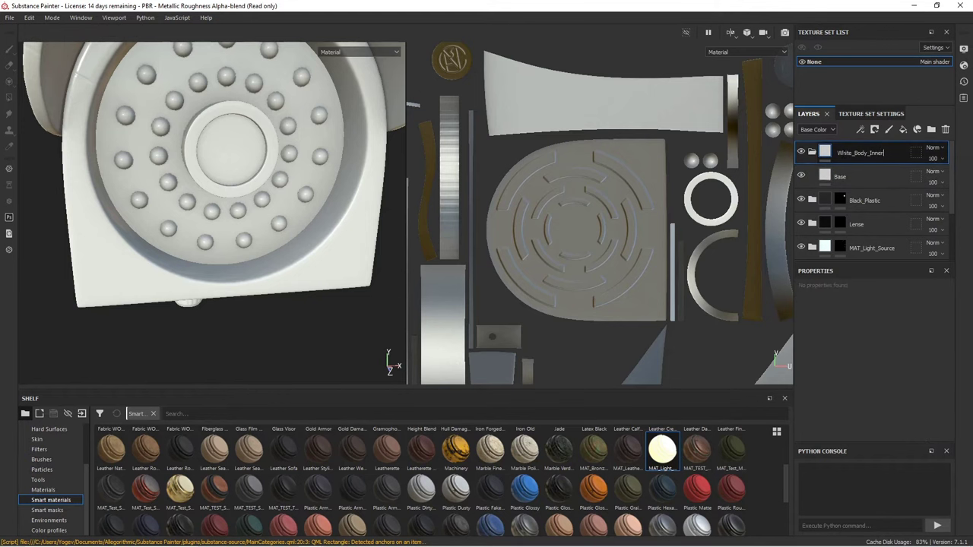
key(Return)
- Add a black mask to White_Body_Inner and check the mask preview
right_click(858, 157)
click(836, 22)
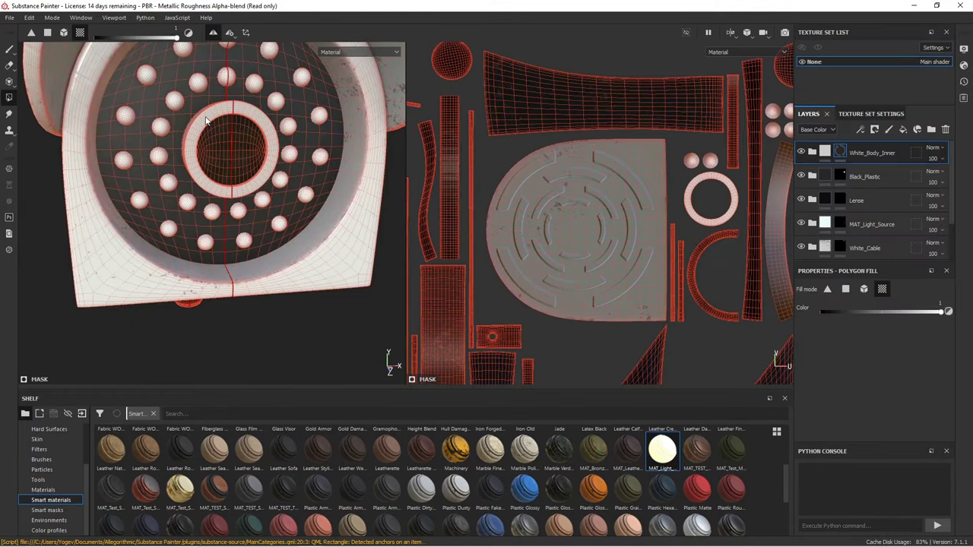
alt+click(839, 152)
alt+click(838, 150)
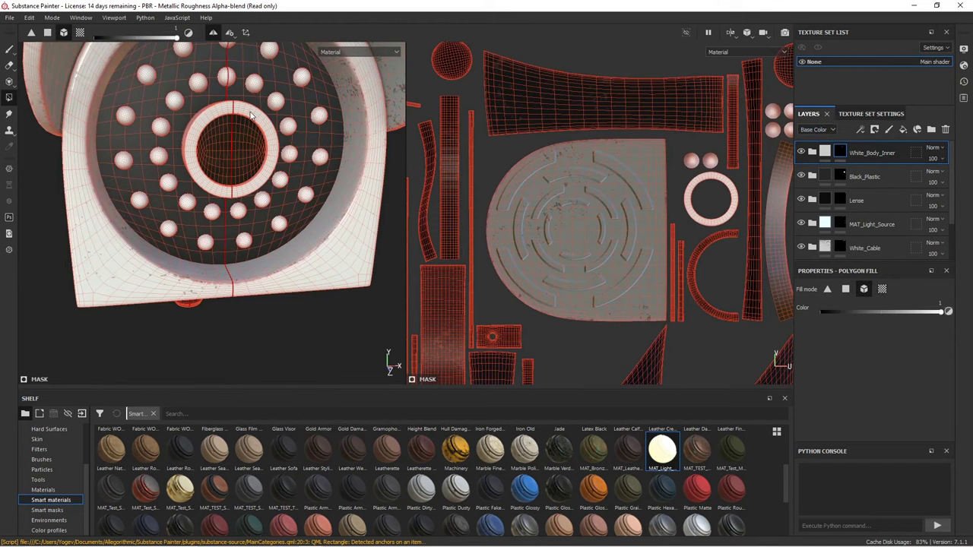
click(825, 152)
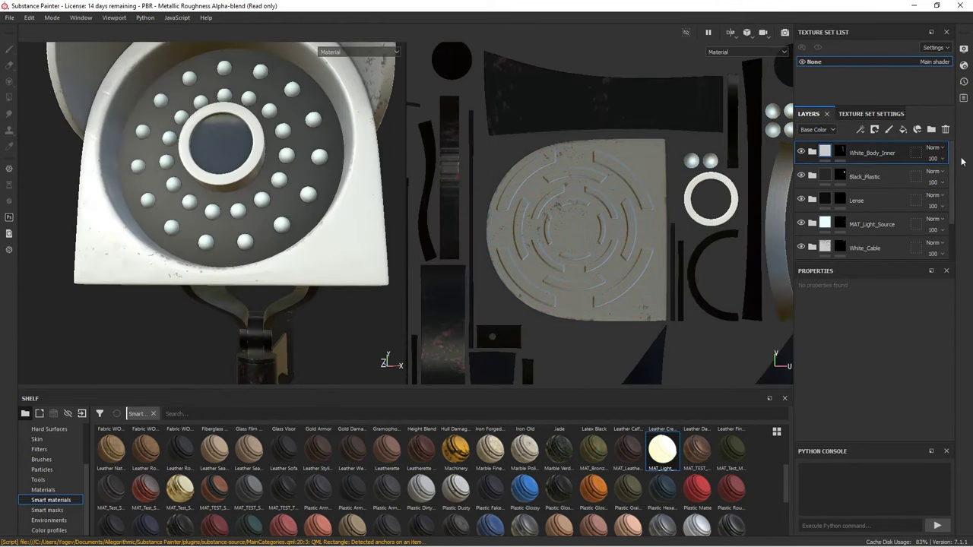
- Name the new folder Clean_Parts and give it a black mask filling whole objects
text(Clean_Parts)
key(Return)
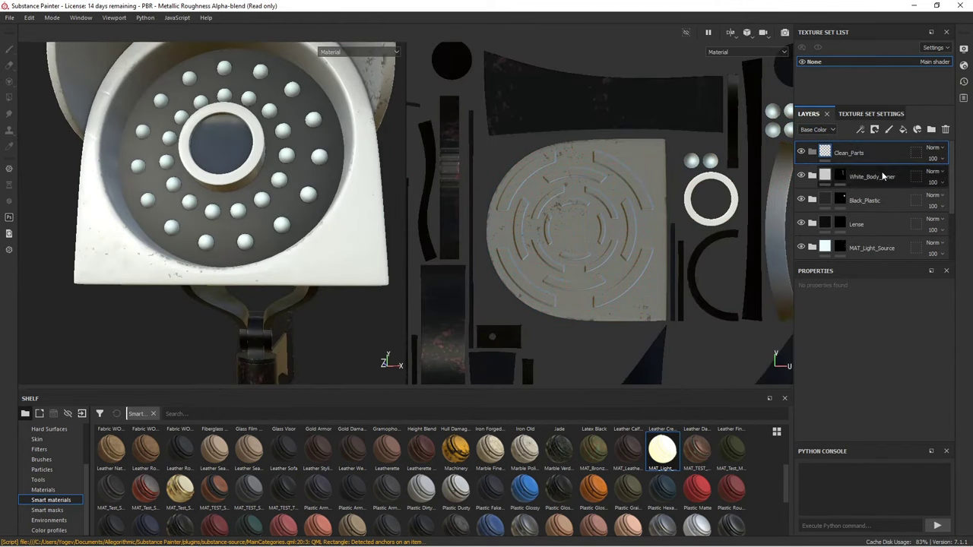
right_click(849, 154)
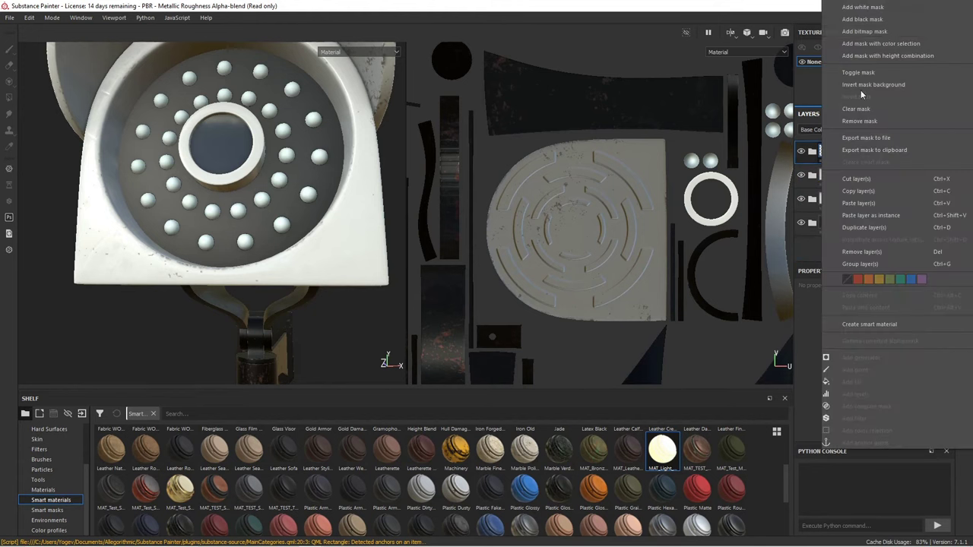
click(900, 19)
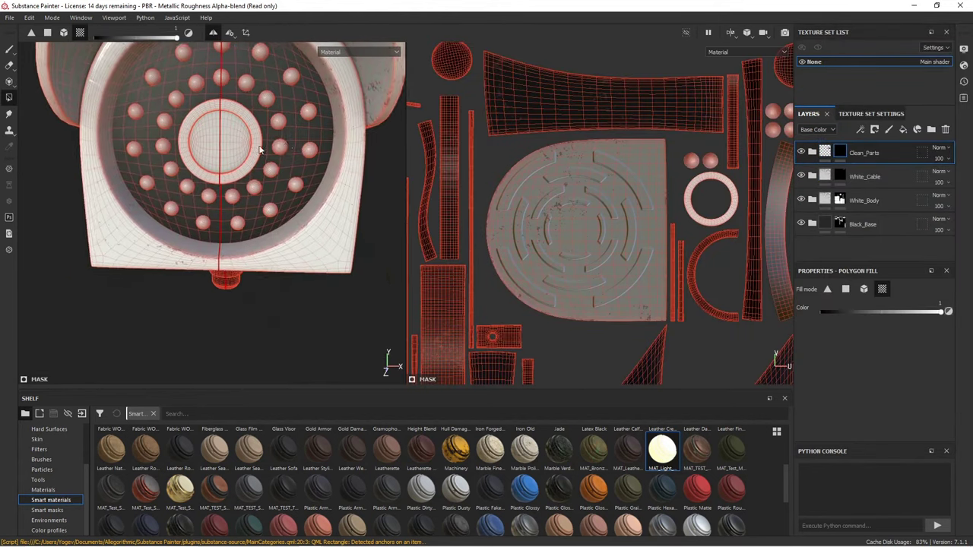
click(864, 289)
- Check the Roughness and Normal channel blending, then return to Base Color
scroll(284, 163, up, 3)
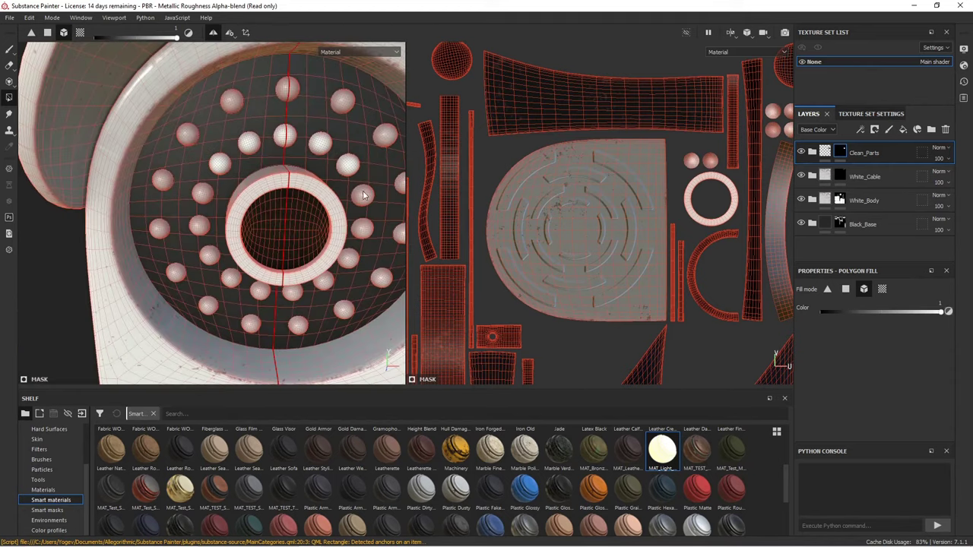
alt+drag(346, 327, 258, 116)
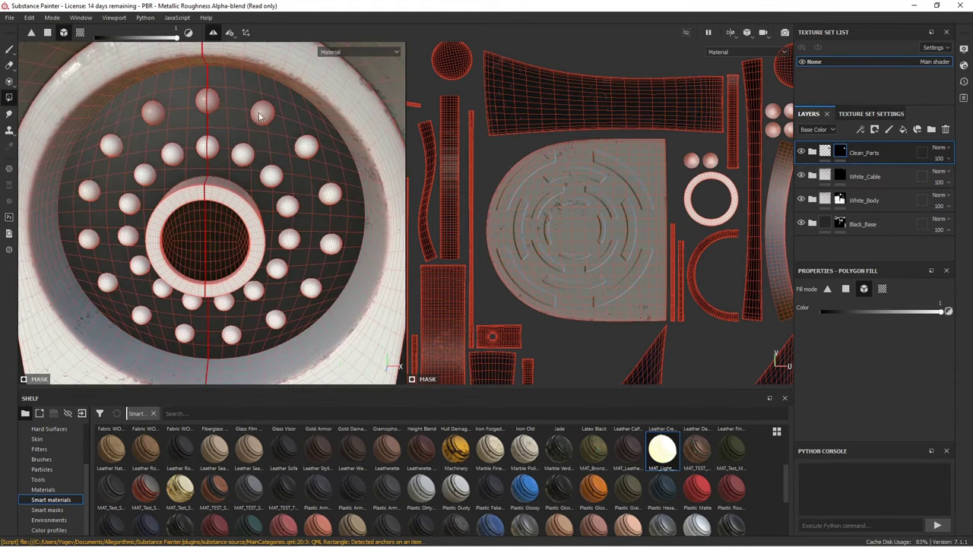
click(817, 129)
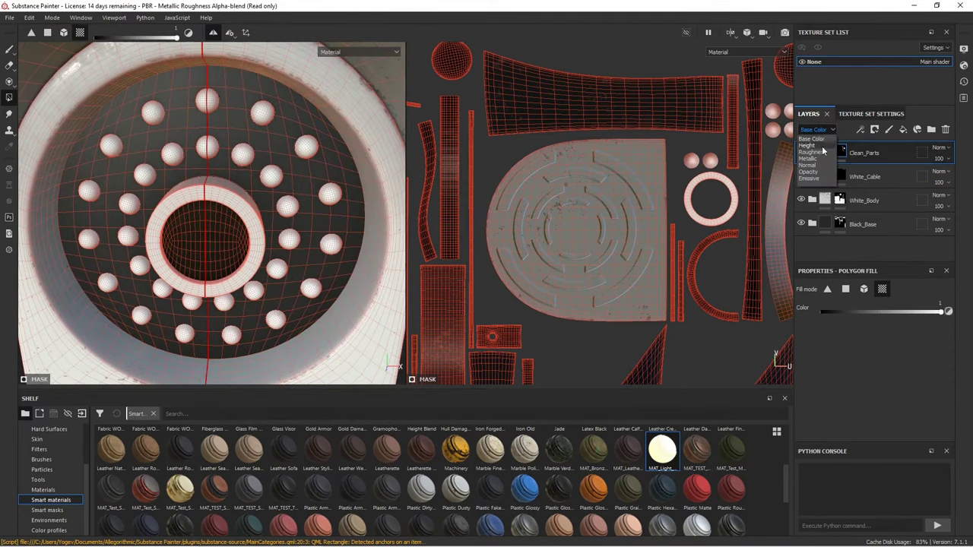
click(812, 152)
click(817, 129)
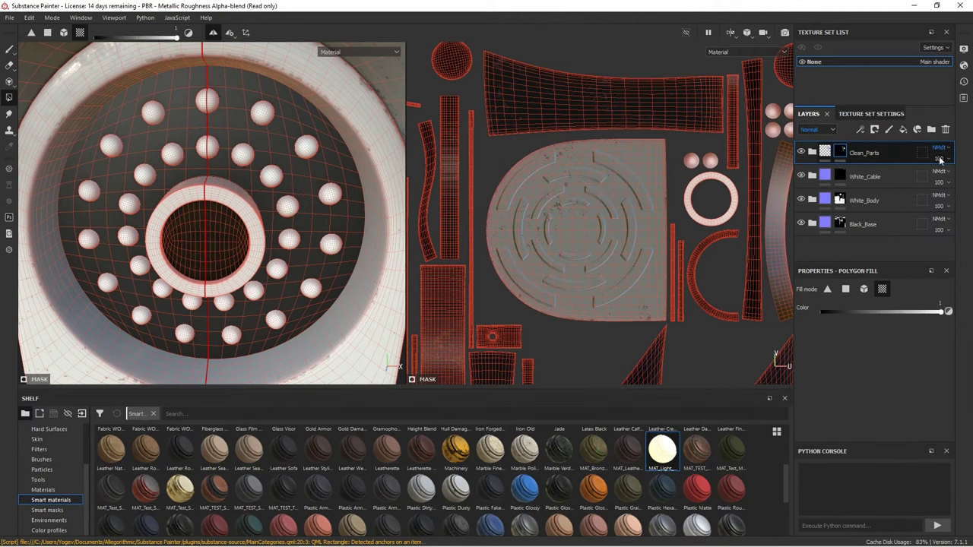
click(817, 129)
click(812, 140)
alt+drag(228, 191, 289, 254)
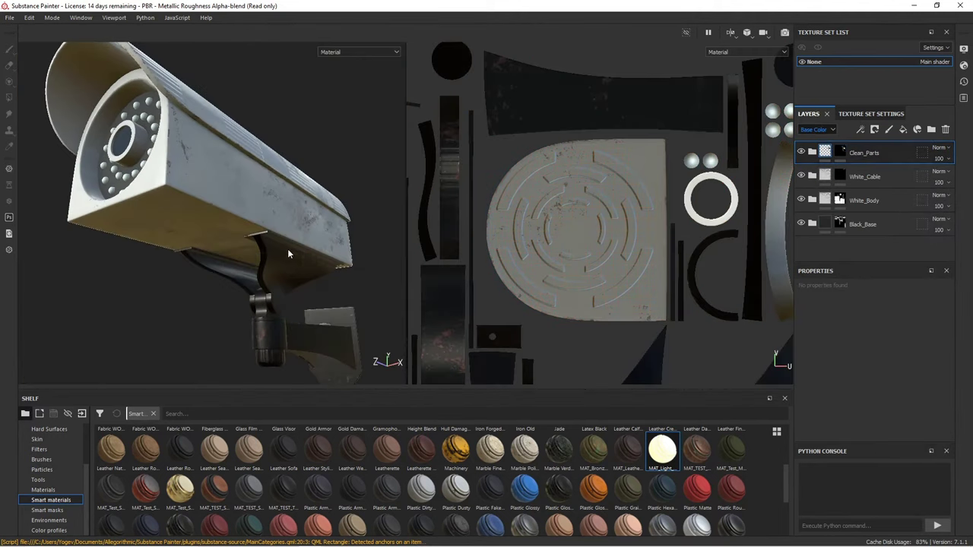
- Add a new paint layer above the Base fill inside Black_Base
click(812, 224)
scroll(857, 228, down, 2)
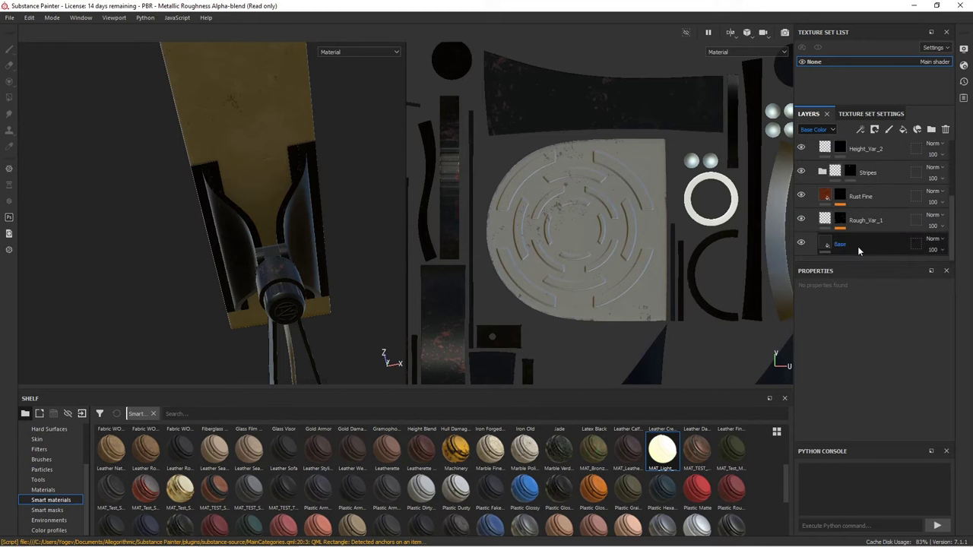
click(858, 245)
click(888, 129)
alt+middle_drag(608, 228, 486, 152)
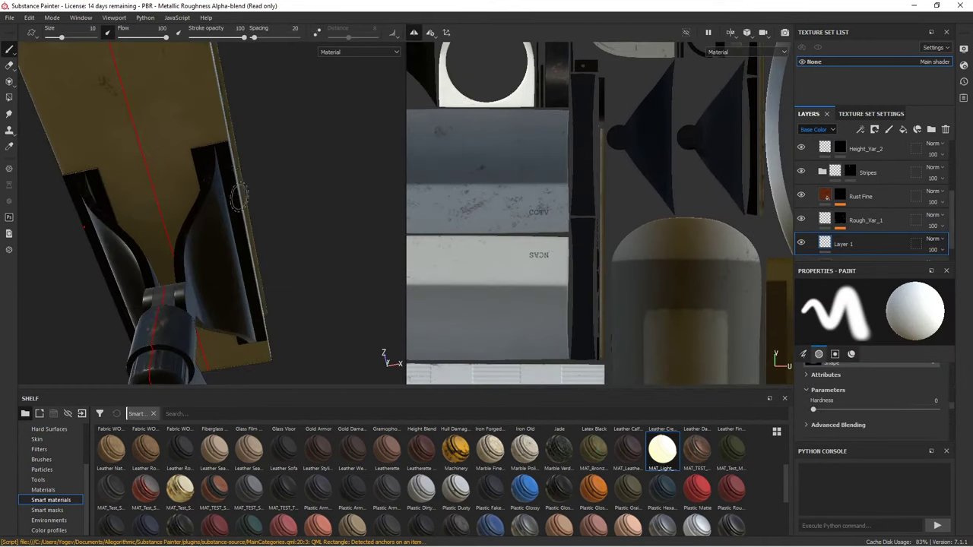
mouse_move(304, 190)
alt+mouse_down()
mouse_move(387, 173)
mouse_move(89, 296)
alt+mouse_up()
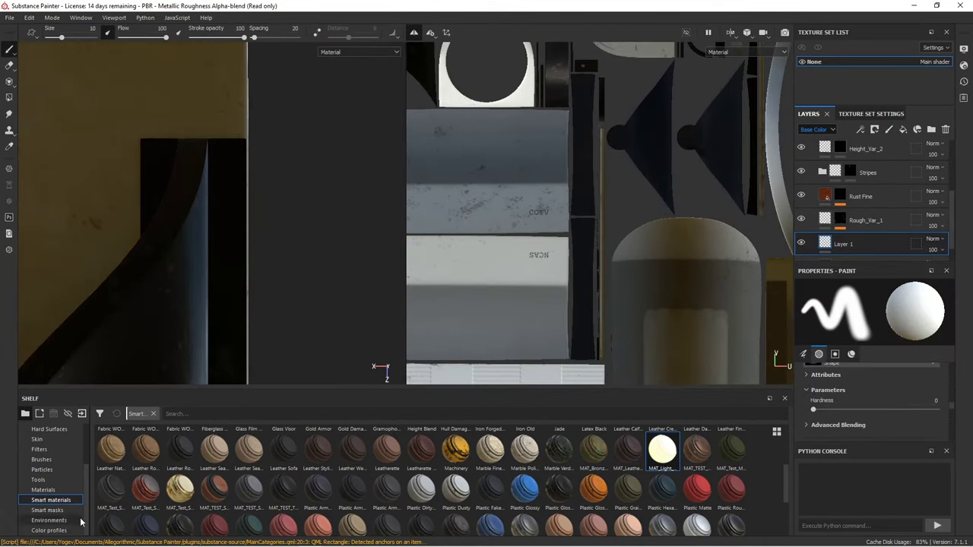
- Stamp a screw bolt on the bracket with the Screw Bolt tool at size 2.68
click(38, 480)
click(662, 444)
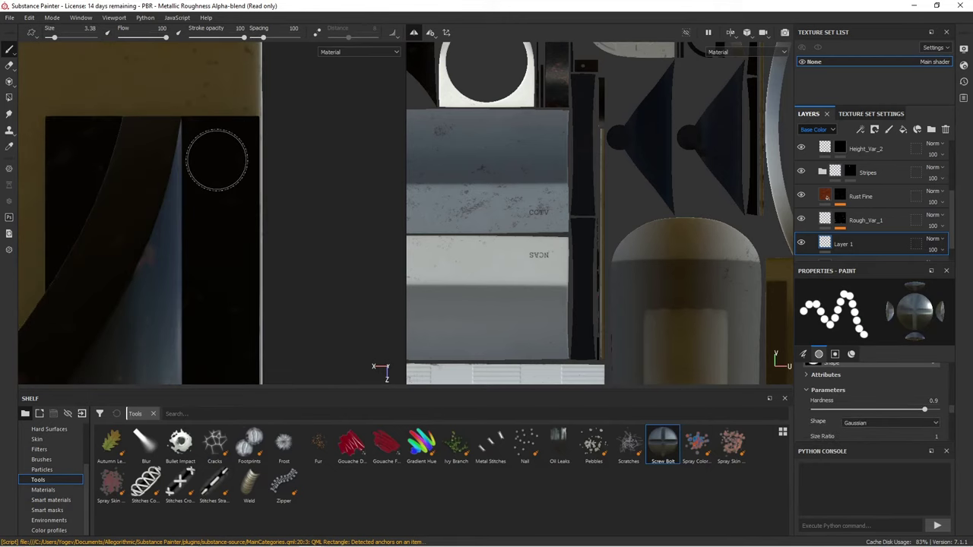
alt+drag(216, 159, 238, 160)
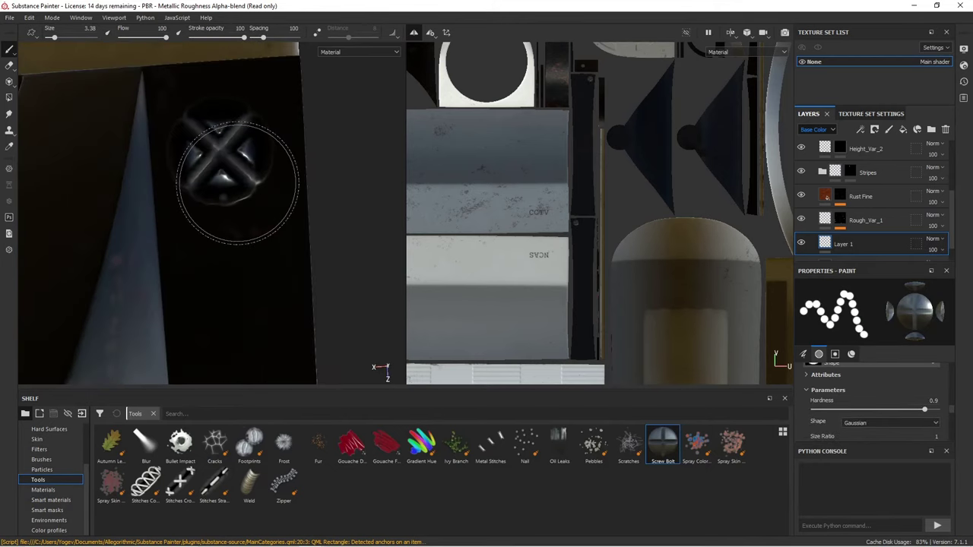
click(238, 160)
alt+drag(256, 152, 300, 163)
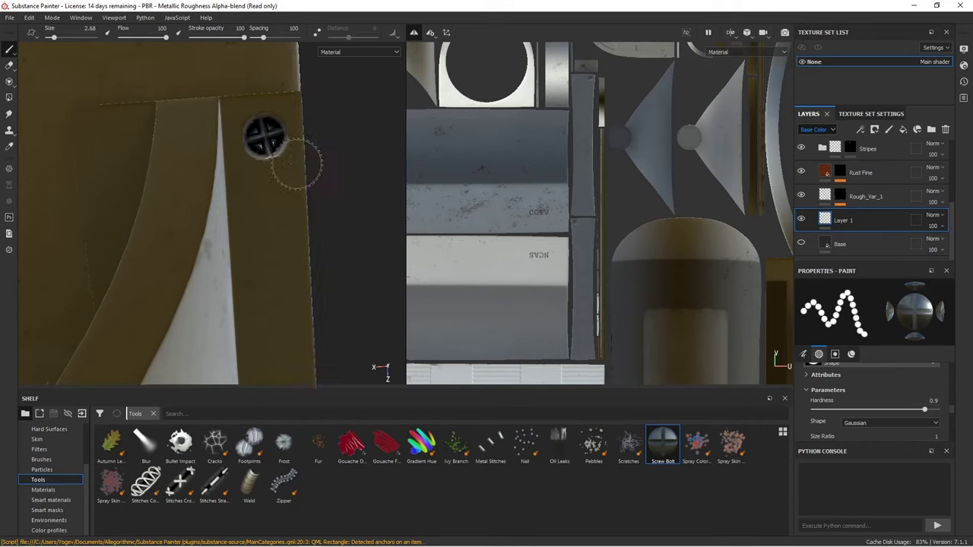
alt+drag(118, 123, 241, 218)
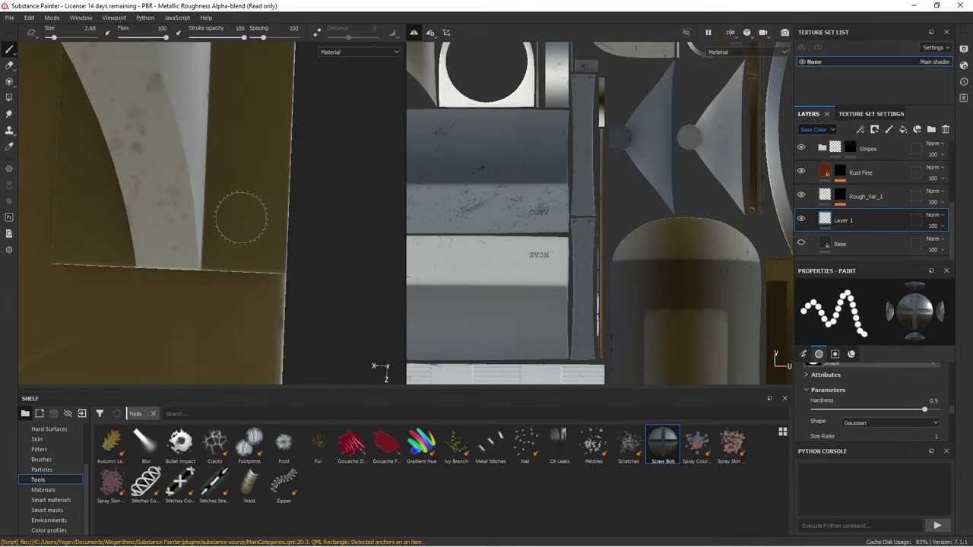
- Stamp another screw bolt on the wall mounting plate
scroll(578, 205, up, 2)
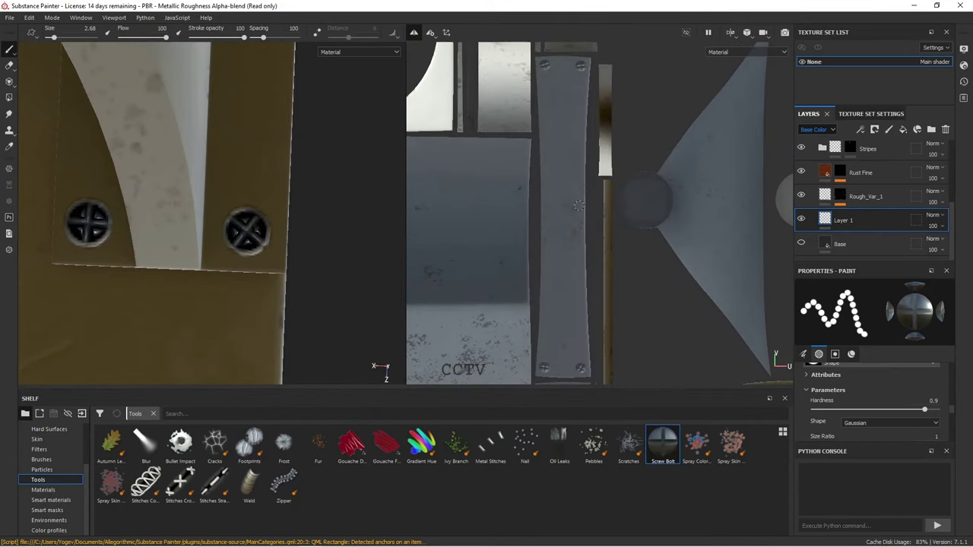
alt+drag(218, 134, 259, 228)
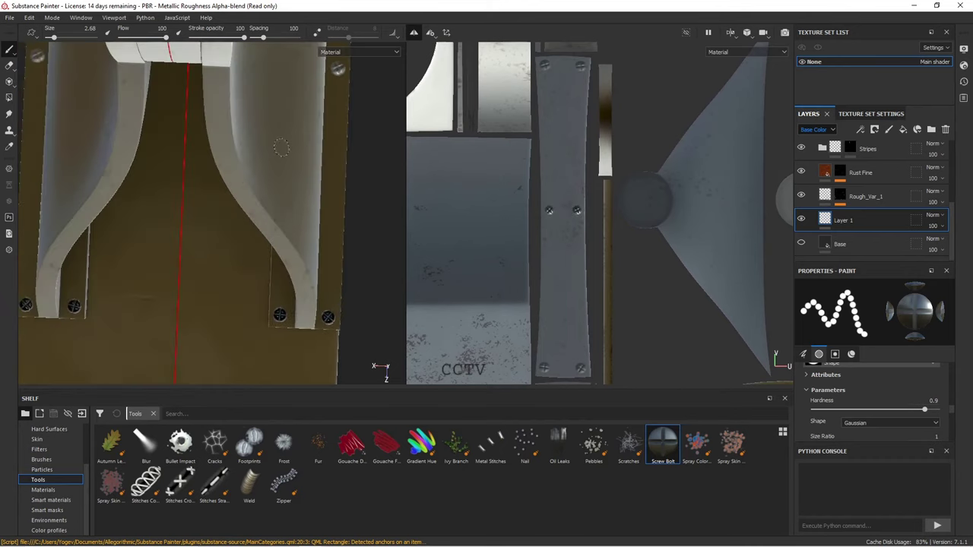
scroll(549, 210, up, 2)
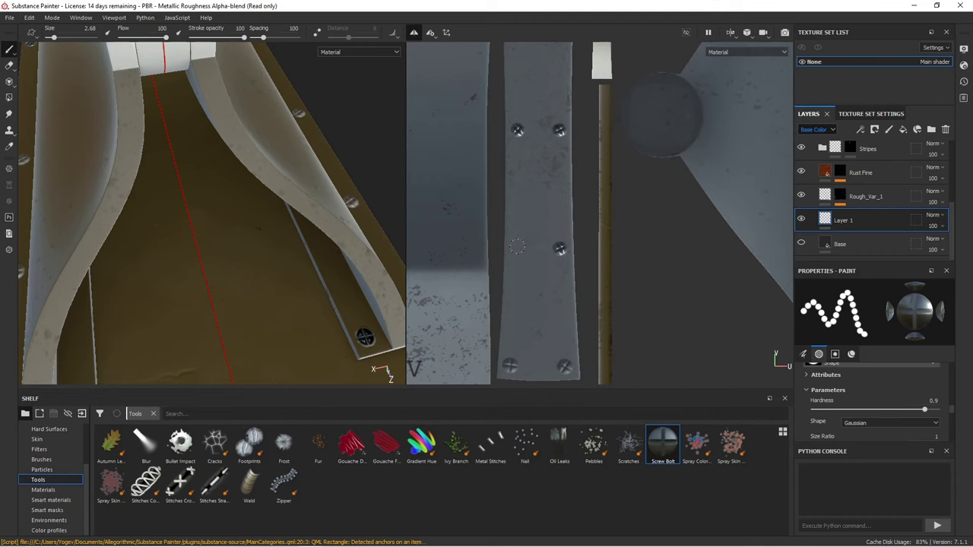
mouse_move(228, 213)
alt+mouse_down()
mouse_move(258, 190)
mouse_move(358, 169)
mouse_move(280, 129)
alt+mouse_up()
scroll(541, 187, up, 2)
scroll(297, 182, up, 5)
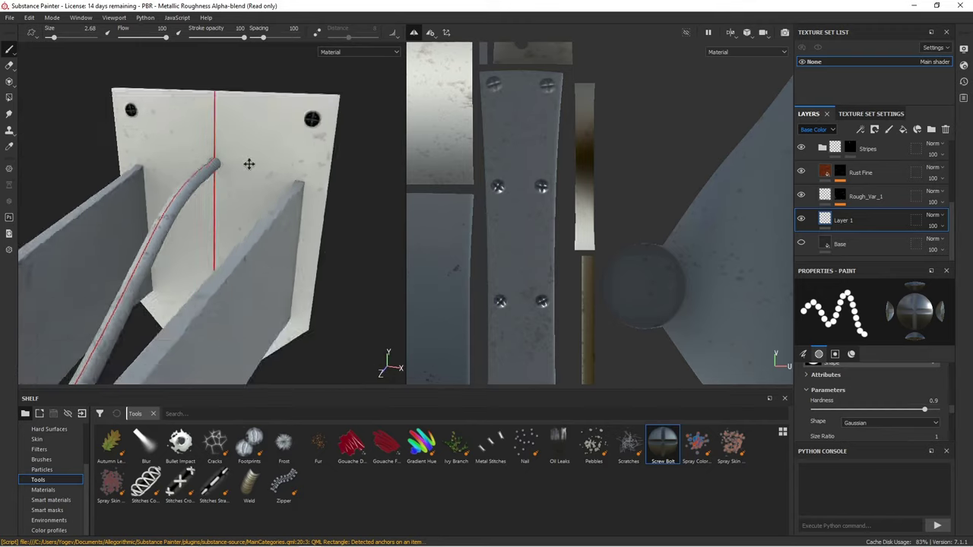
scroll(281, 130, up, 5)
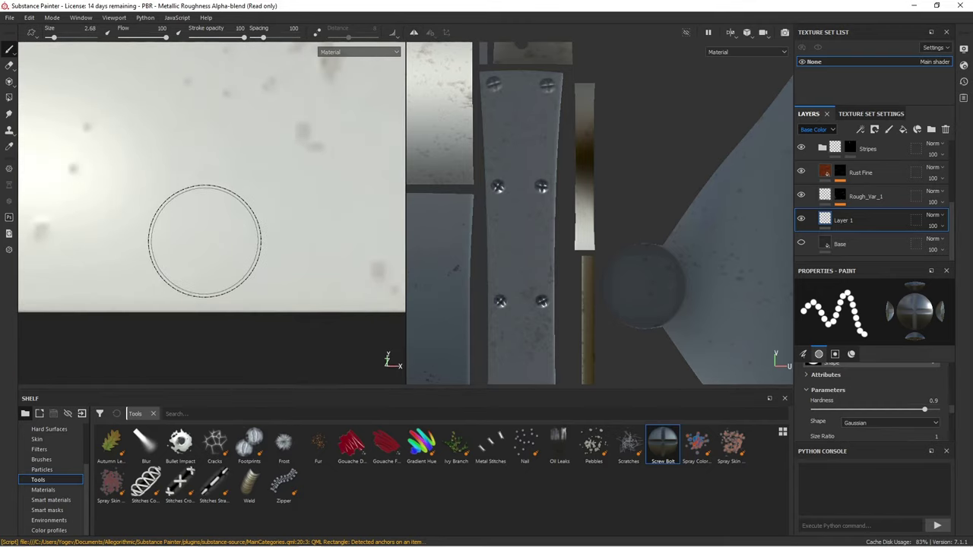
click(205, 240)
scroll(205, 240, down, 5)
mouse_move(205, 240)
alt+mouse_down()
mouse_move(196, 164)
mouse_move(238, 200)
mouse_move(126, 168)
alt+mouse_up()
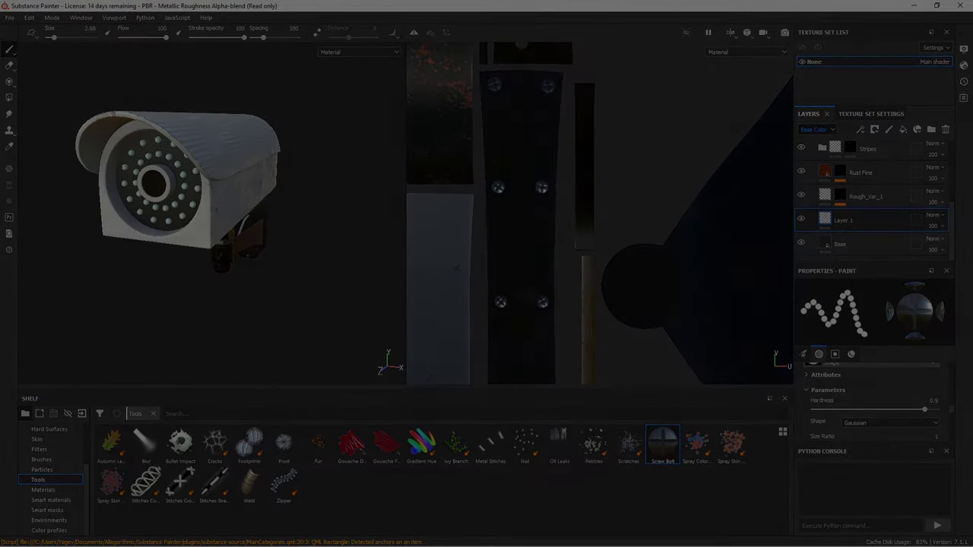